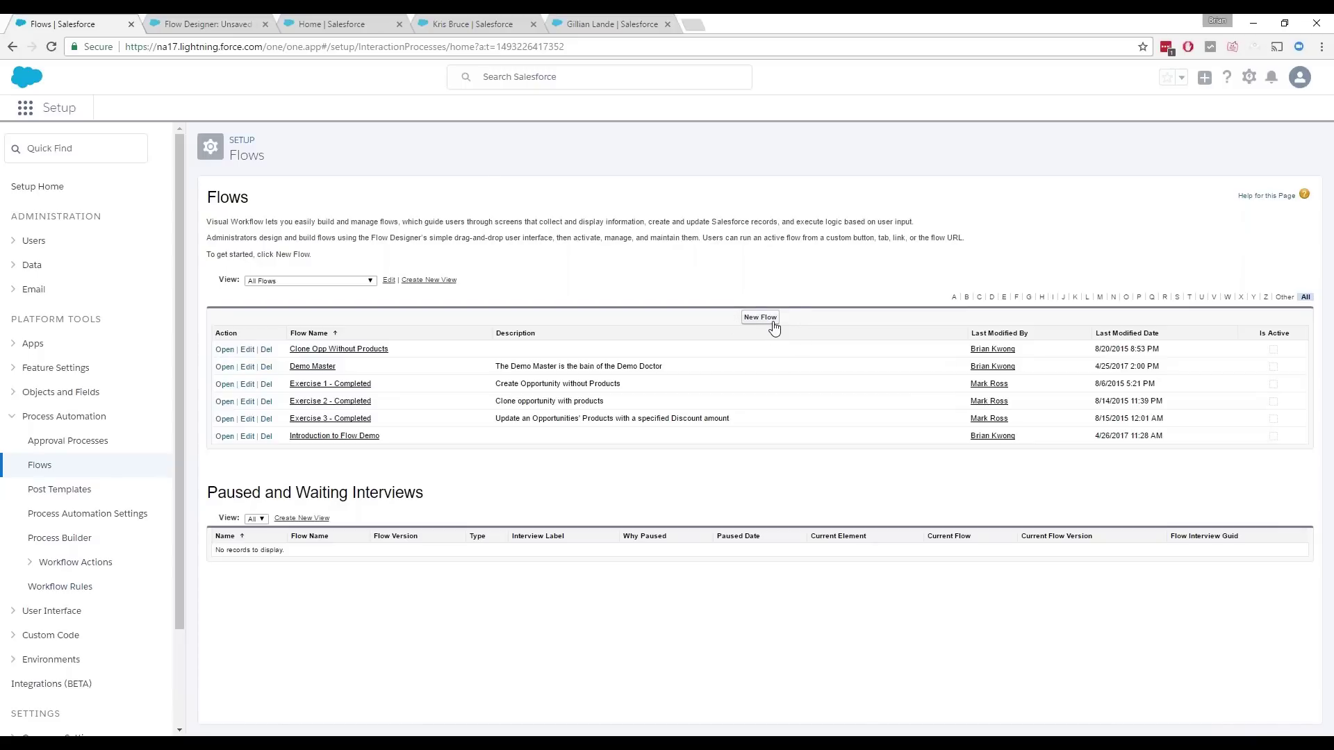
Step: Start a new flow, then close the stray blank listFlowDefinition page
left_click(774, 325)
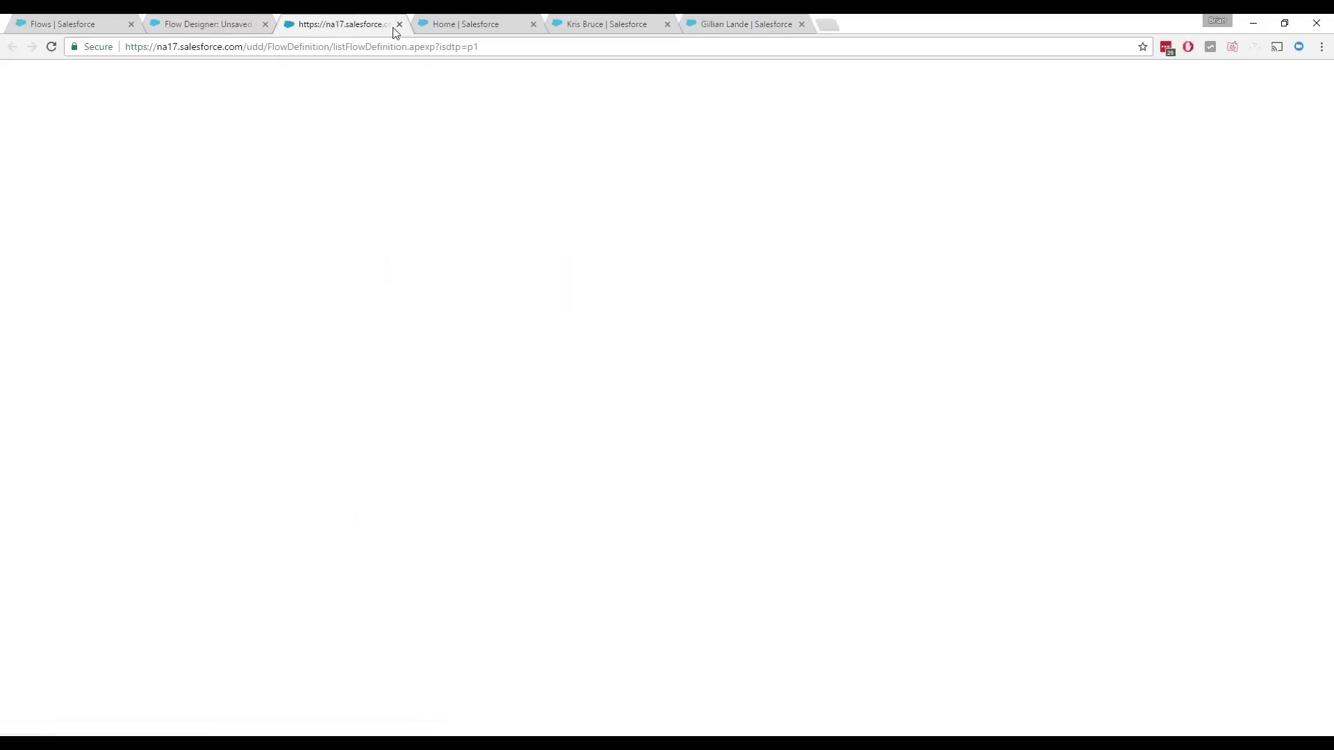
left_click(399, 24)
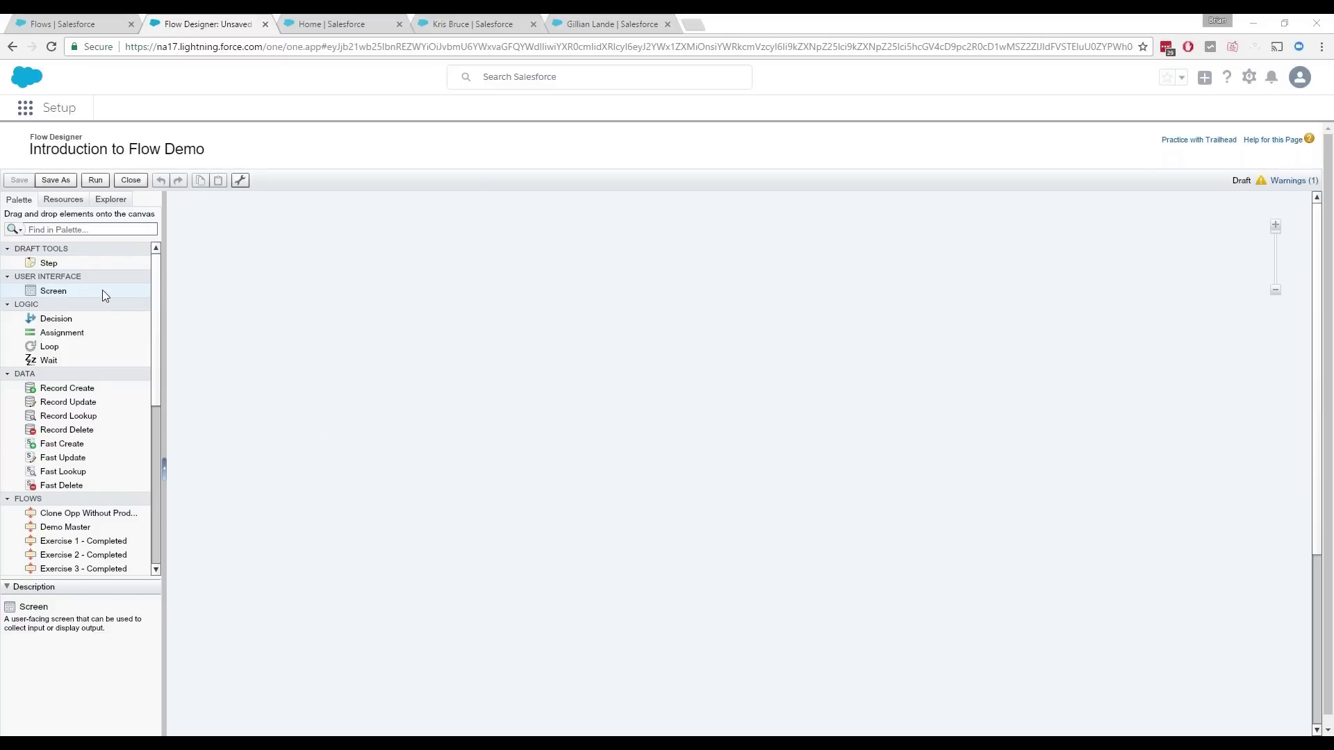
Step: Place a Screen named Intro Screen on the canvas and drop a Textbox field onto it
left_click_drag(87, 291, 370, 304)
left_click_drag(484, 258, 483, 258)
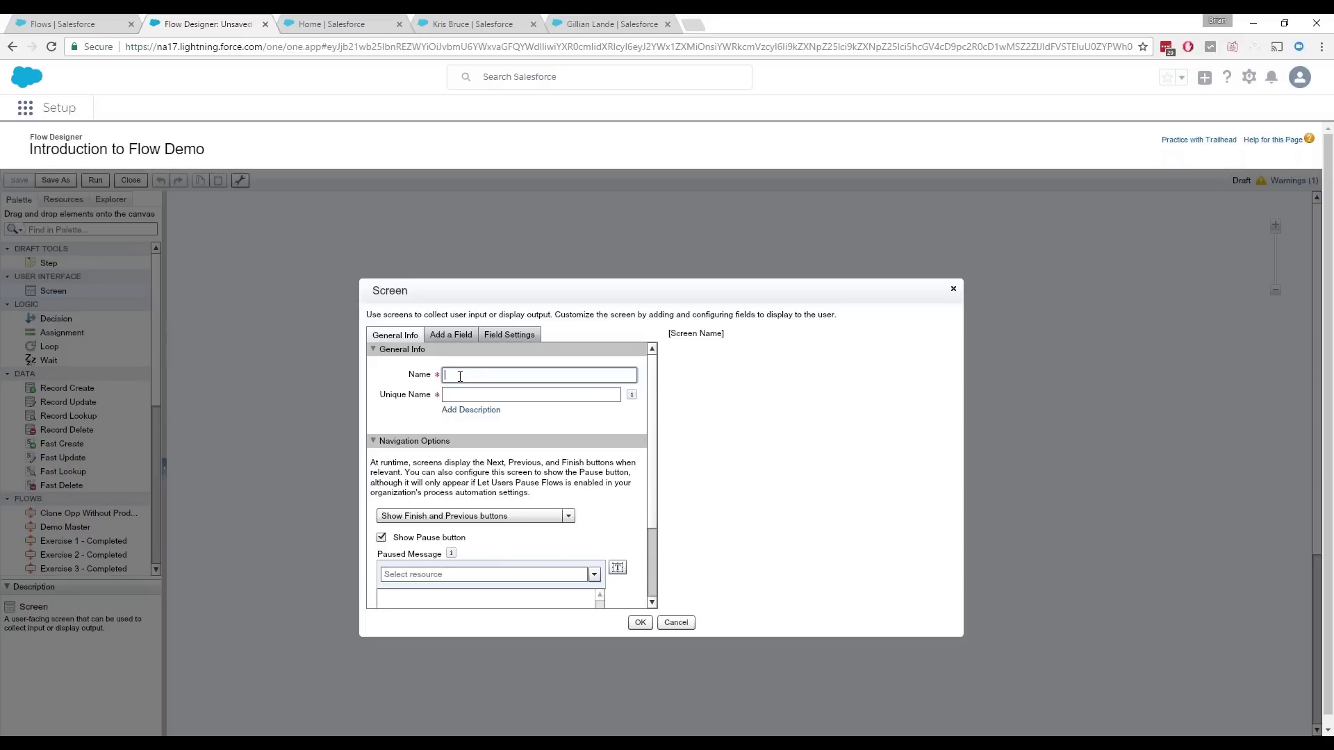
type("Intro Screen")
key("Tab")
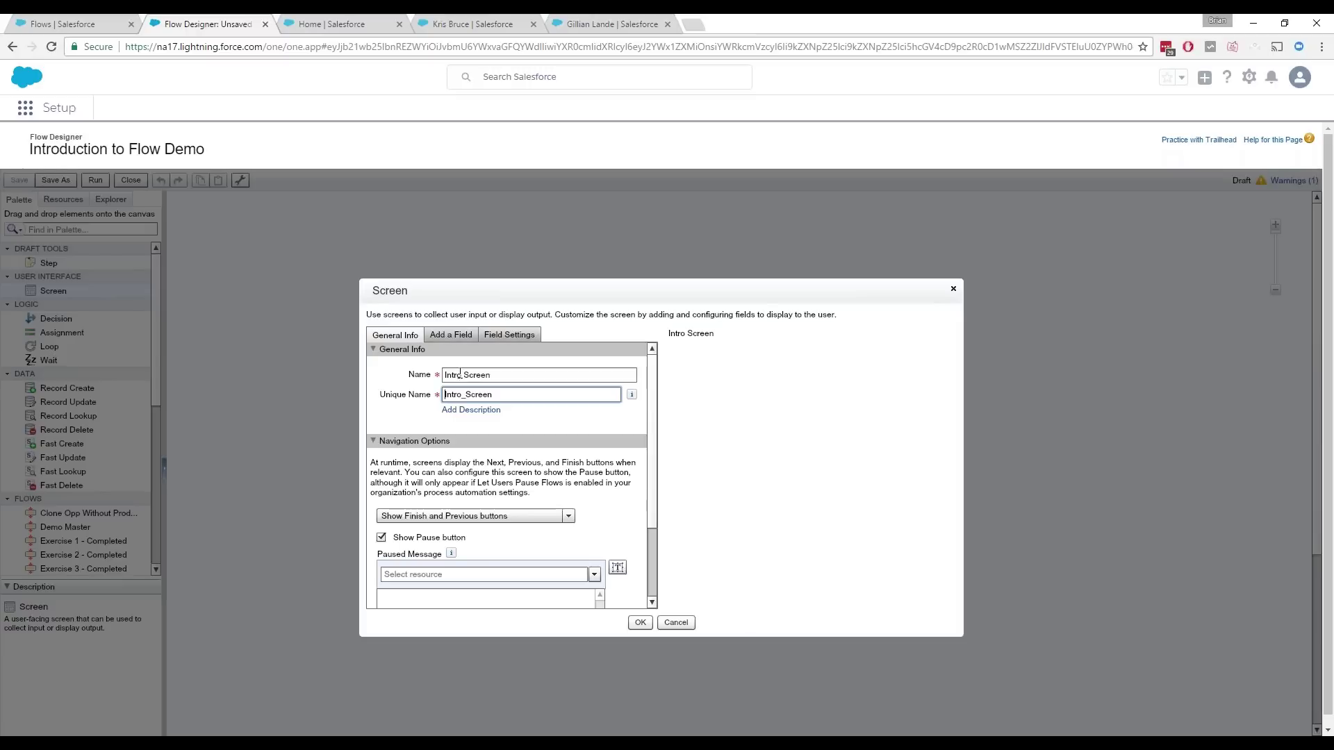
left_click(456, 337)
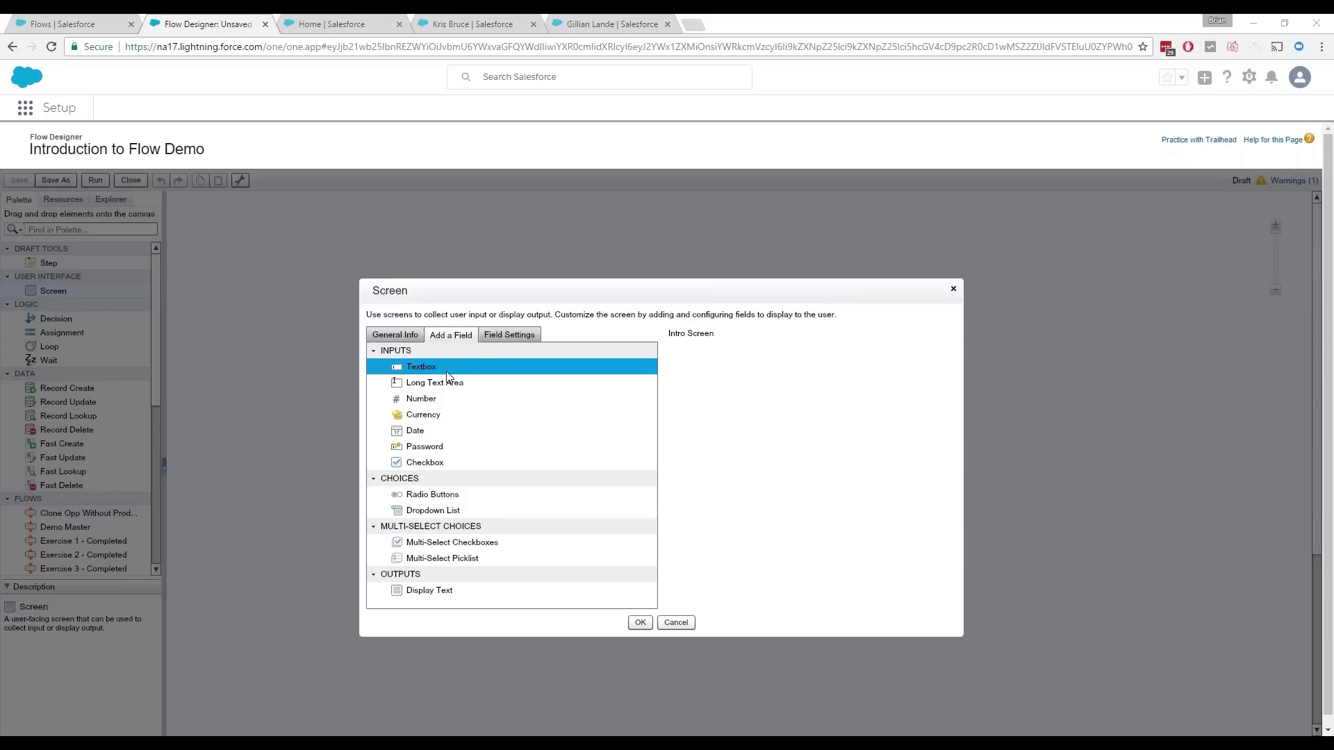
left_click_drag(460, 373, 816, 381)
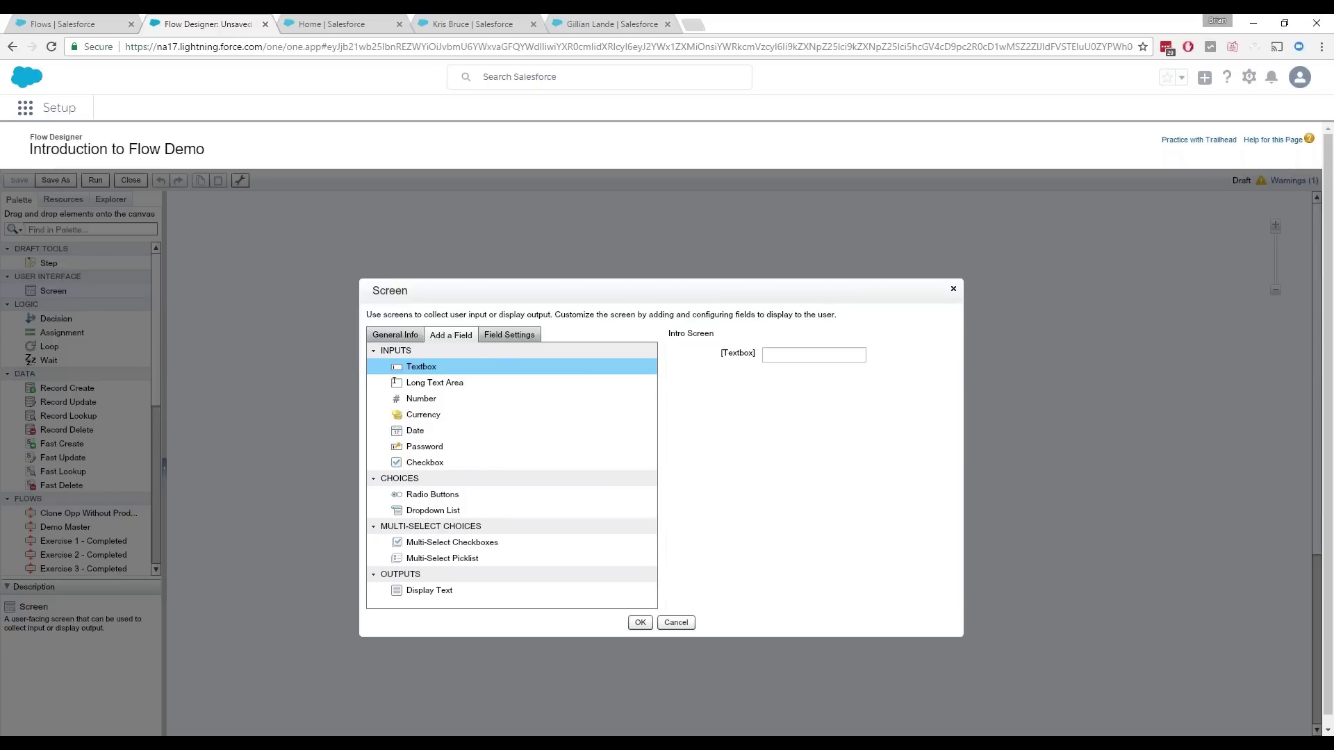
Step: Label the textbox Requestor's Email, generate its unique name, and mark it Required
left_click(690, 345)
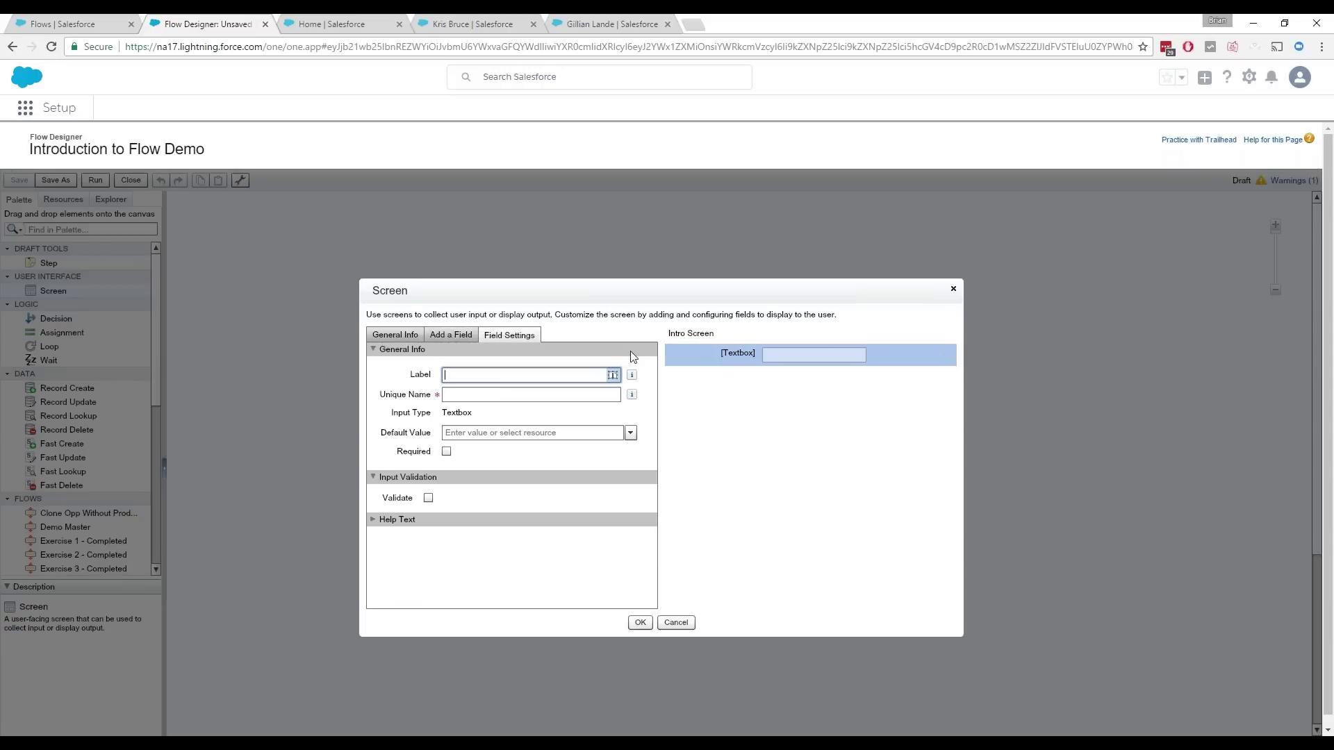
type("Requestor's Email")
left_click(539, 394)
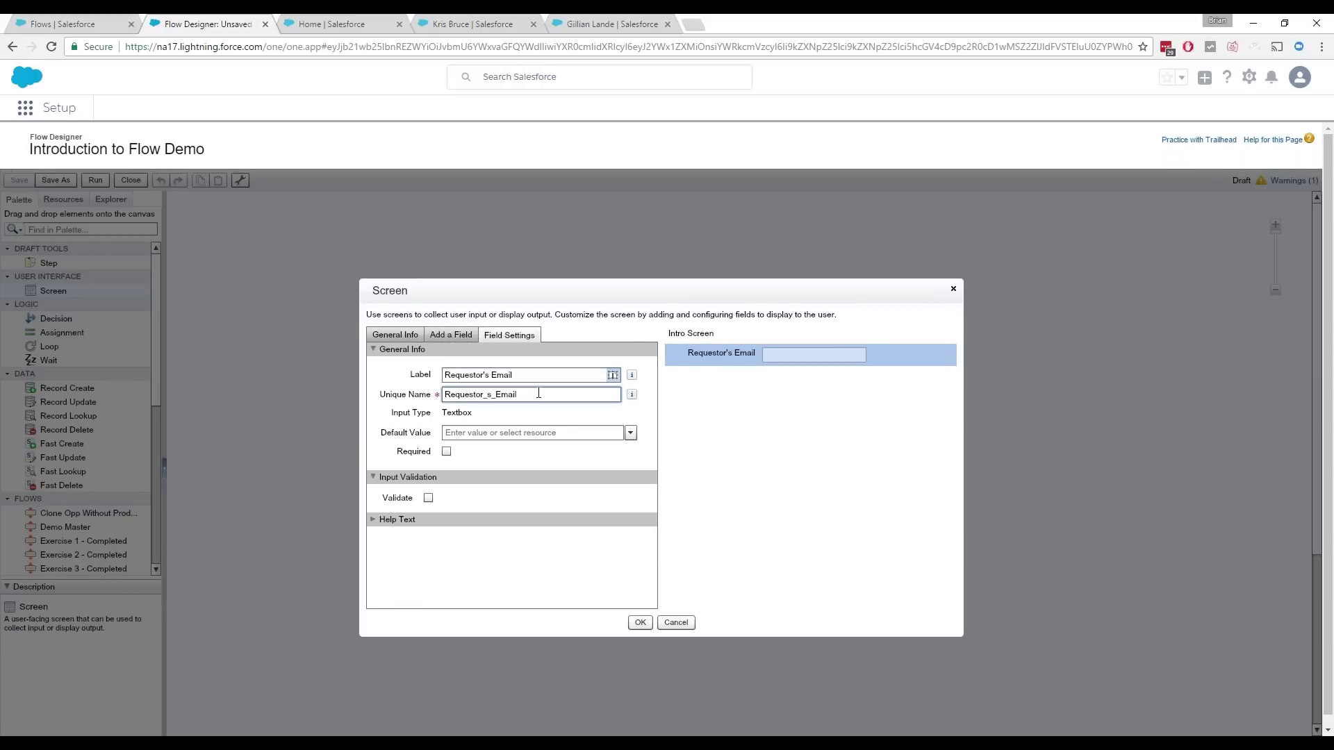
left_click(446, 451)
left_click(459, 337)
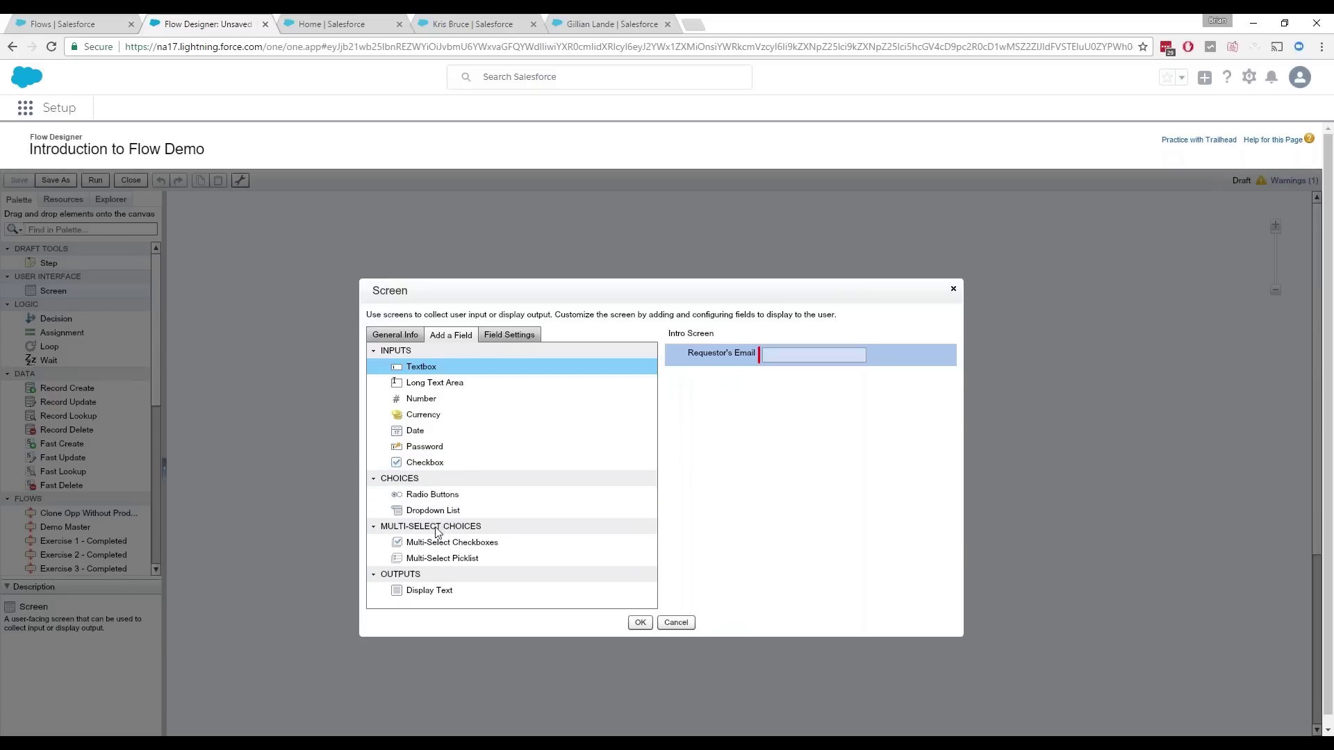
Step: Add a dropdown list labelled Request Type (unique name Request_Type) and start creating a new Choice
left_click_drag(445, 521, 736, 486)
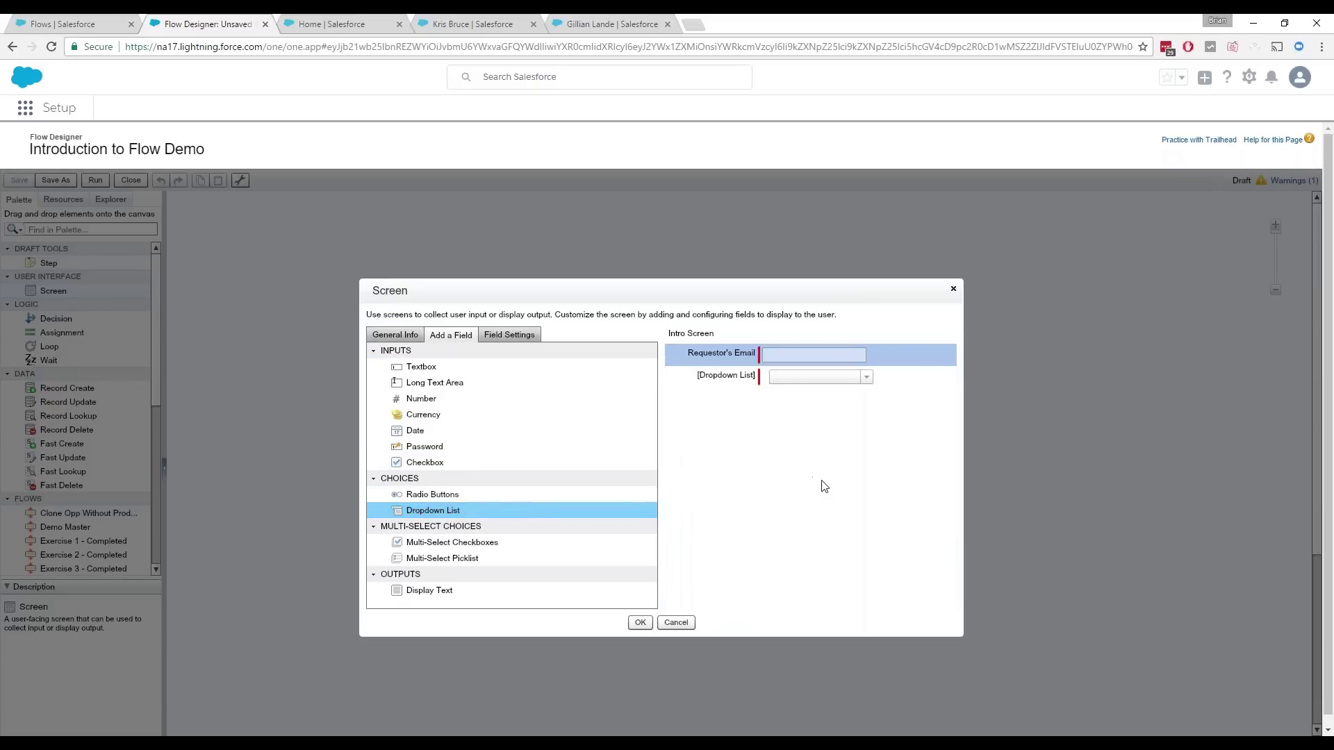
left_click(744, 387)
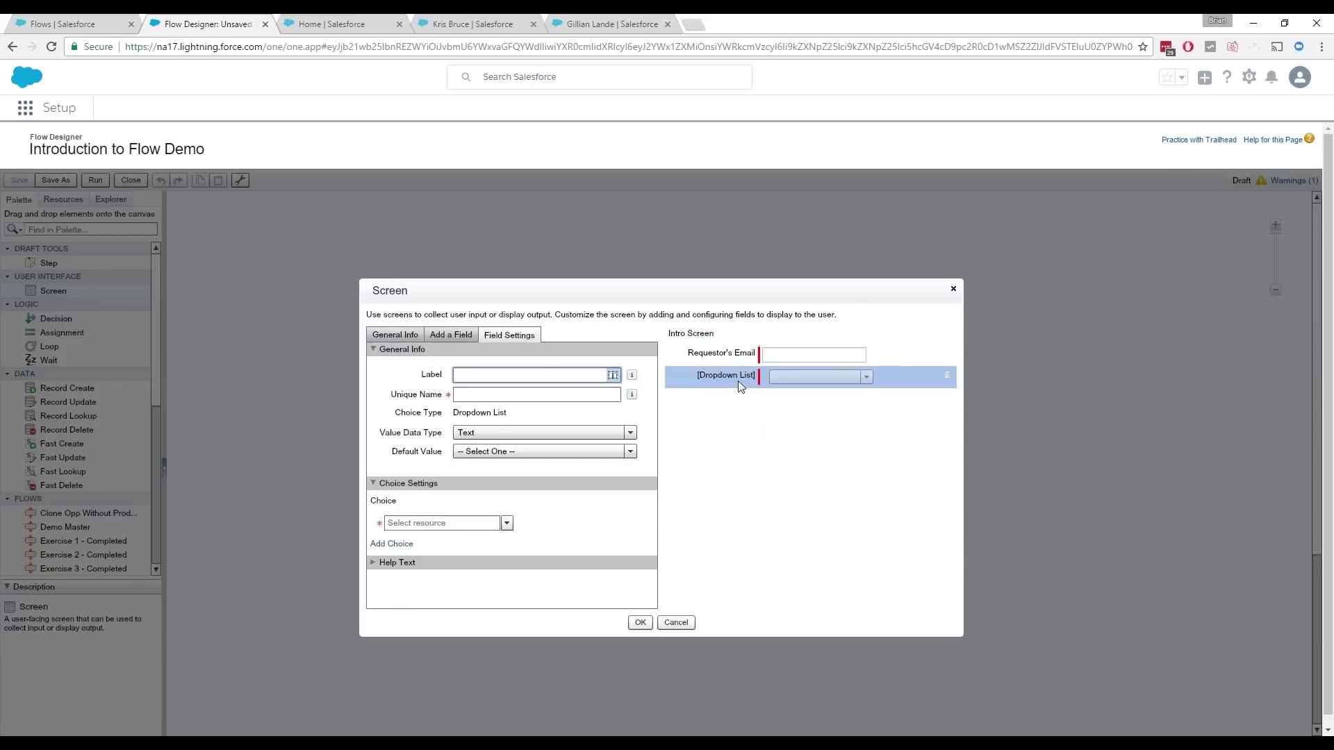
type("Request Type")
left_click(507, 394)
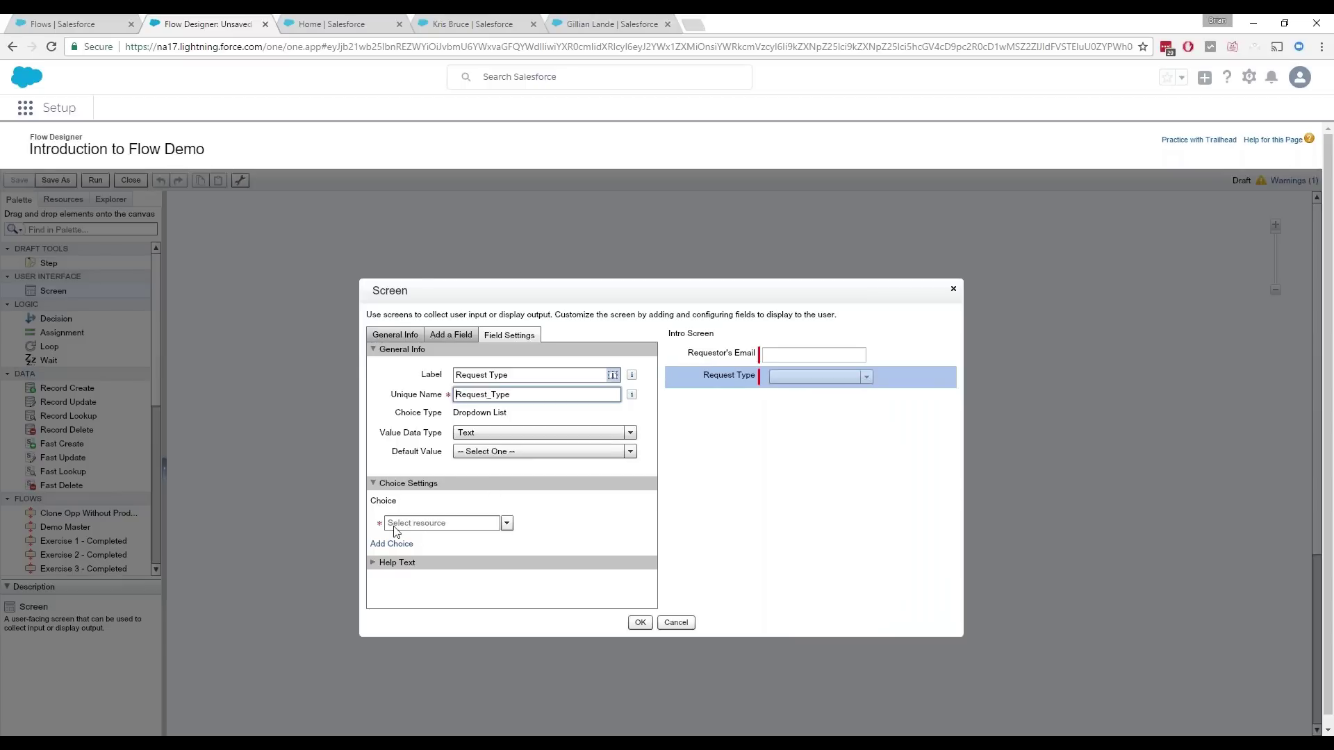
left_click(508, 523)
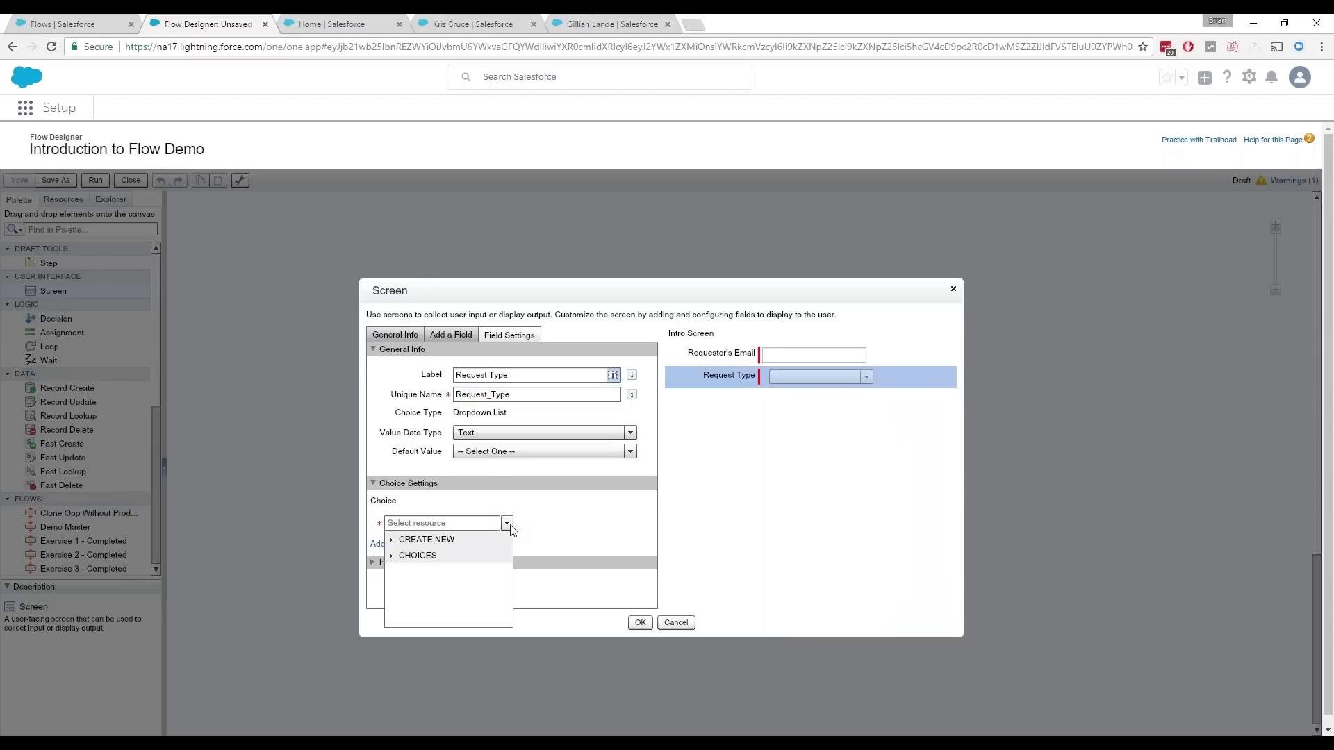
left_click(393, 541)
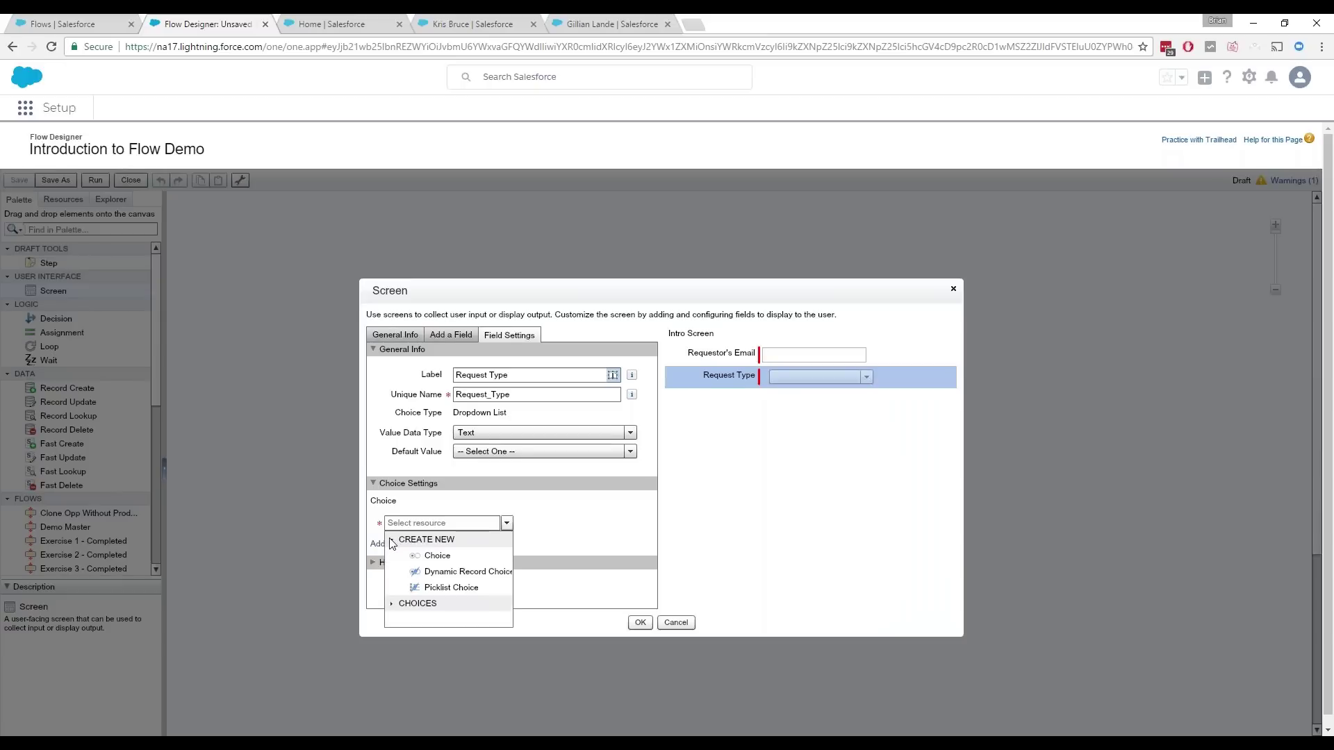
left_click(445, 557)
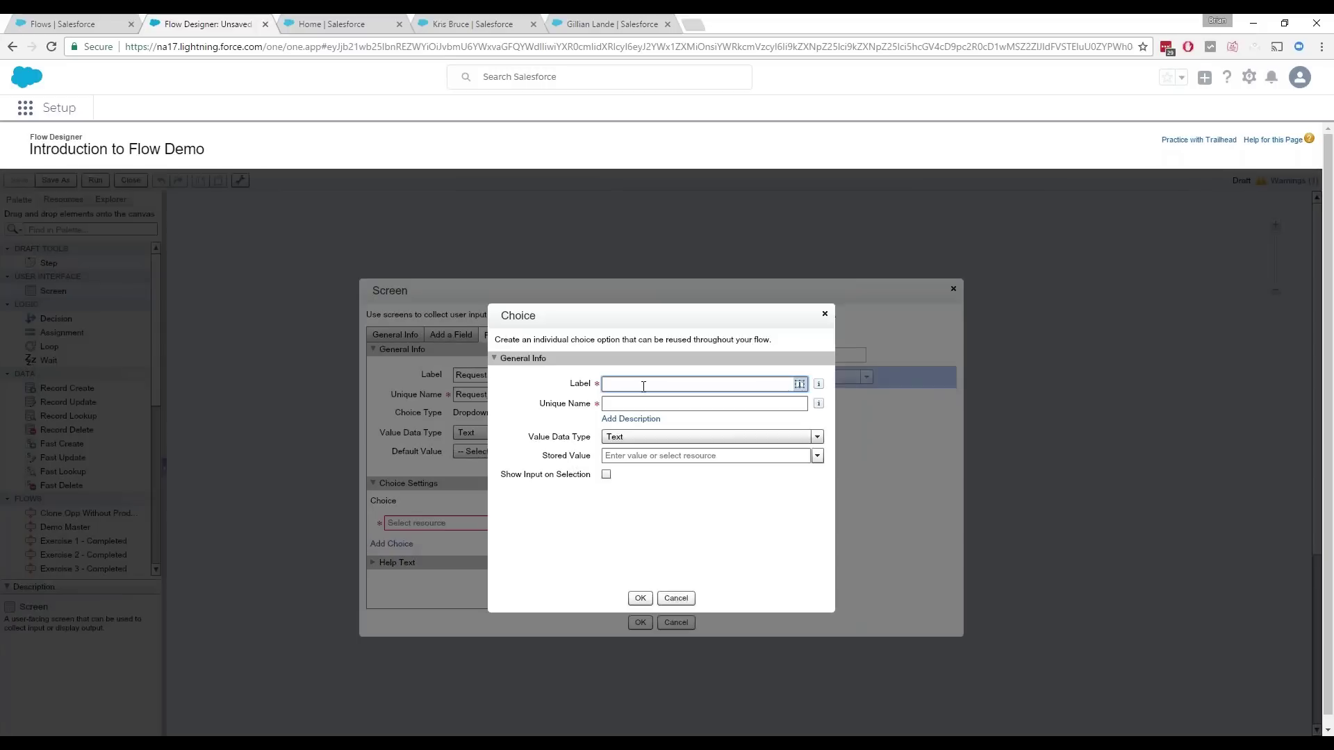
Step: Create a New User choice with label and stored value New User
type("New Use")
key("Tab")
key("Tab")
key("Tab")
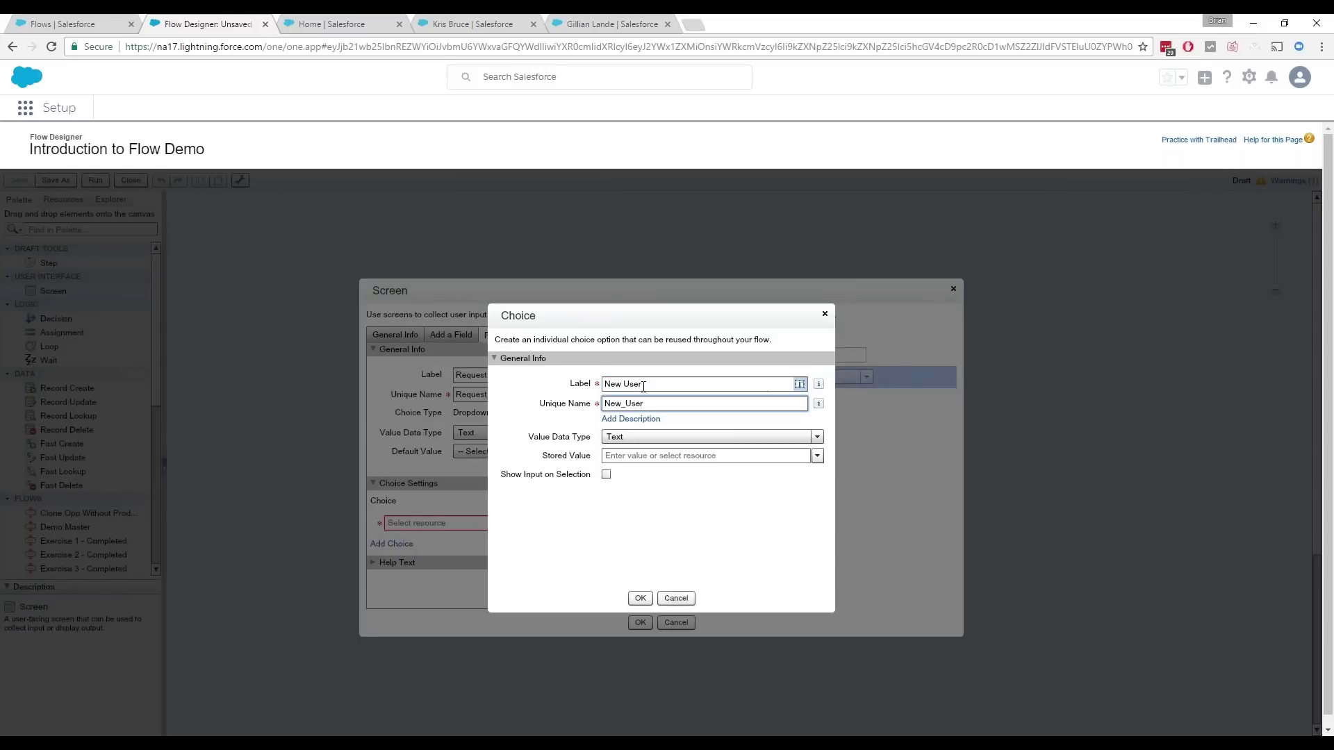
type("New User")
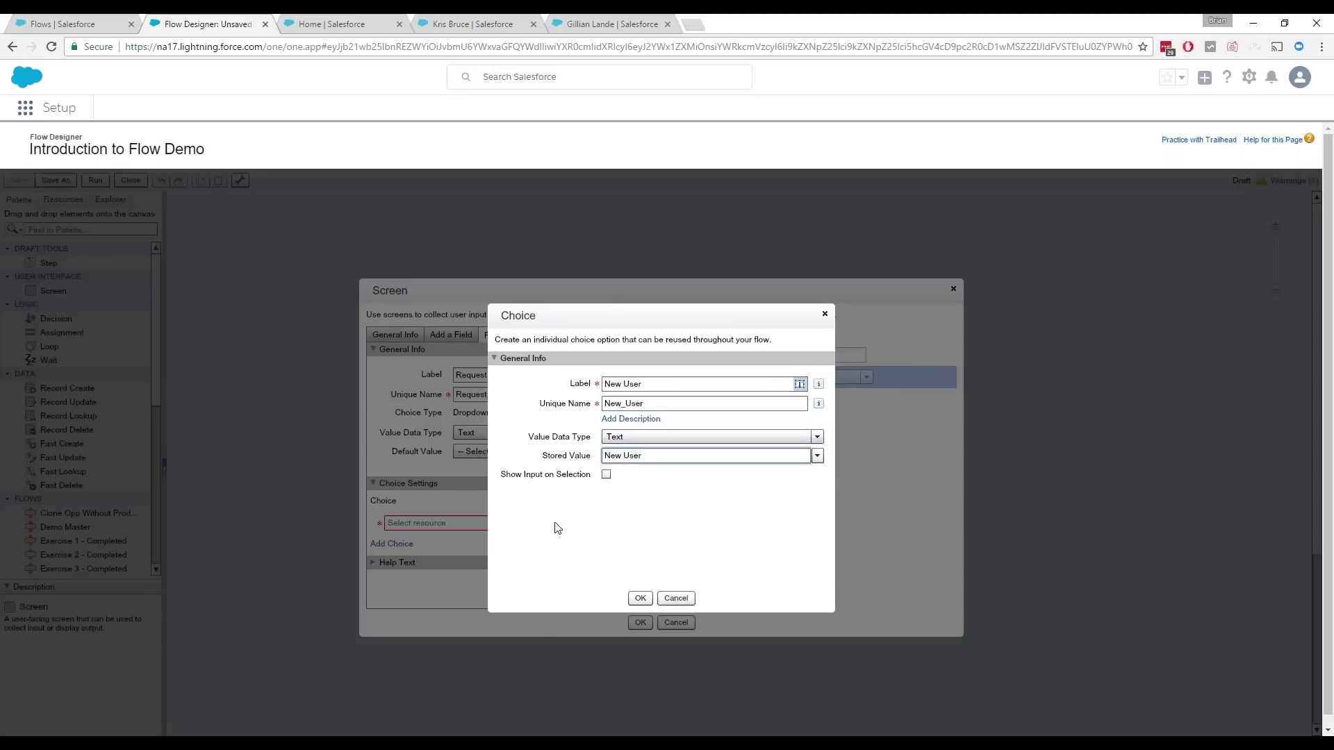
left_click(645, 601)
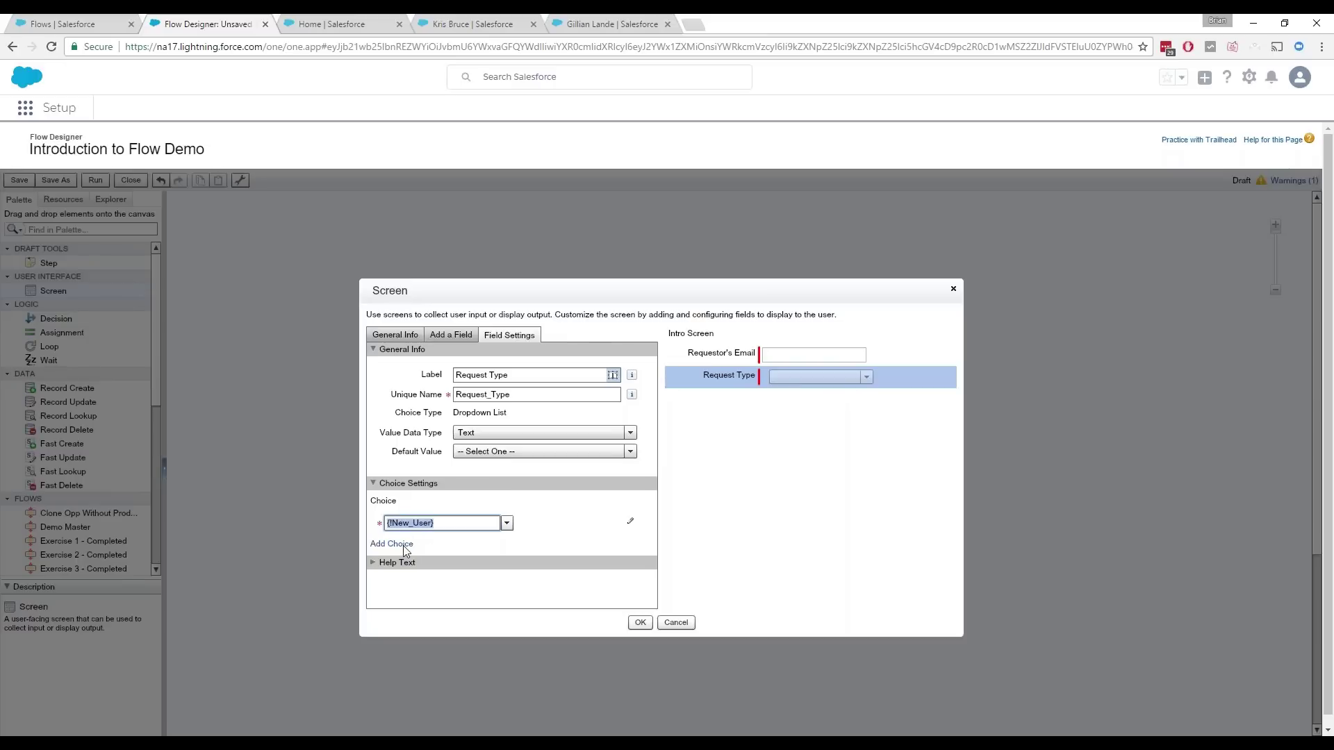
Step: Add a second dropdown choice labelled Feature Request
left_click(406, 548)
left_click(506, 546)
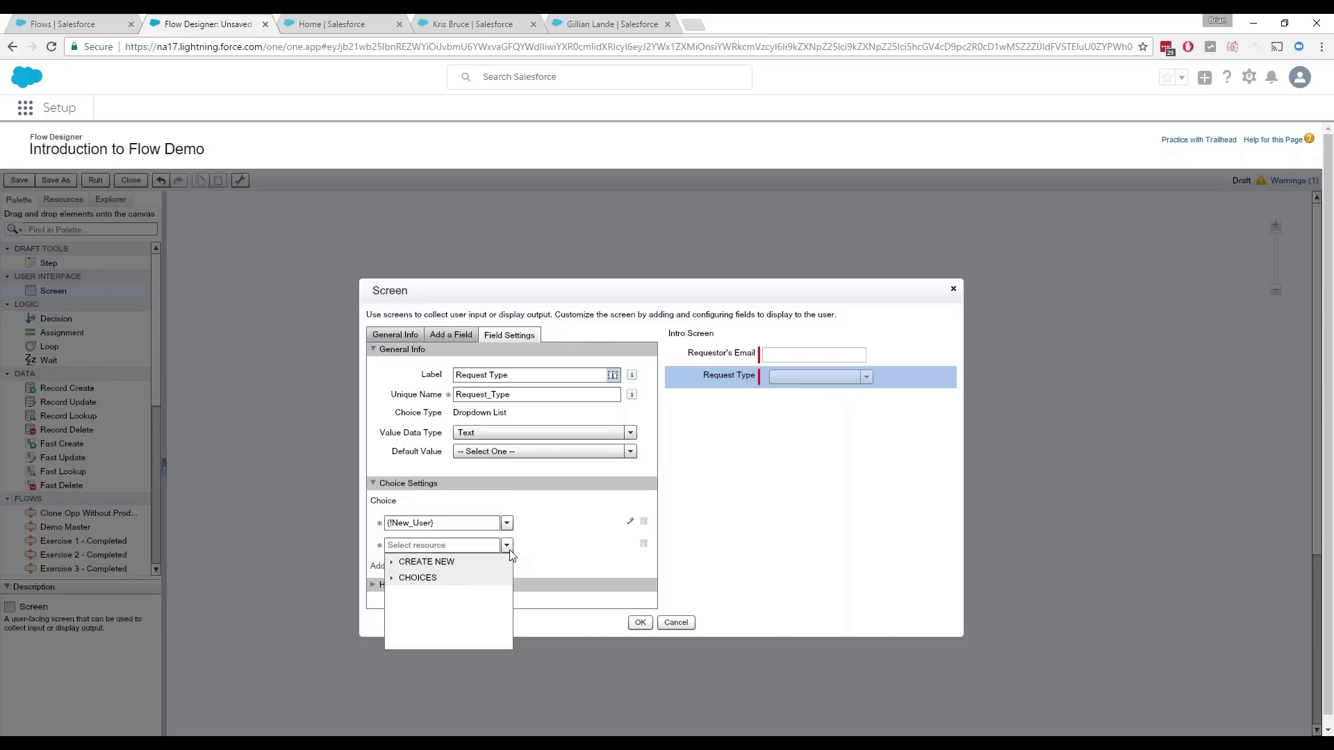
left_click(396, 562)
left_click(425, 578)
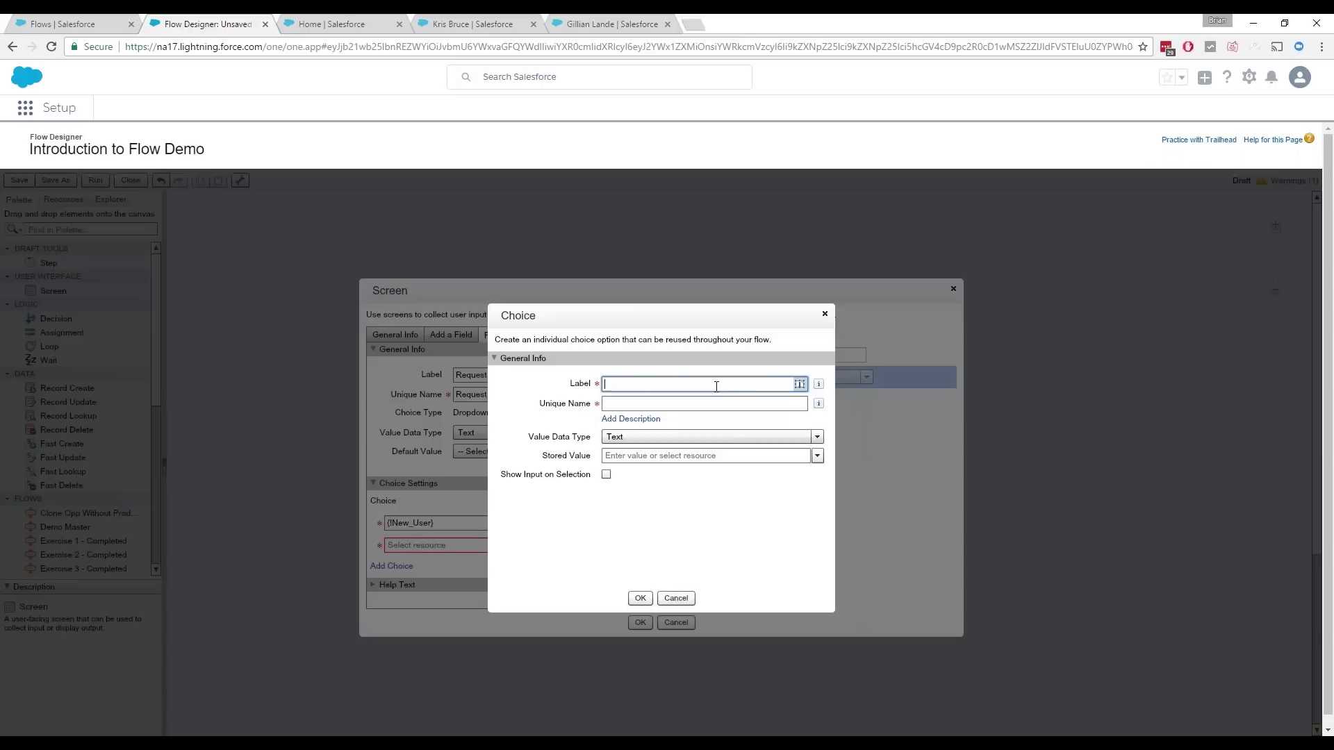
type("Feature Request")
key("Tab")
left_click(640, 598)
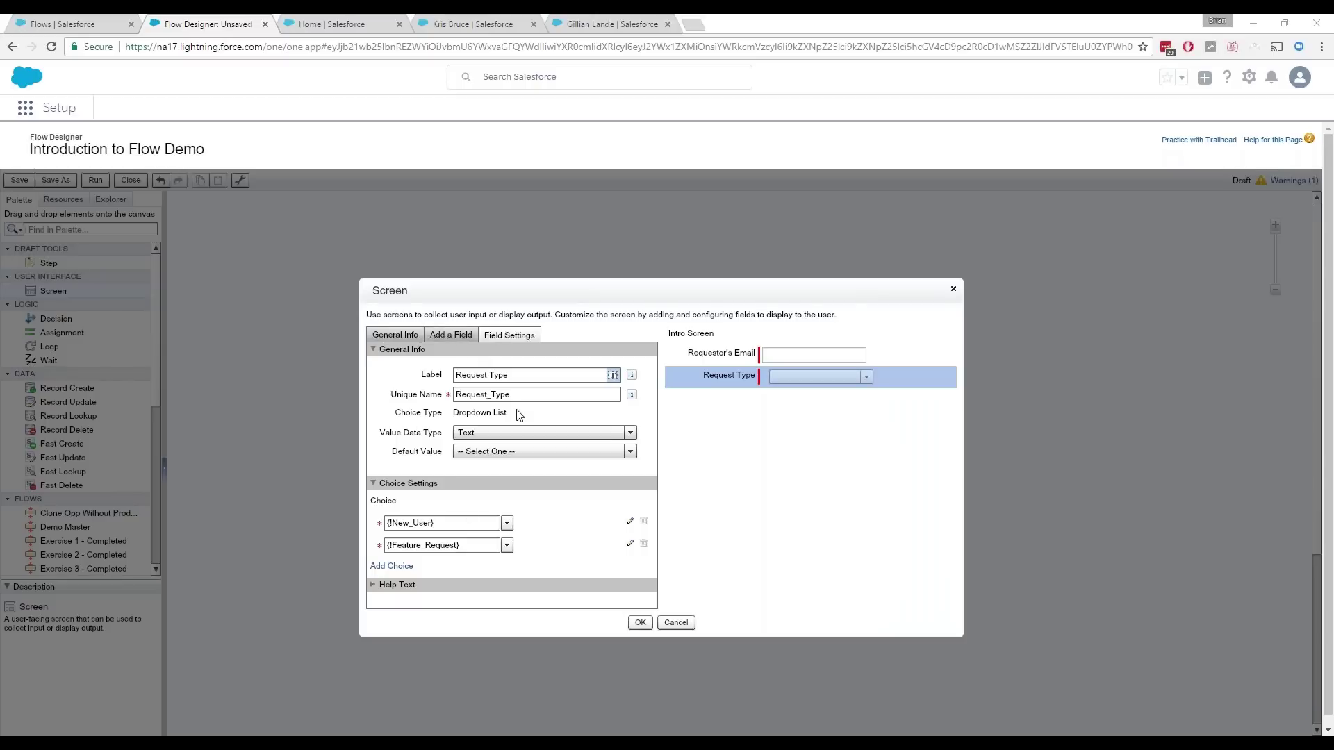
left_click(448, 335)
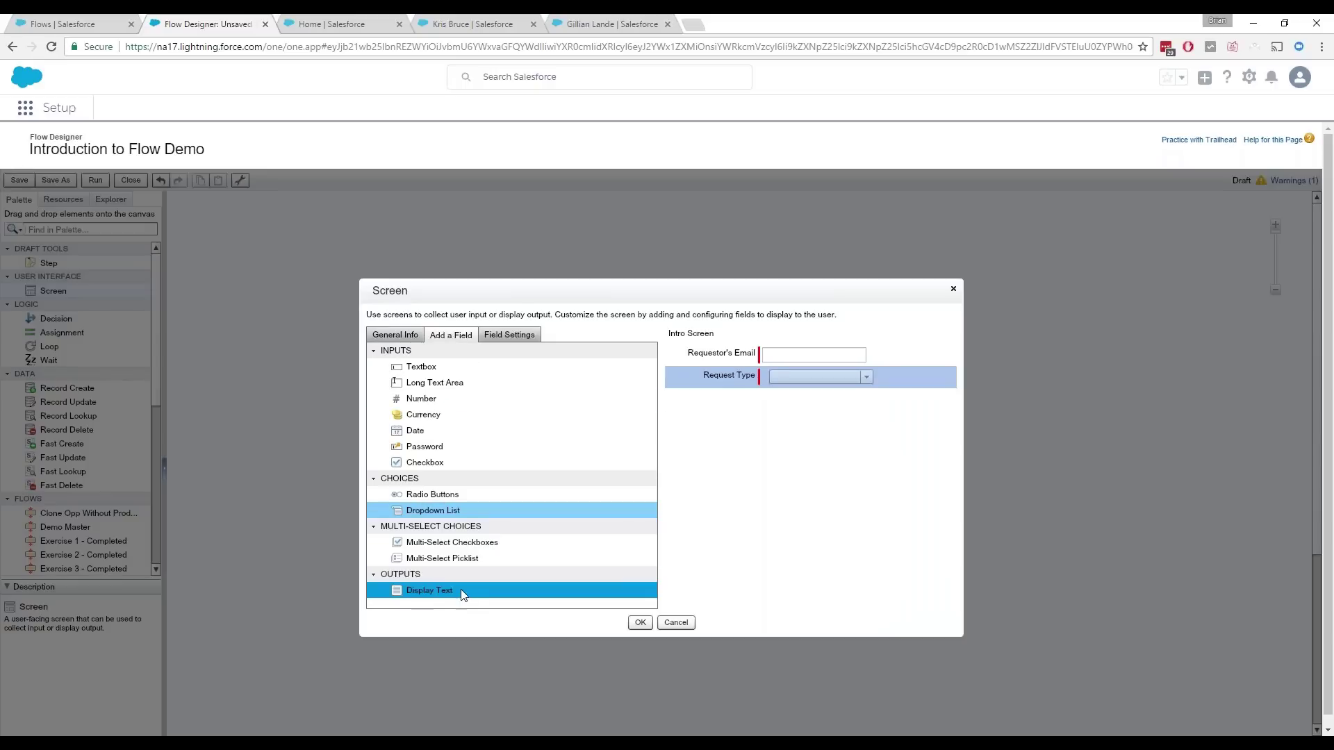
Step: Add a Display Text block named Directions with the pasted welcome message, then save Intro Screen
left_click_drag(438, 598, 794, 345)
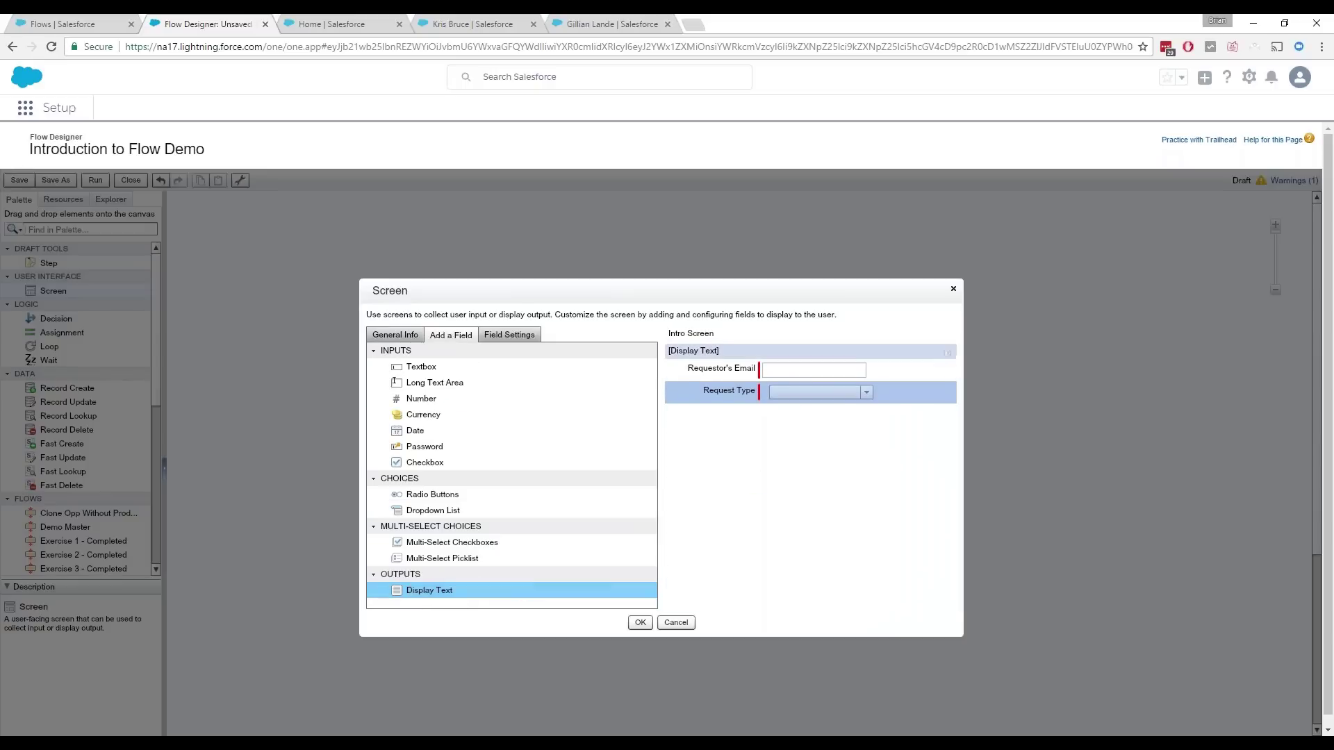
left_click(527, 361)
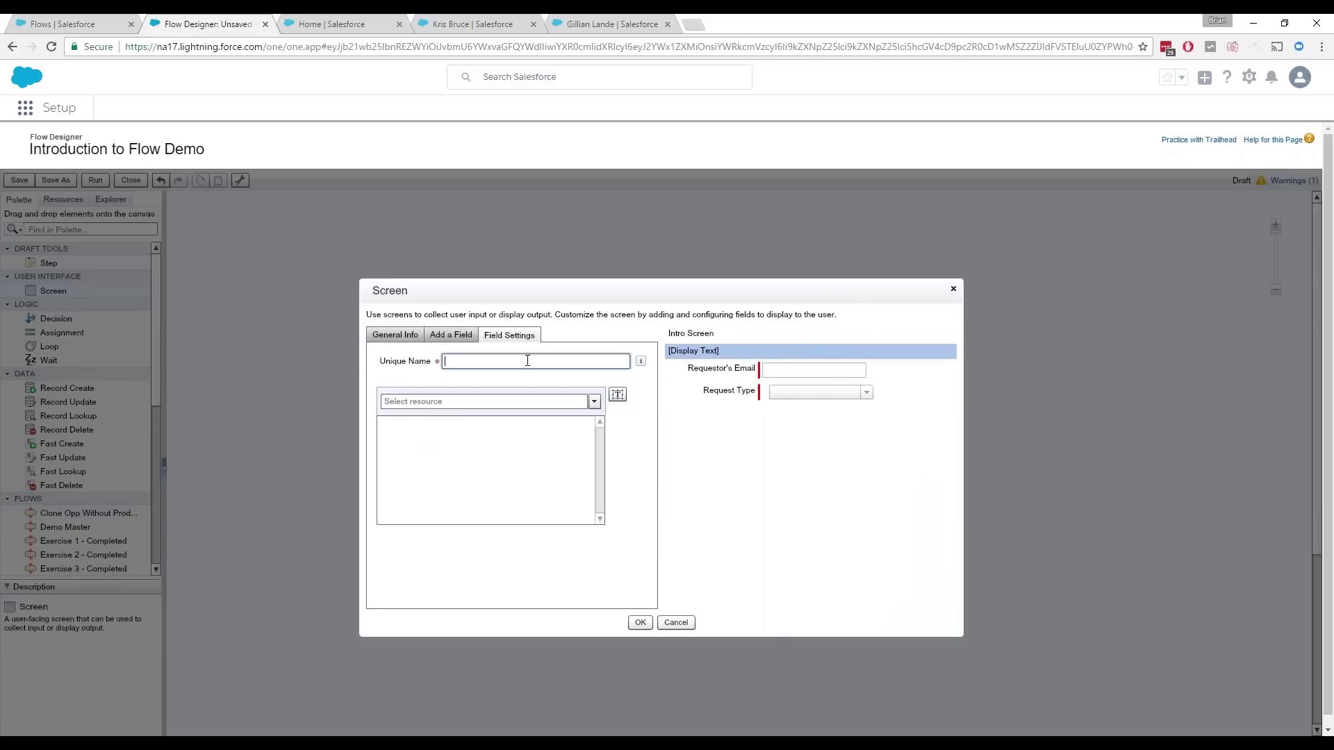
type("Directions")
key("Tab")
type("Thank you for using the Salesforce Request system.  Please enter the following data for the person making the request.")
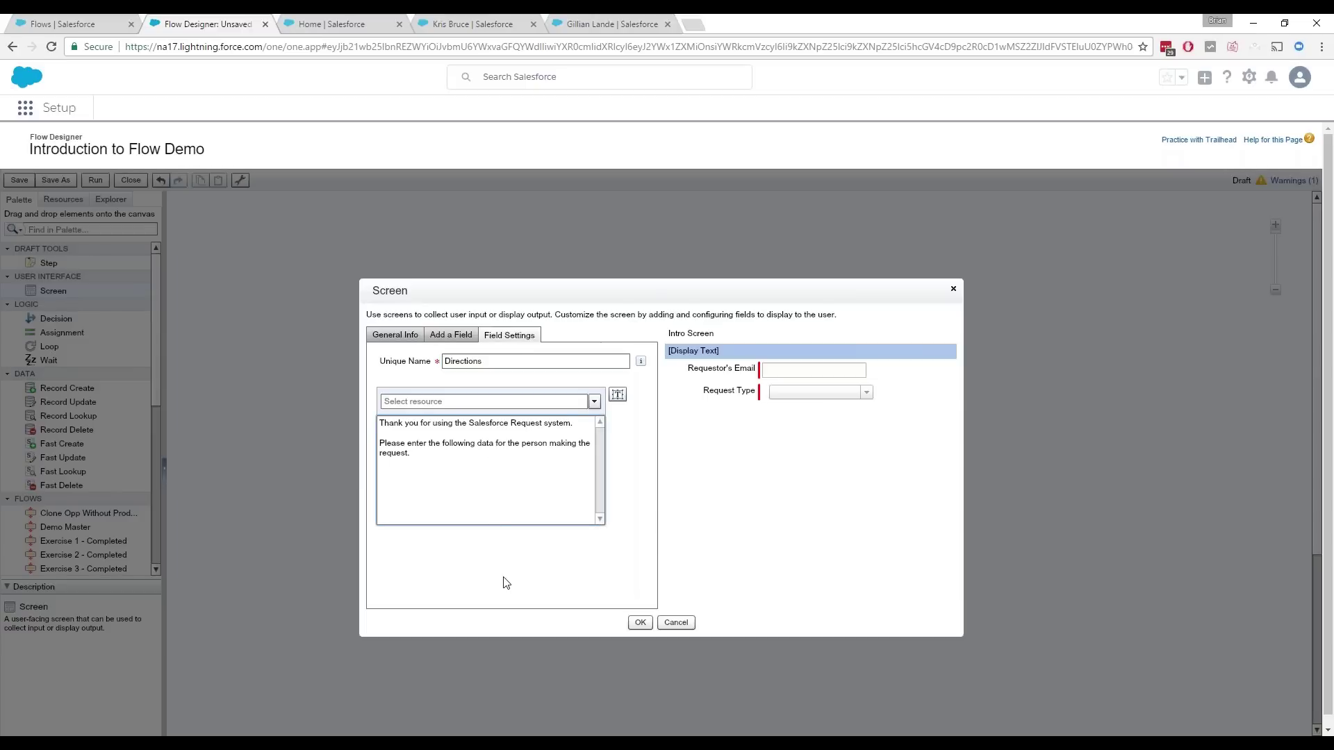
left_click(499, 568)
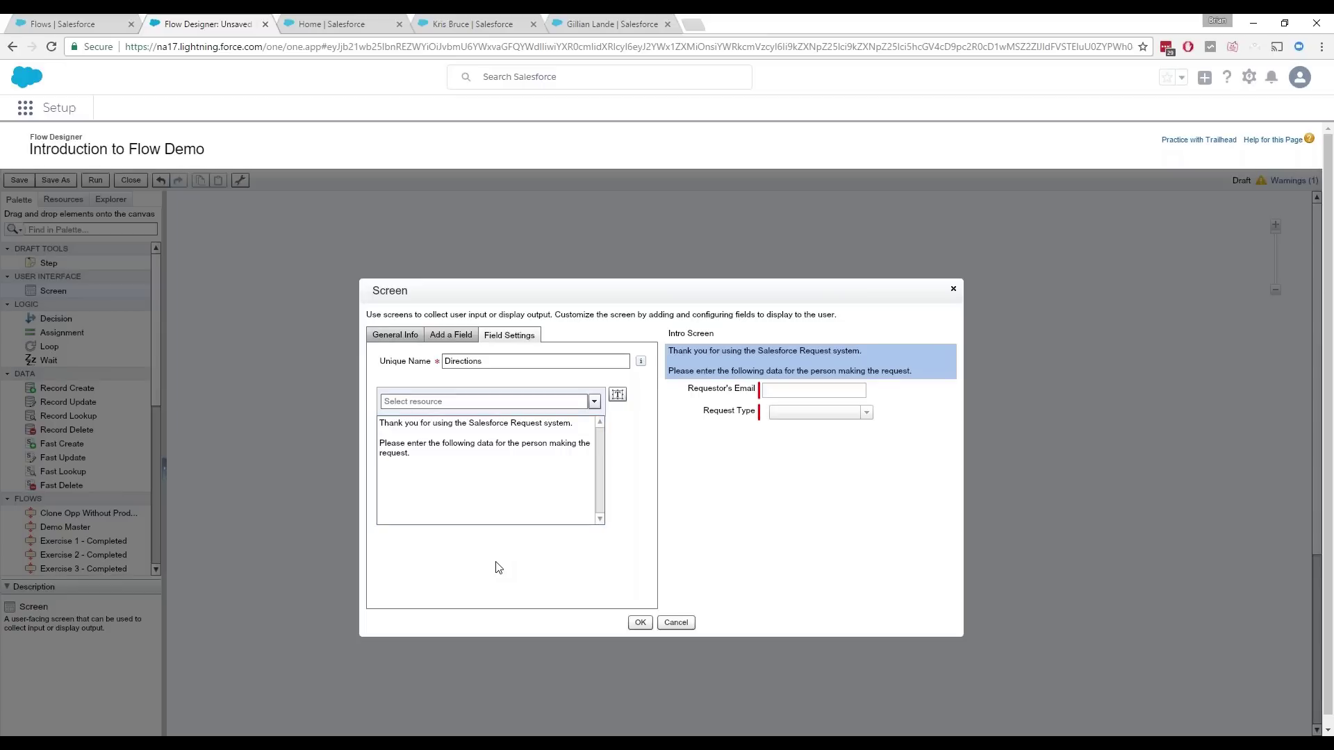
left_click(640, 625)
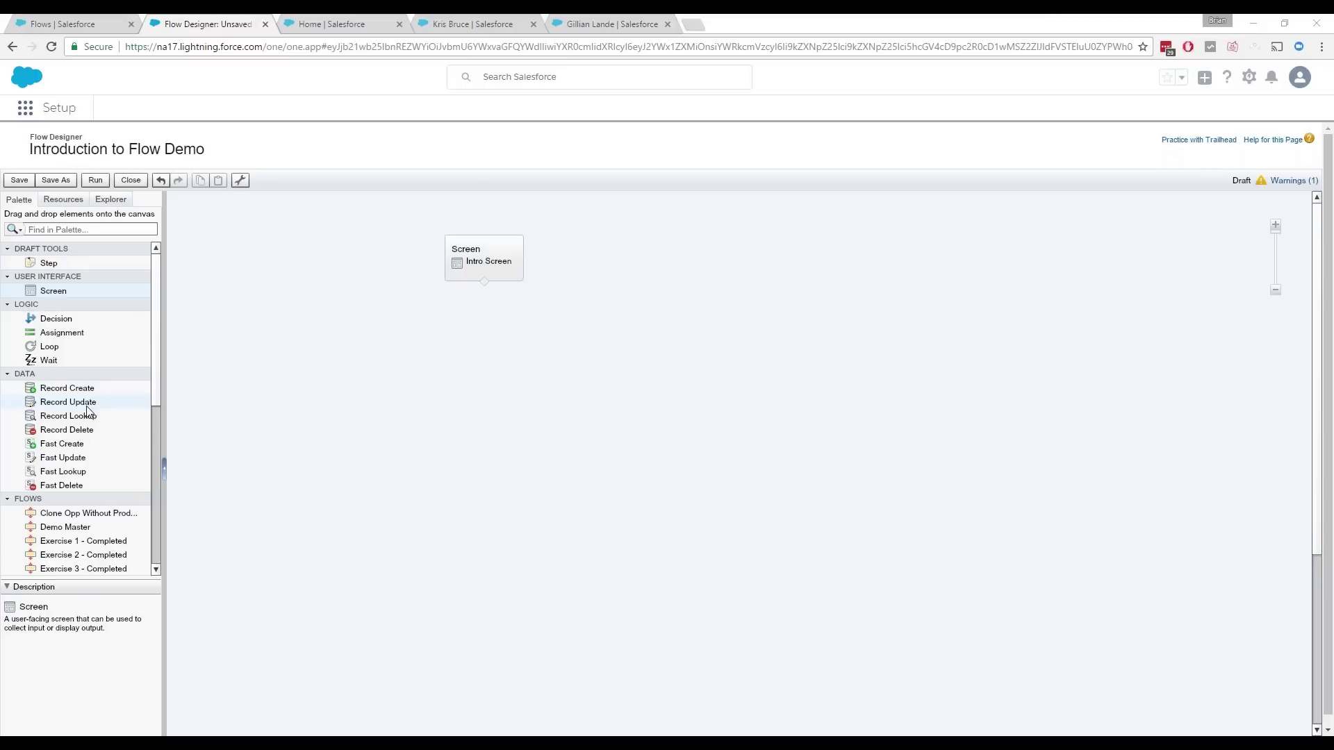
Step: Add a Record Lookup named Lookup Contact that looks up the Contact object
left_click_drag(82, 419, 490, 353)
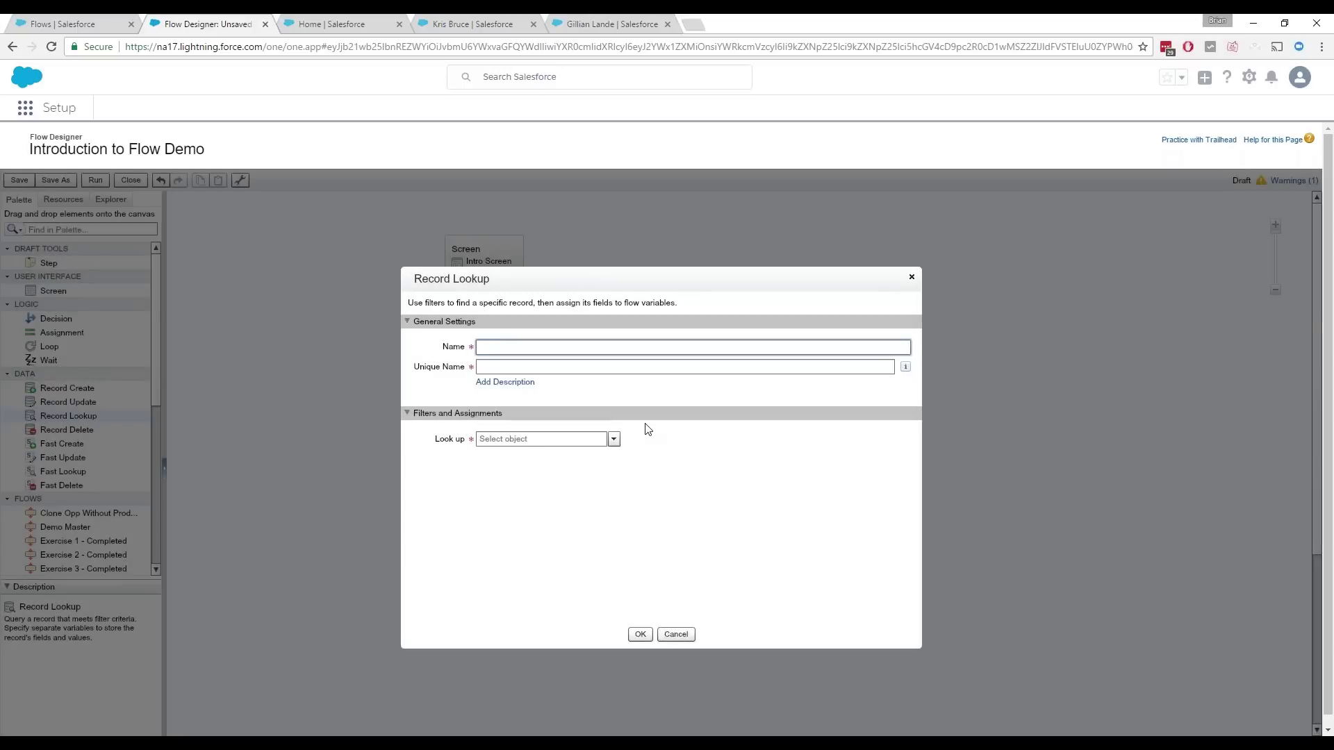
type("Lookup Contacts")
key("BackSpace")
key("Tab")
left_click(582, 439)
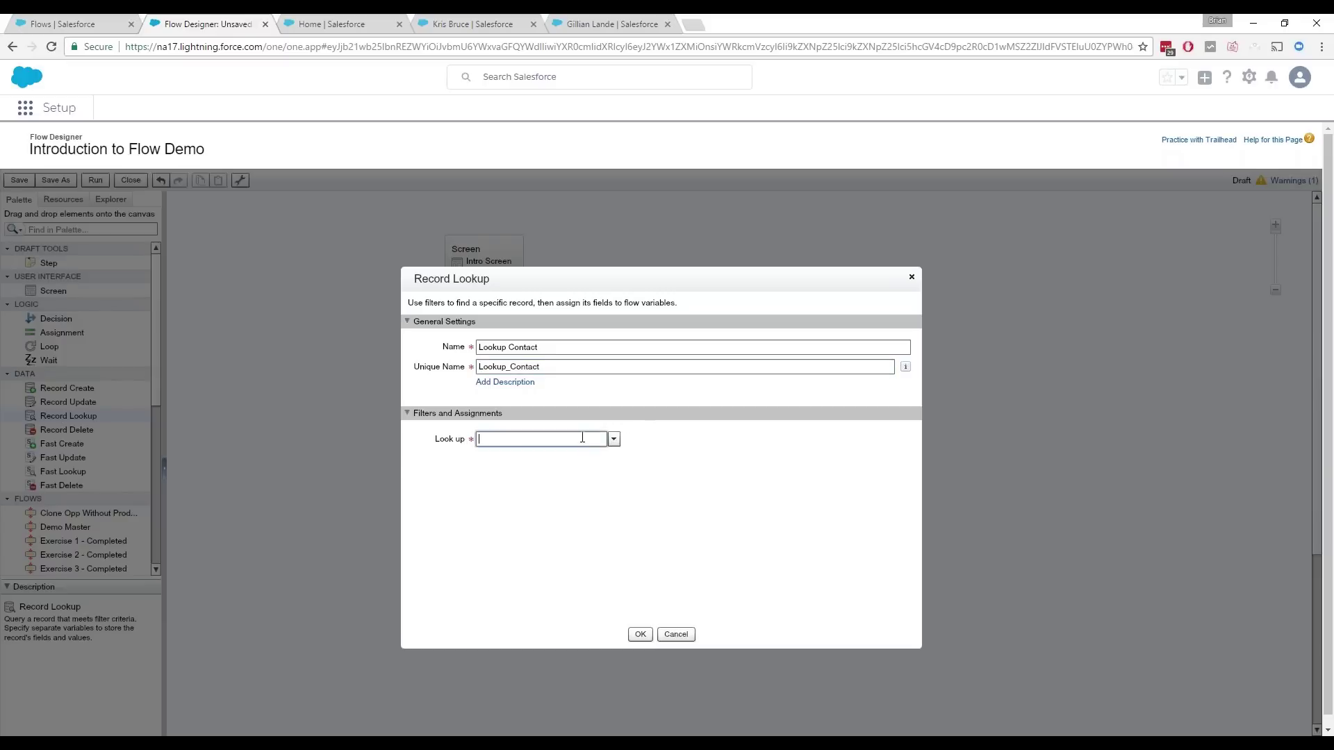
type("Contact")
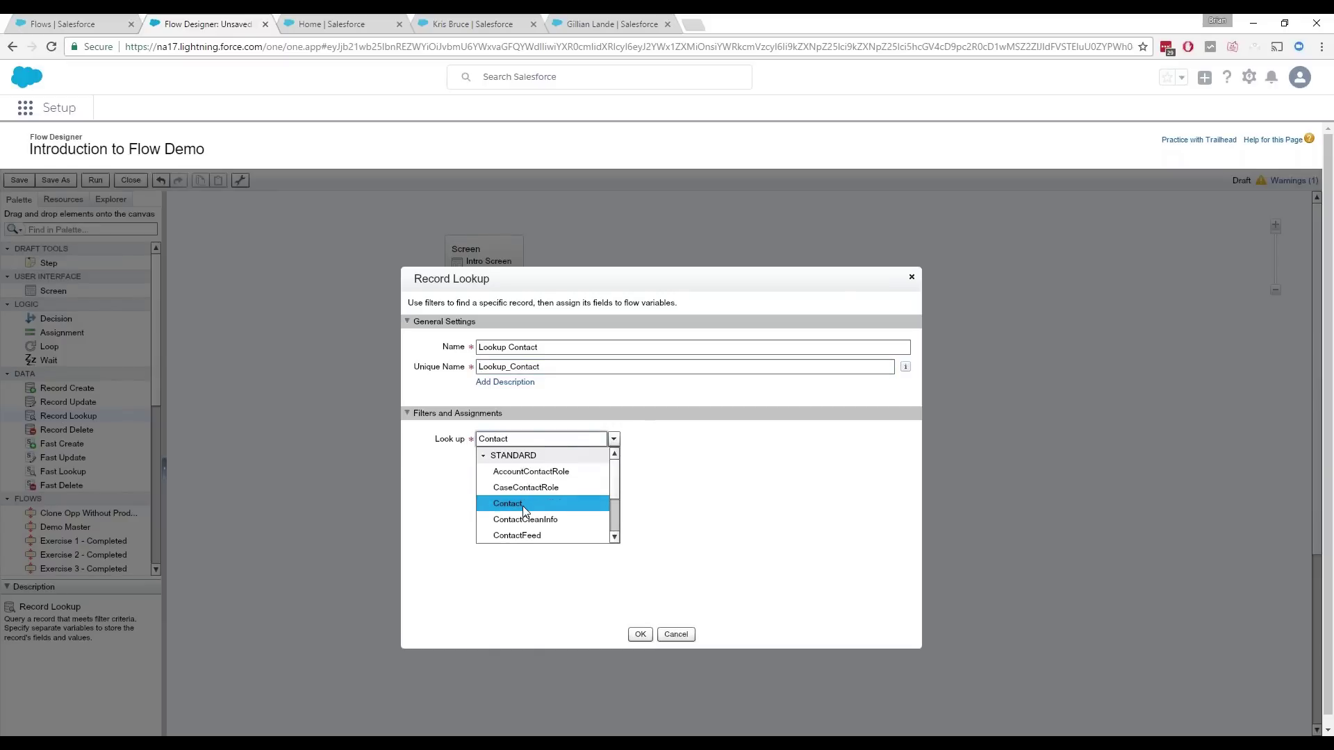
left_click(522, 504)
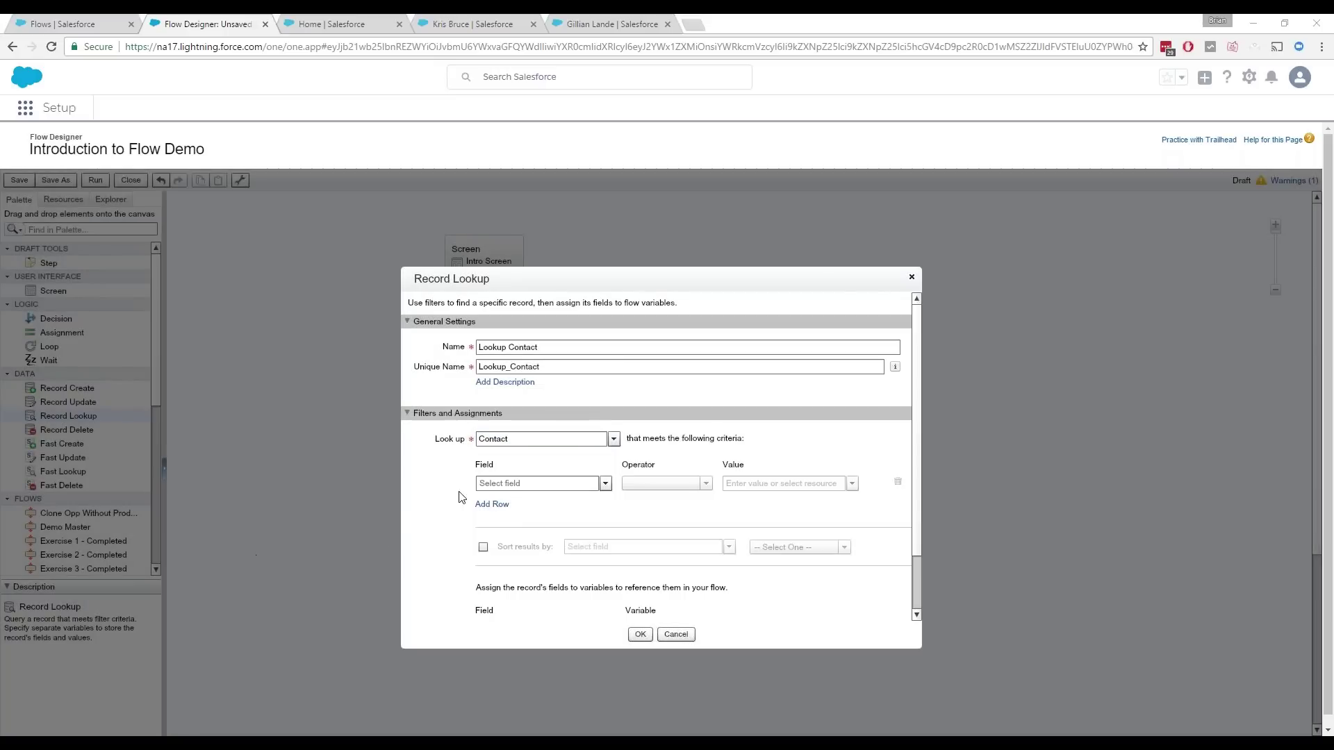
Step: Filter the lookup so Contact Email equals {!Requestor_s_Email}
left_click(510, 484)
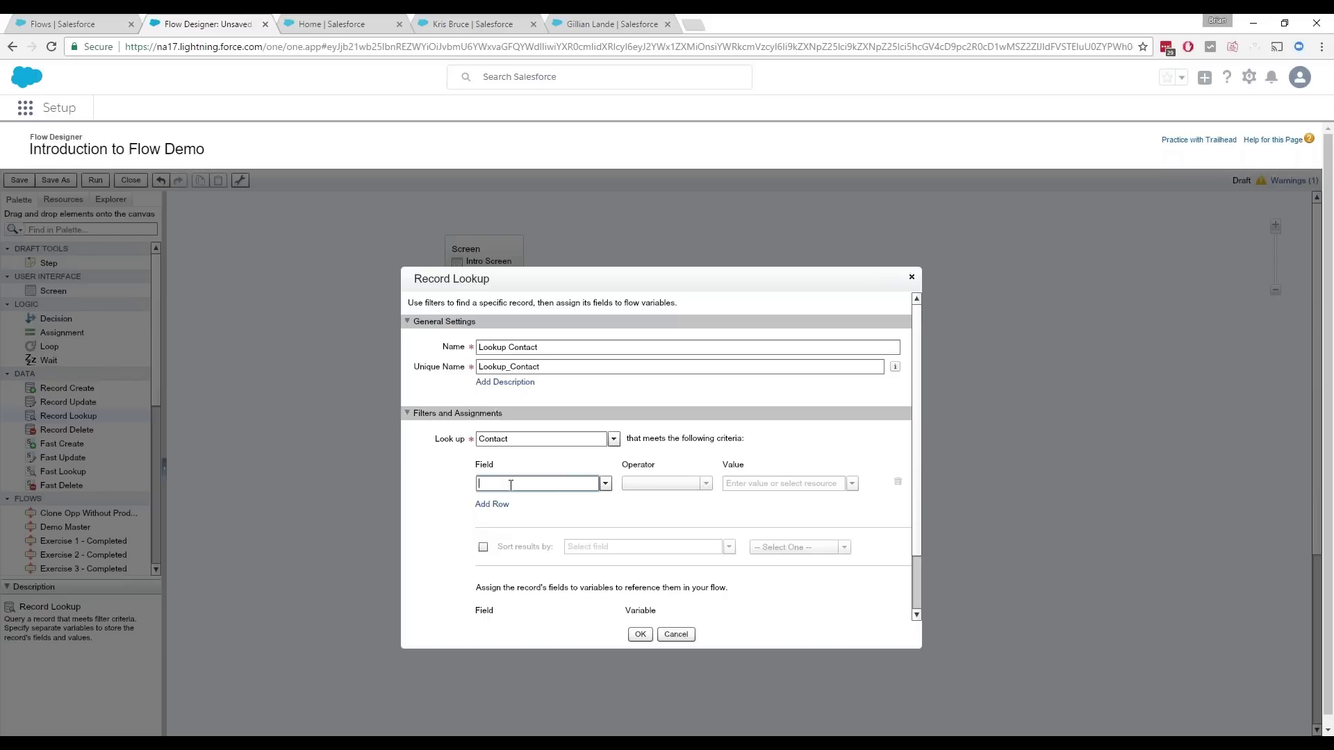
type("em")
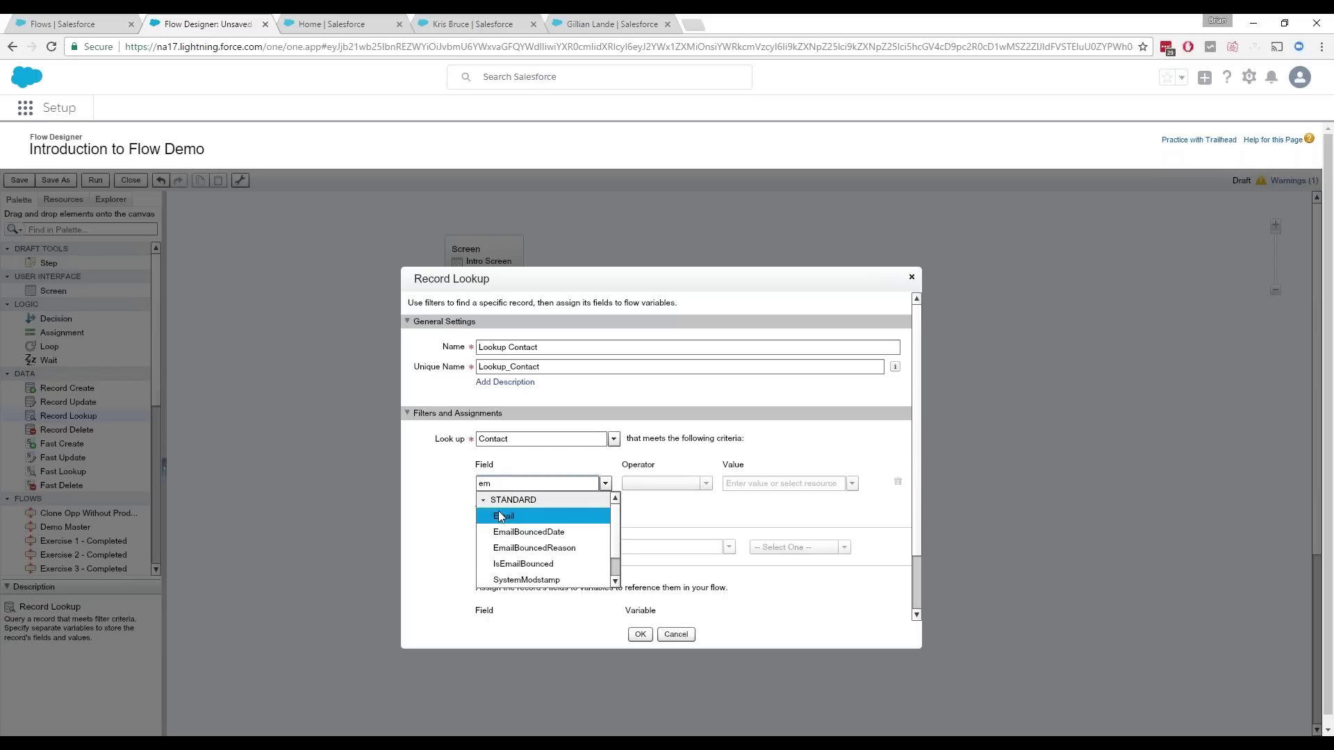
left_click(501, 517)
left_click(854, 484)
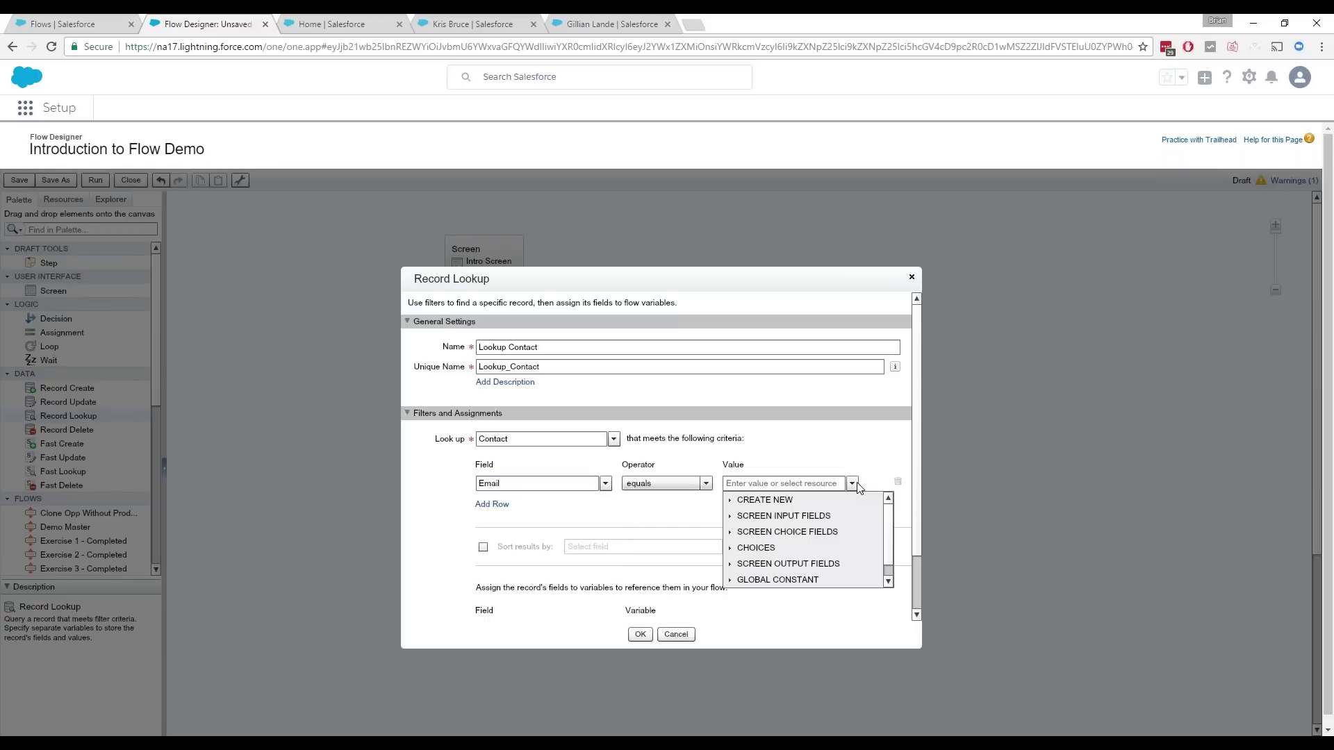
left_click(732, 518)
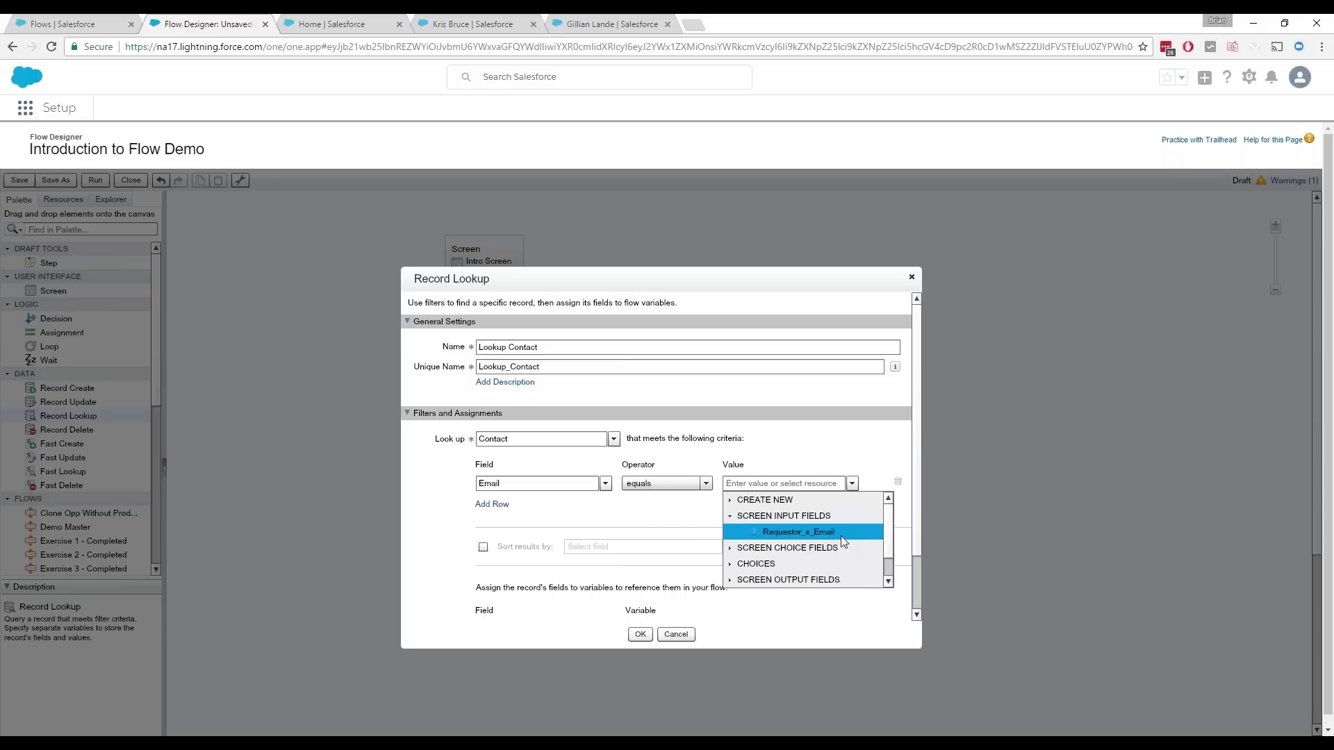
left_click(841, 538)
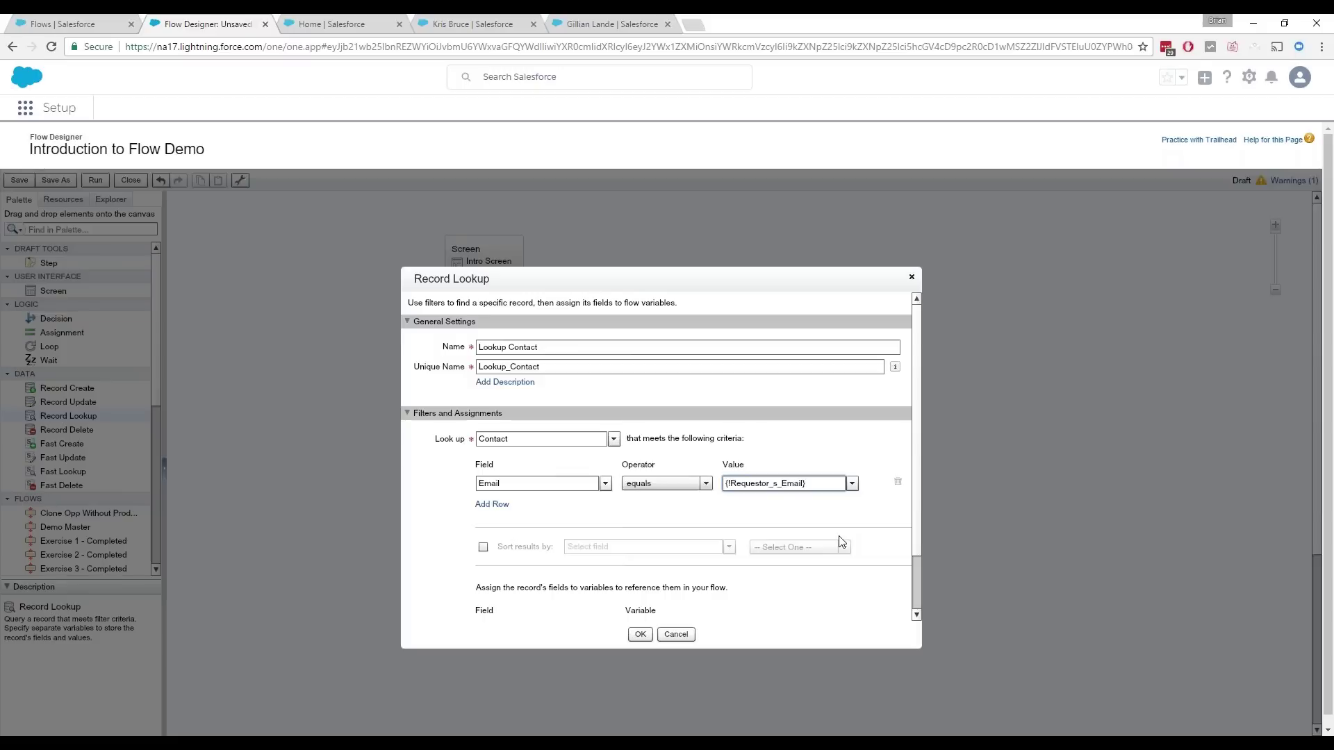
left_click_drag(919, 499, 916, 585)
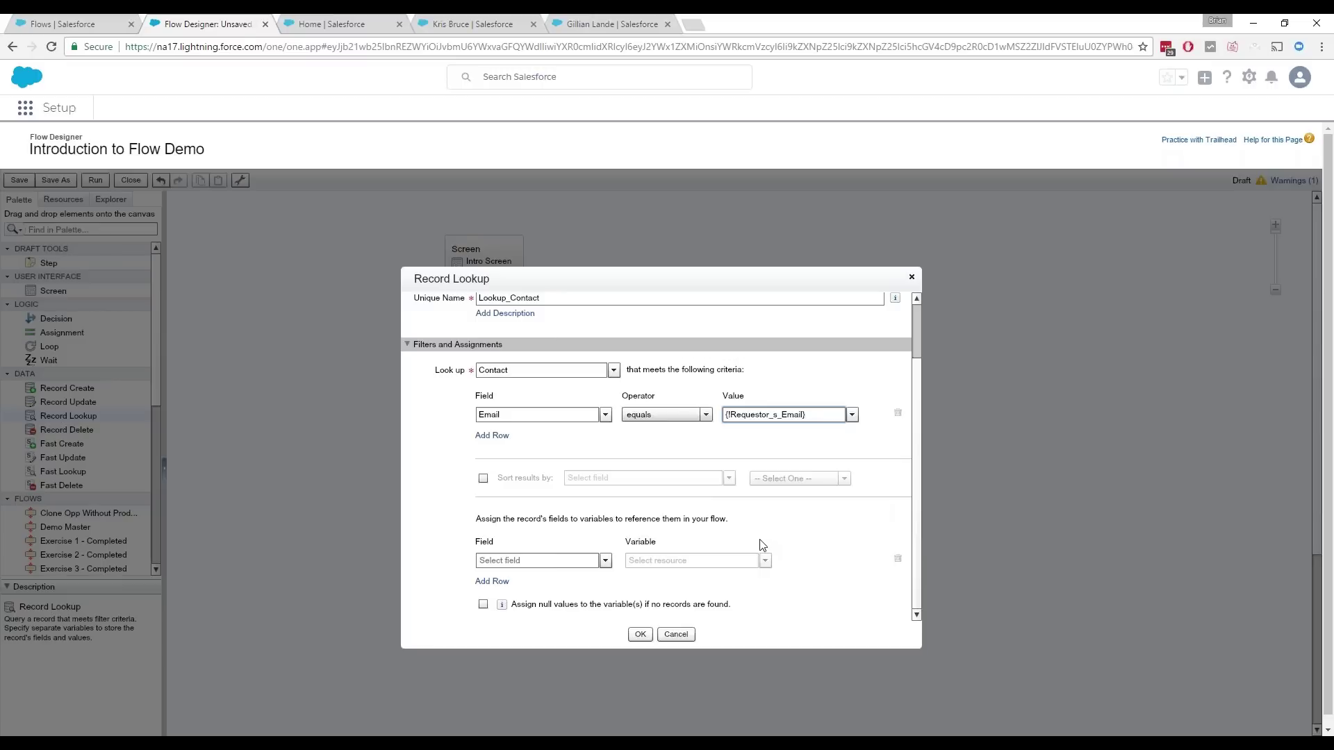
Step: Store the contact's Id in a new variable vrContactID
left_click(606, 561)
type("id")
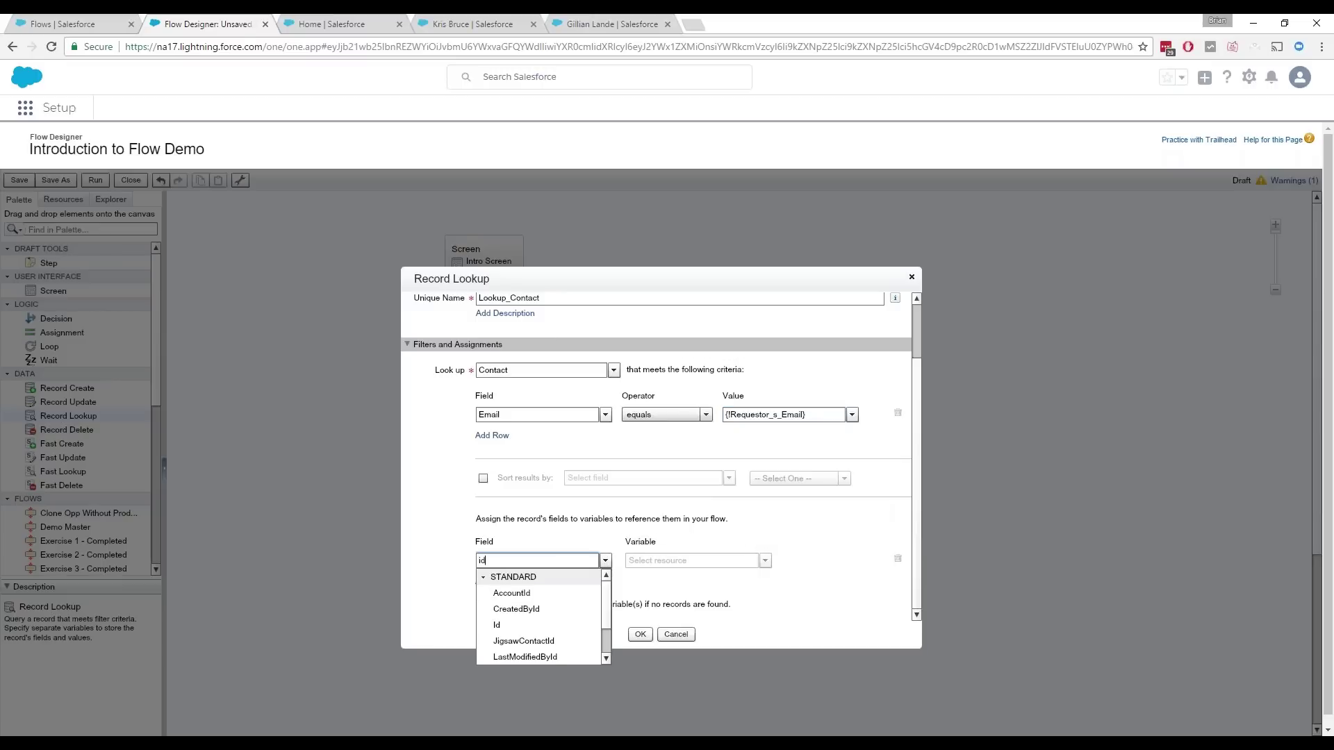
left_click(531, 629)
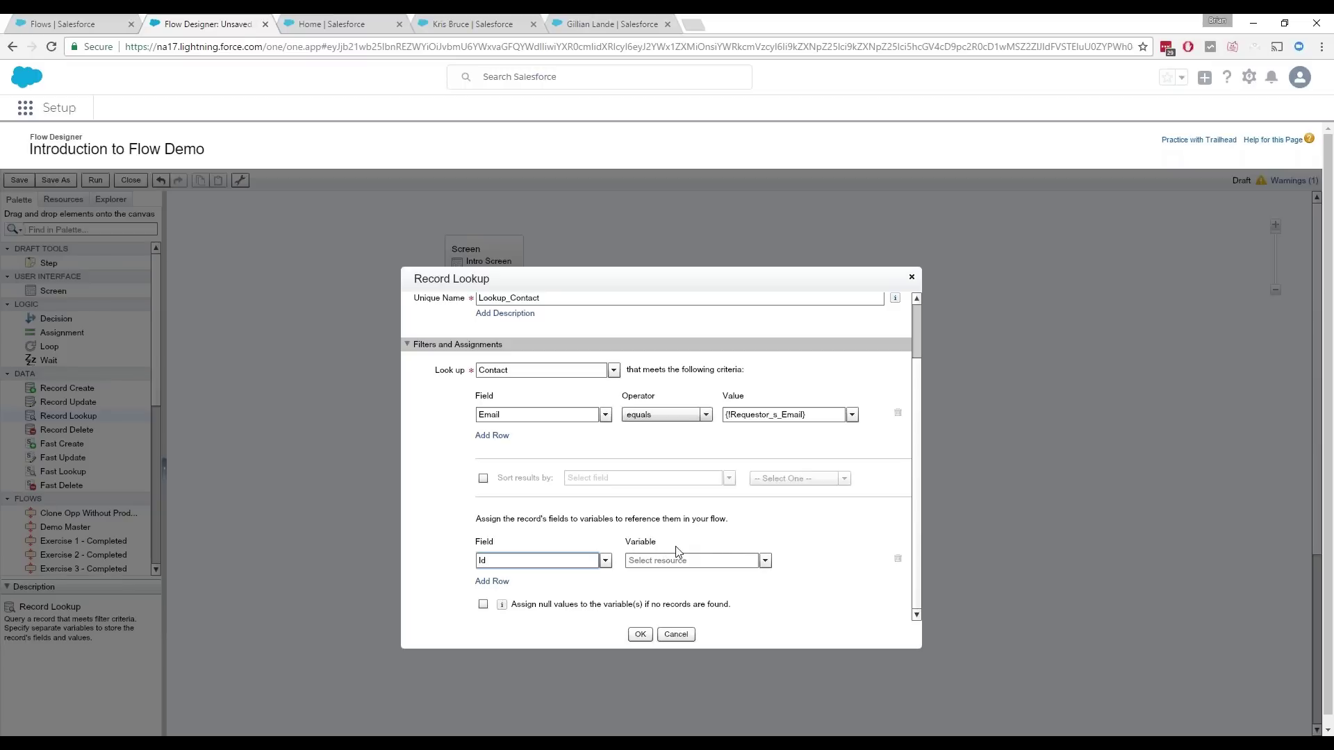
left_click(765, 561)
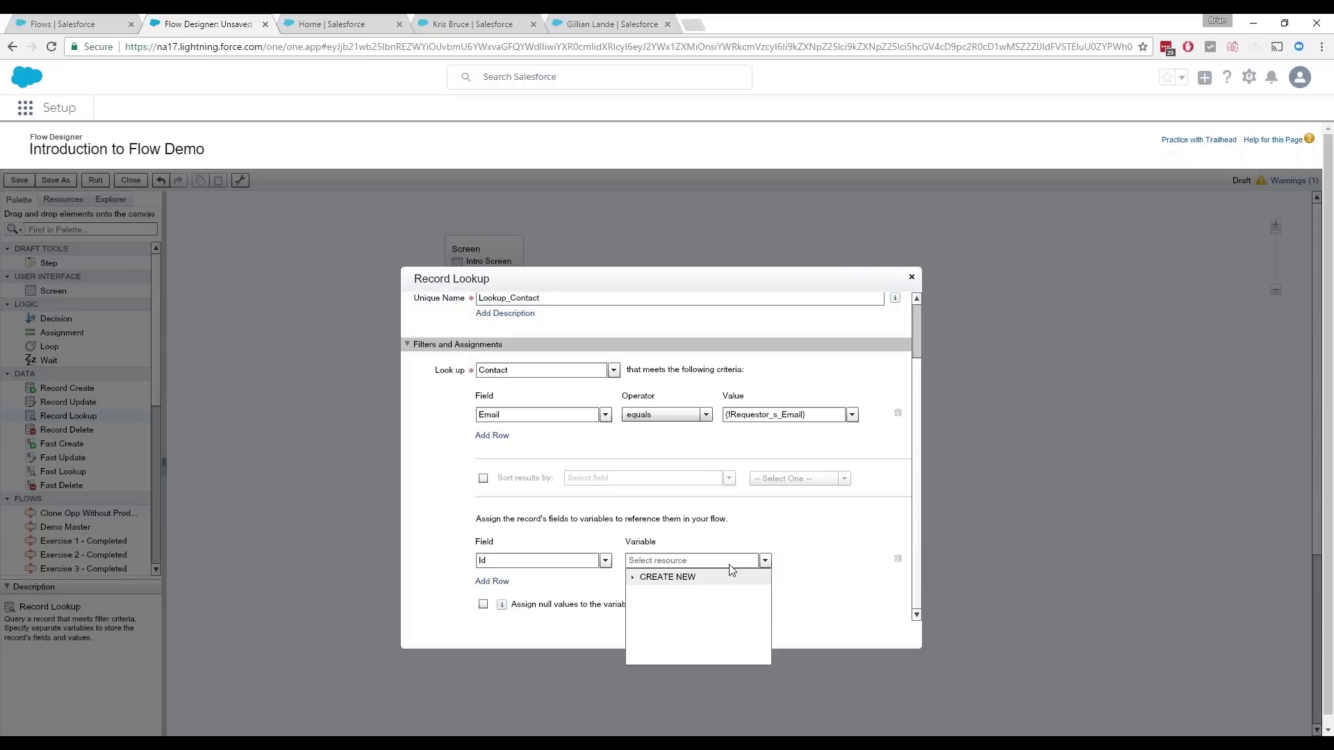
left_click(637, 578)
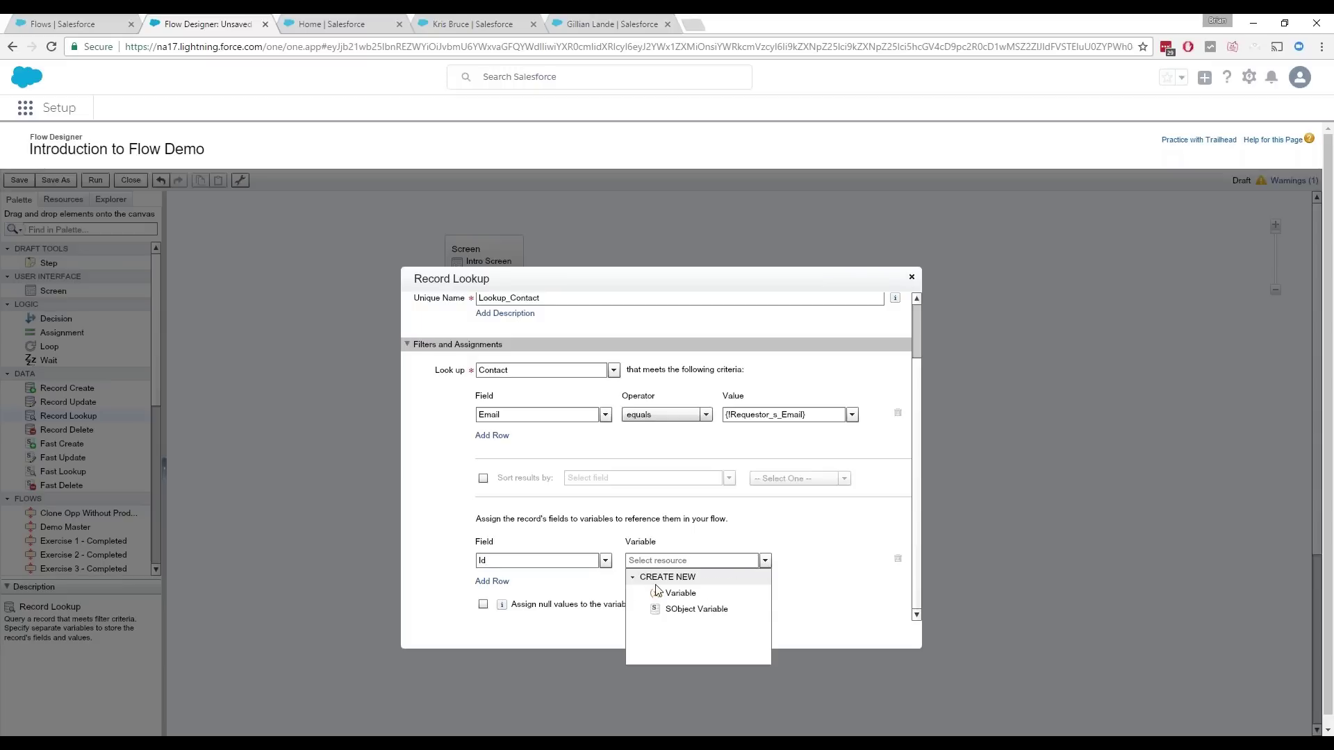
left_click(703, 595)
type("vr")
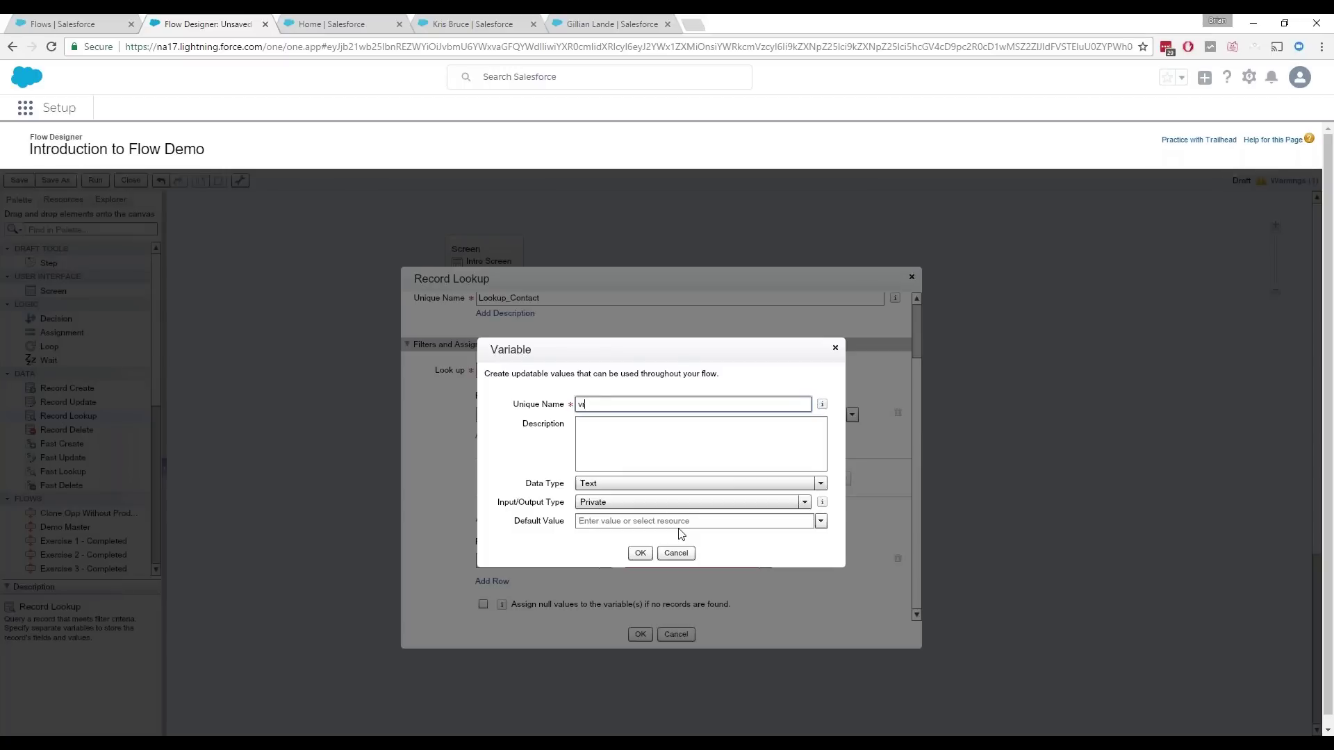
type("ContactID")
key("Tab")
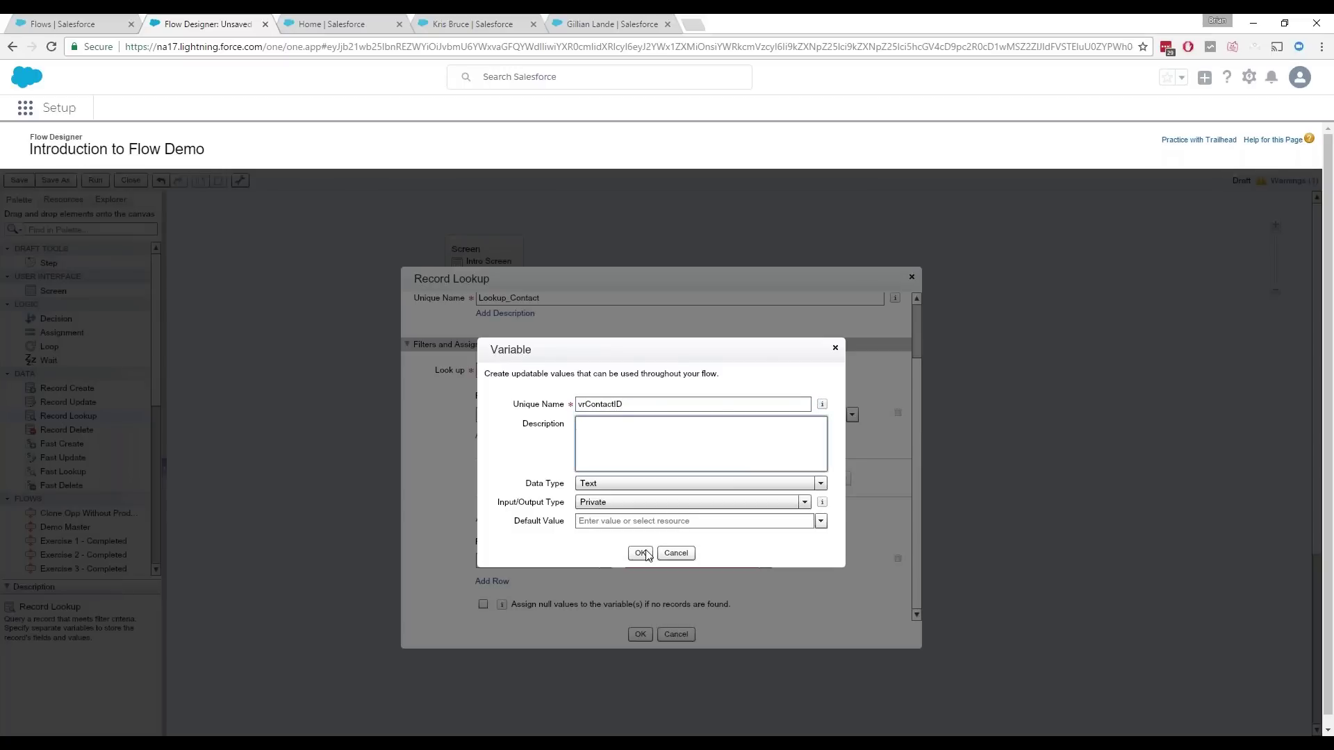
left_click(644, 553)
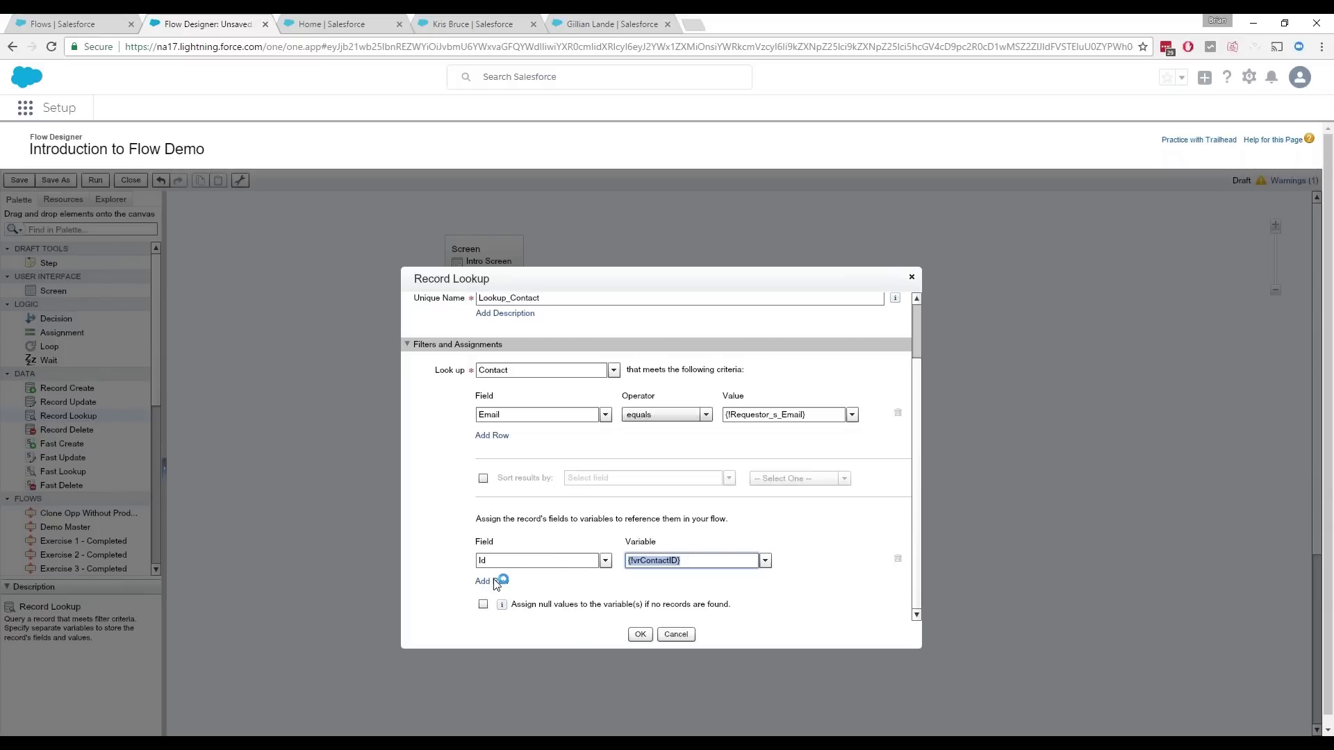
Step: Store AccountId in a new variable vrAccountID, enable assigning nulls, and save the lookup
left_click(495, 581)
left_click(515, 561)
type("acc")
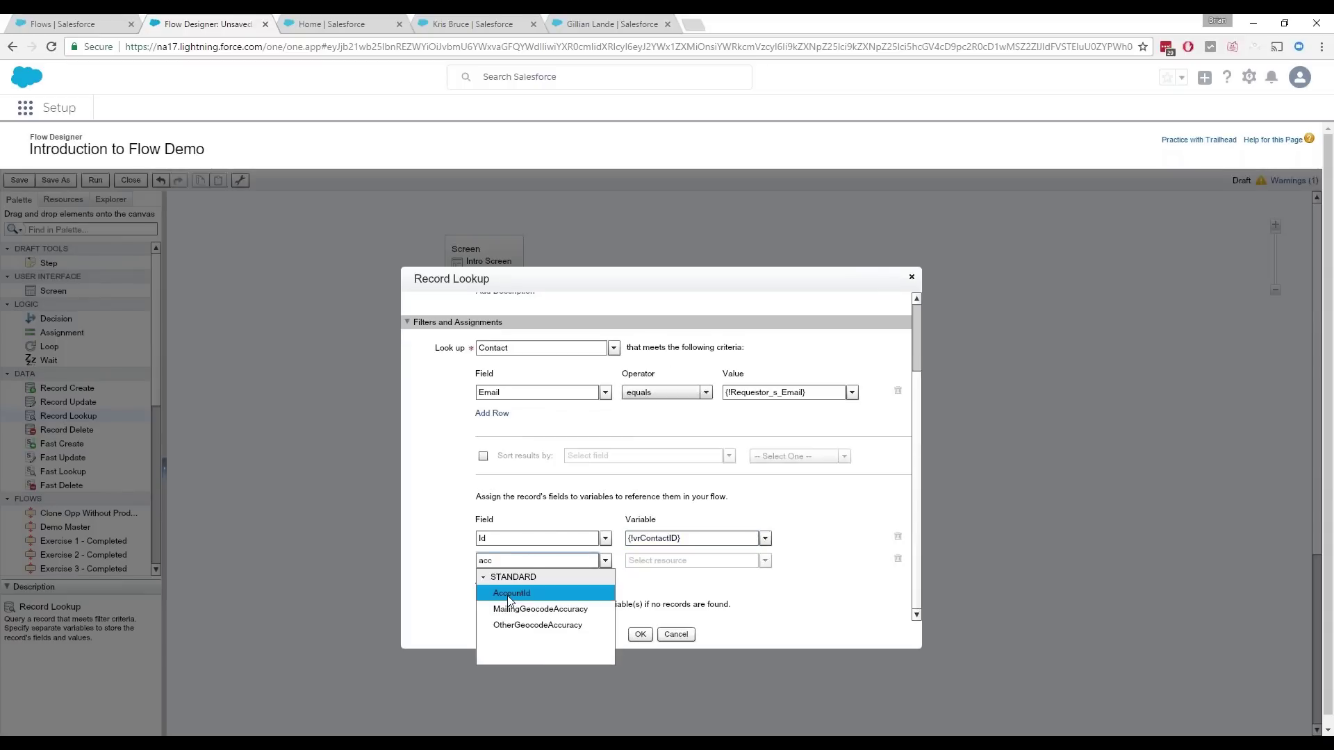
left_click(522, 593)
left_click(766, 561)
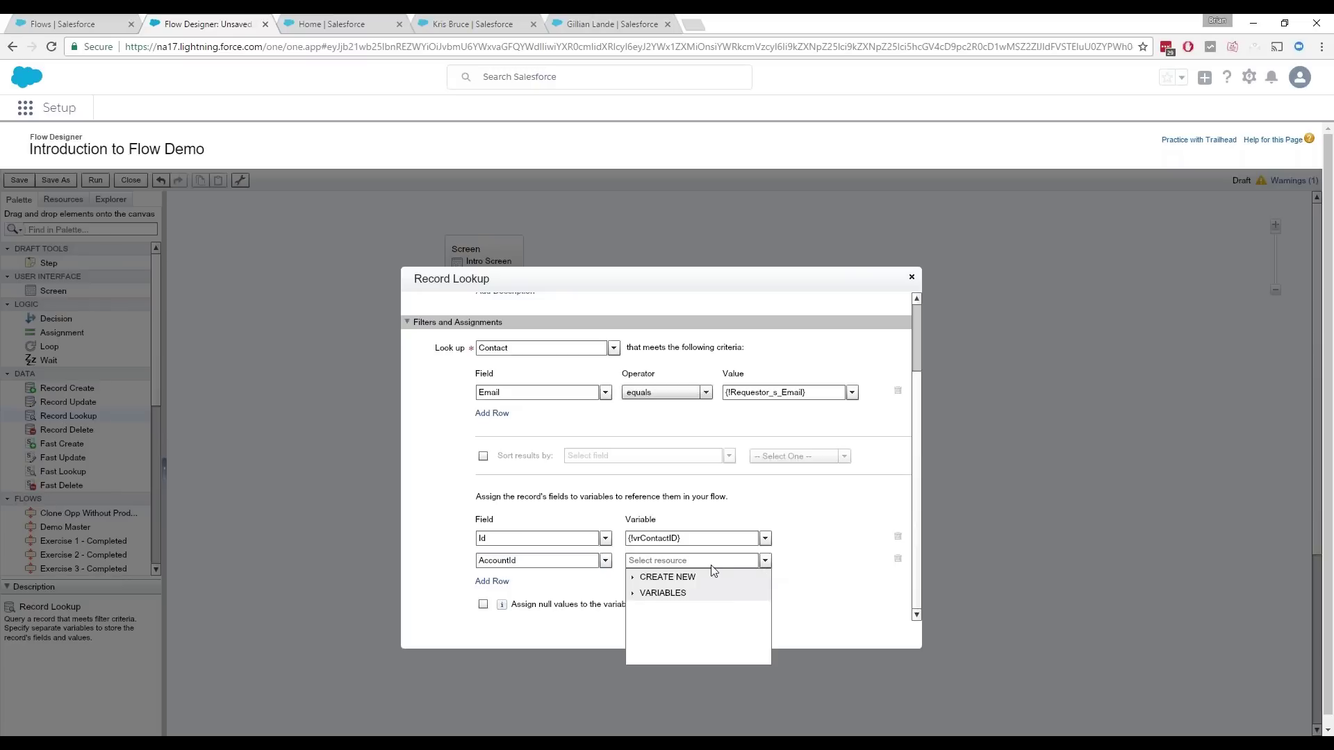
left_click(659, 594)
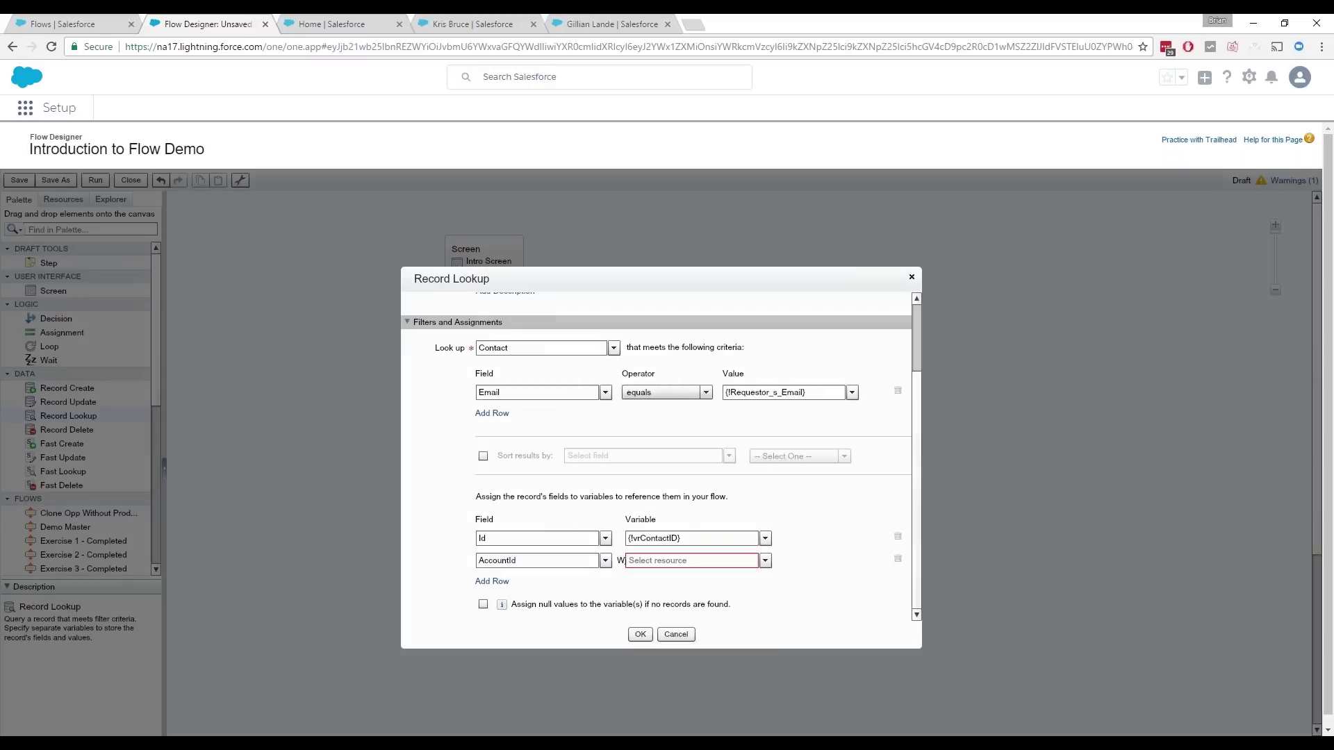
type("vrAccountID")
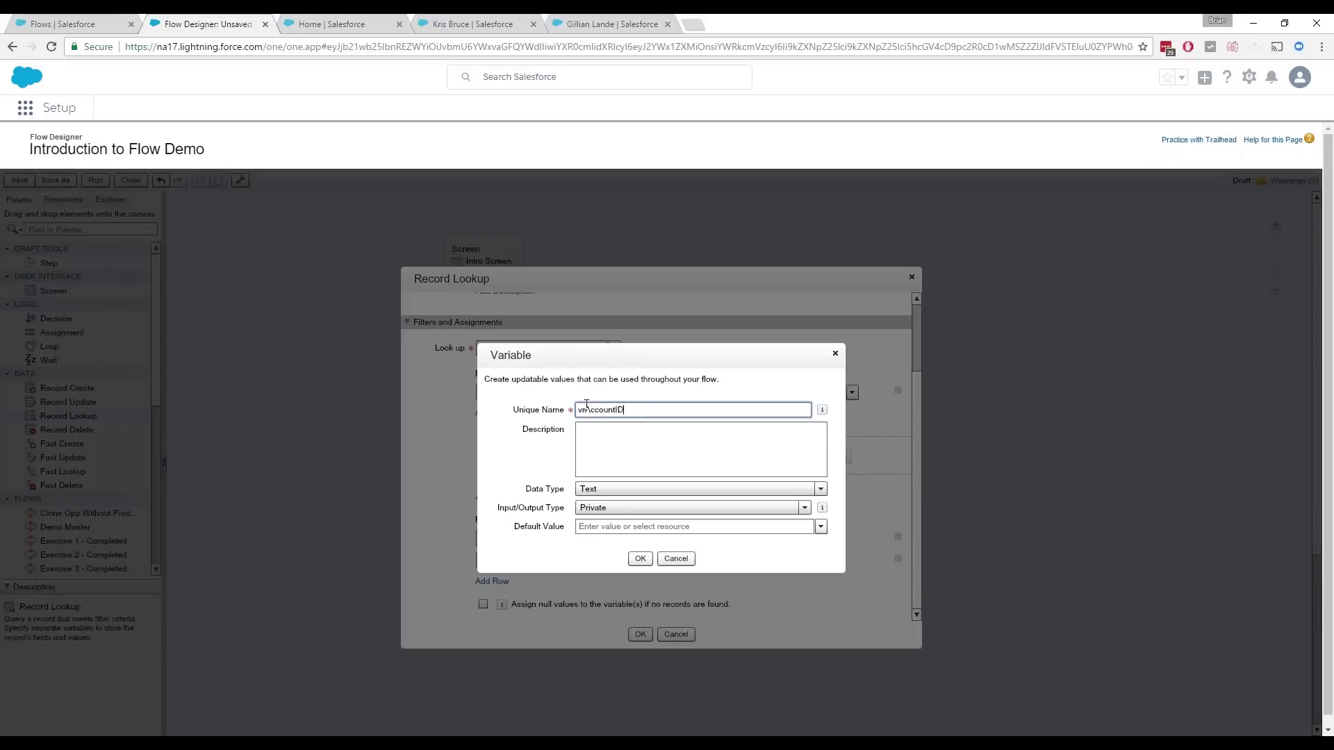
left_click(641, 559)
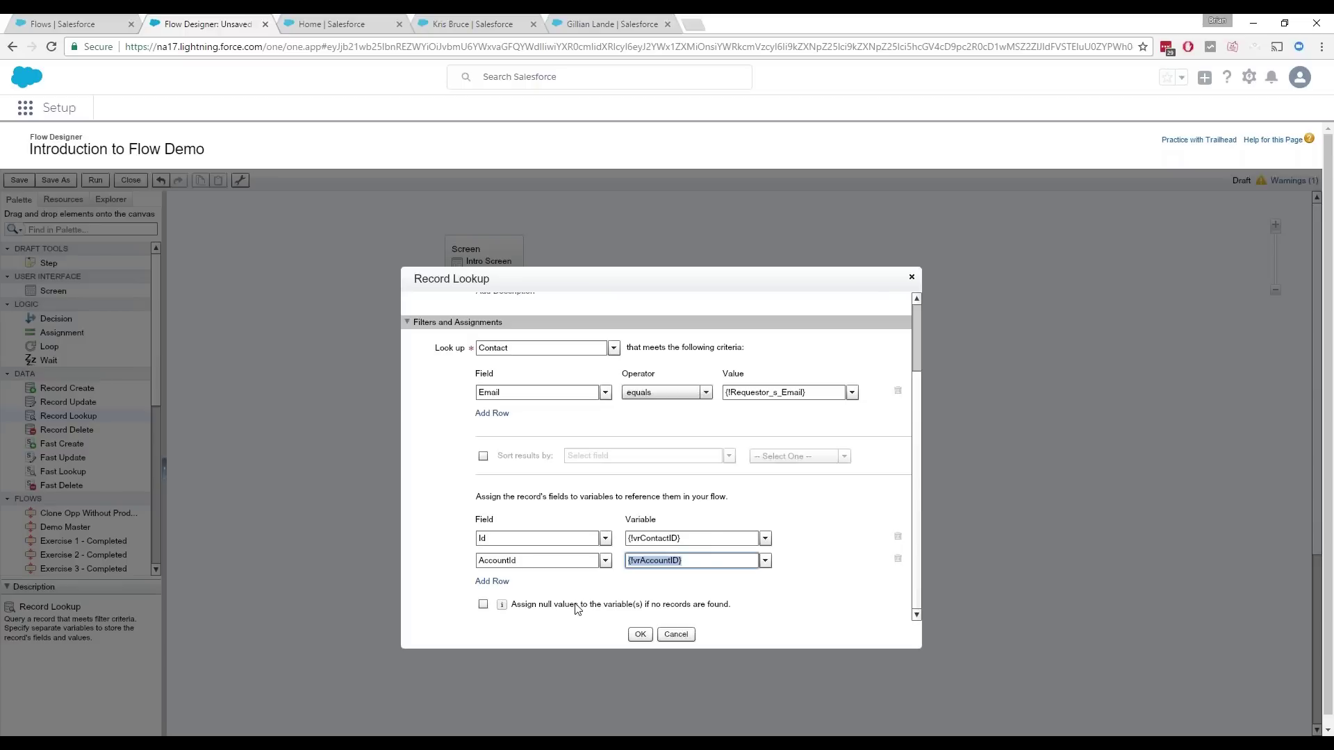
left_click(484, 605)
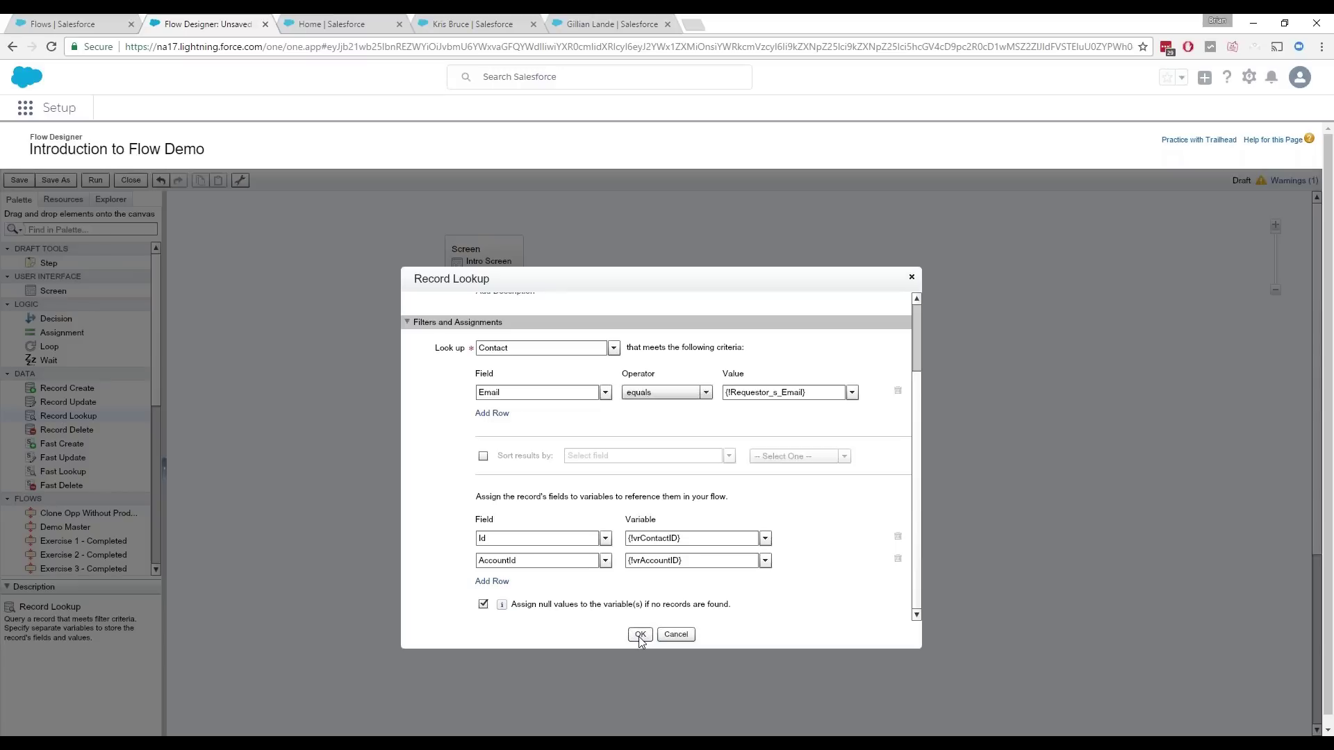
left_click(640, 634)
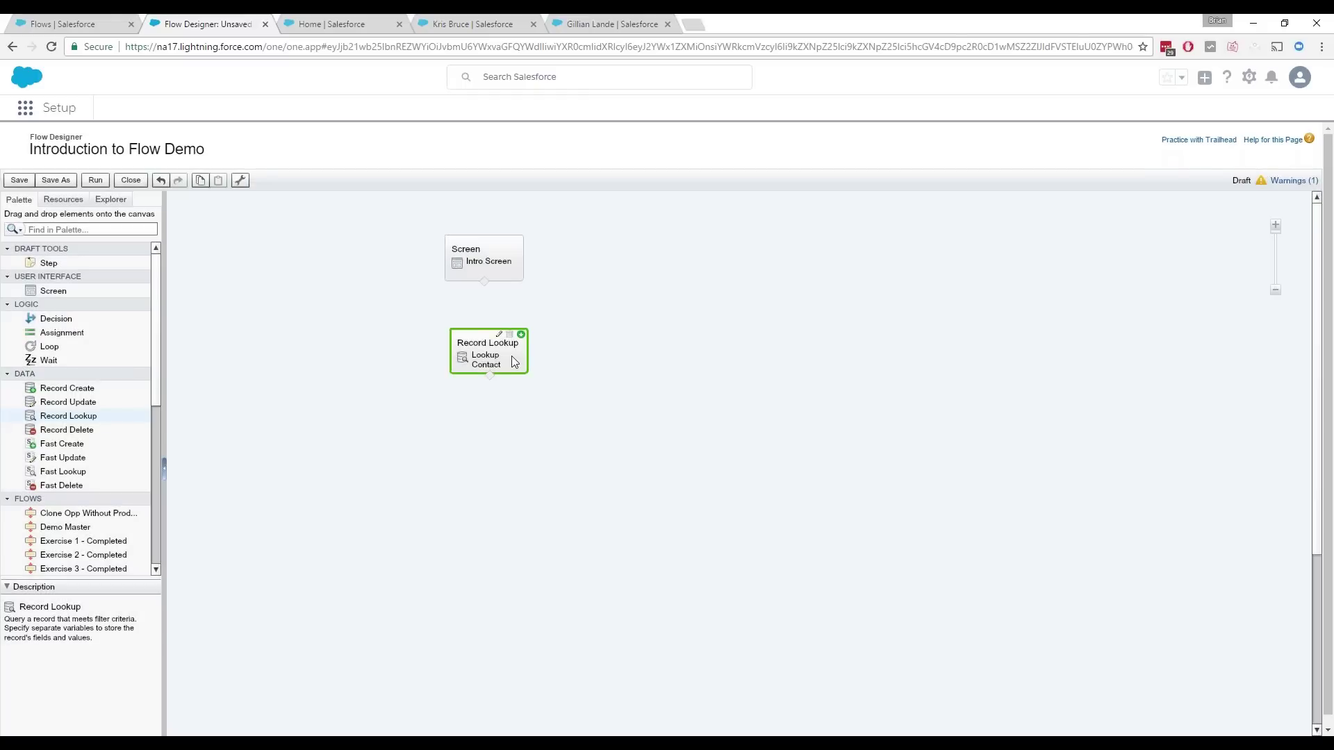
Step: Connect Intro Screen to Lookup Contact and set Intro Screen as the start element
left_click_drag(514, 361, 507, 348)
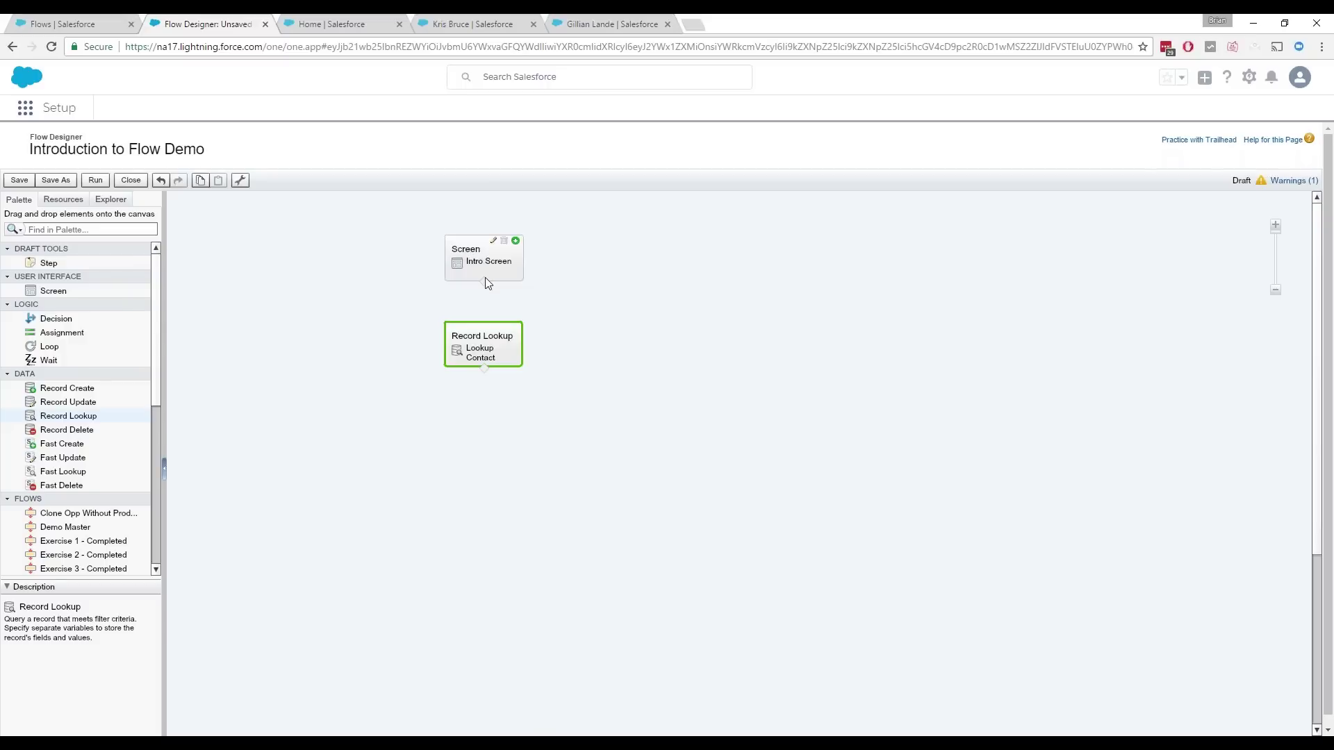
left_click_drag(477, 290, 487, 333)
left_click(601, 410)
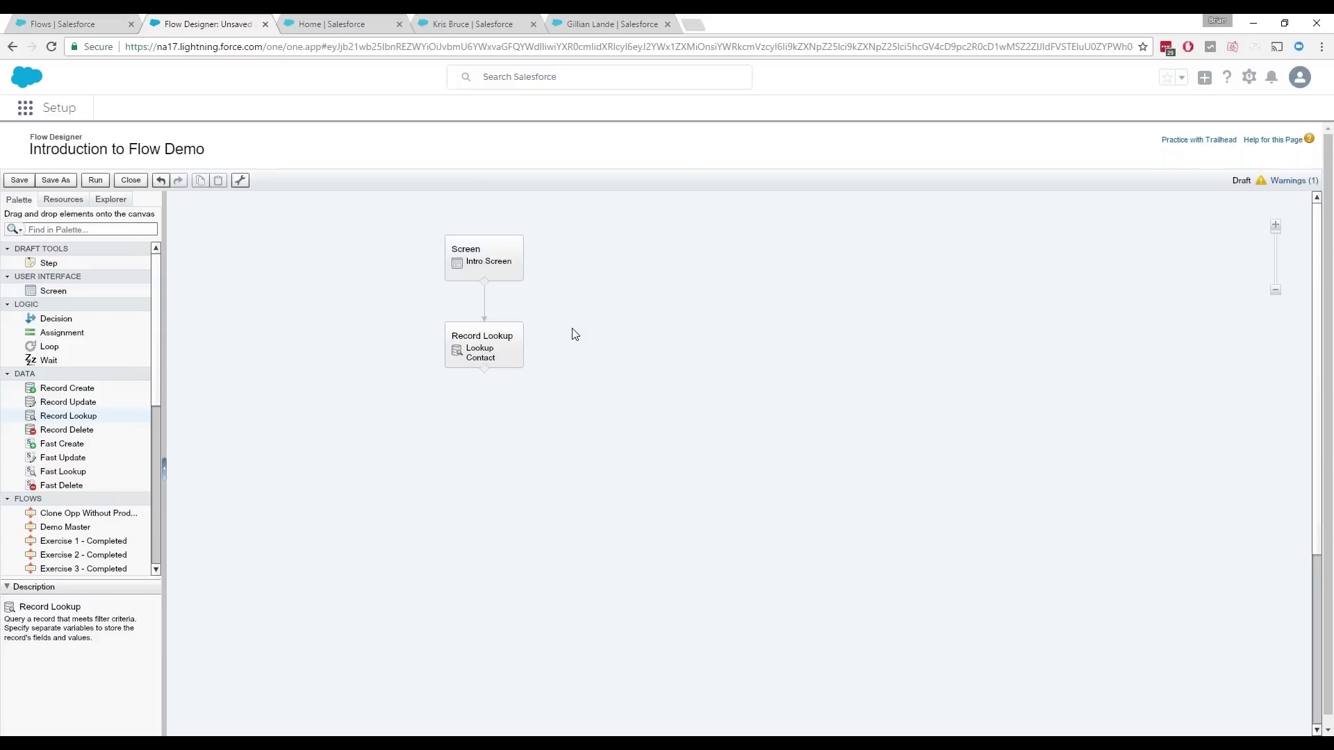
mouse_move(522, 269)
left_click(515, 241)
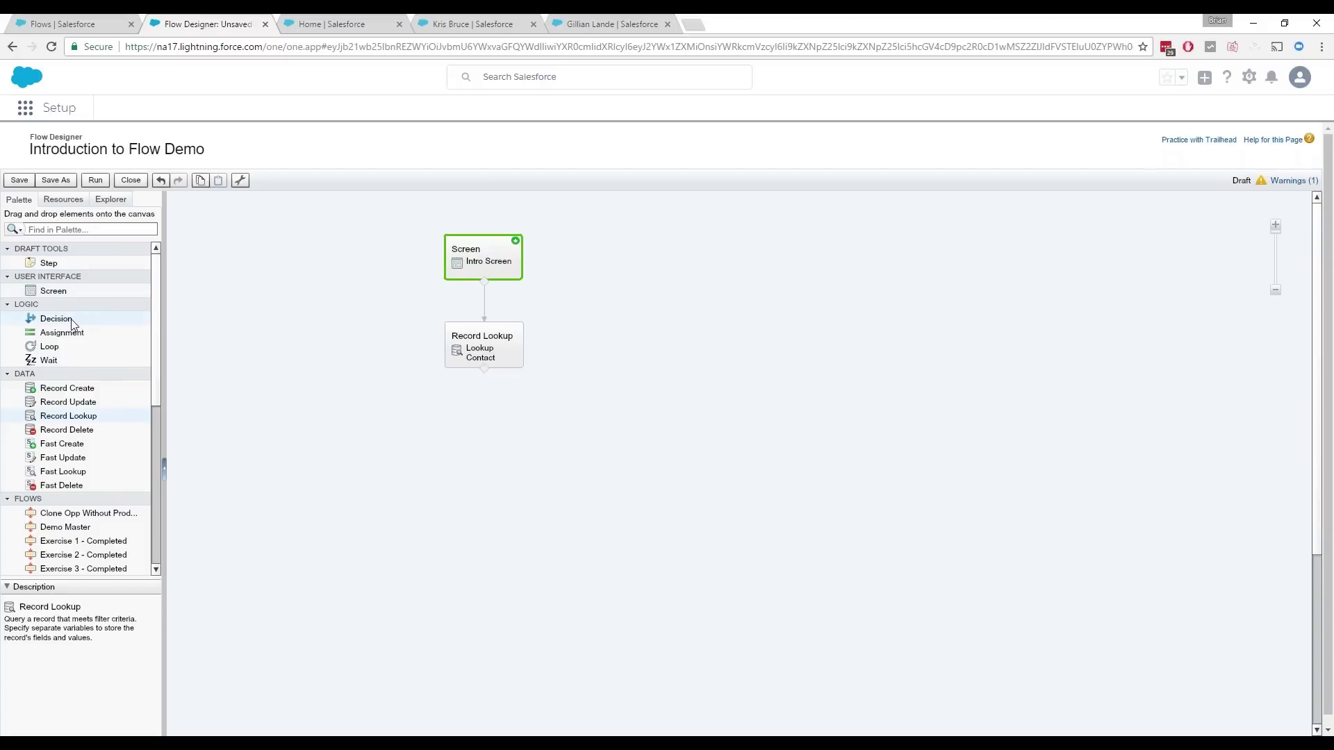
Step: Add a Decision named Request Type? with a first outcome called New User Request
left_click_drag(63, 323, 481, 422)
type("Request Type?")
key("Tab")
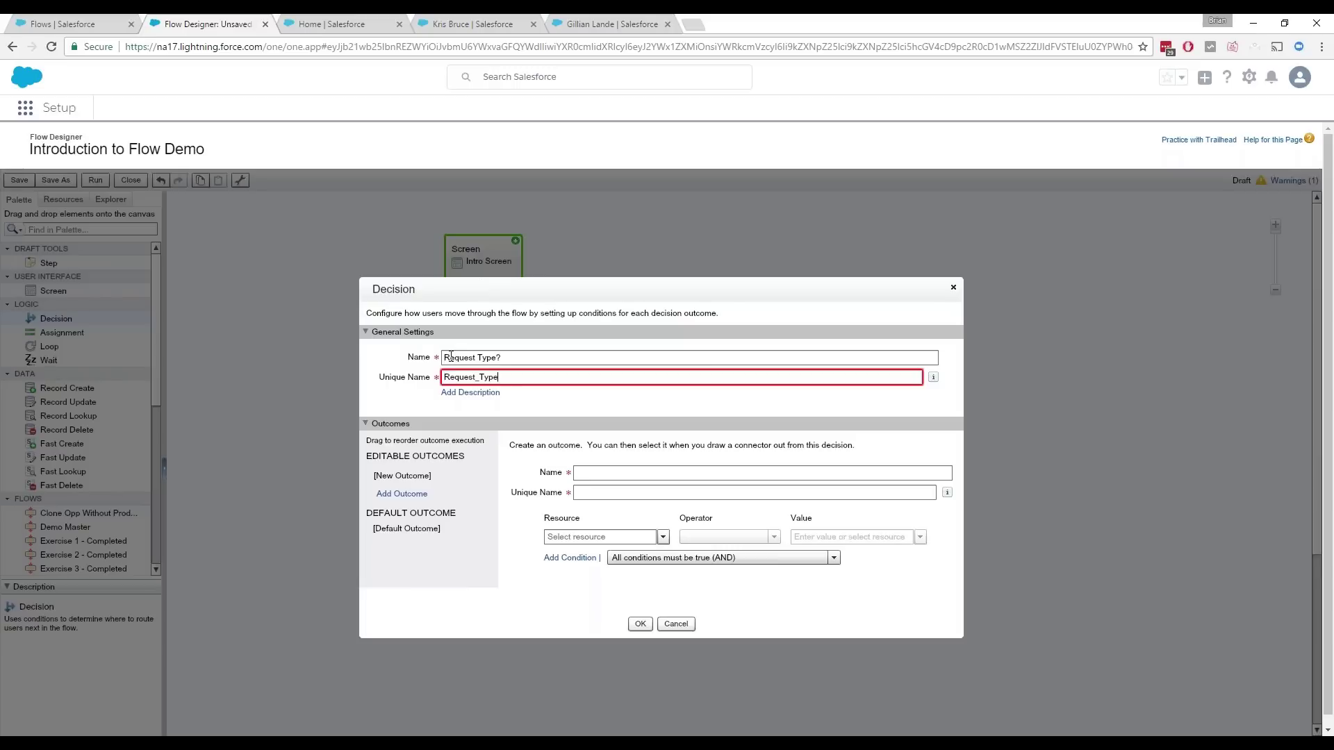
key("Tab")
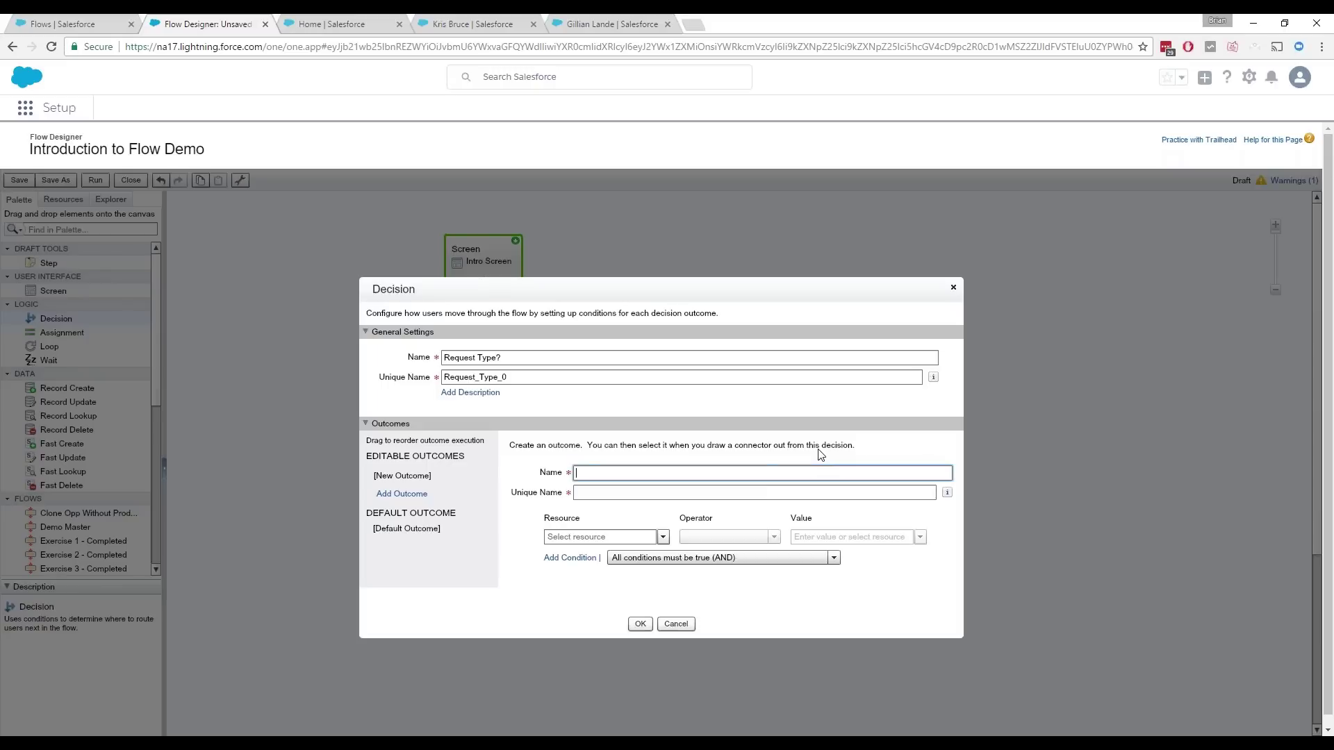
type("New User Request")
key("Tab")
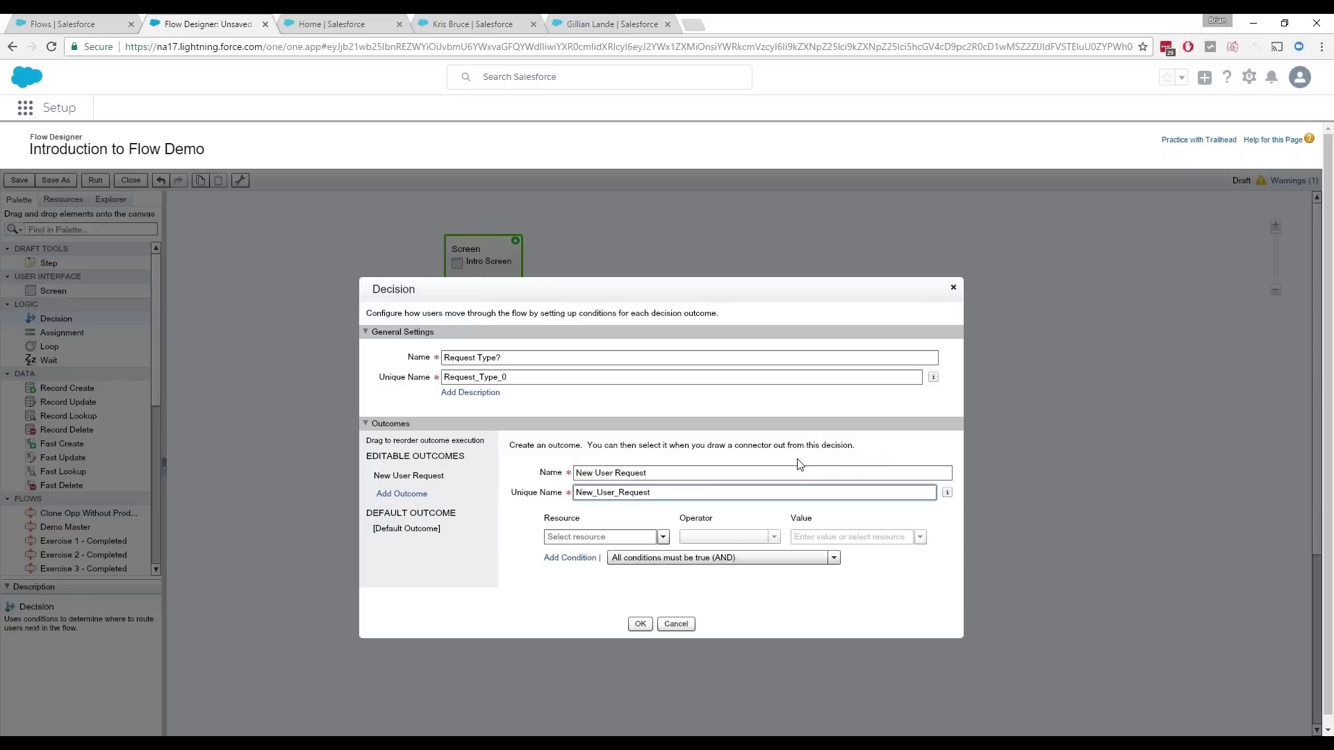
Step: Set the New User Request condition to Request_Type equals {!New_User}
left_click(654, 540)
left_click(663, 539)
type("r")
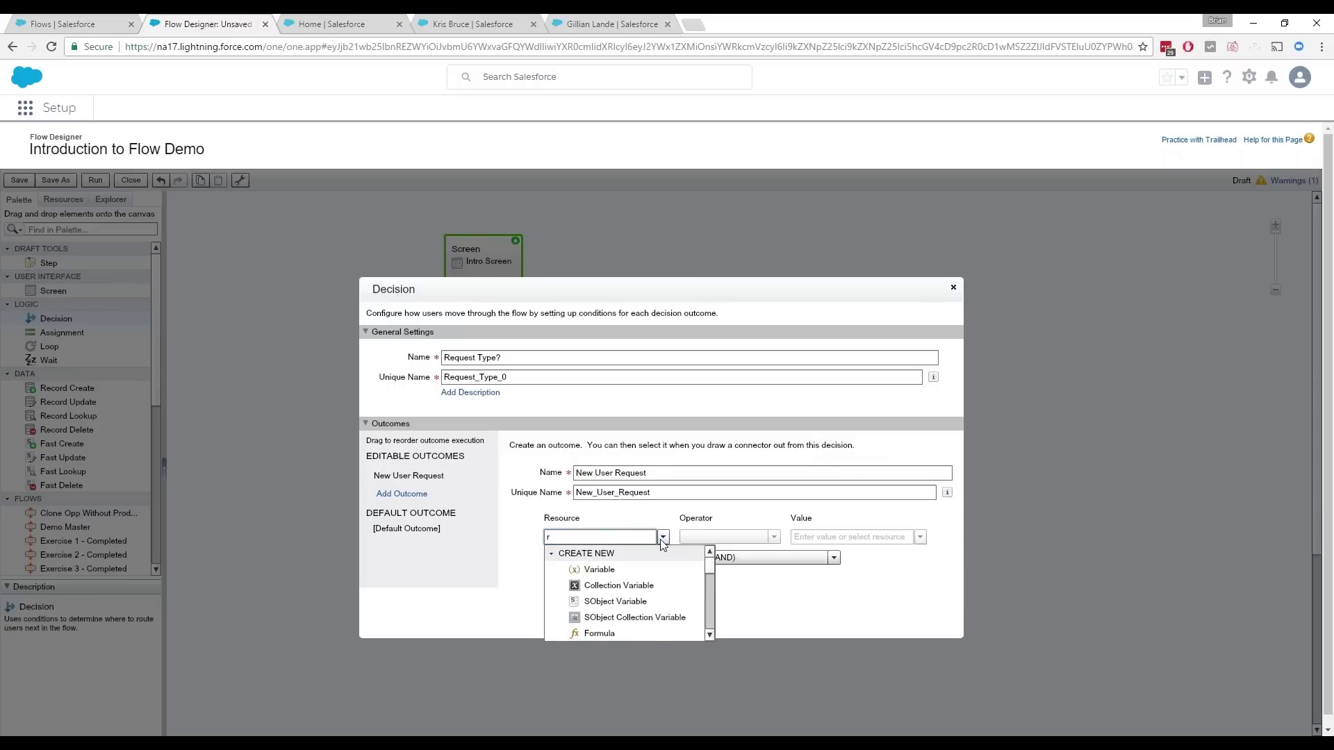
type("eq")
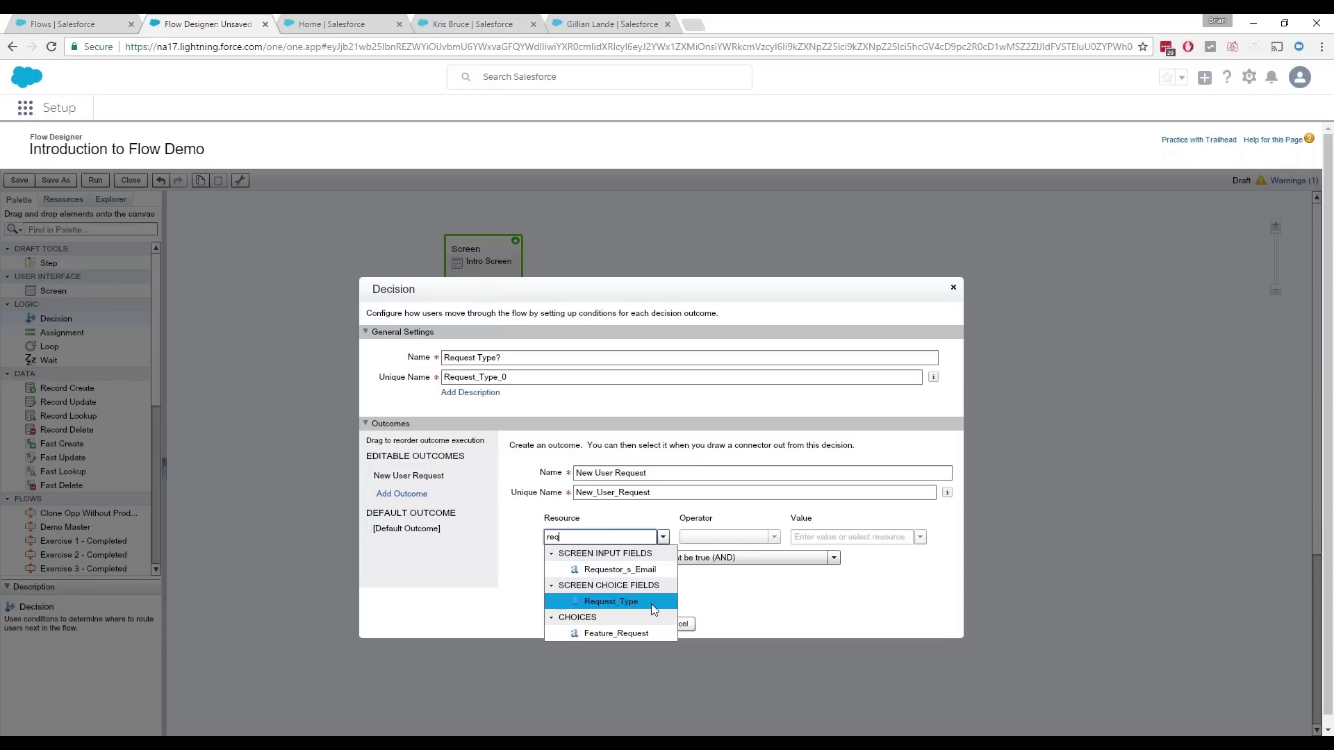
left_click(652, 603)
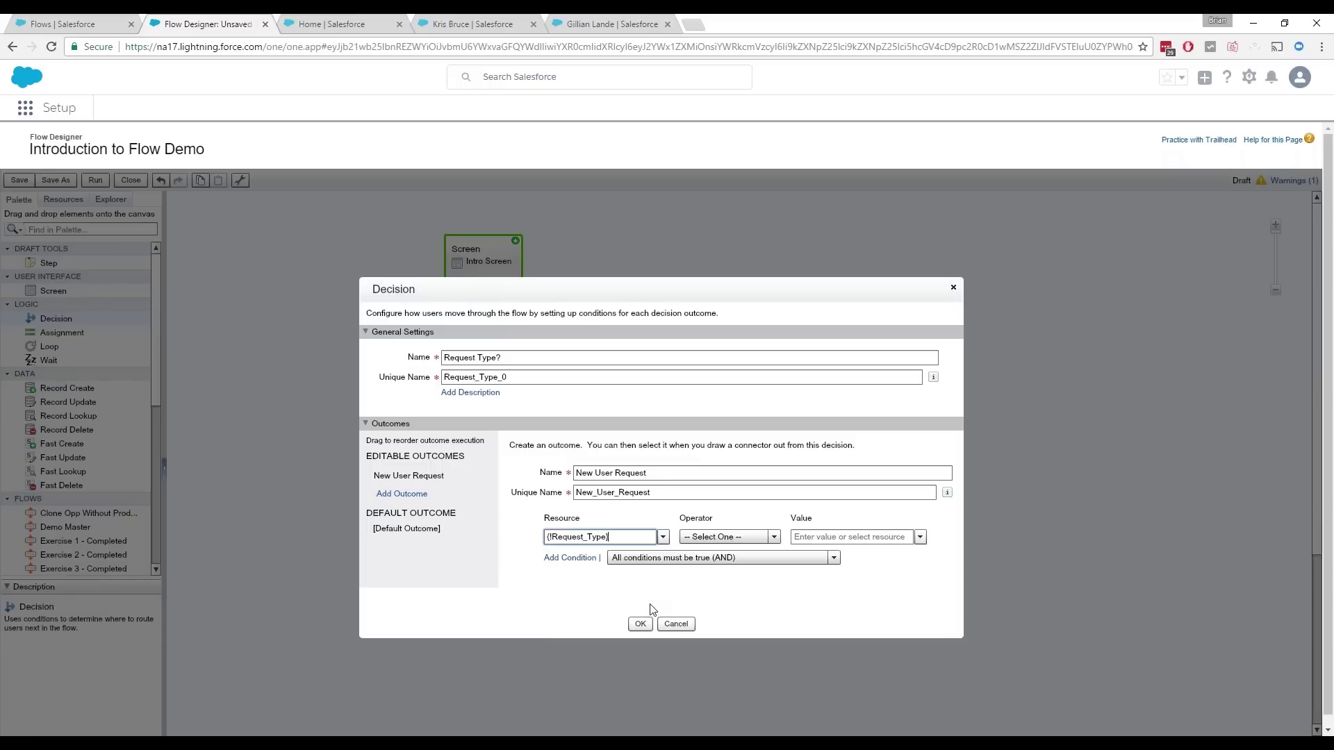
left_click(774, 539)
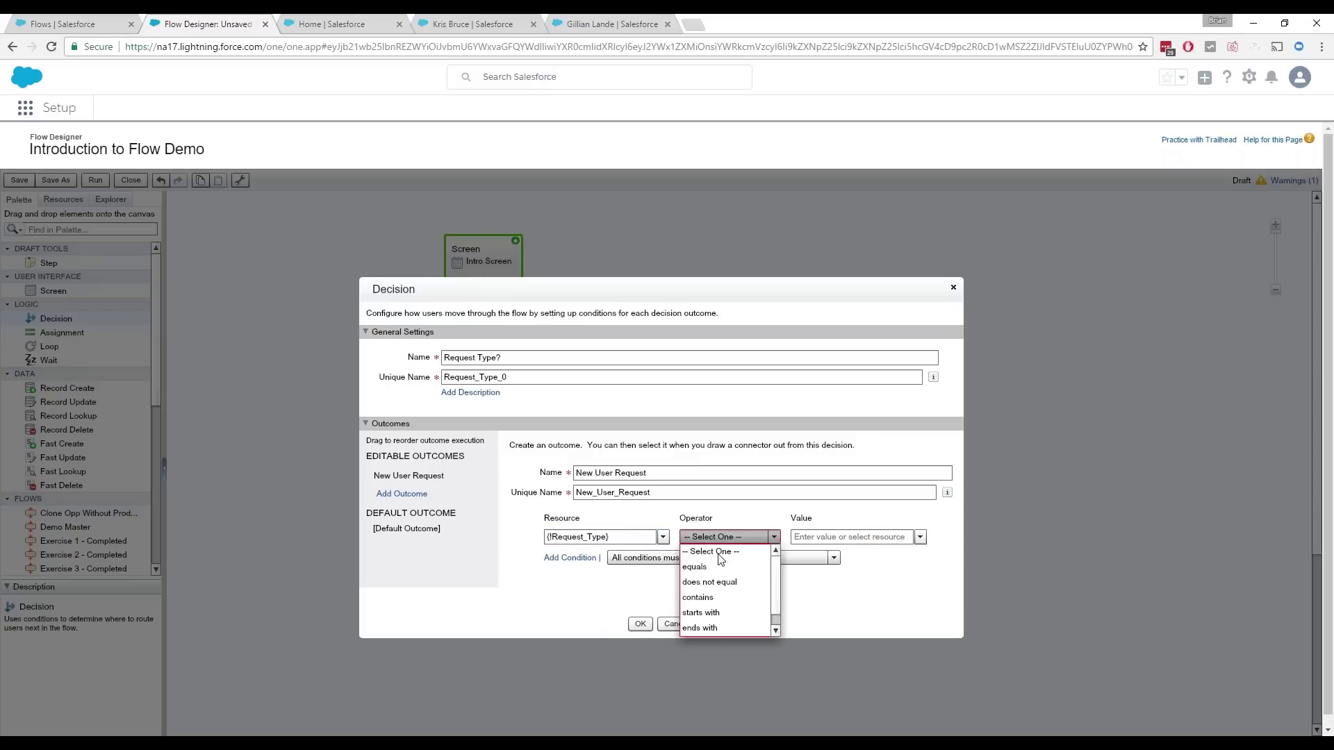
left_click(692, 570)
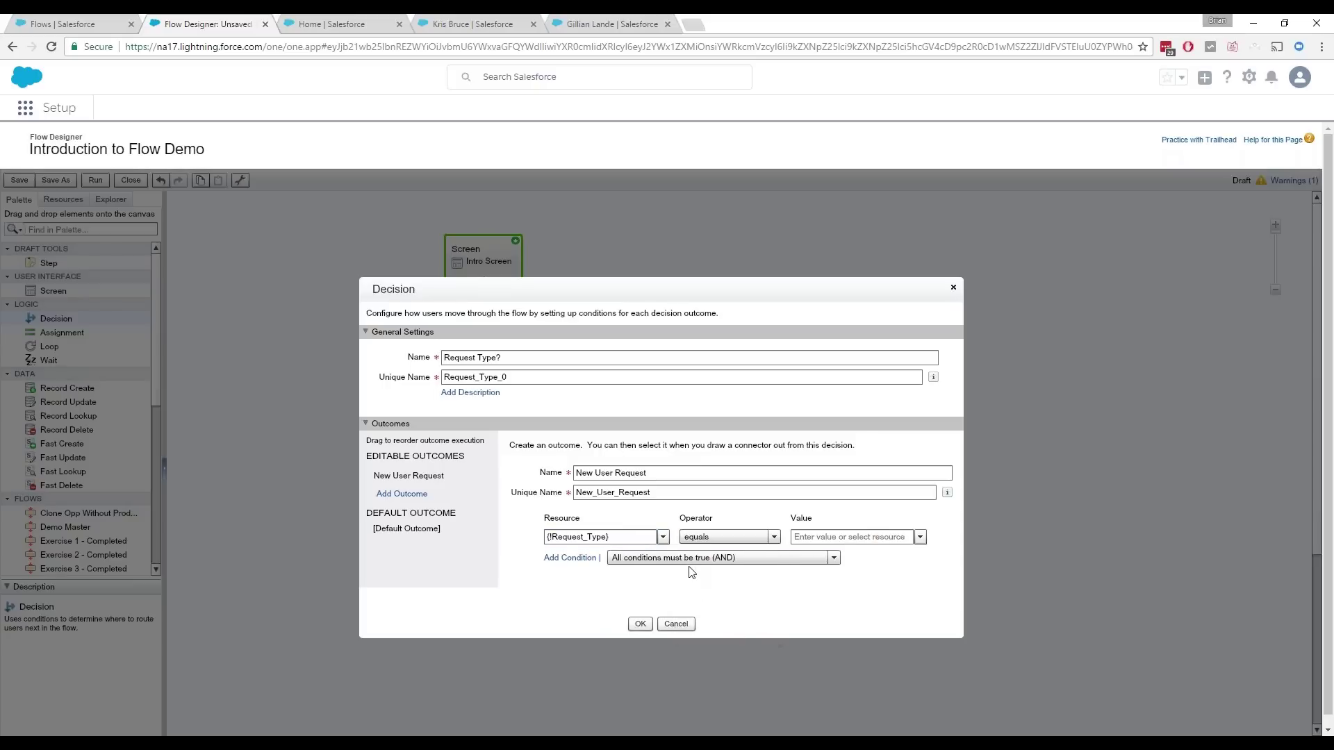
left_click(920, 537)
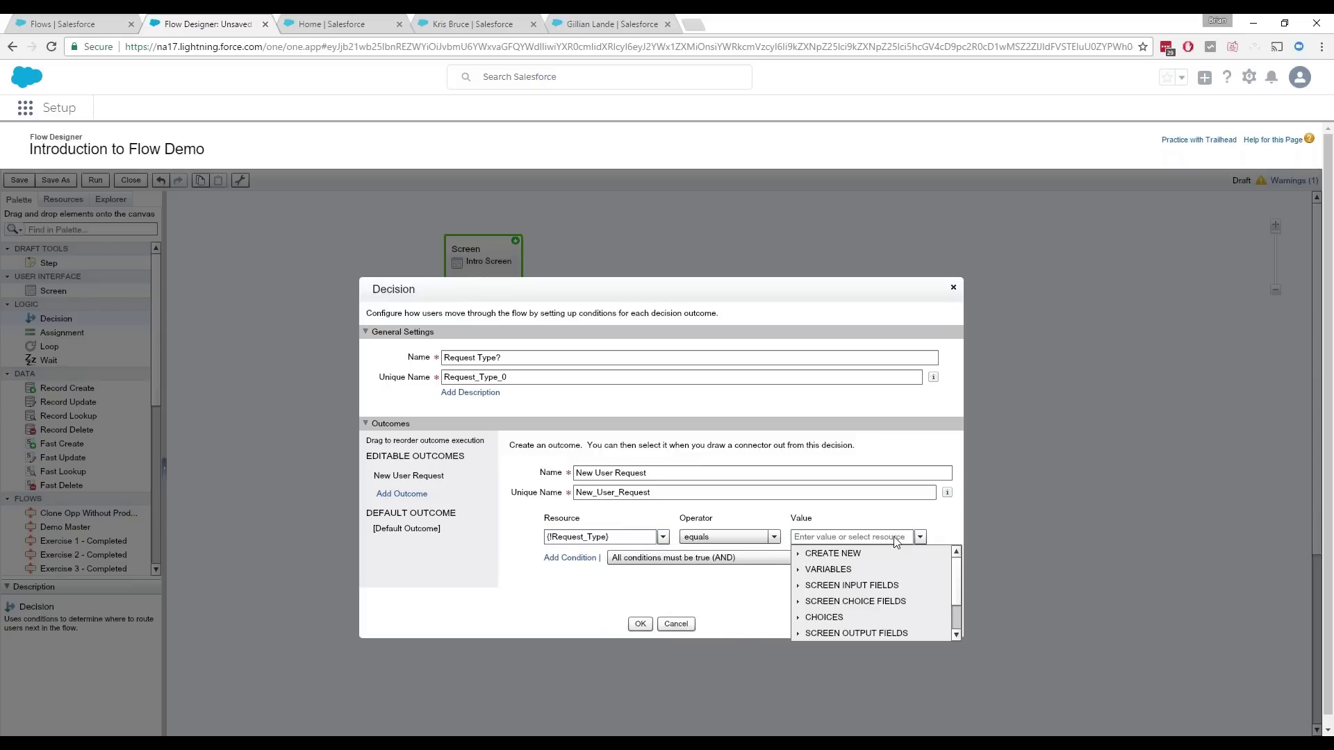
left_click(826, 539)
type("ne")
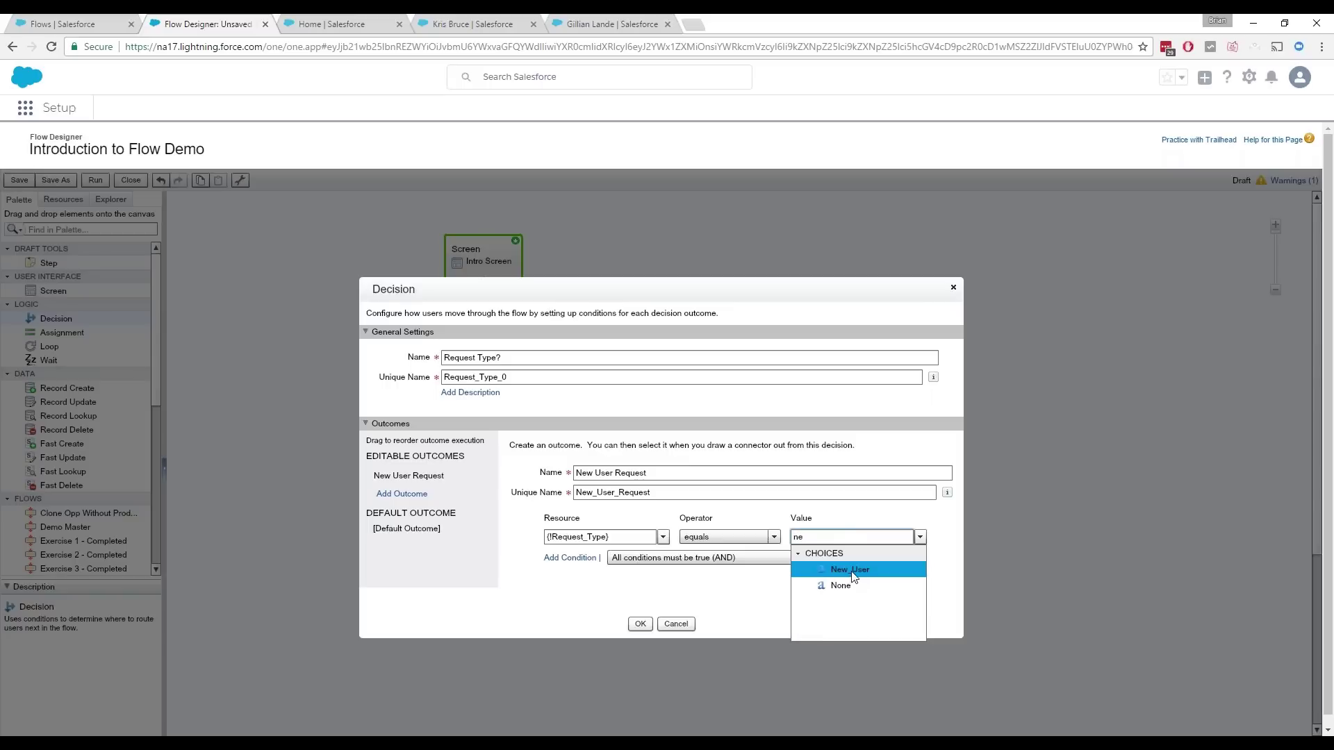
left_click(852, 572)
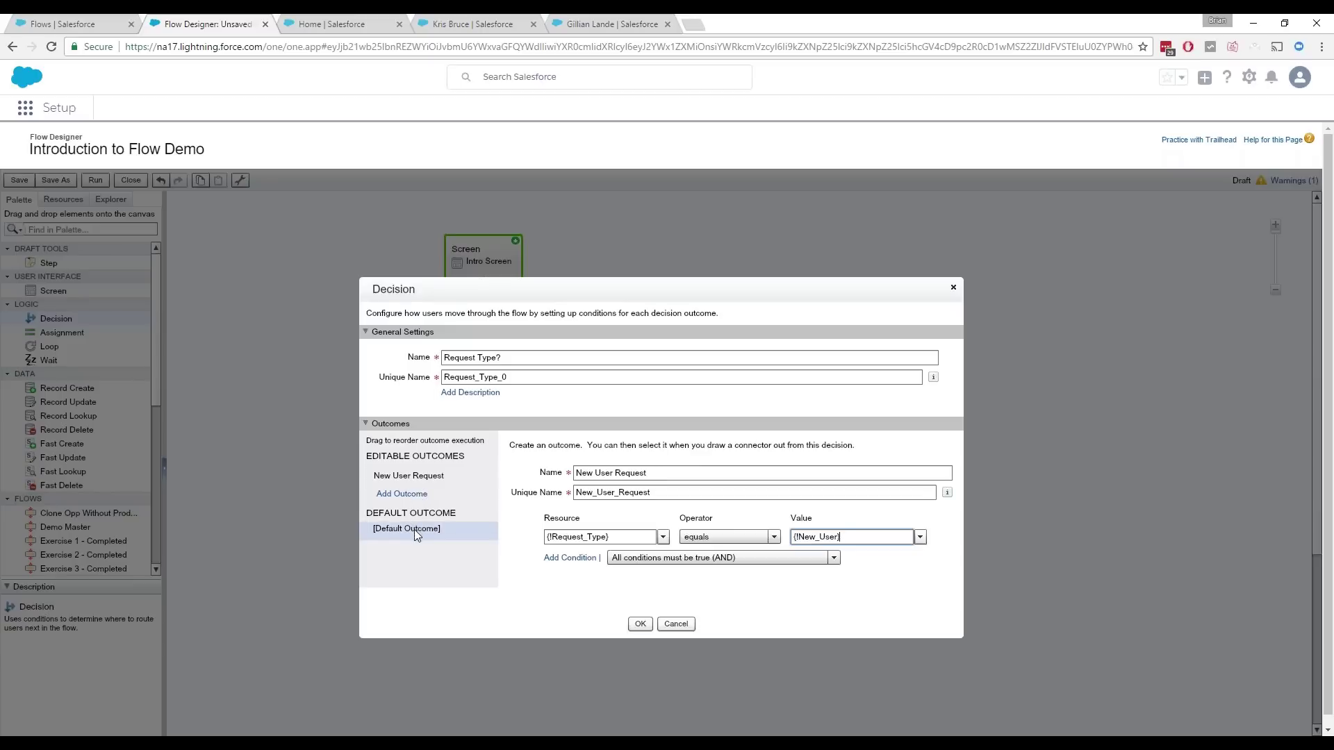
Step: Rename the default outcome to New Feature Request and save the decision
left_click(420, 531)
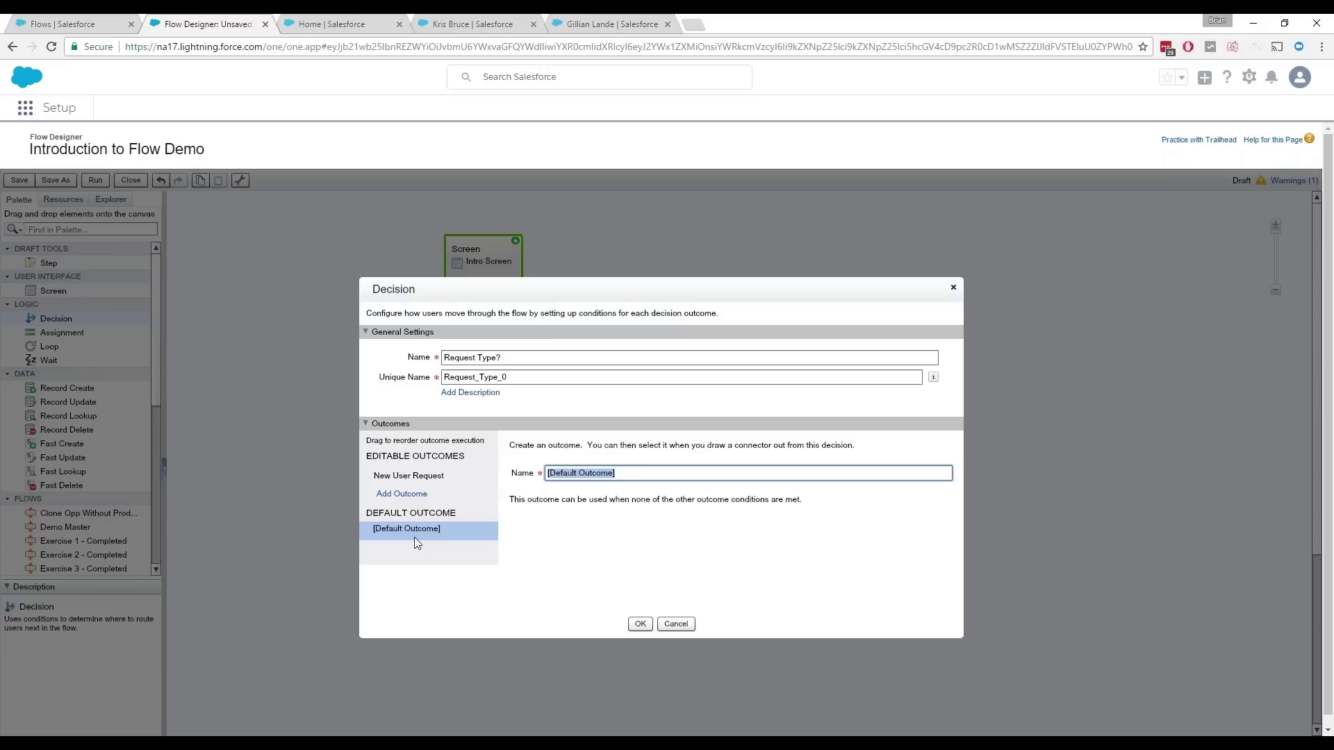
type("New Feature REq")
key("BackSpace")
key("BackSpace")
type("equest")
left_click(641, 624)
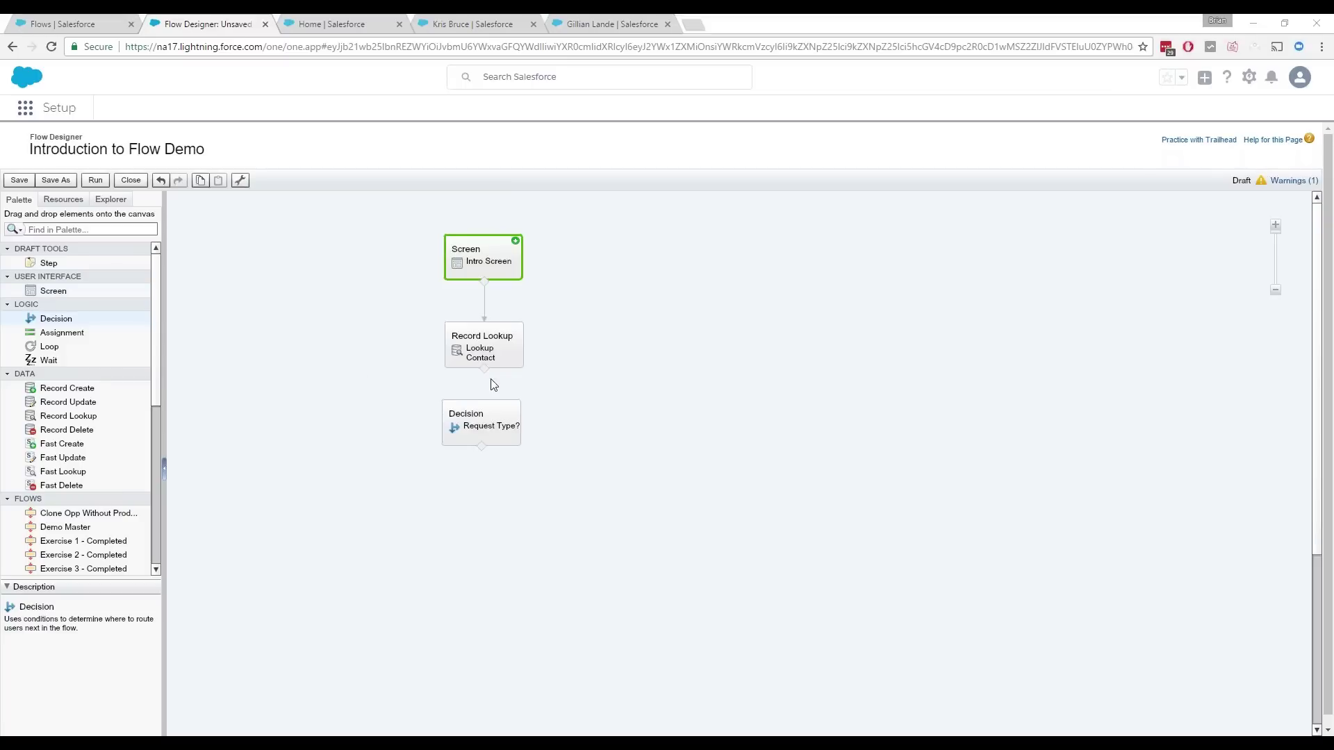
Step: Connect Lookup Contact to the Request Type? decision and drop a new Screen on the canvas
left_click_drag(485, 377, 482, 421)
left_click_drag(97, 289, 345, 489)
left_click_drag(379, 539, 379, 539)
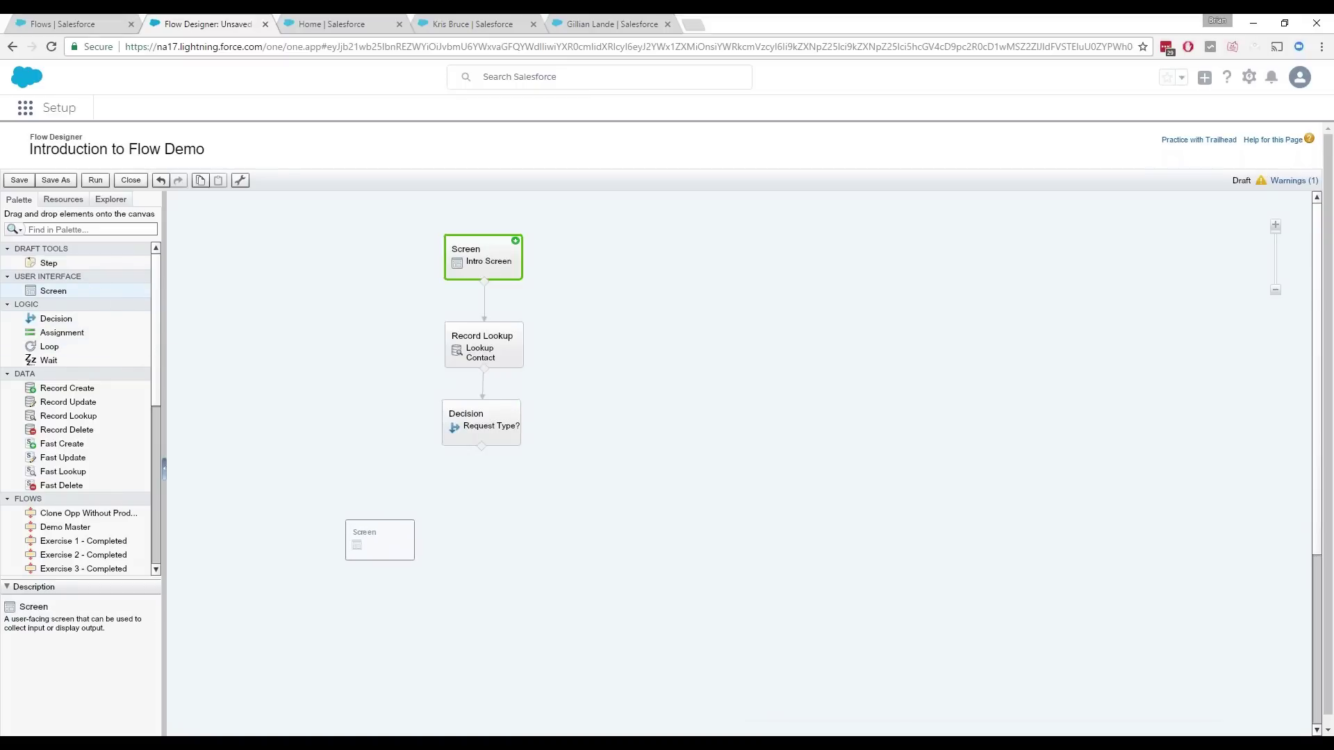
Step: Name the screen Feature Request Information and add a Textbox field to it
type("Feature REq")
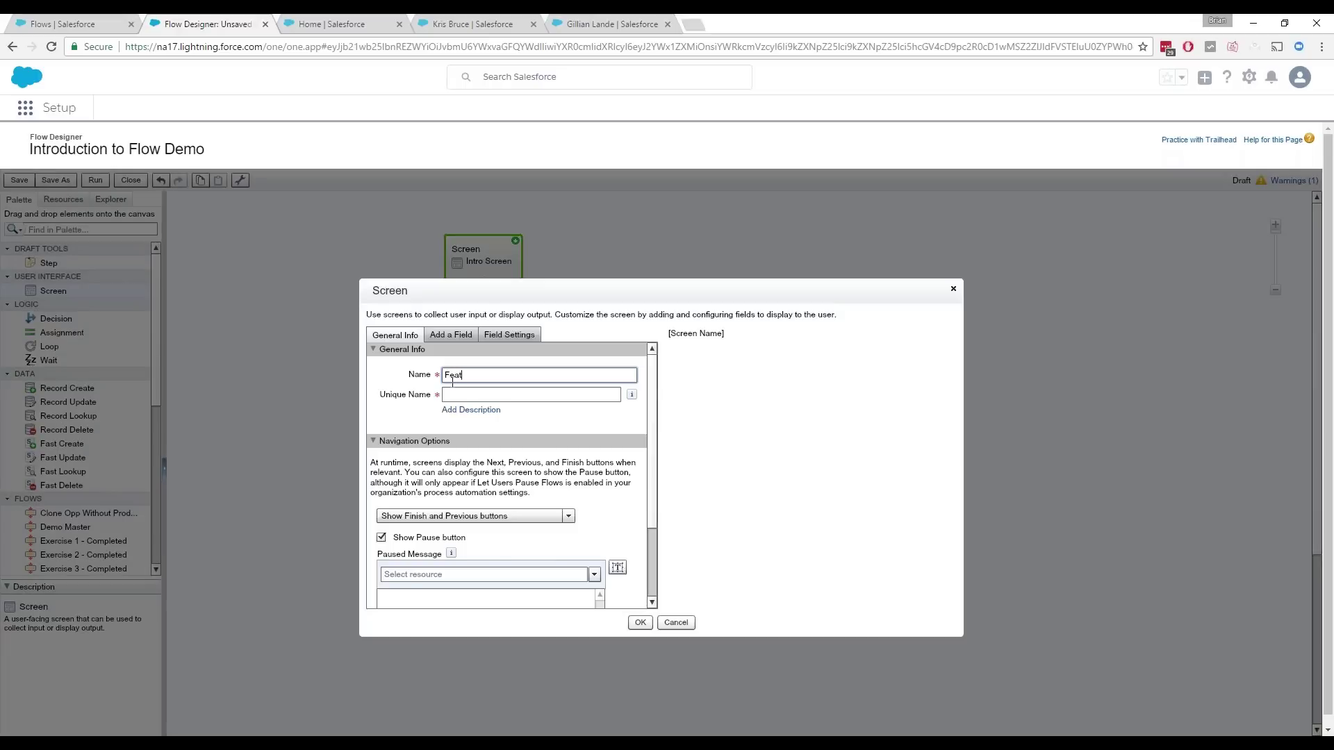
key("BackSpace")
key("BackSpace")
type("equest Information")
key("Tab")
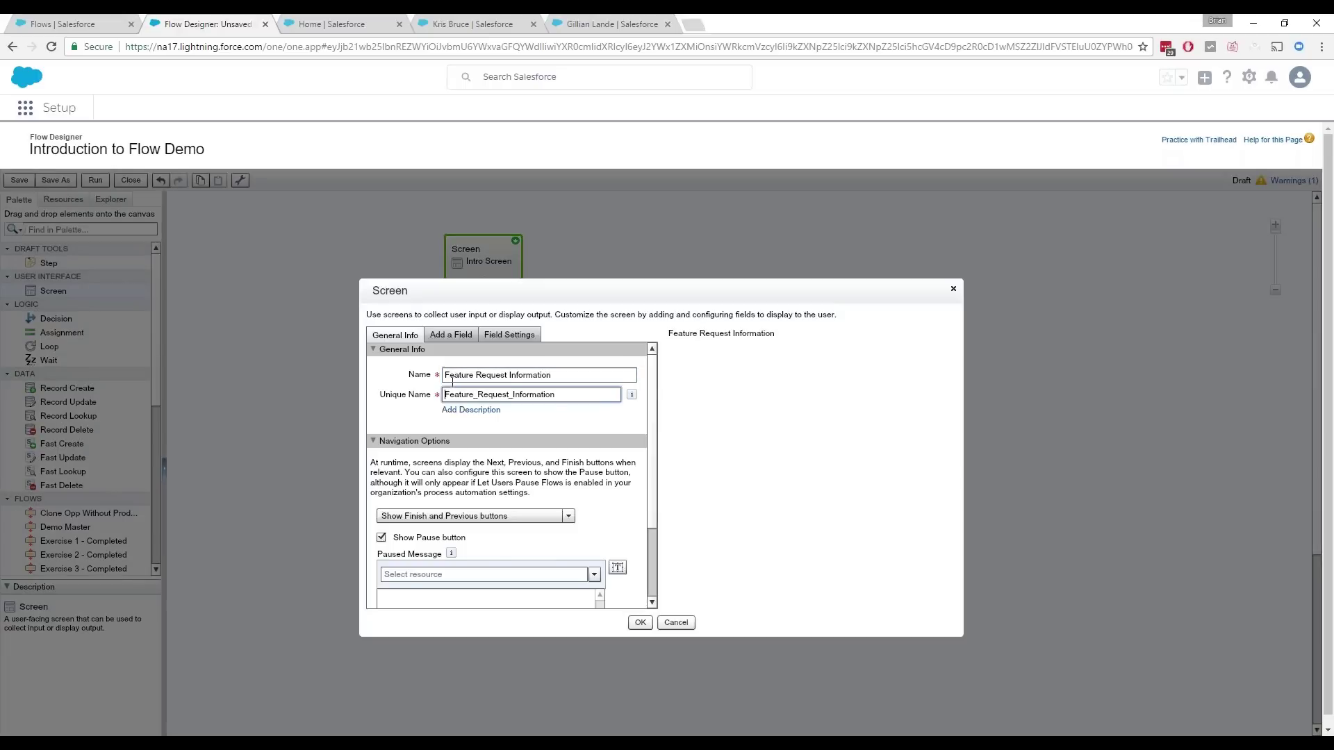
left_click(450, 336)
left_click_drag(426, 364, 742, 357)
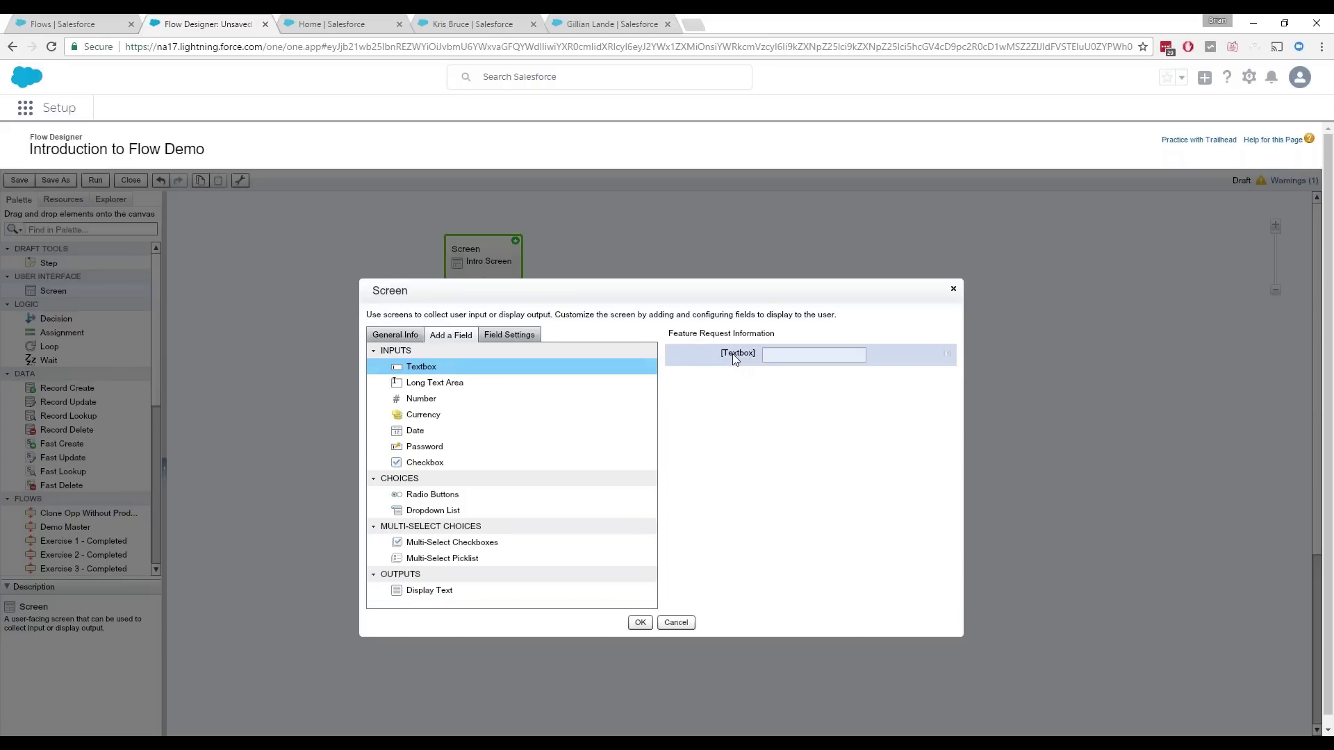
Step: Label the new textbox Executive Sponsor and make it required
left_click(735, 358)
type("Executive Spons")
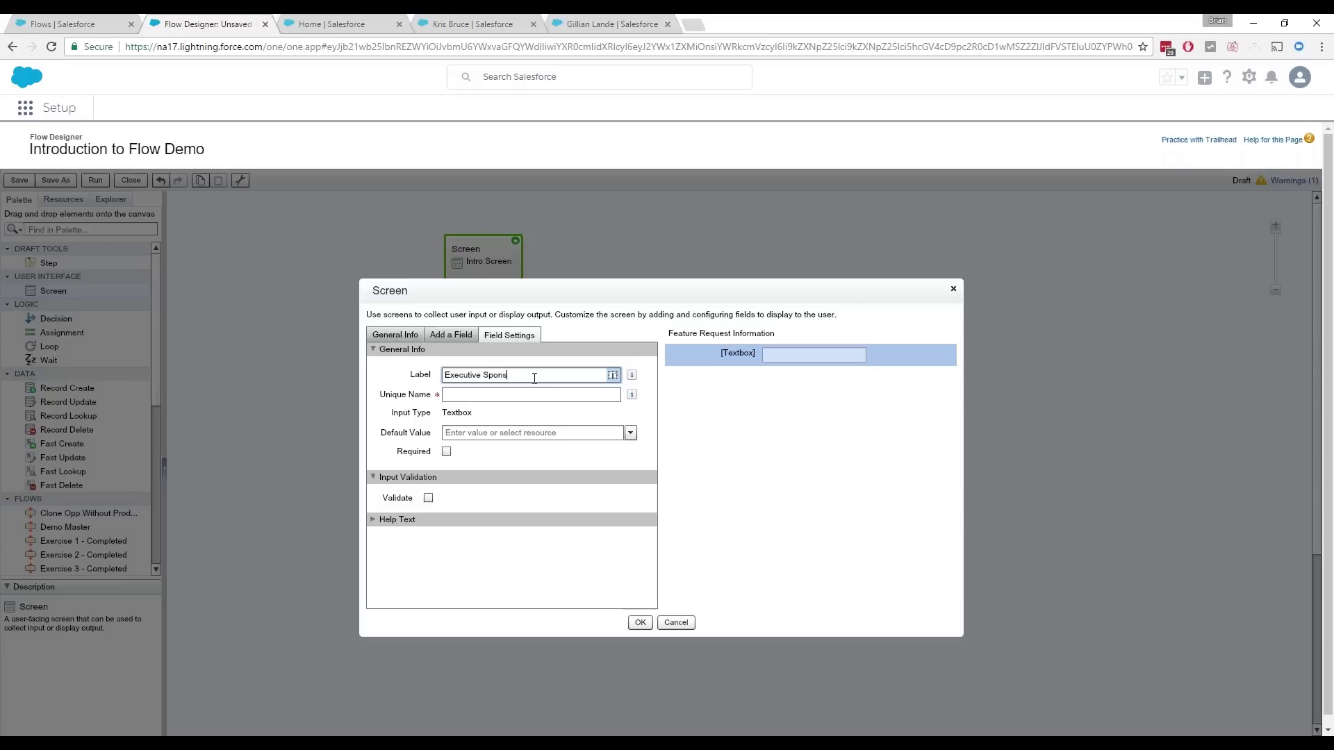
type("or")
key("Tab")
left_click(447, 452)
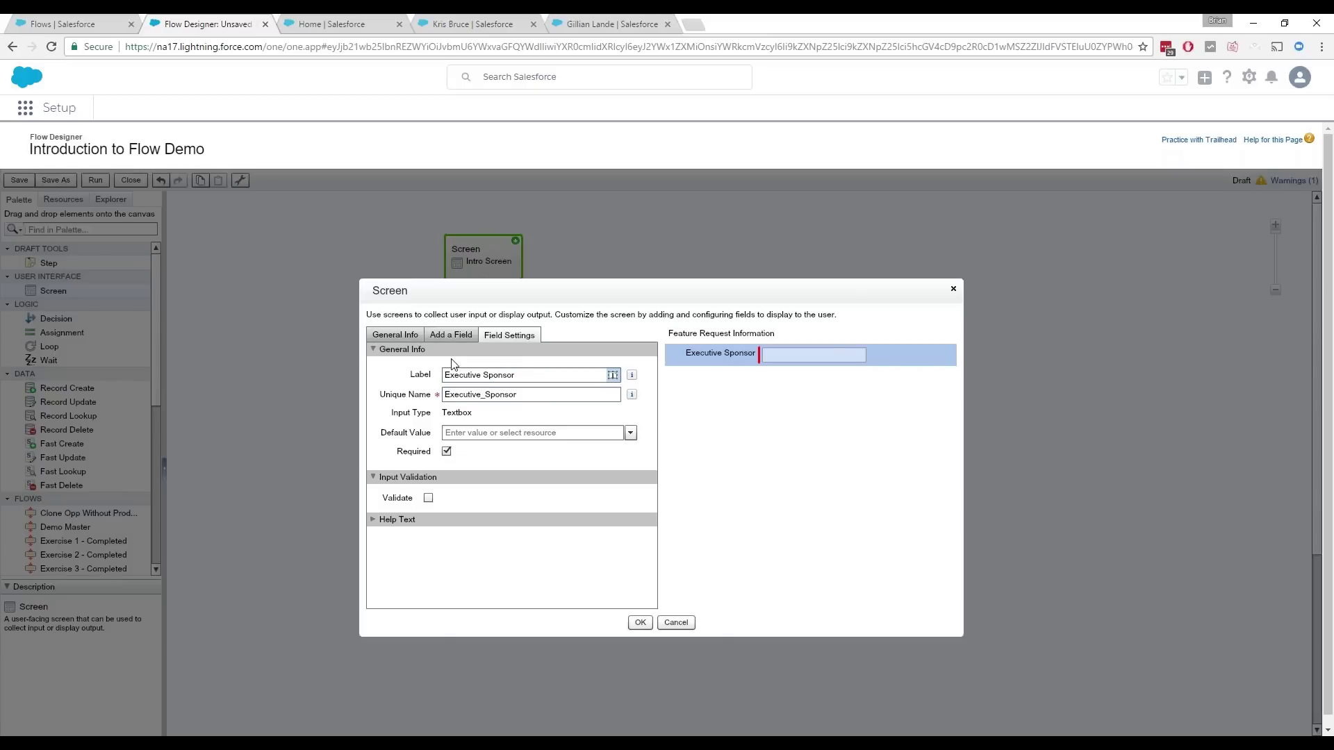
left_click(451, 335)
Step: Add a required long text area labelled Feature Description
left_click(430, 361)
left_click_drag(645, 413, 486, 361)
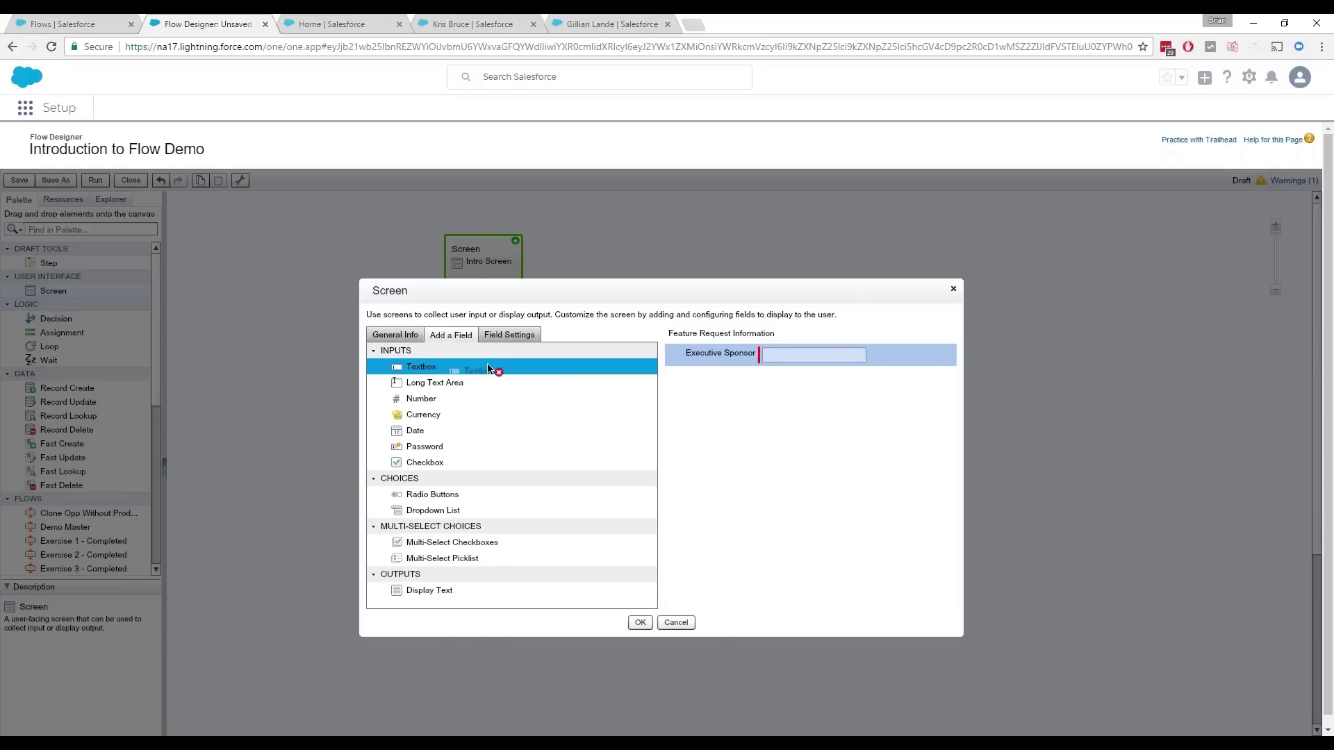
left_click_drag(462, 391, 742, 381)
left_click(450, 375)
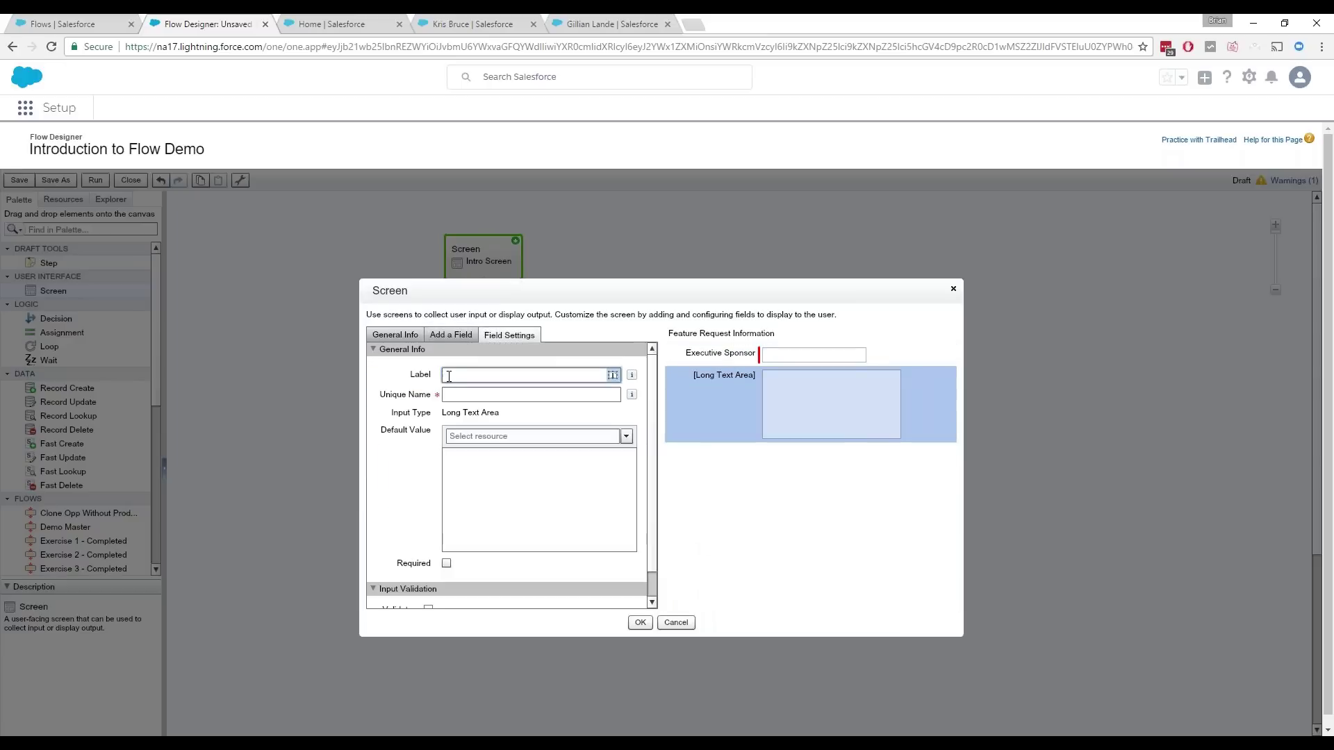
type("Feature Description")
key("Tab")
left_click(447, 562)
left_click(451, 336)
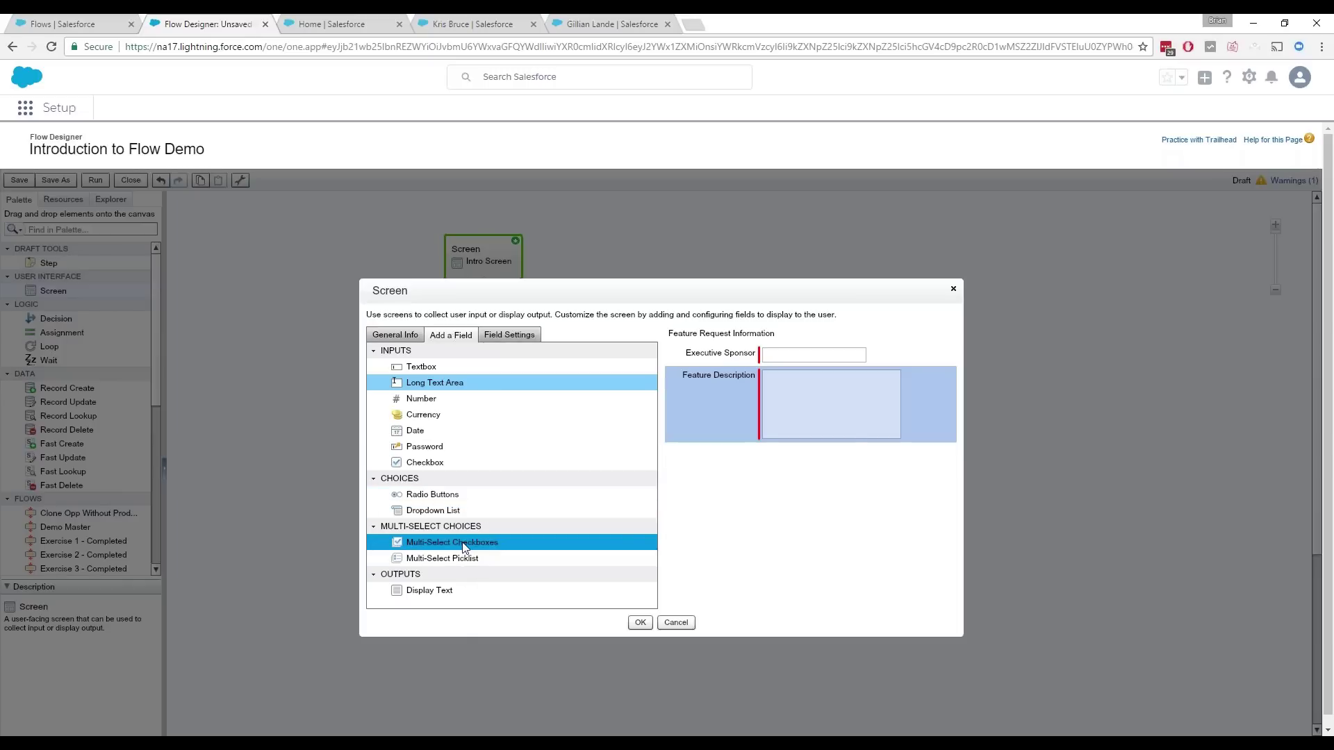
Step: Add a required Company Goals & Objectives multi-select checkbox field with None as its first option
left_click_drag(464, 547, 798, 500)
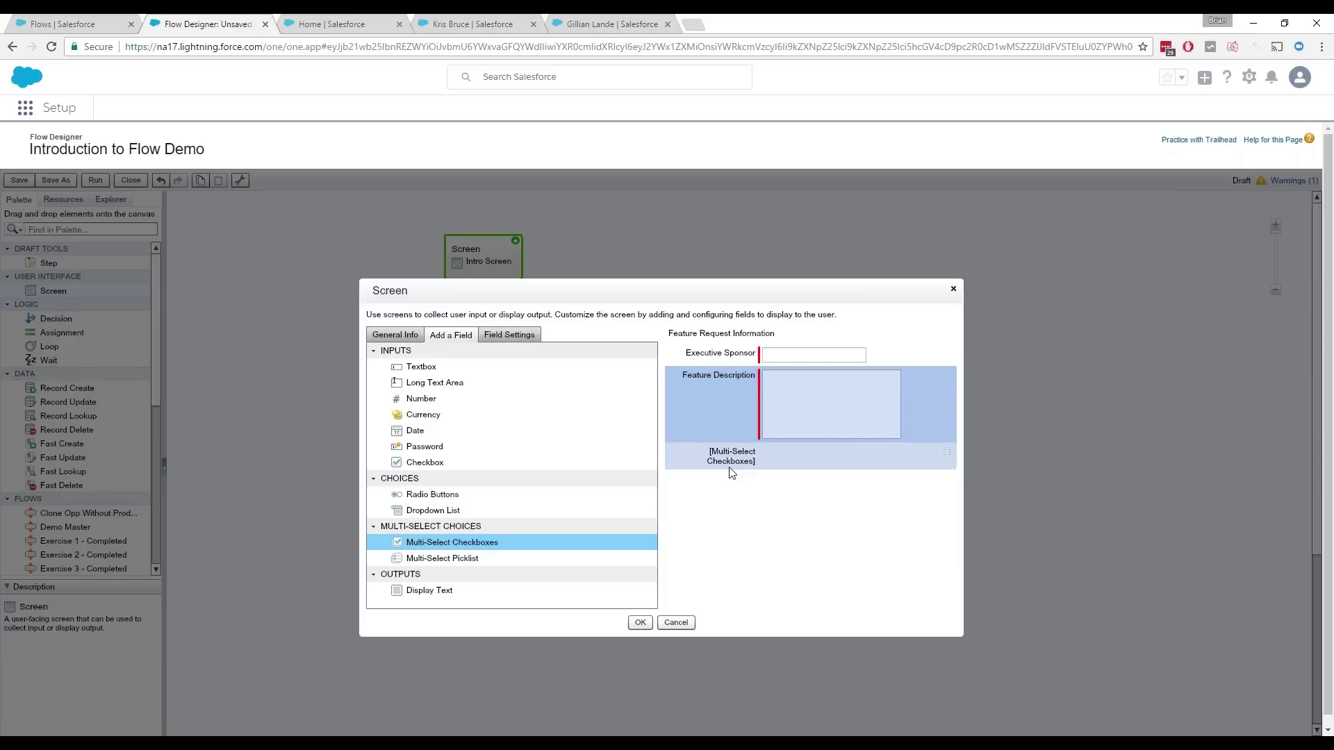
type("Company Goals & Objectives")
key("Tab")
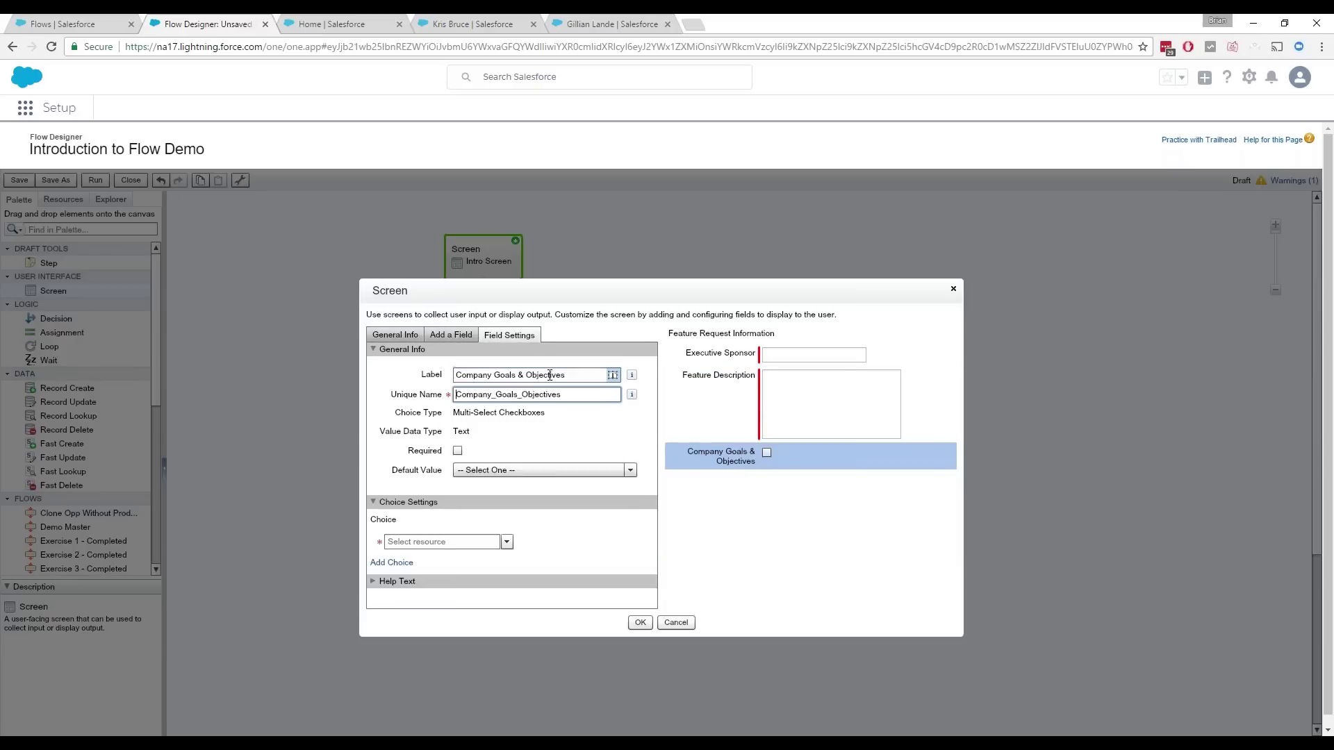
left_click(457, 451)
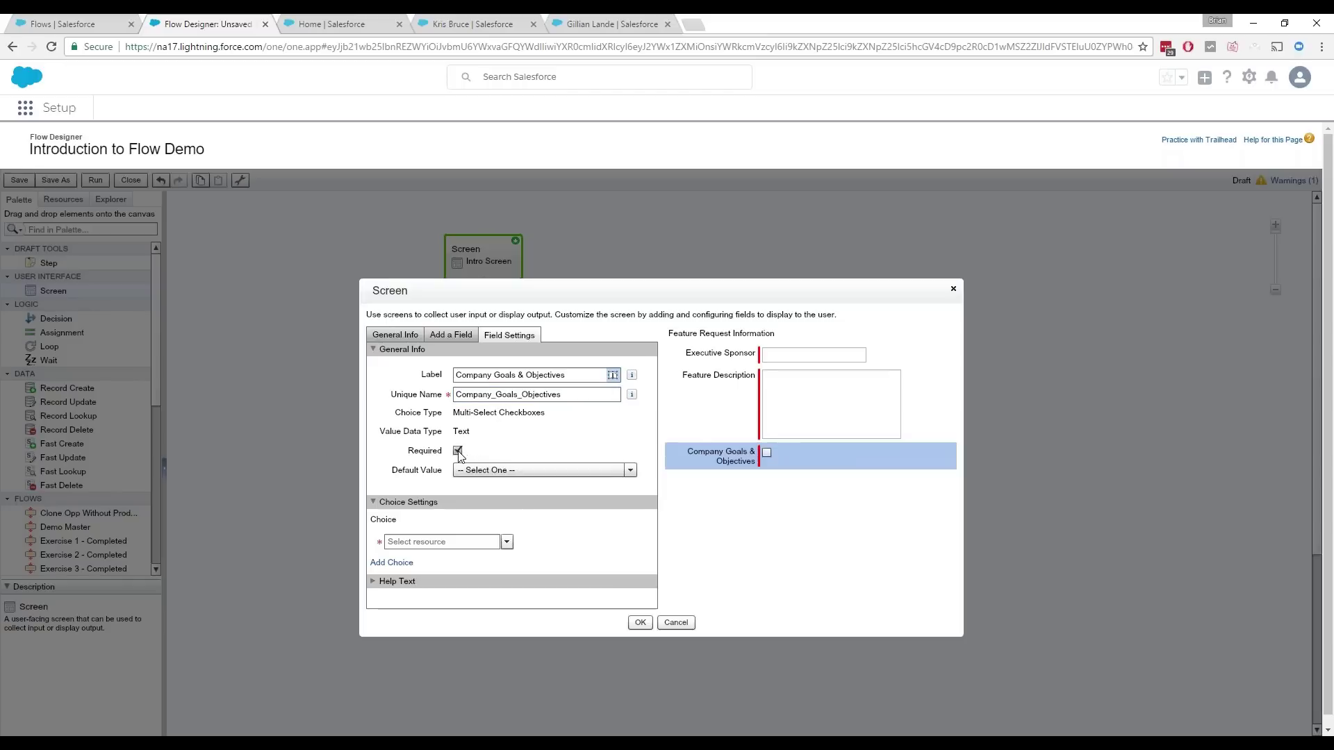
left_click(487, 542)
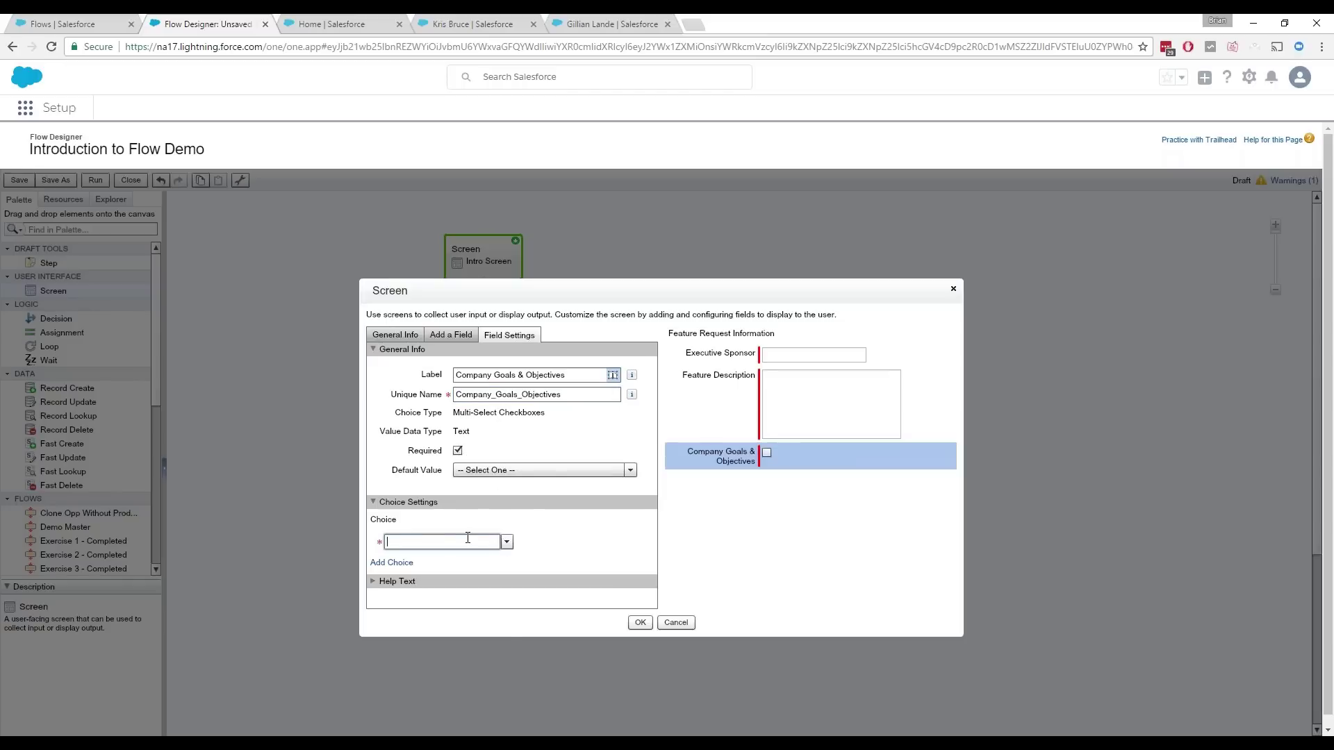
type("none")
left_click(442, 562)
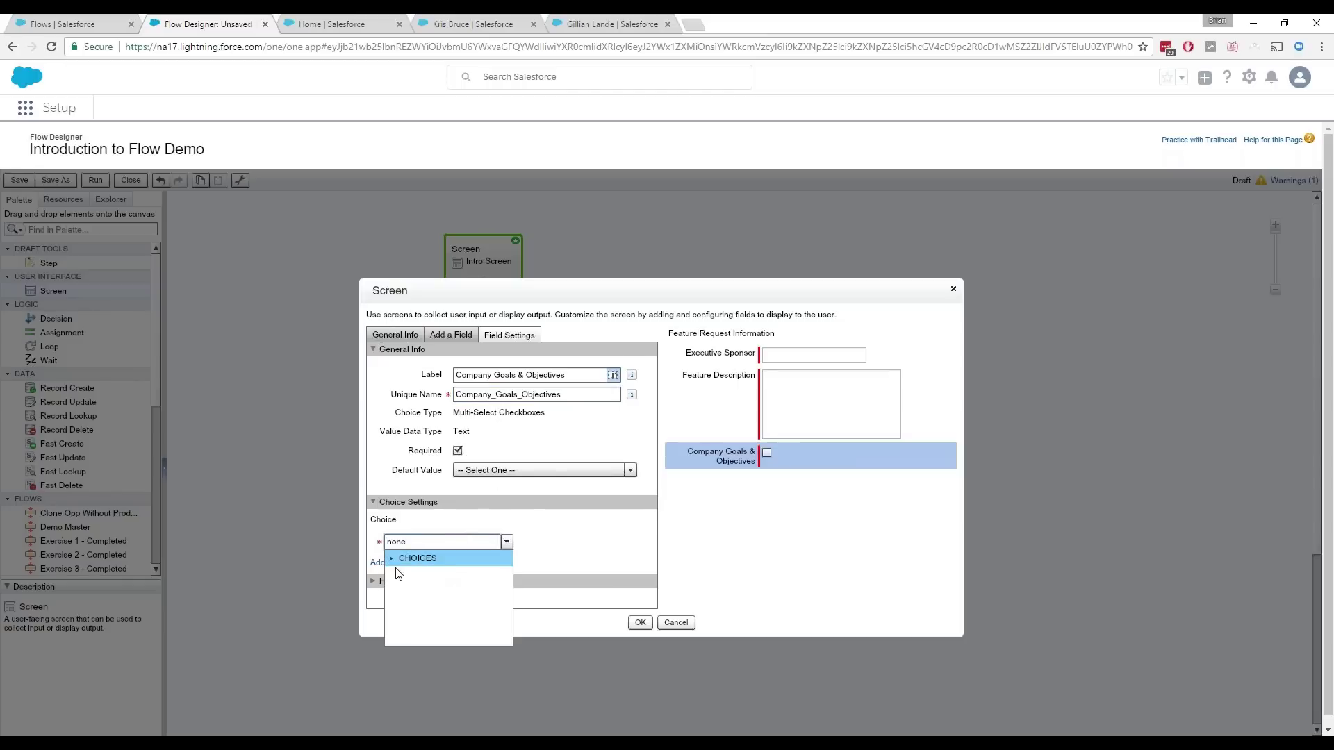
key("BackSpace")
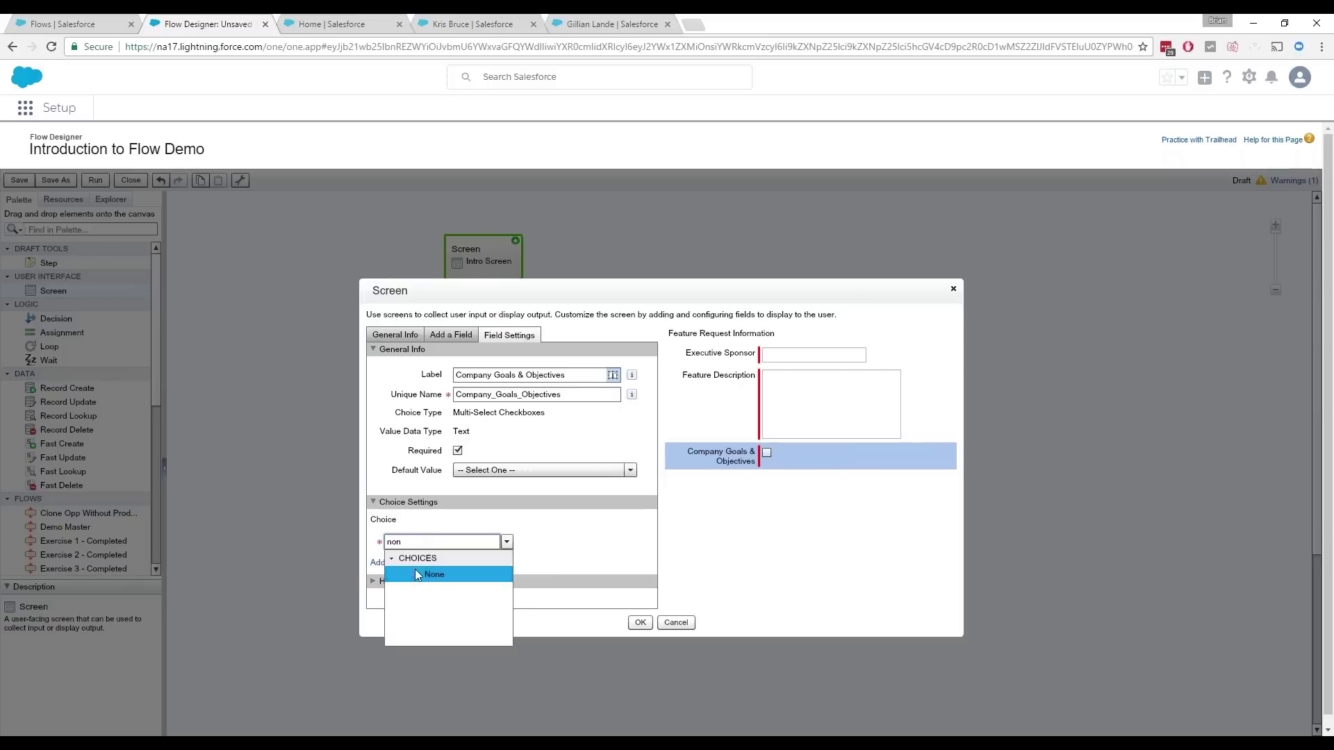
left_click(418, 574)
Step: Add Improved_Reporting and Improved_Transparency as the second and third goal options
left_click(397, 565)
left_click(431, 563)
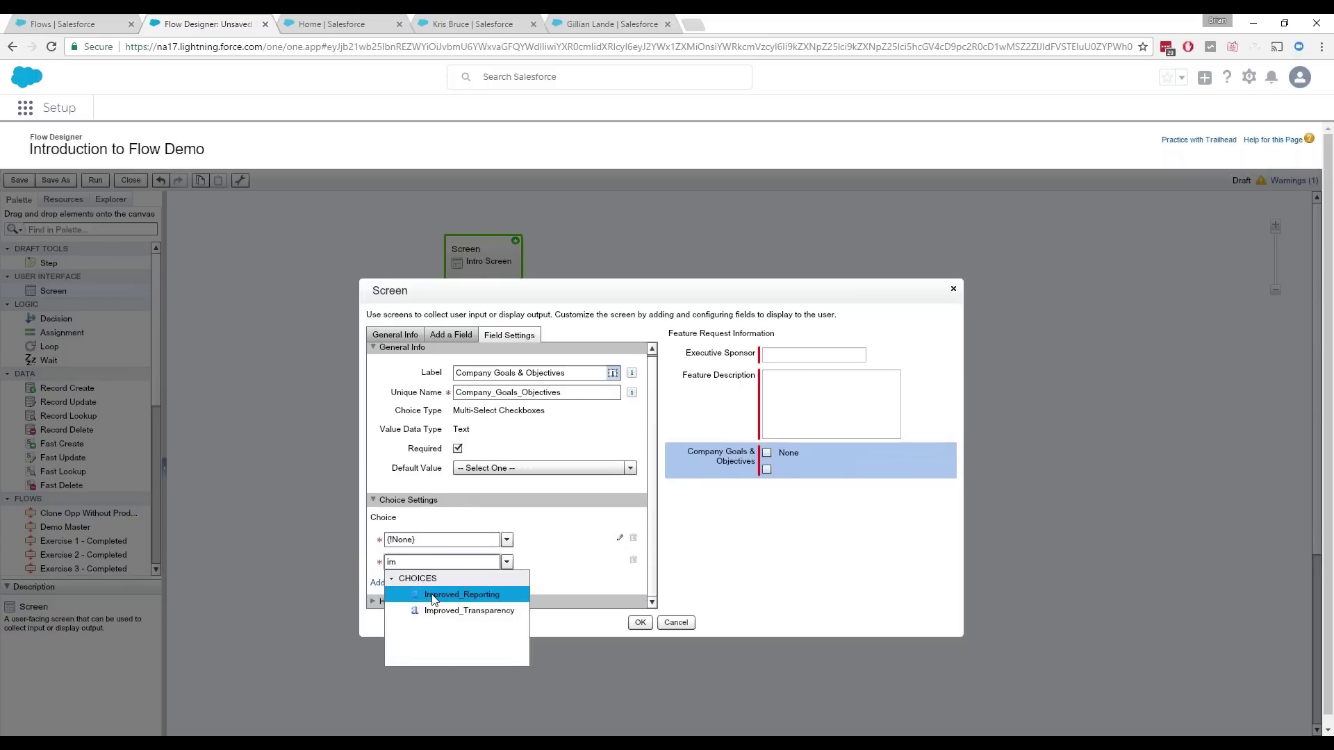
left_click(435, 610)
left_click(398, 584)
left_click(431, 562)
type("im")
left_click(442, 612)
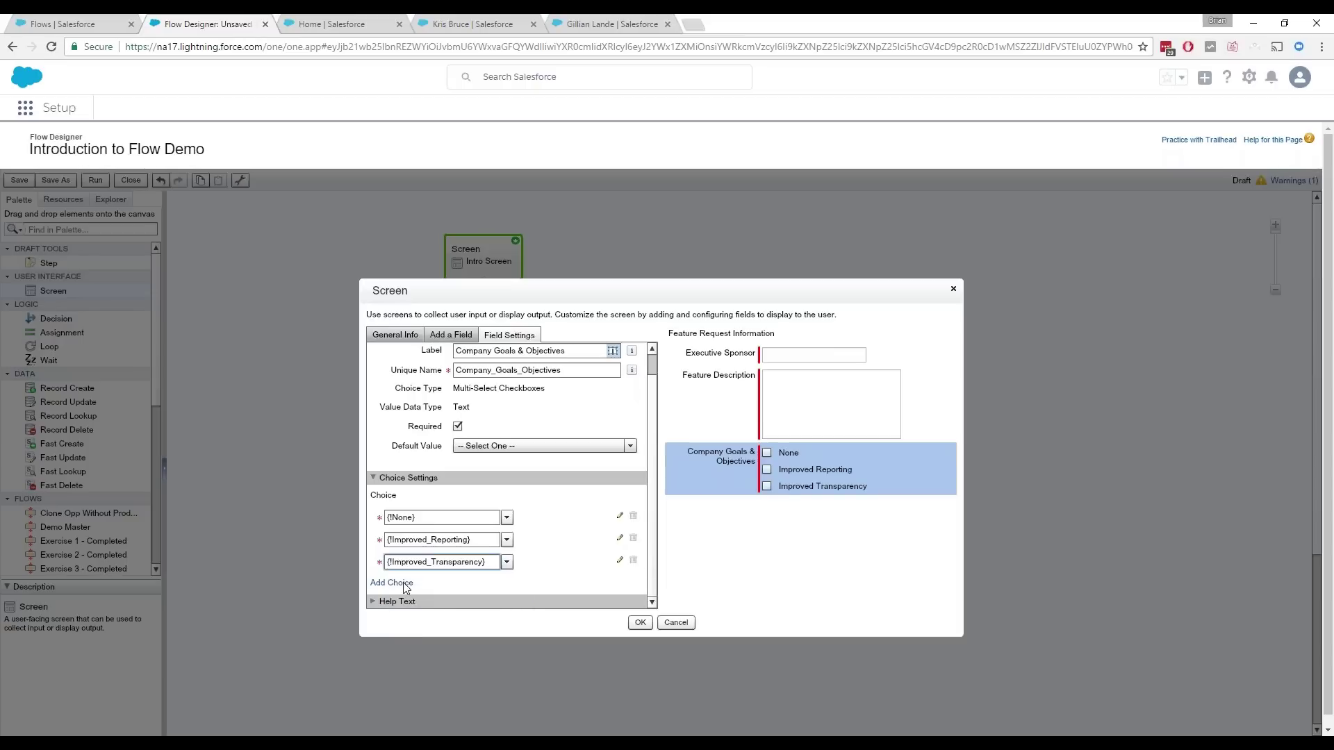
Step: Add Reduce_Overhead_by_50 and Increase_Viscosity as the fourth and fifth goal options
left_click(405, 586)
left_click(438, 562)
type("rhea")
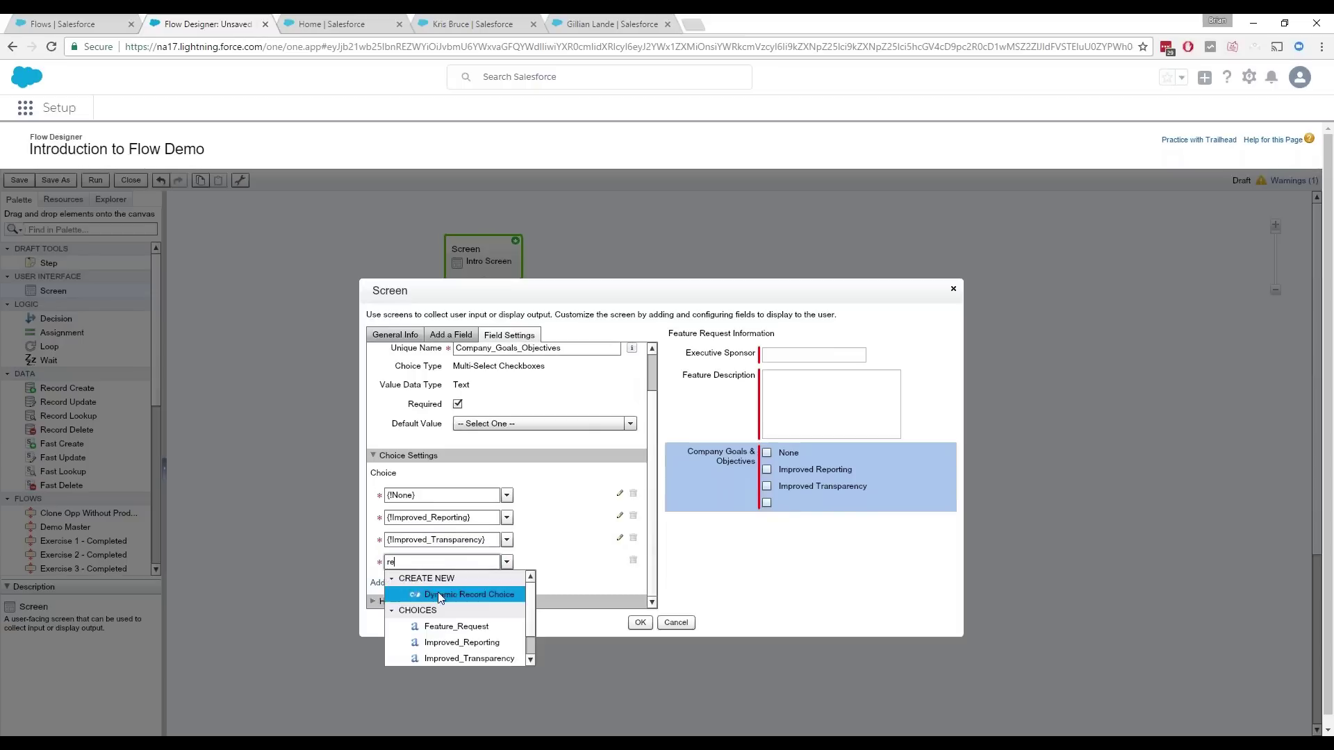
type("d")
left_click(403, 594)
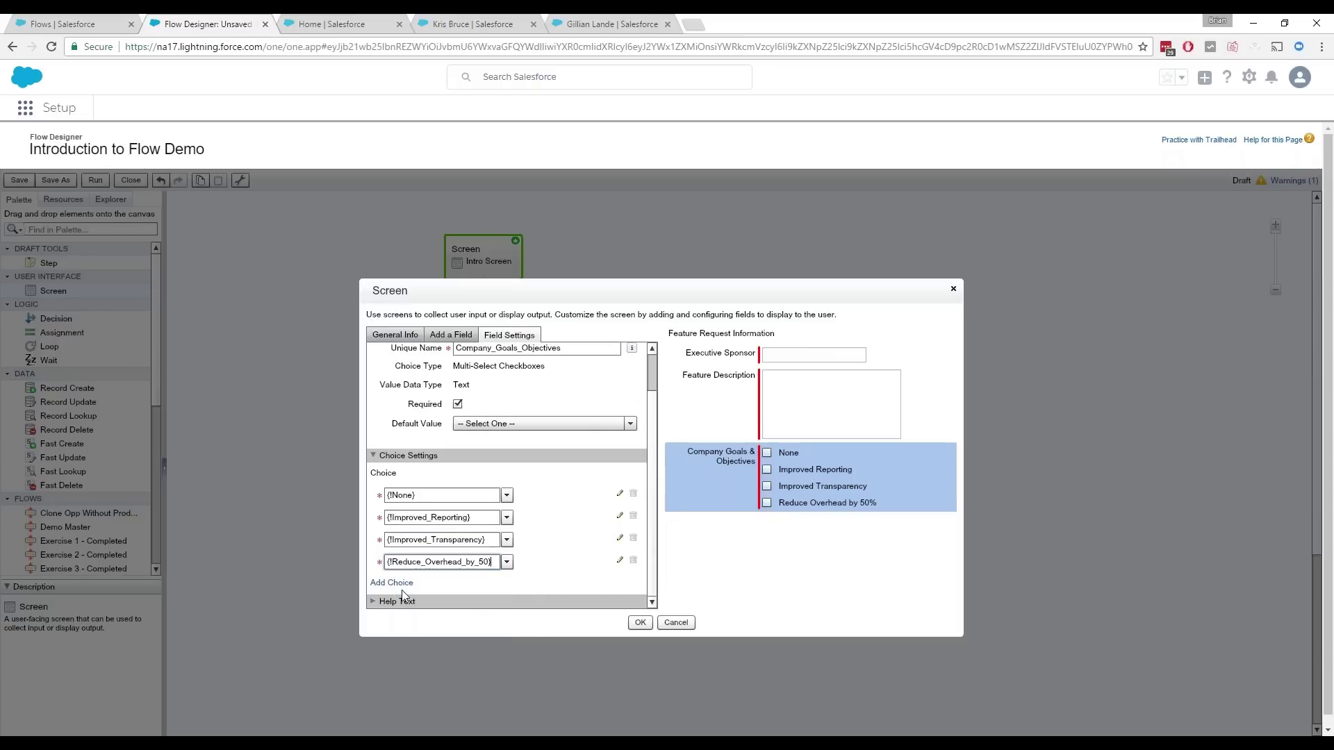
left_click(398, 582)
left_click(445, 564)
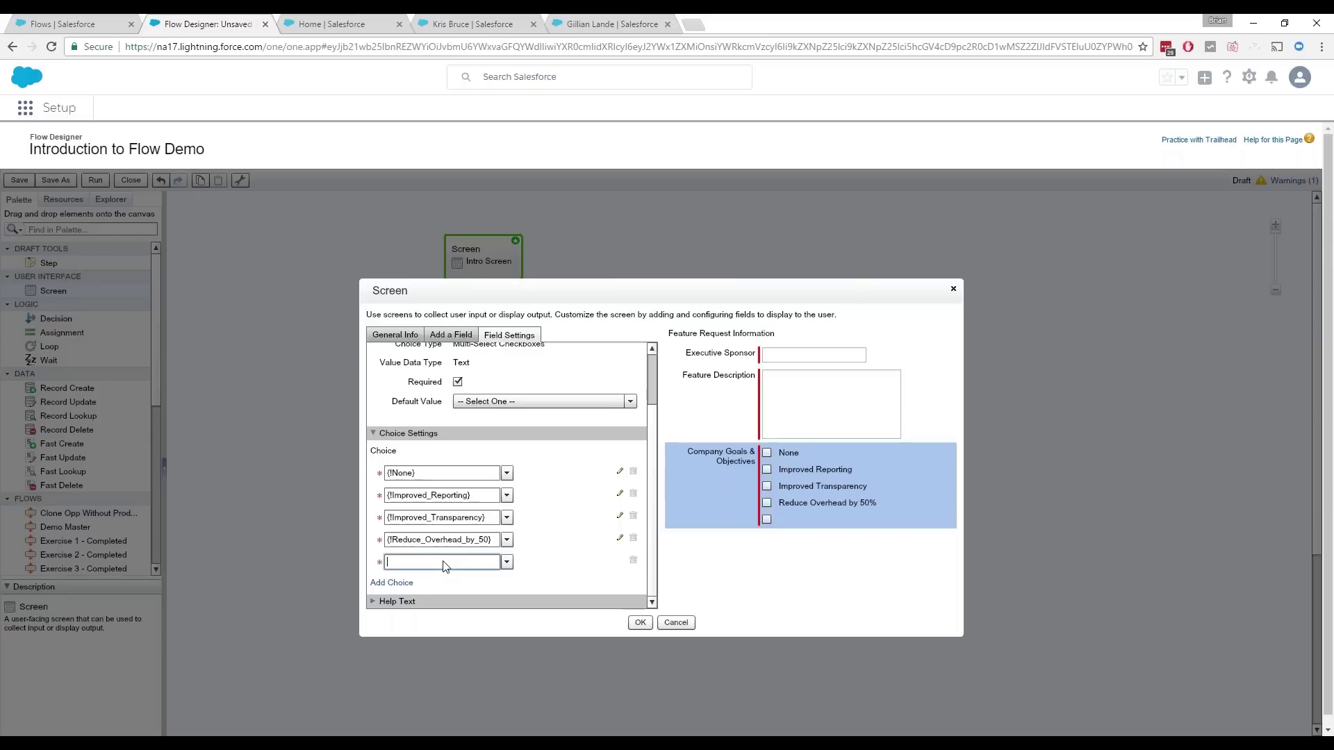
type("inc")
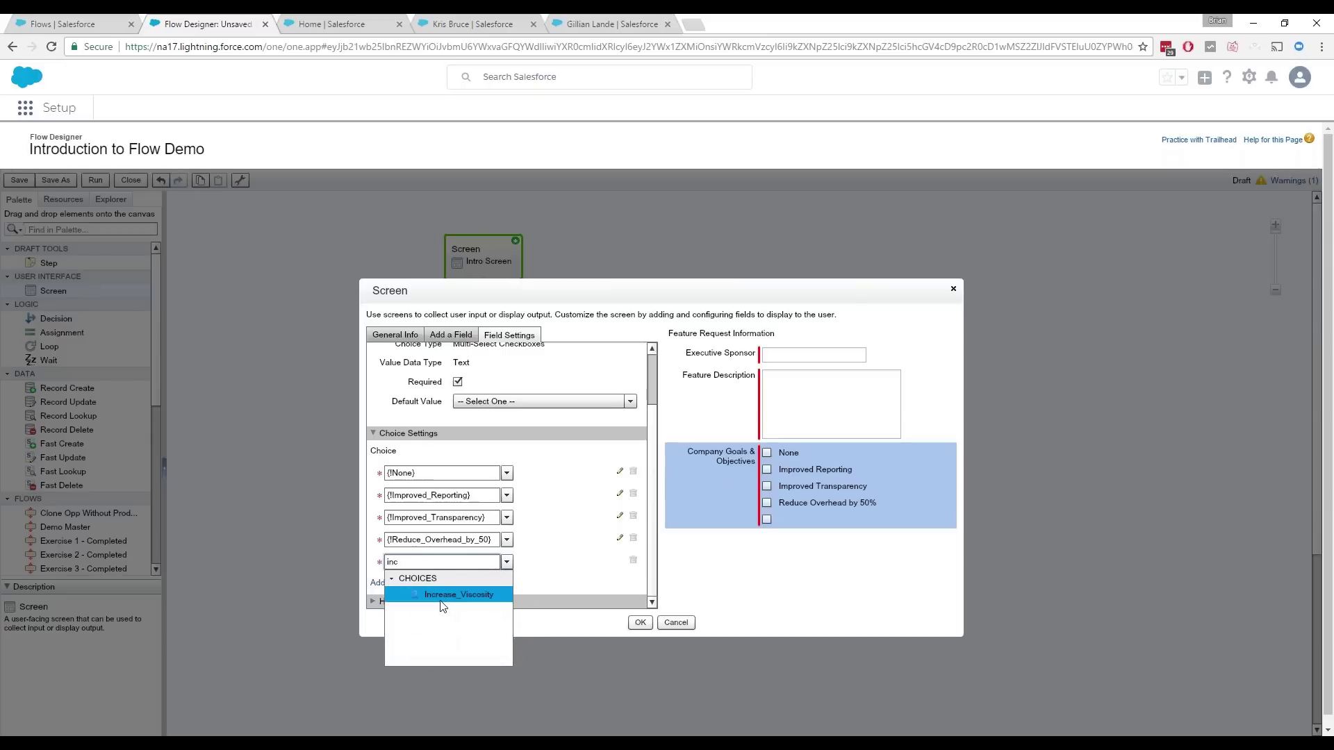
left_click(441, 599)
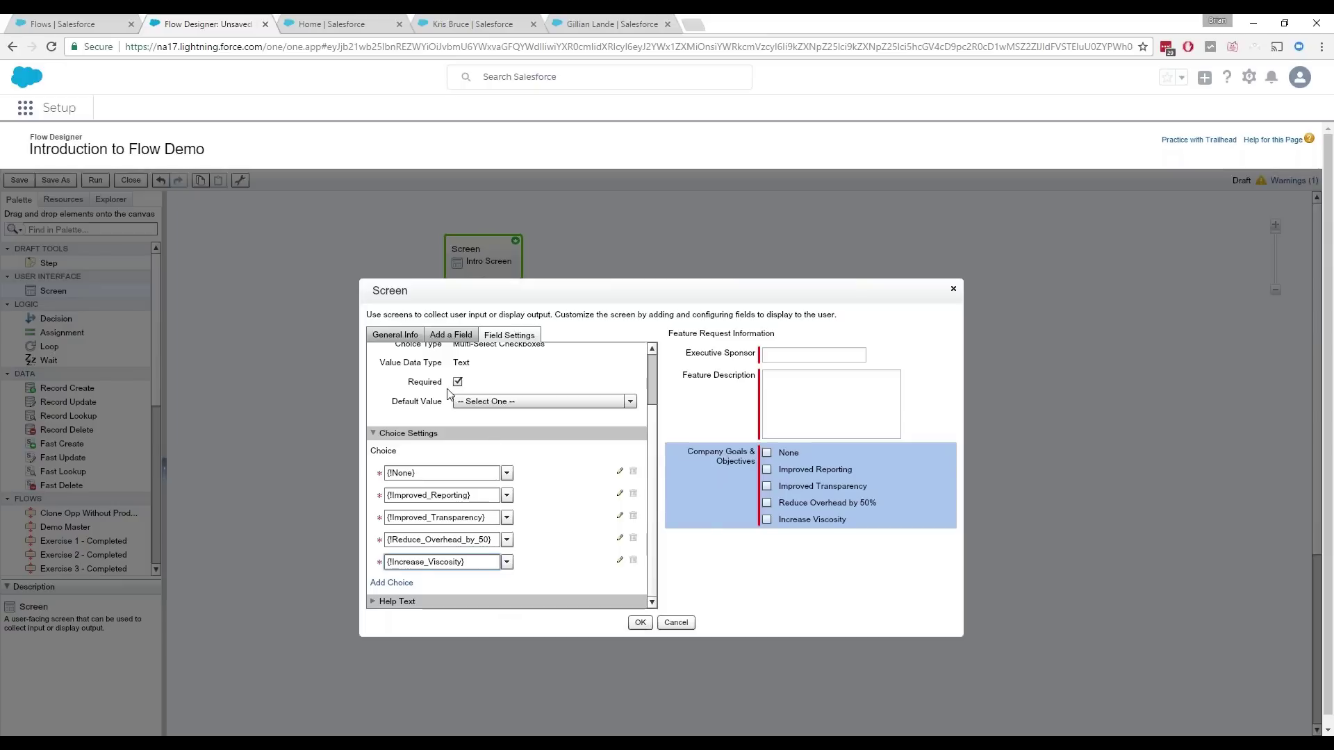
left_click(459, 337)
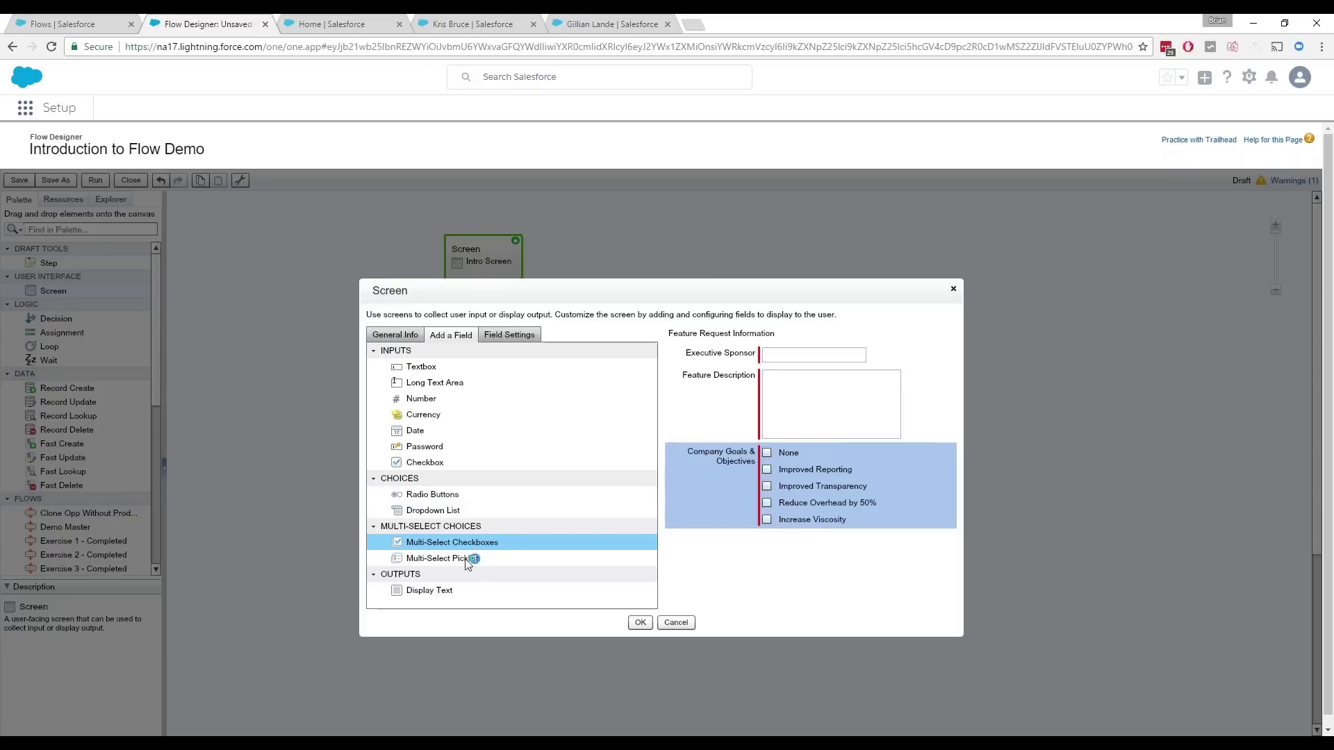
Step: Add GoalInstructions display text 'Select all goals this feature requests will support' and save the screen
left_click_drag(445, 594, 816, 460)
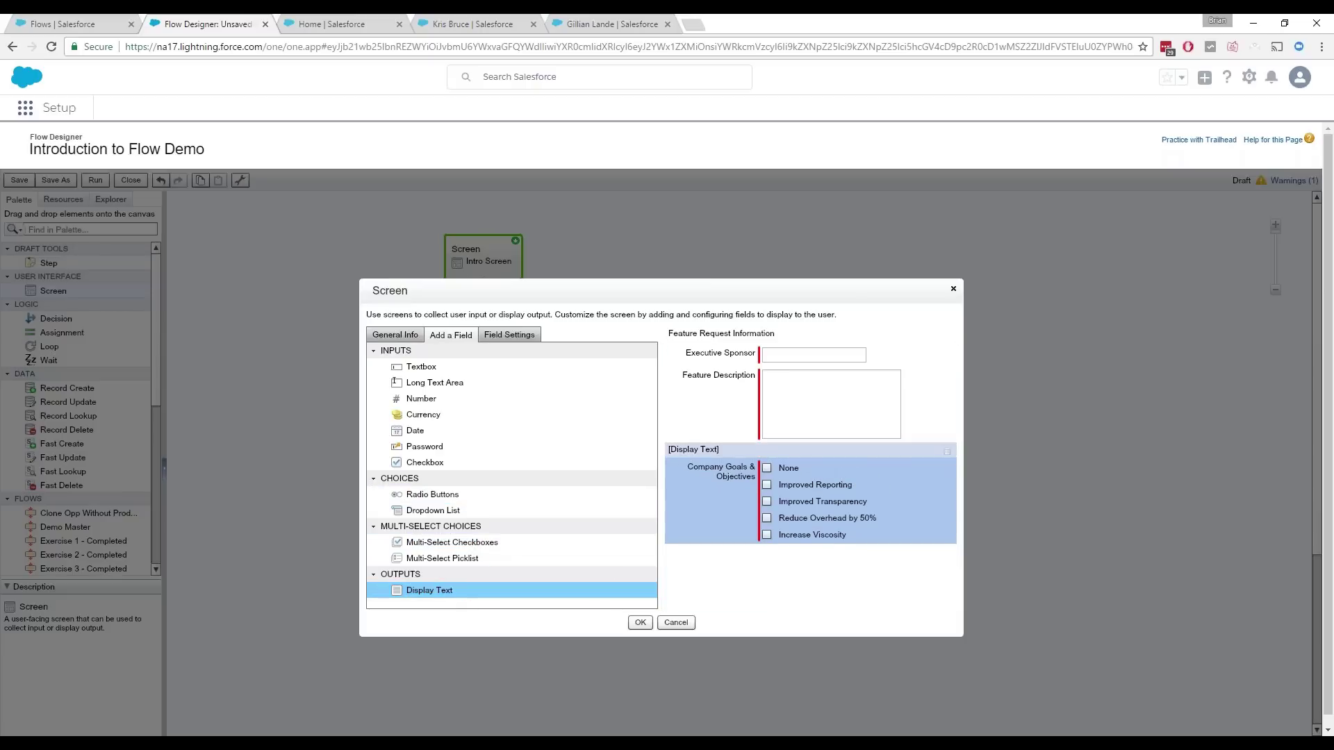
left_click(487, 362)
type("GoalInstructions")
key("Tab")
type("Select all goals this f")
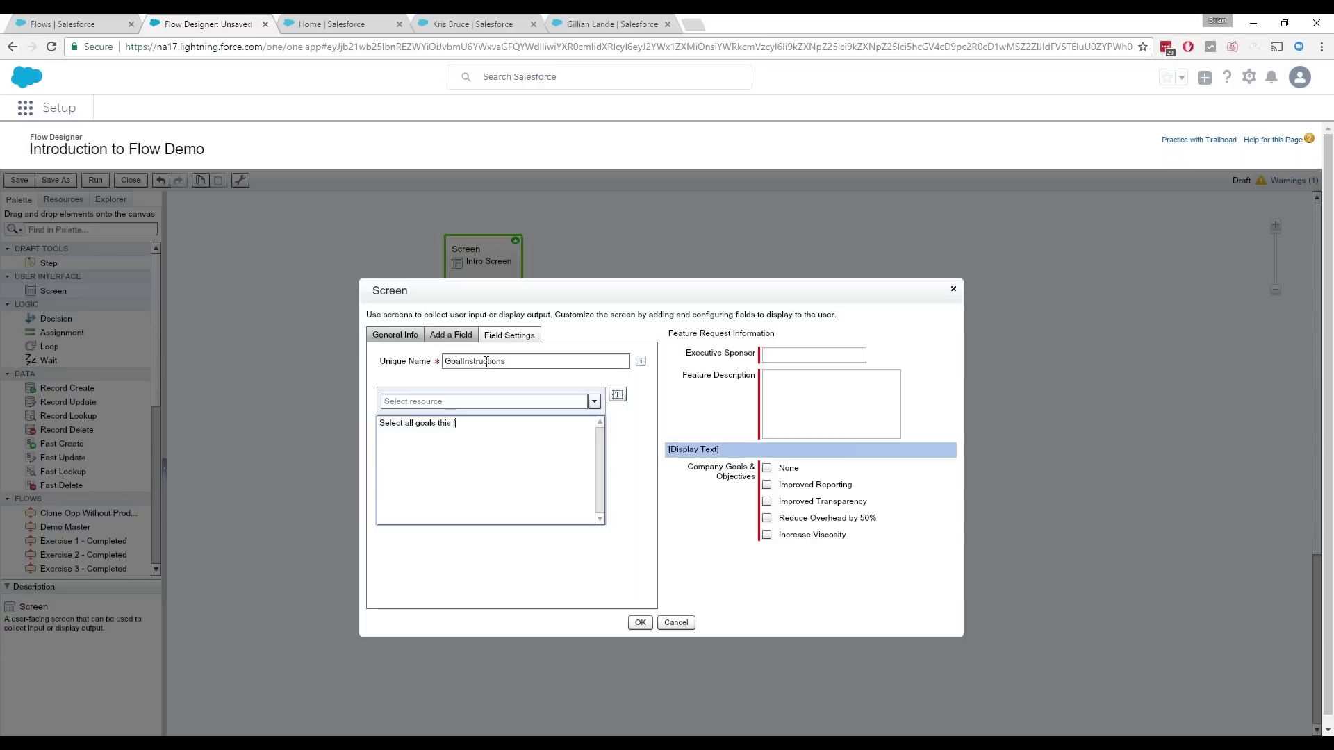
type("eature requests wills uppor")
key("BackSpace")
key("BackSpace")
key("BackSpace")
key("BackSpace")
key("BackSpace")
key("BackSpace")
key("BackSpace")
type("support")
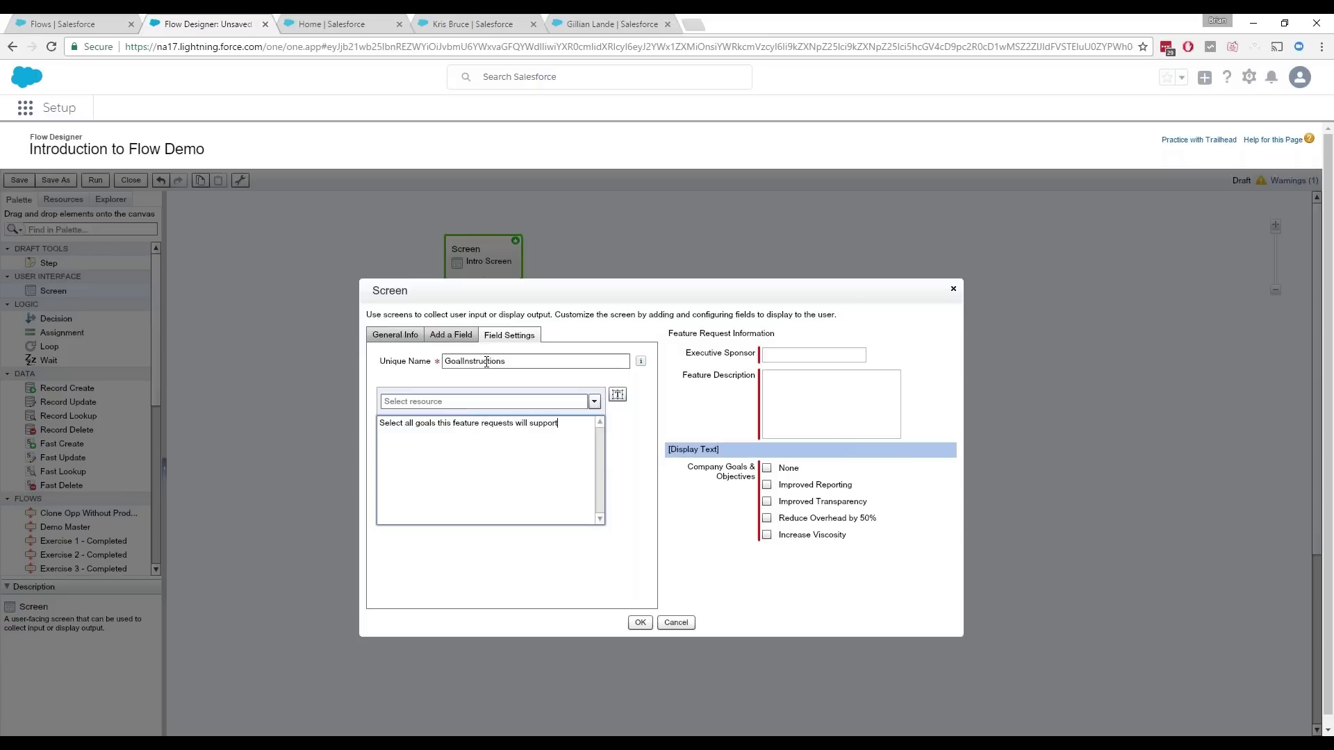
left_click(629, 517)
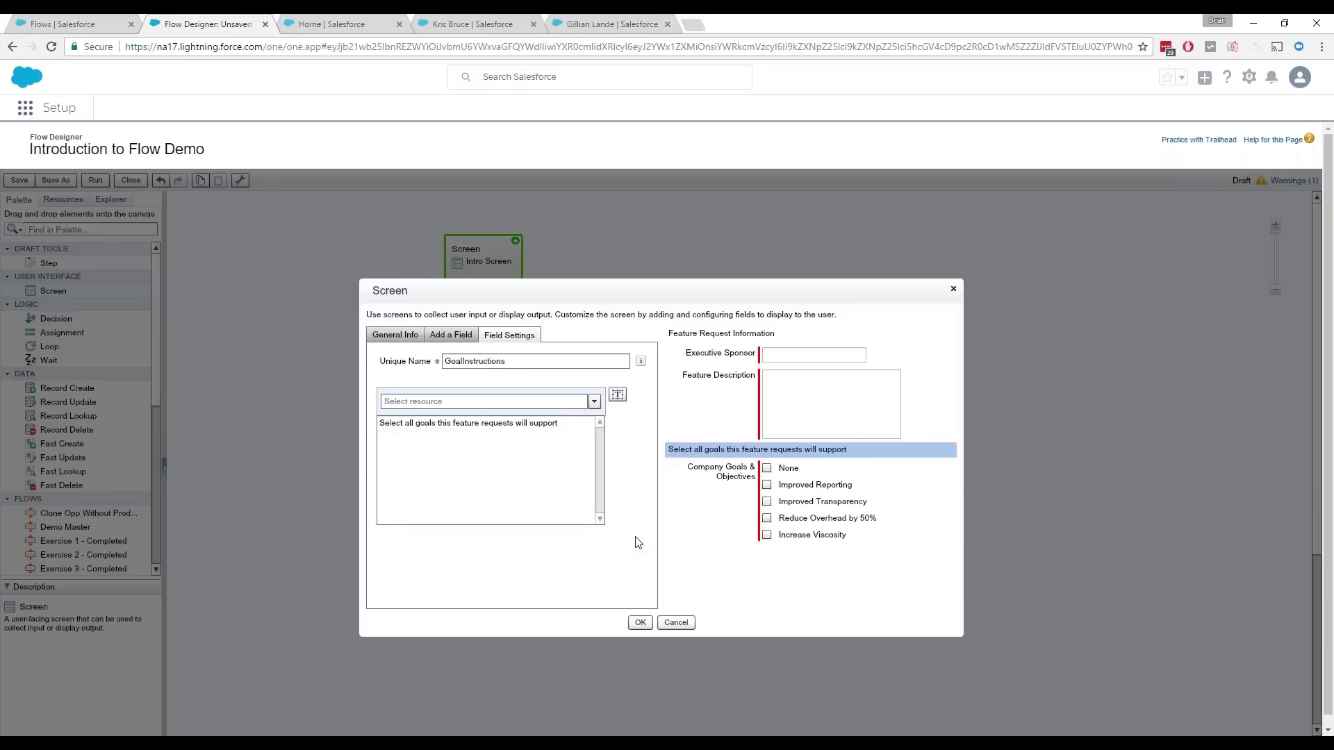
left_click(639, 623)
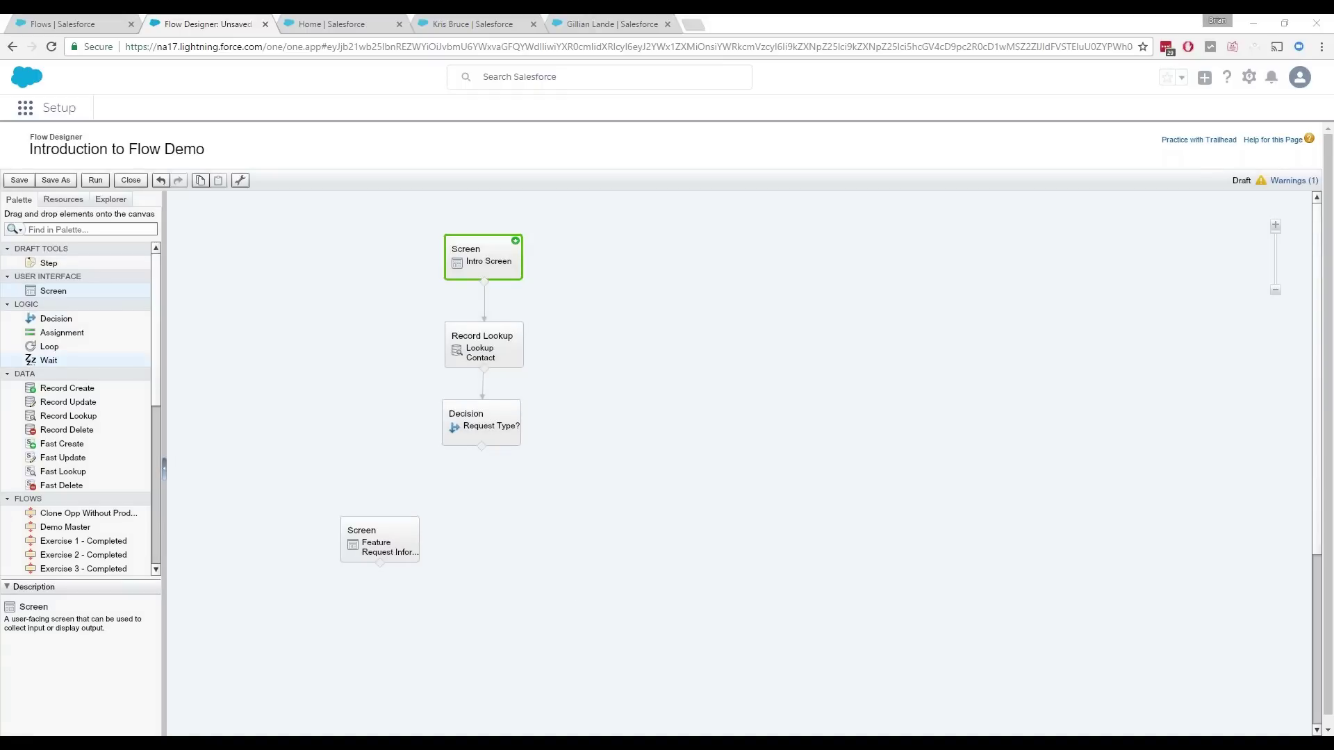
Step: Connect the Request Type? decision to Feature Request Information via the New Feature Request outcome
left_click_drag(482, 448, 373, 523)
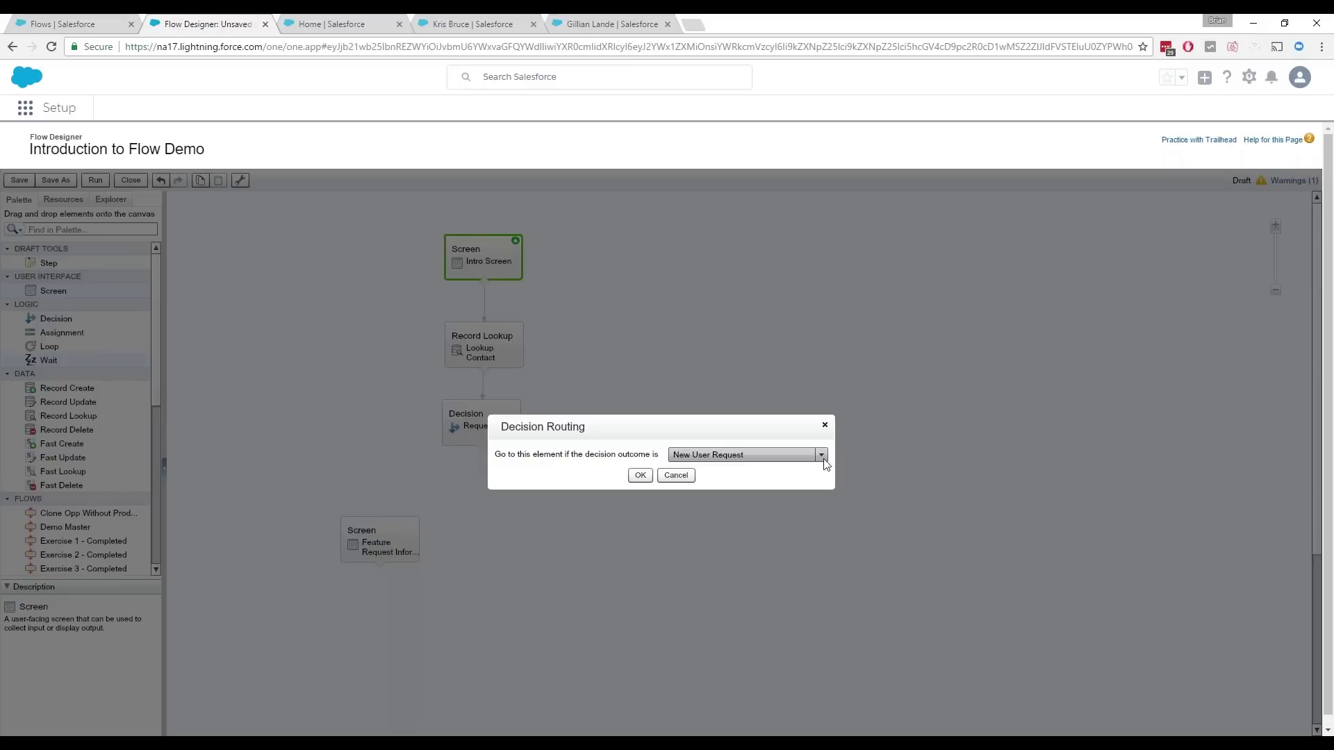
left_click(822, 456)
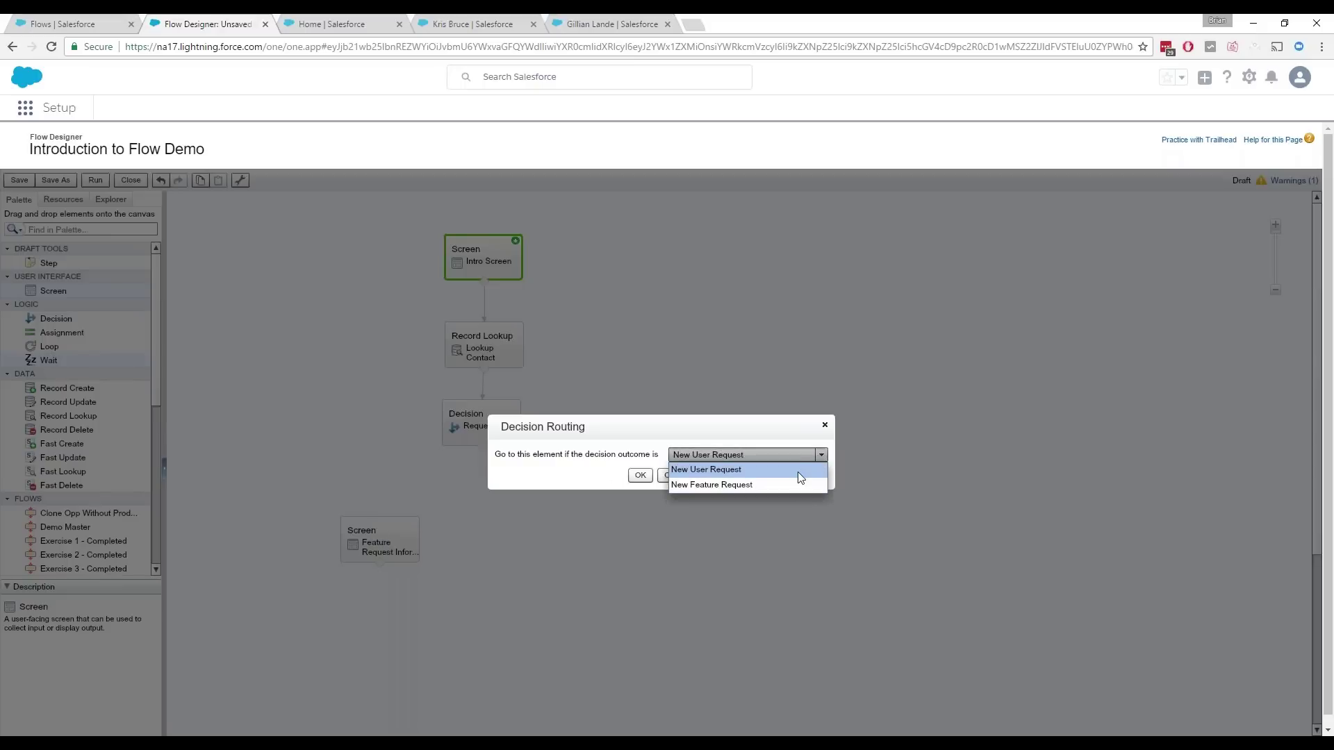
left_click(802, 485)
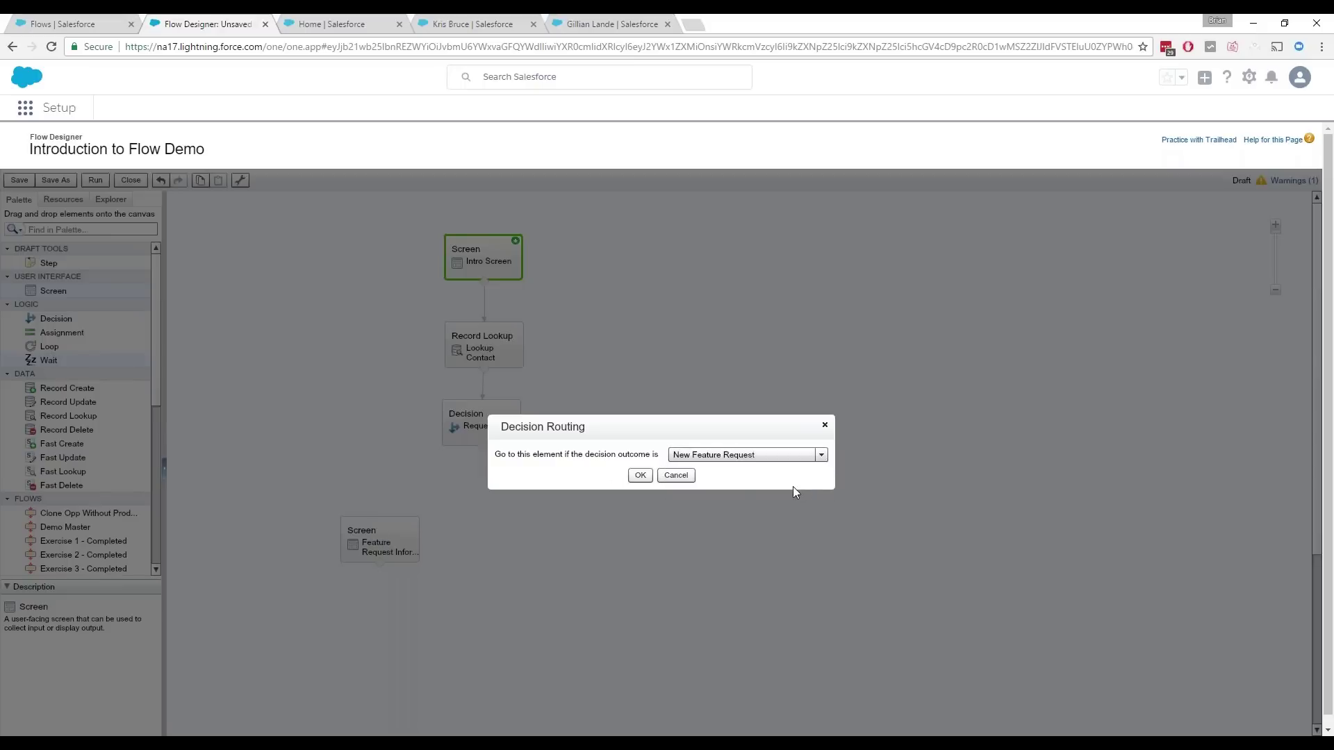
left_click(640, 476)
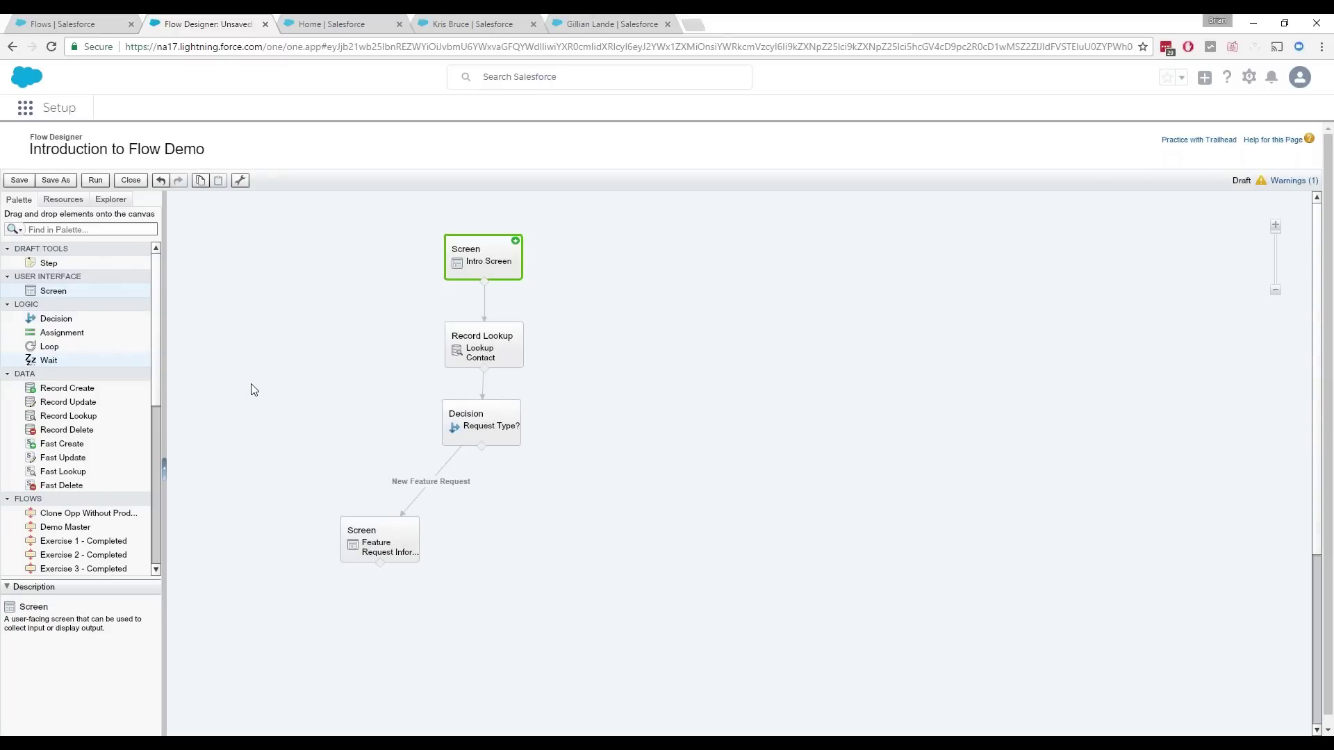
Step: Add a New User Details screen with a required Name textbox
left_click_drag(160, 310, 578, 544)
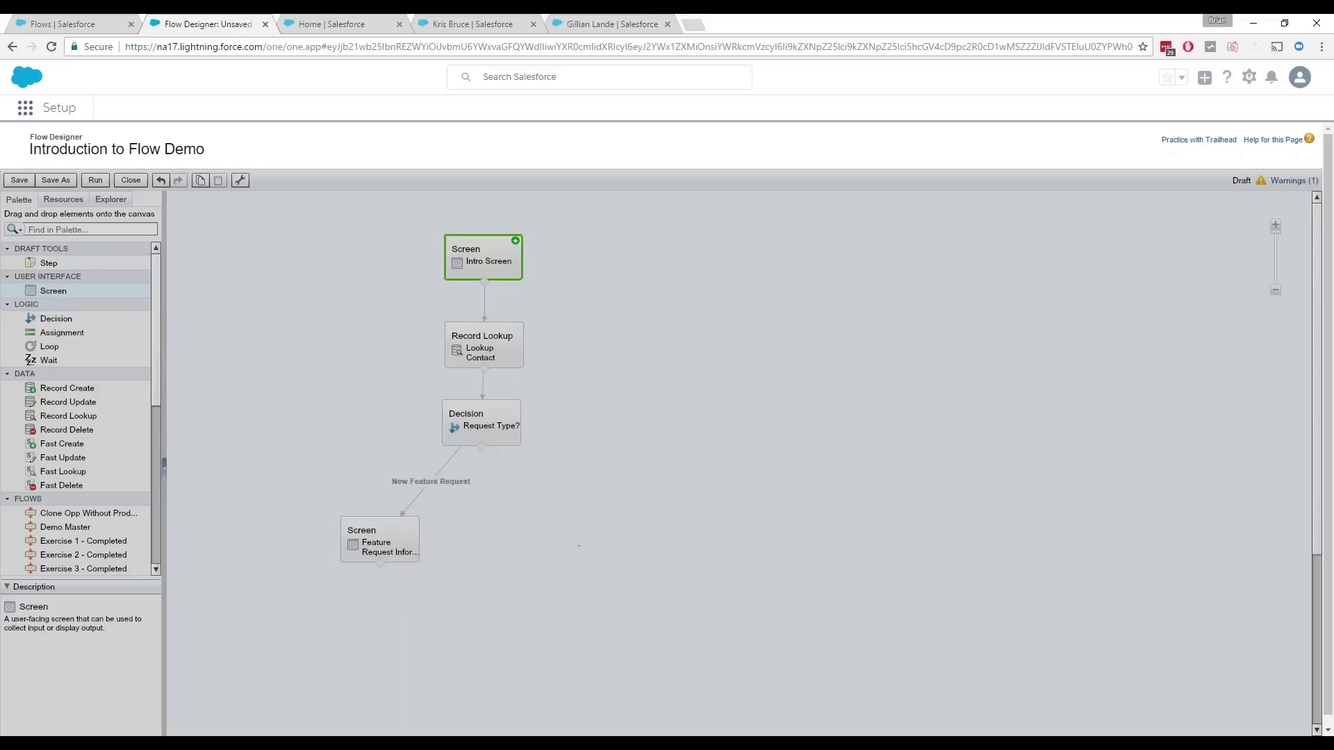
type("New")
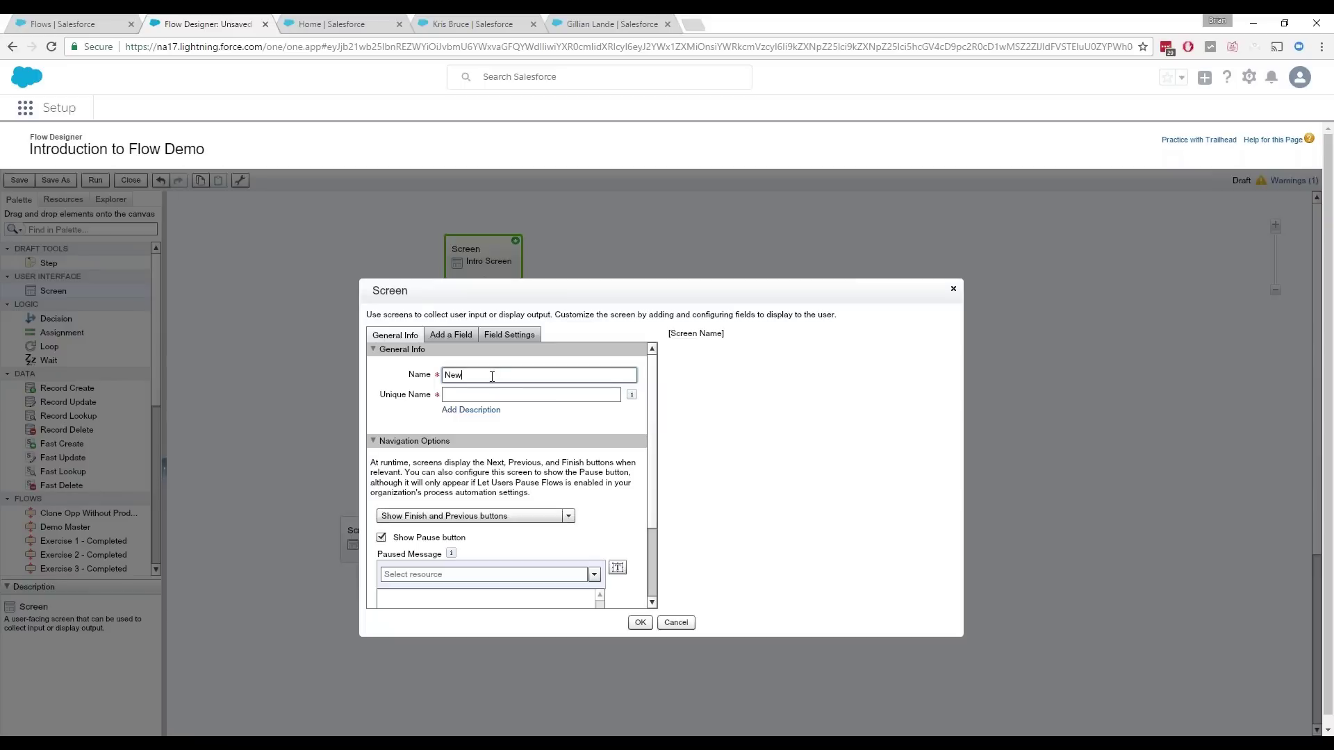
type(" User Datals")
key("Tab")
left_click(453, 336)
left_click_drag(422, 367, 739, 369)
left_click(476, 376)
type("Name")
key("Tab")
left_click(446, 452)
left_click(452, 340)
Step: Add required Title and Email textboxes below Name
left_click_drag(445, 367, 753, 378)
left_click(484, 373)
type("Title")
key("Tab")
left_click(447, 451)
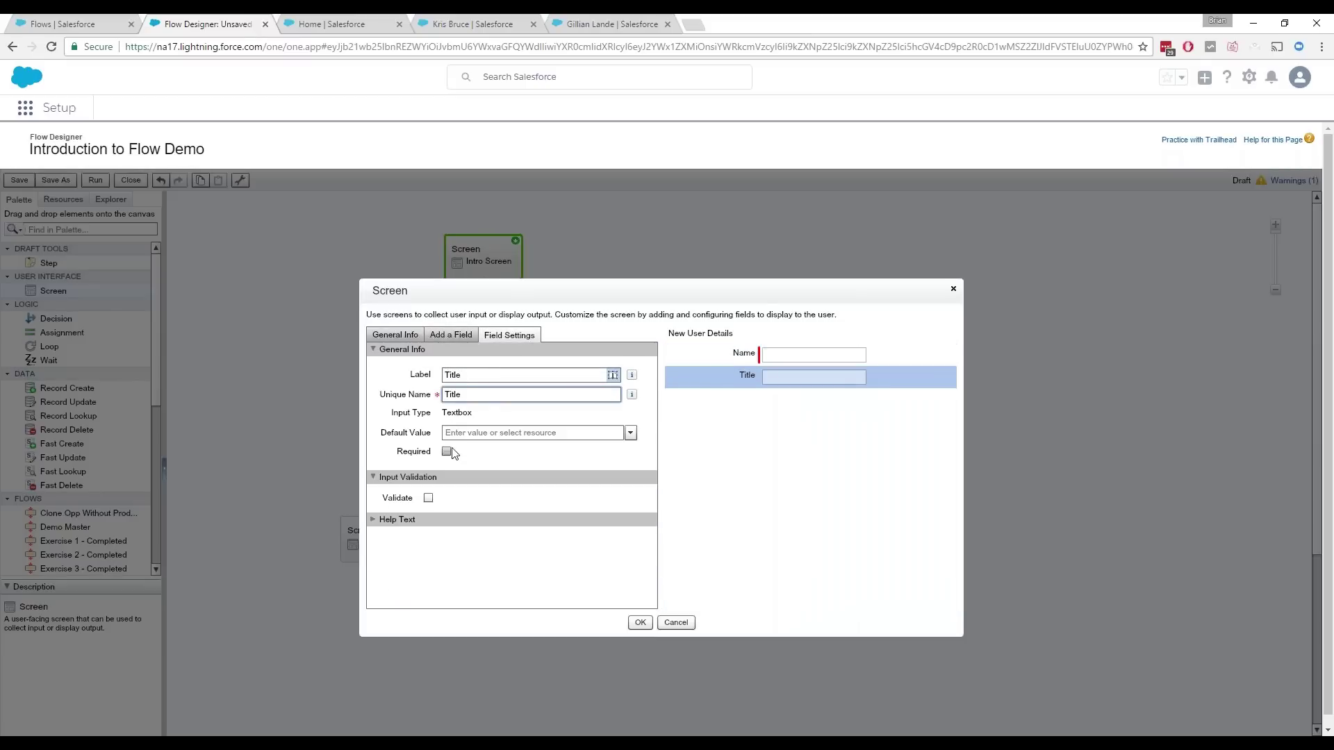
left_click(448, 337)
left_click_drag(449, 369, 767, 405)
left_click(769, 411)
left_click(455, 375)
type("Email")
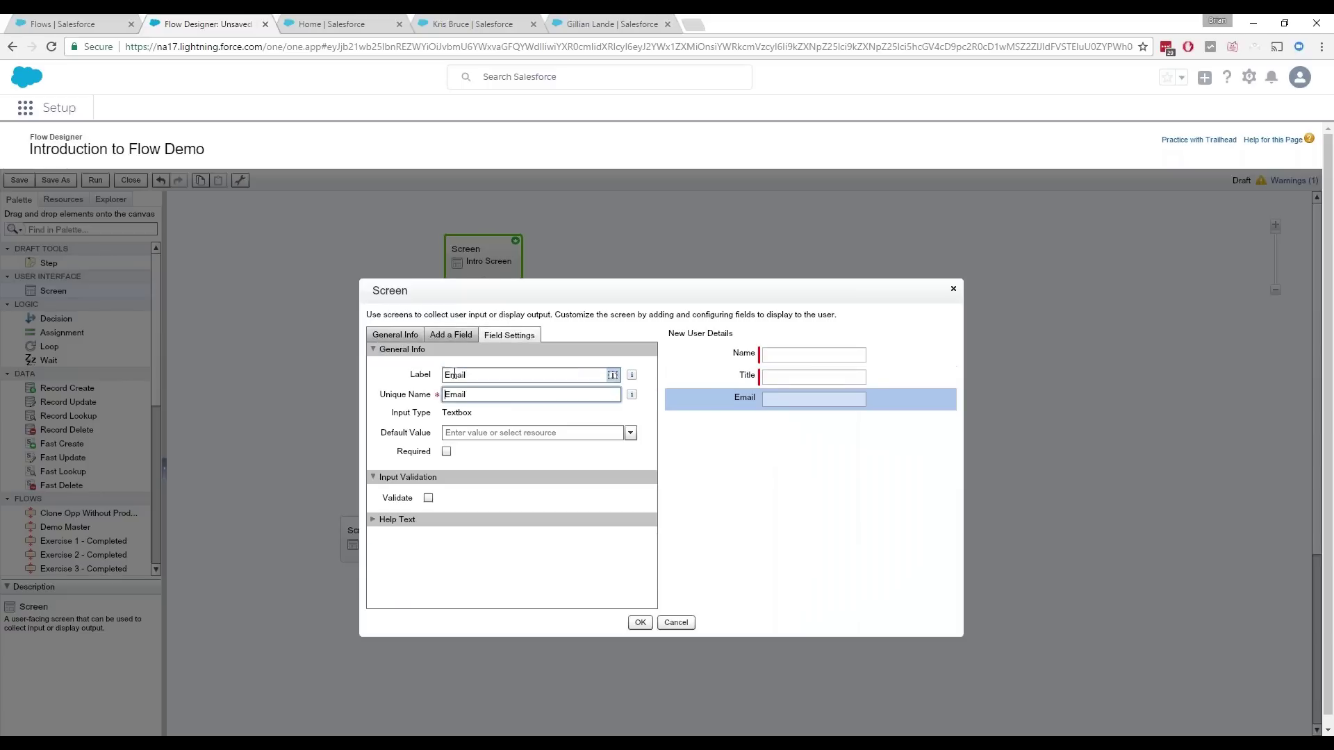
left_click(447, 452)
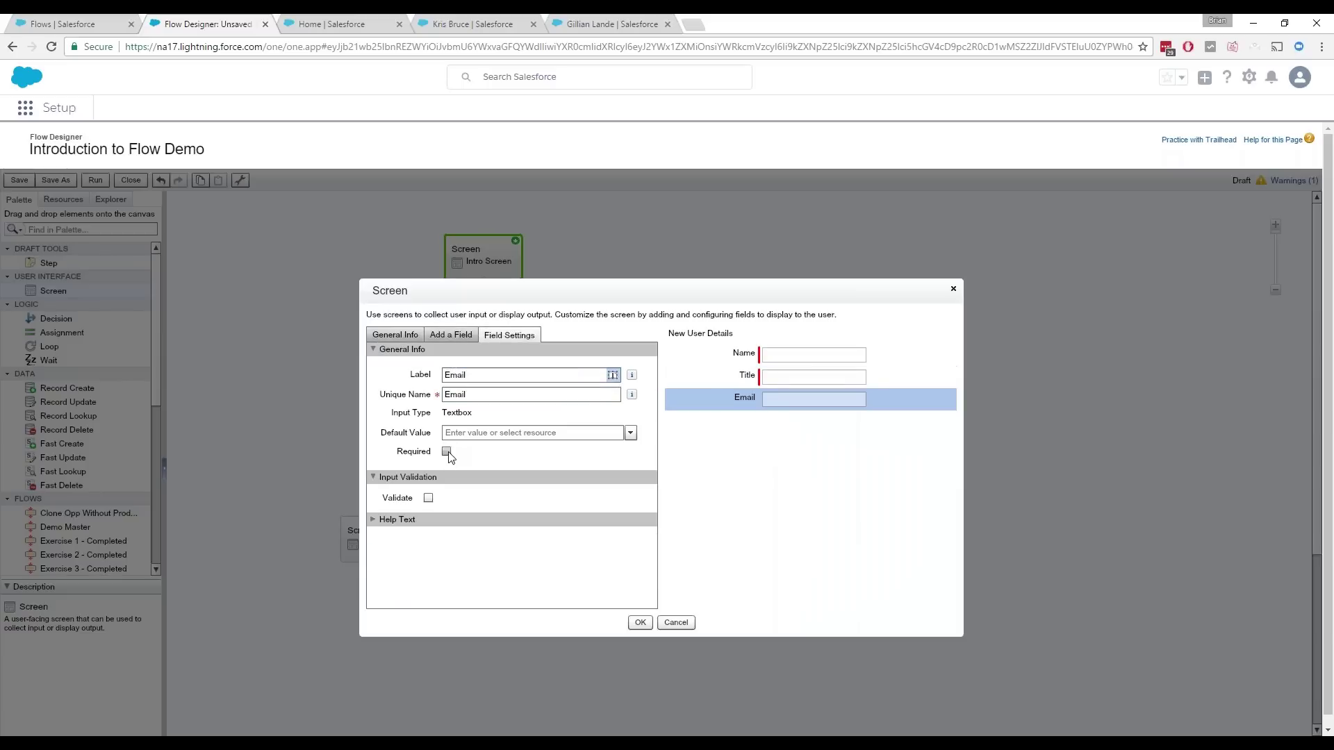
left_click(452, 337)
Step: Add a Department dropdown list with Marketing and Sales as its choices
left_click_drag(431, 510, 743, 489)
left_click(427, 523)
type("mark")
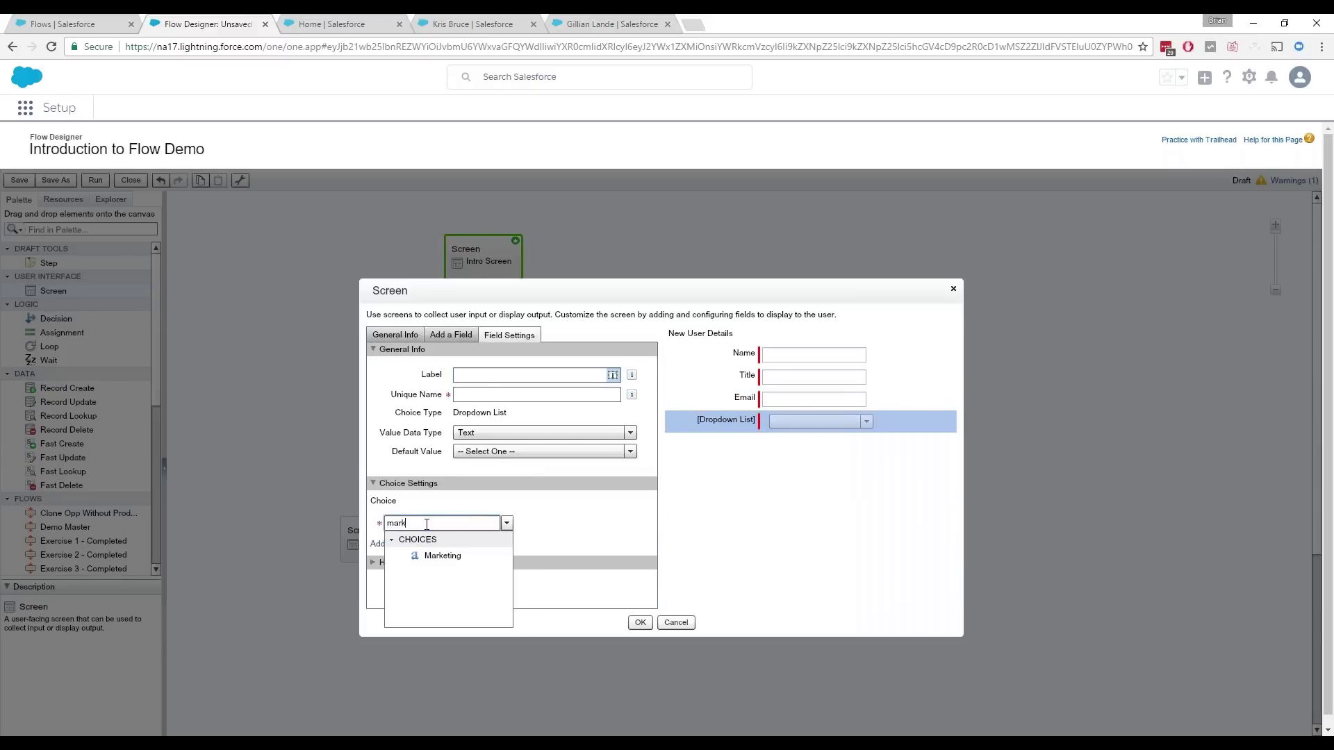
left_click(453, 558)
left_click(382, 543)
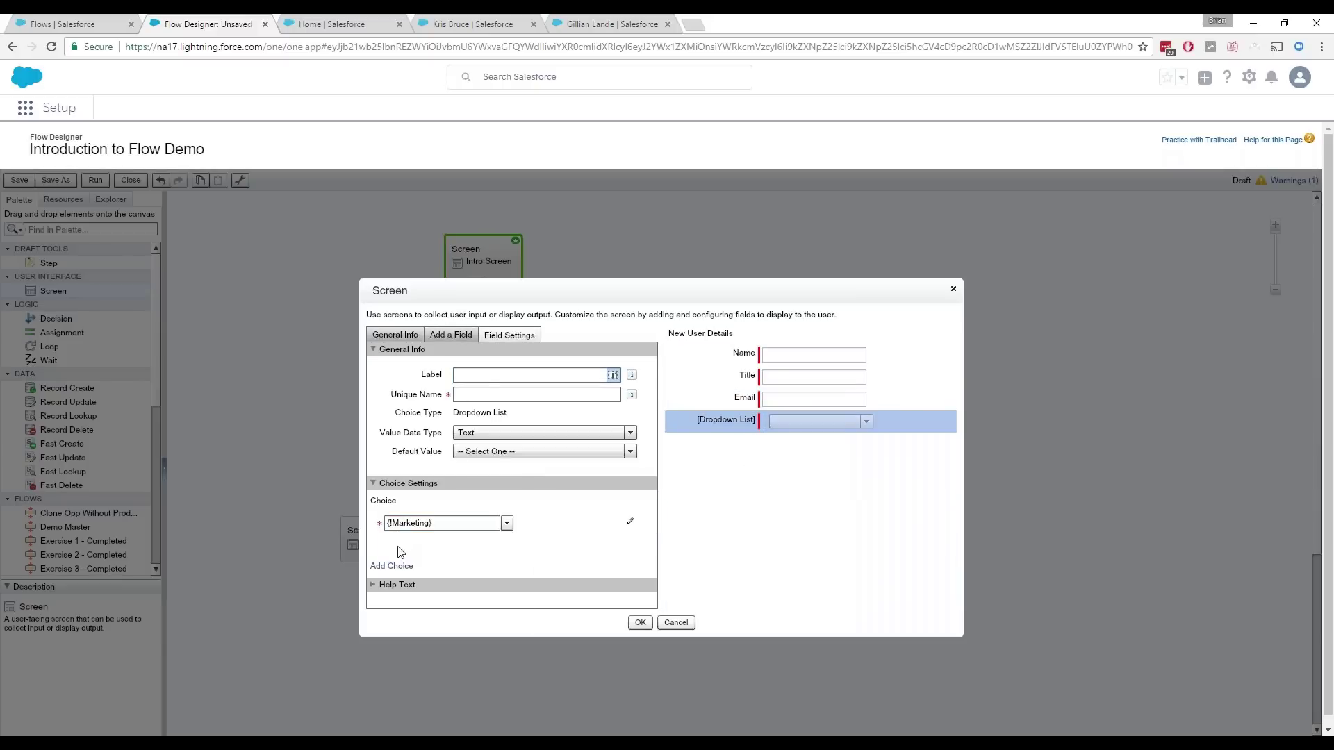
left_click(422, 546)
type("sa")
left_click(452, 578)
left_click(489, 375)
type("Depart")
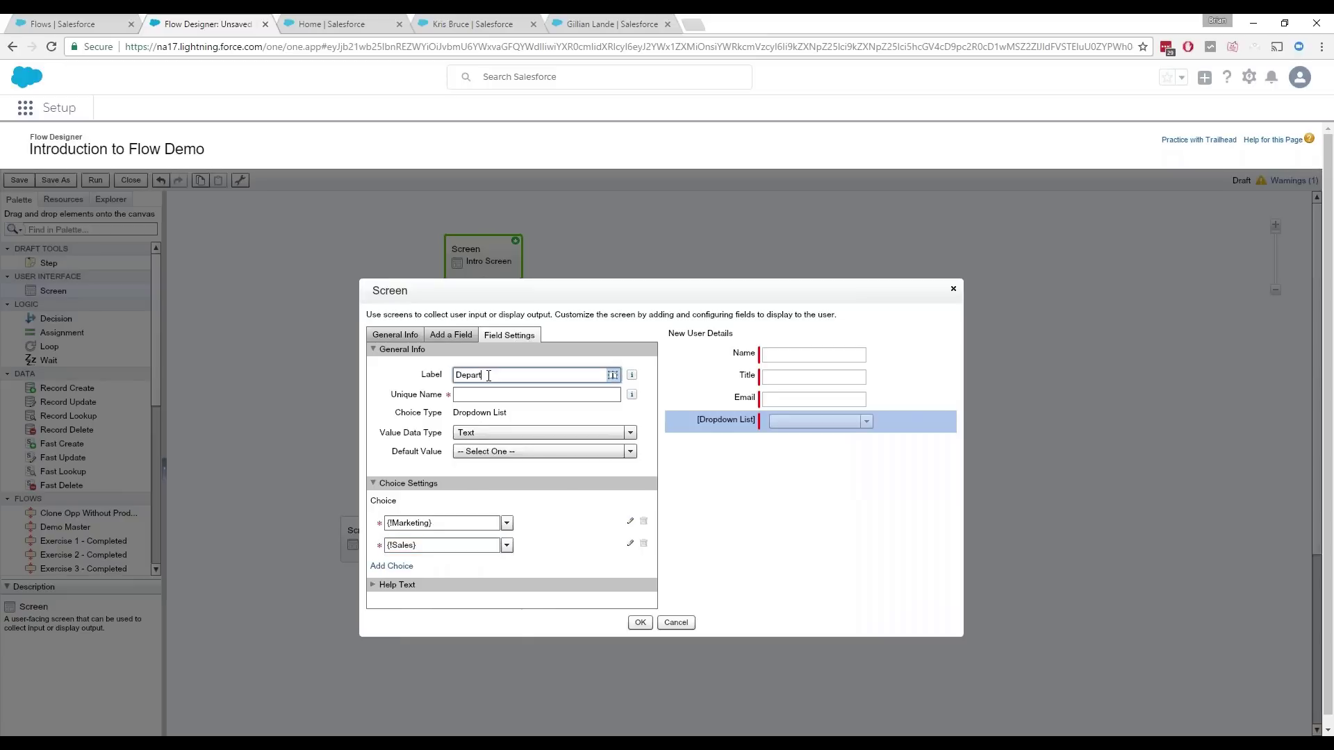
type("ment")
left_click(455, 394)
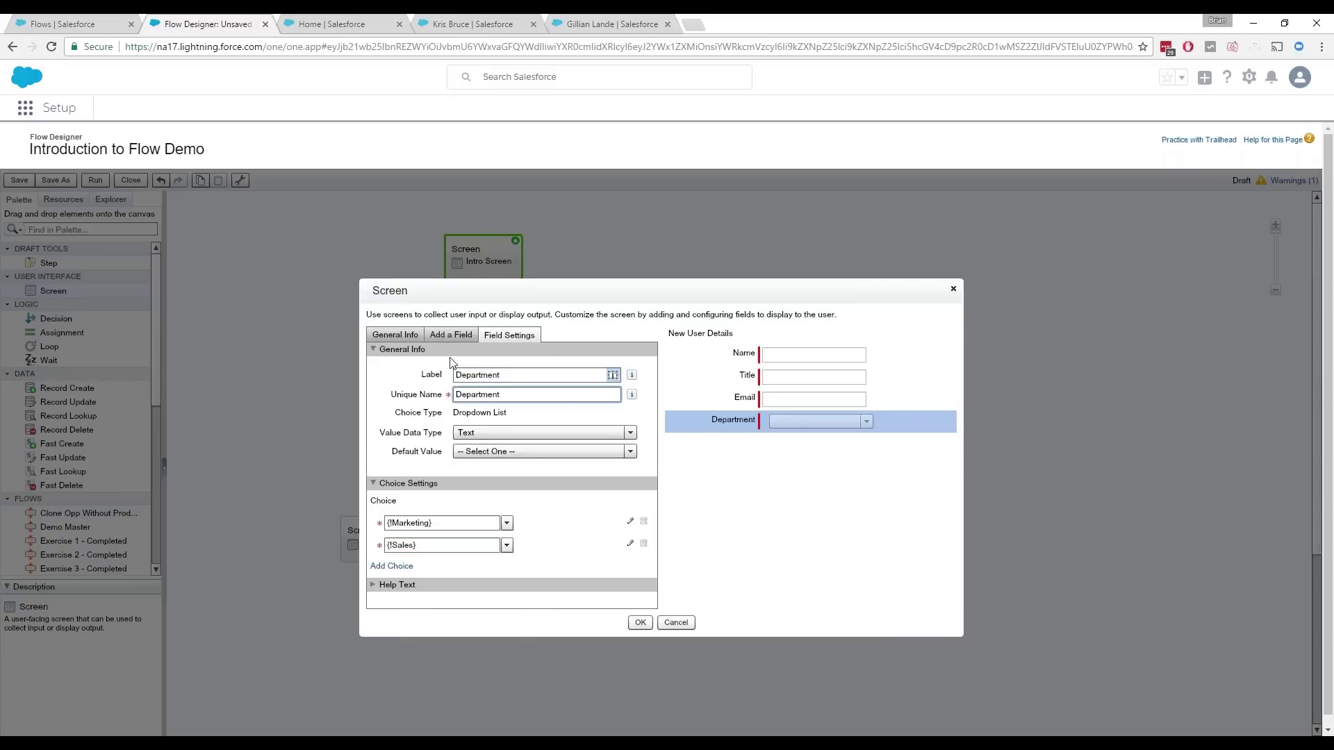
left_click(453, 336)
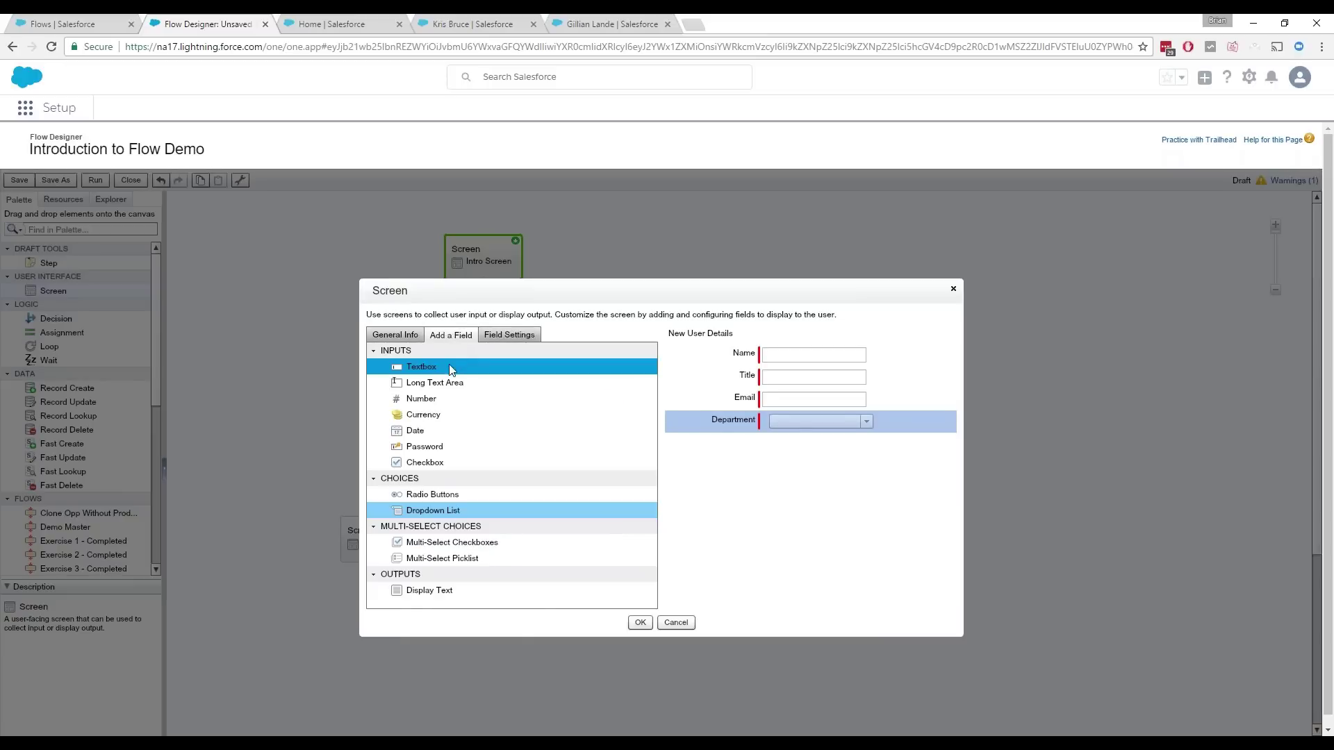
Step: Add a required Manager textbox and a Timezone textbox below Department
left_click_drag(438, 372, 759, 444)
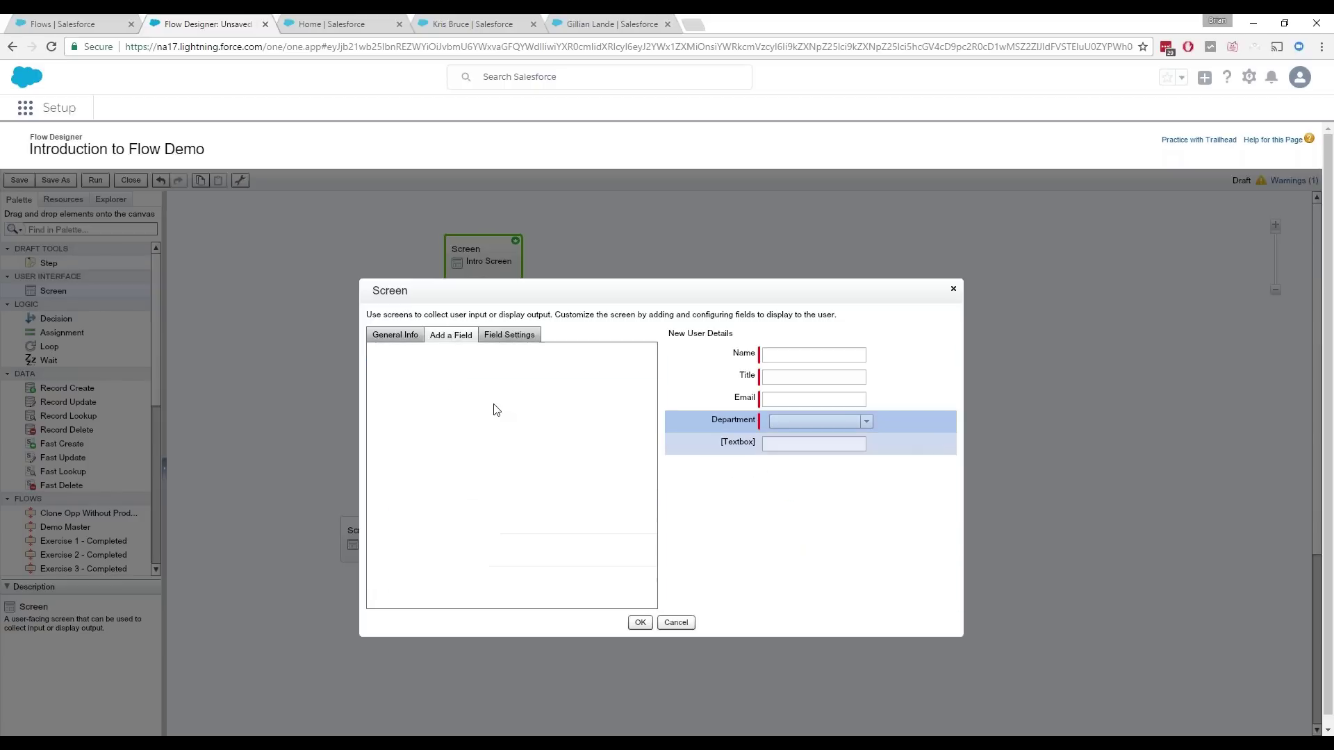
type("Manager")
key("Tab")
left_click(447, 452)
left_click(467, 335)
left_click_drag(444, 365, 769, 487)
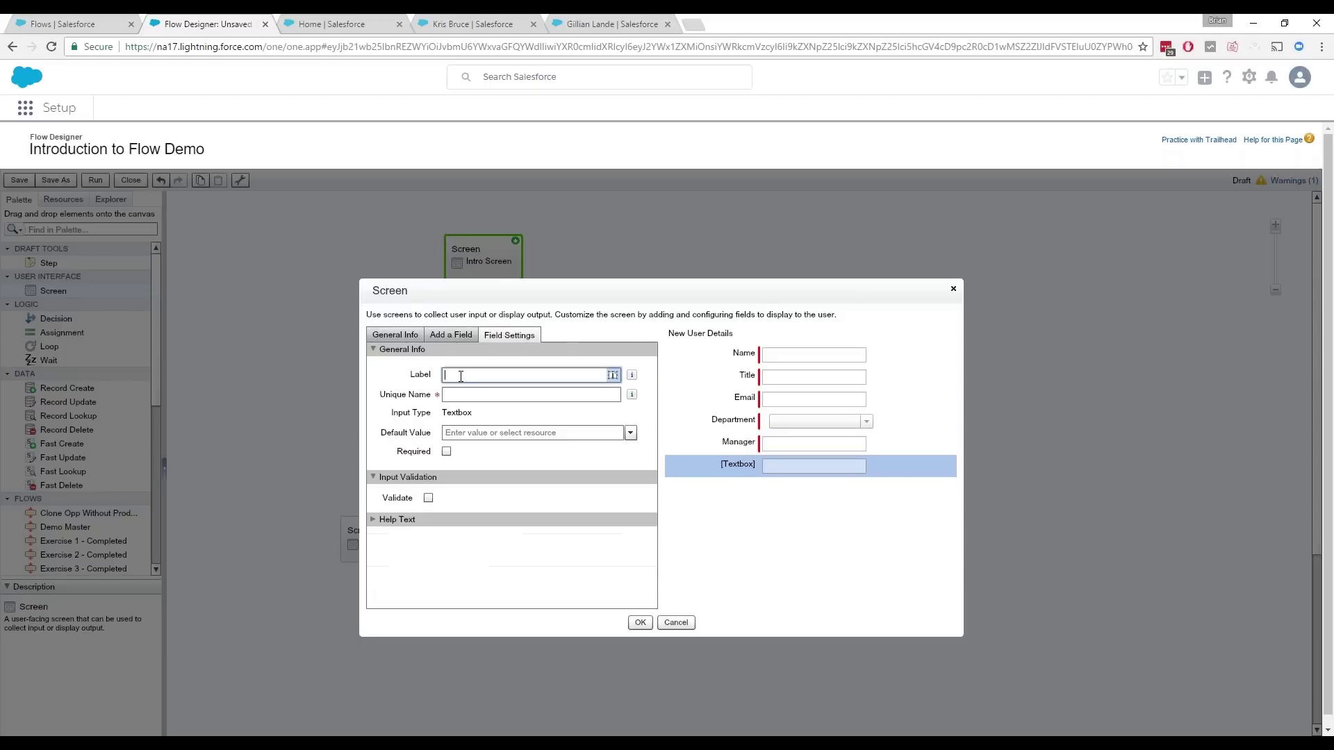
type("Timezone")
key("Tab")
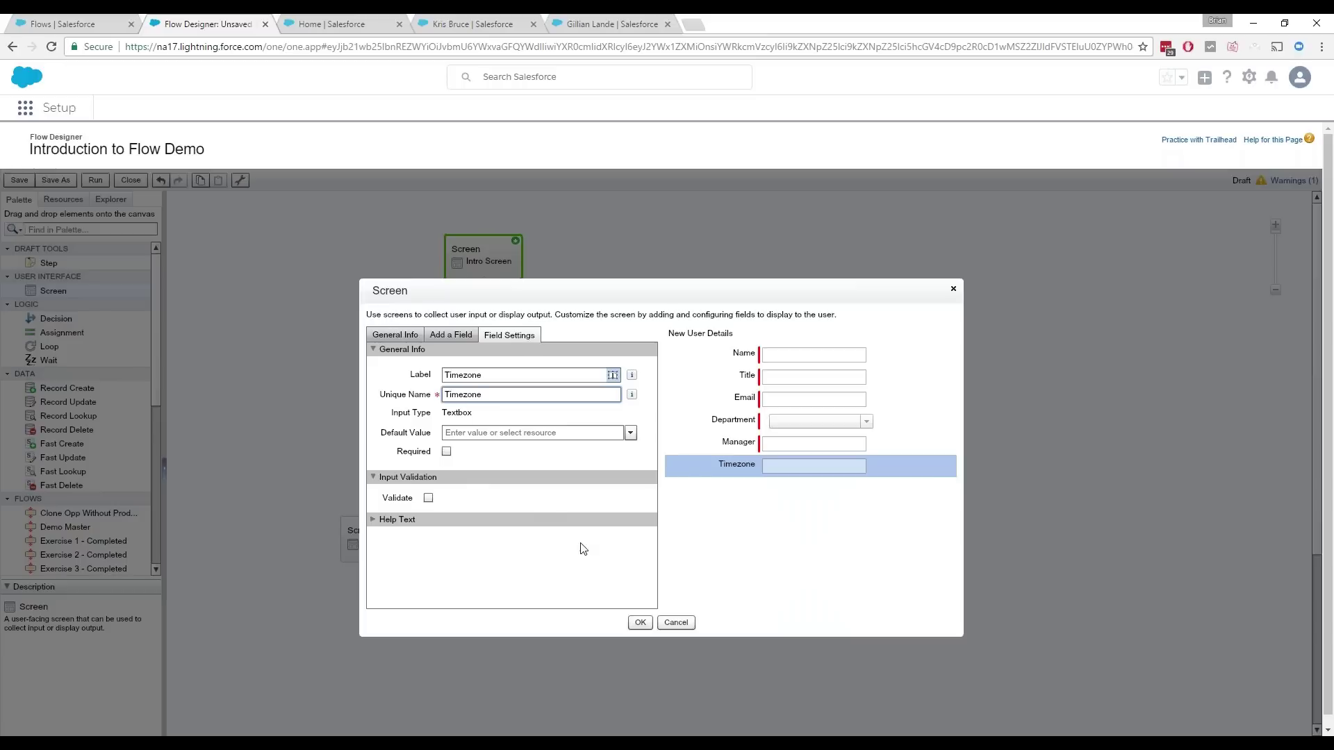
Step: Save New User Details, connect the decision to it, and tidy element positions
left_click(639, 623)
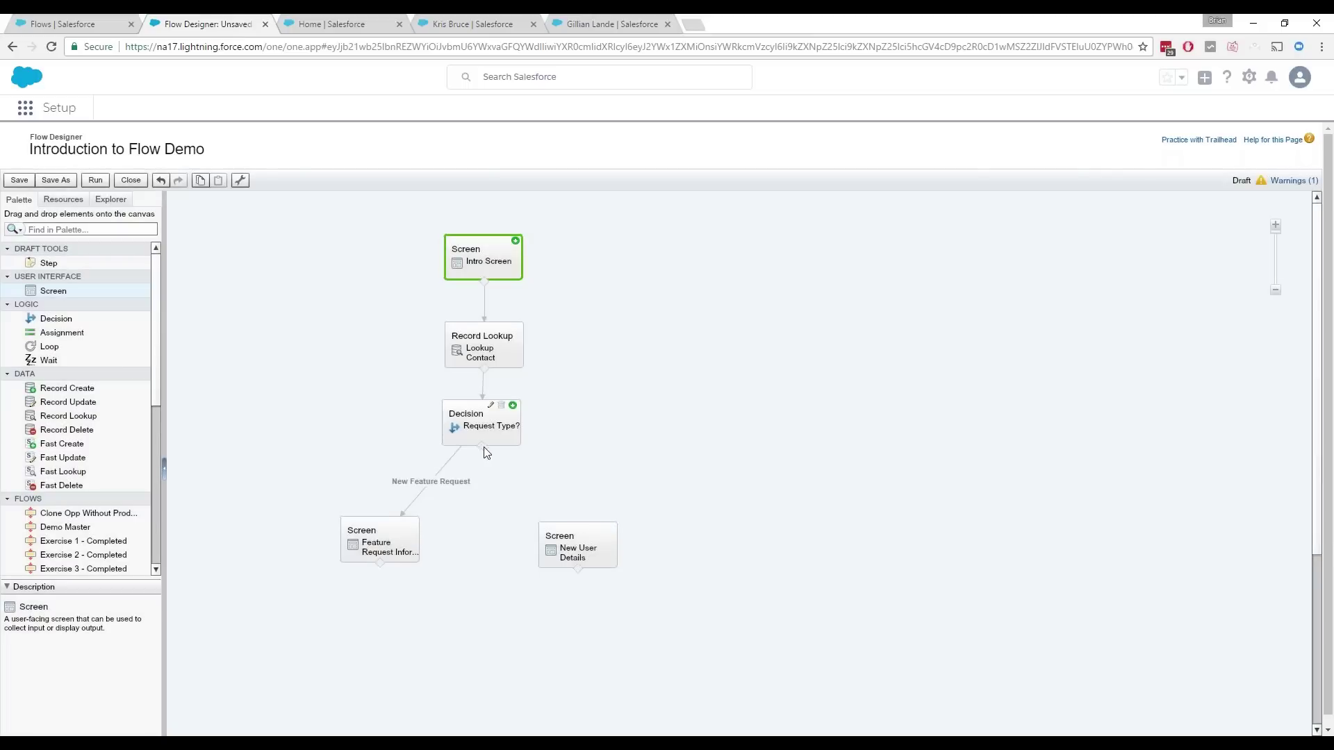
left_click_drag(483, 448, 573, 530)
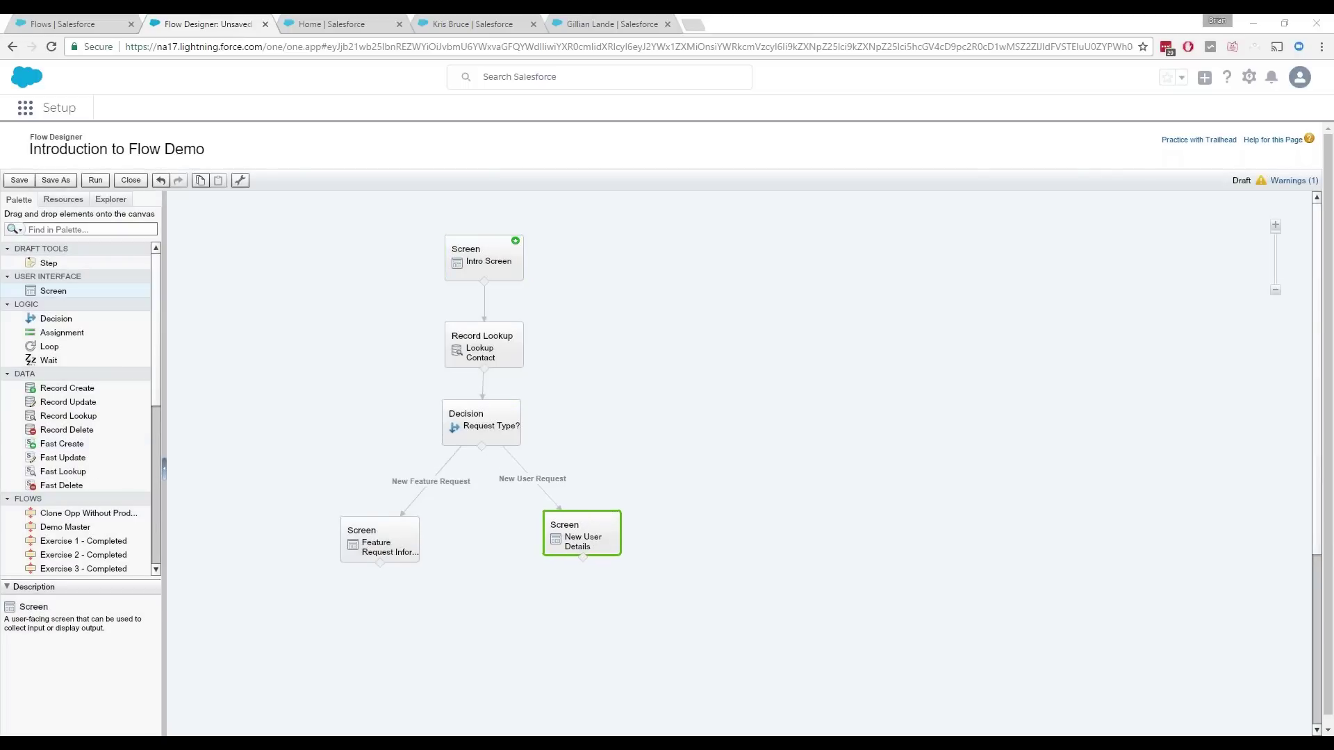
left_click_drag(355, 536, 356, 533)
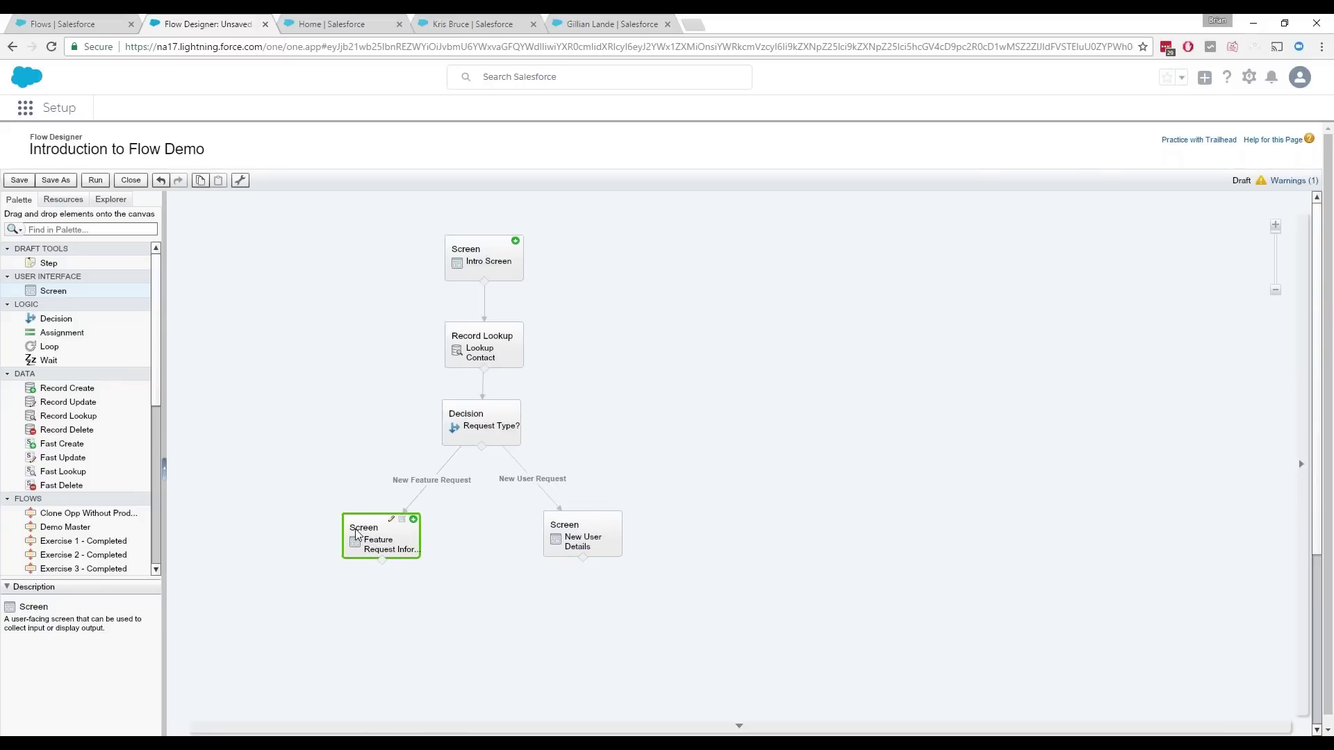
left_click_drag(489, 426, 490, 426)
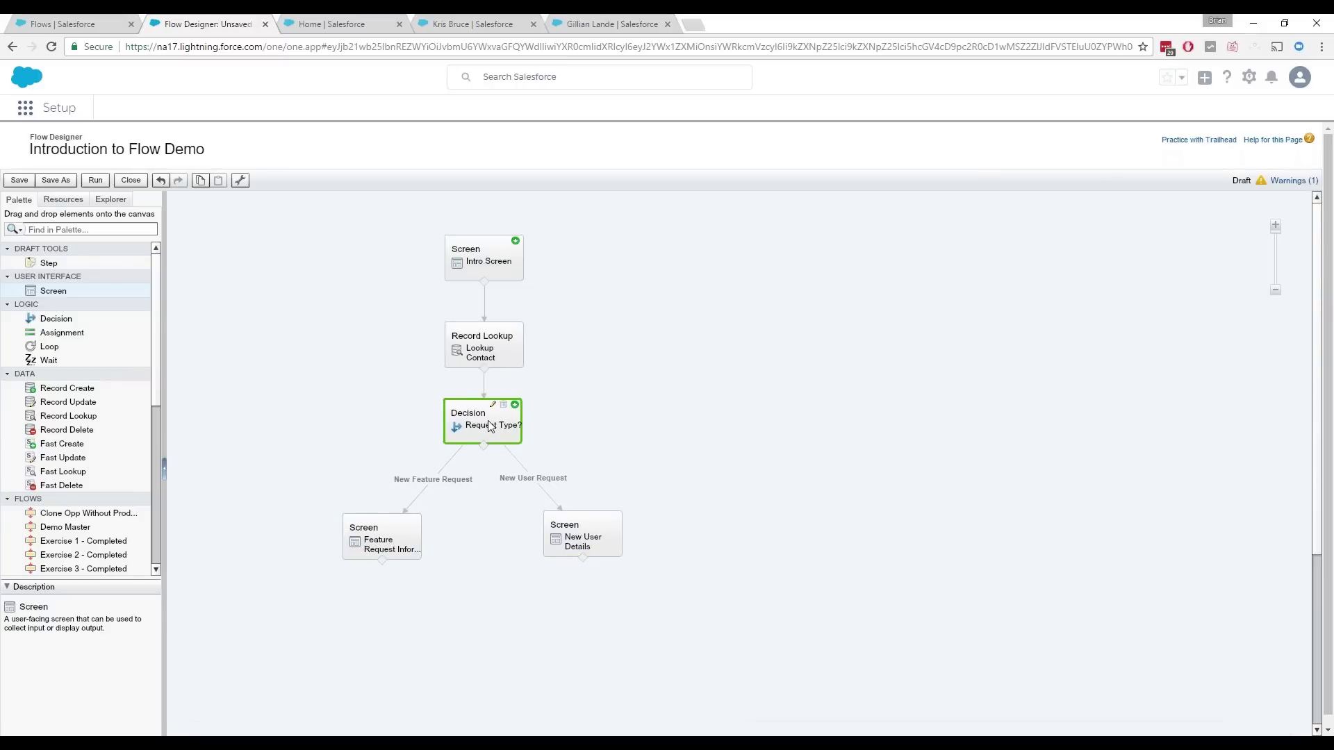
left_click(351, 429)
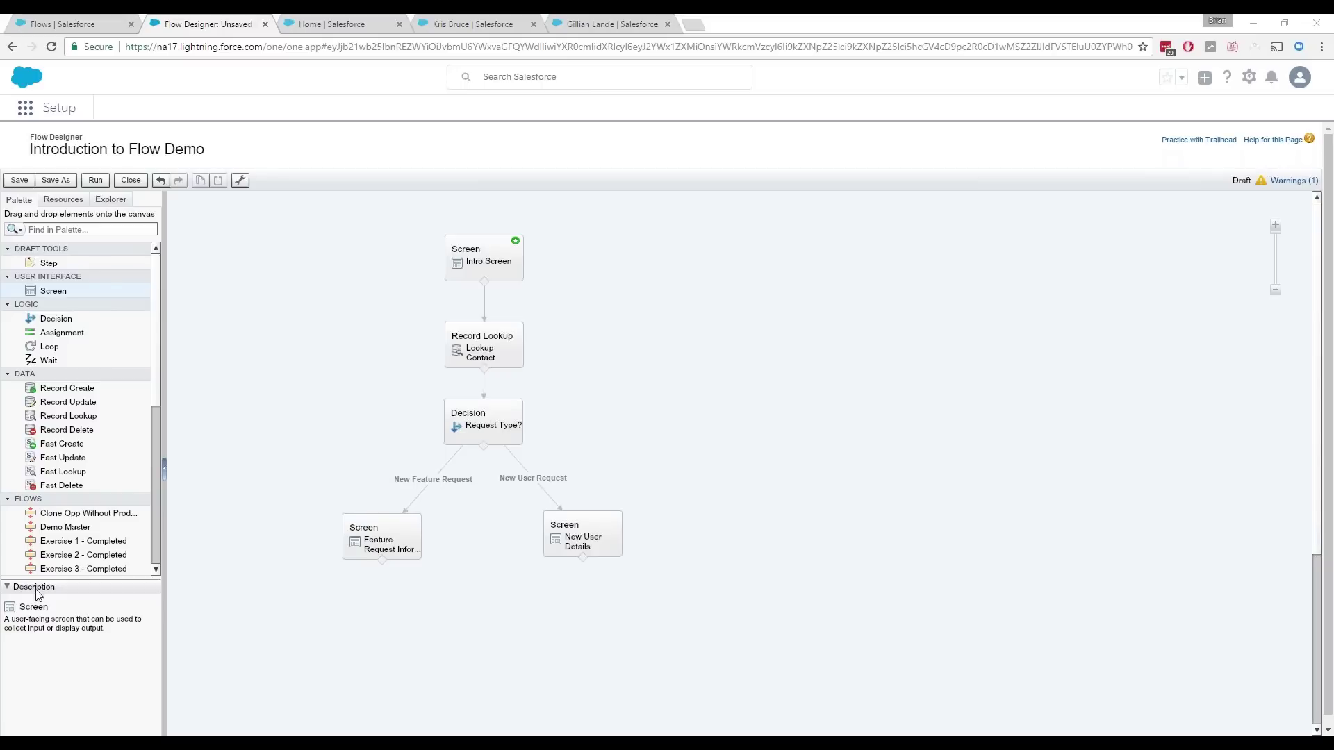
mouse_move(410, 549)
Step: Create the vrTxtNewFeatureDescription text template with the pasted sponsor and feature description lines
left_click(66, 201)
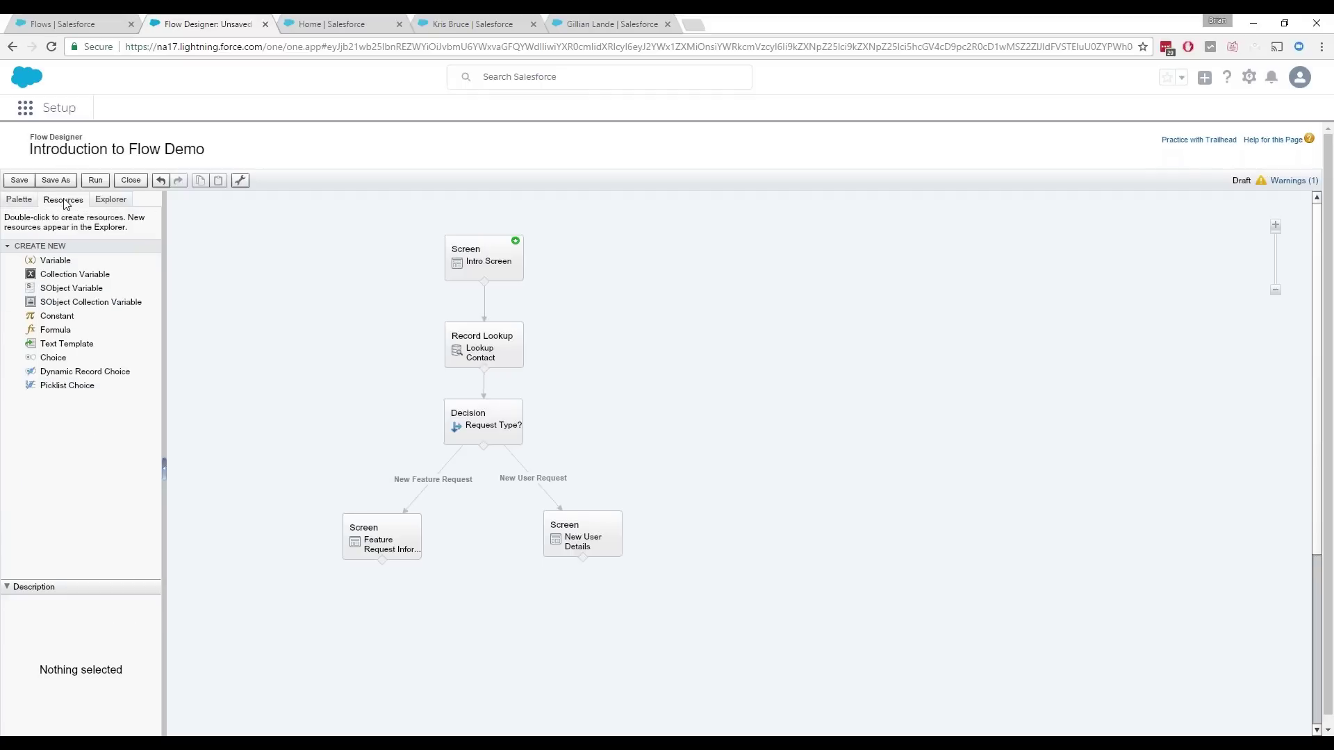
left_click(63, 346)
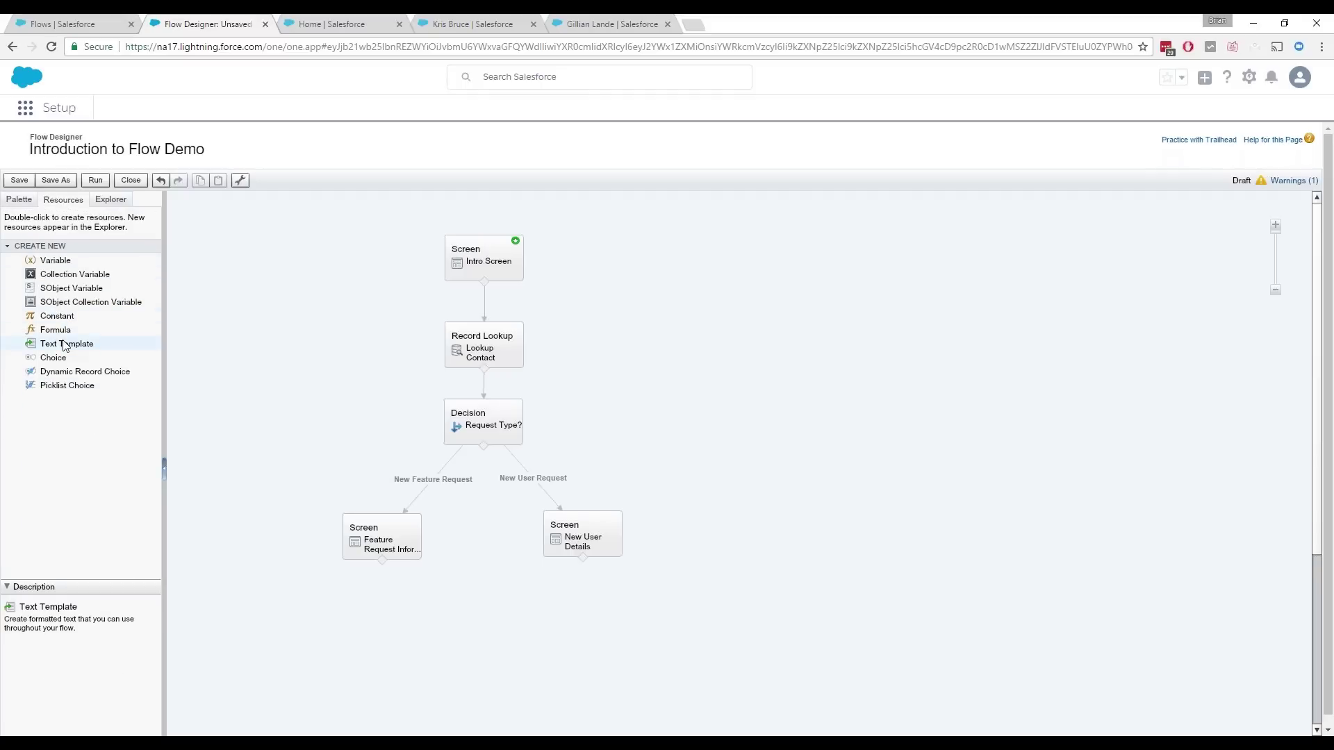
double_click(64, 346)
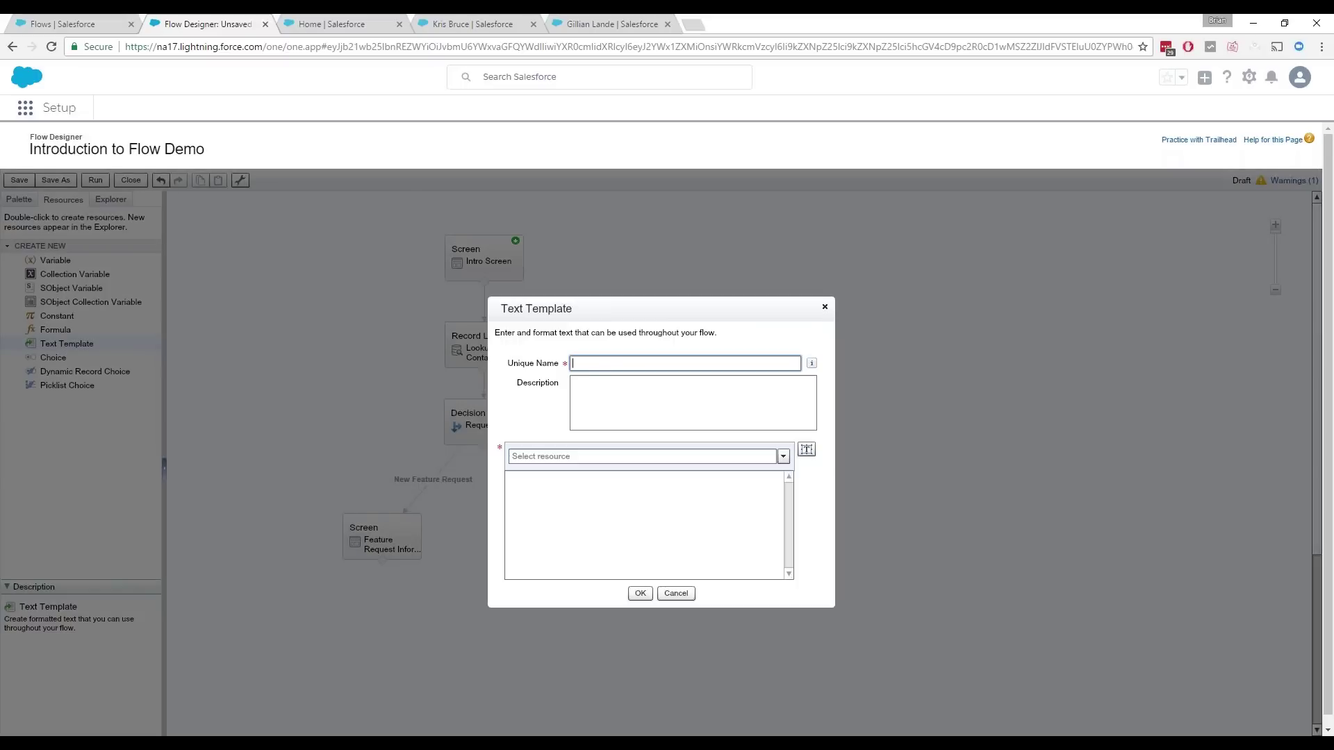
type("vrTxtNewFeatureDescription")
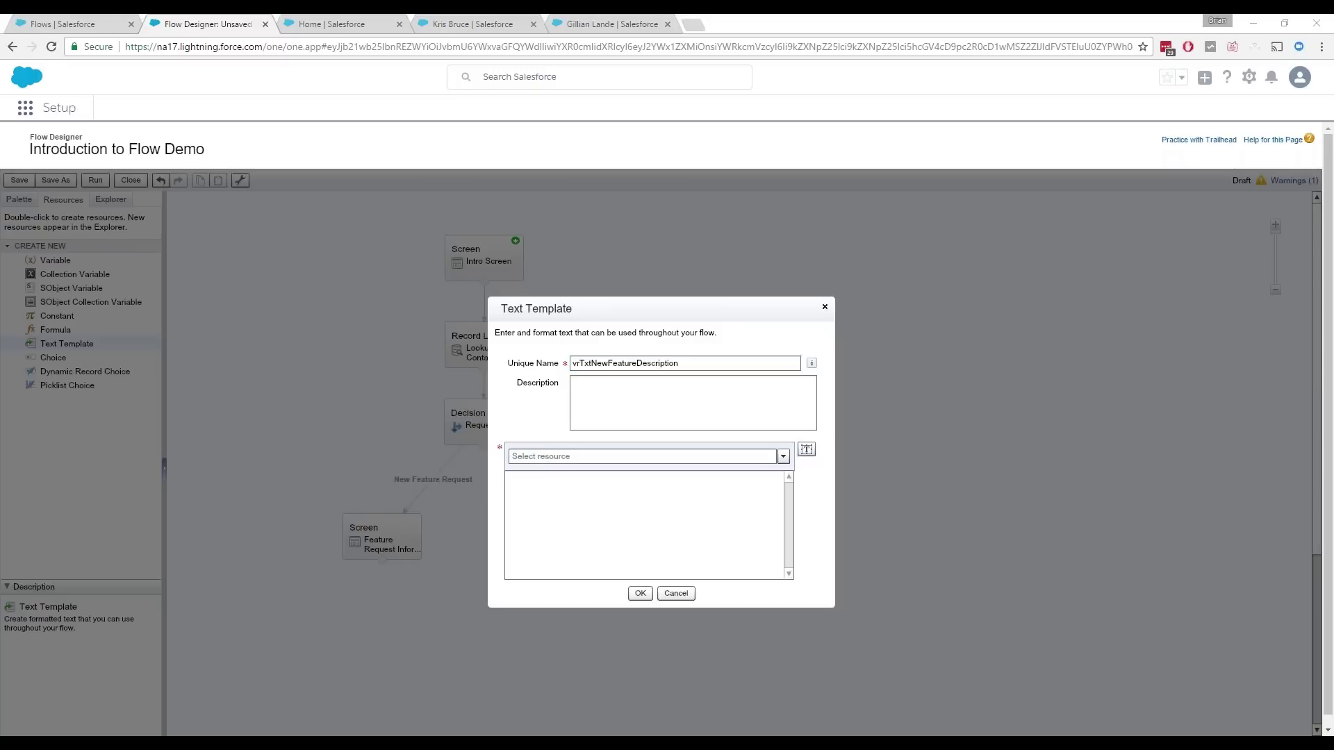
left_click(608, 519)
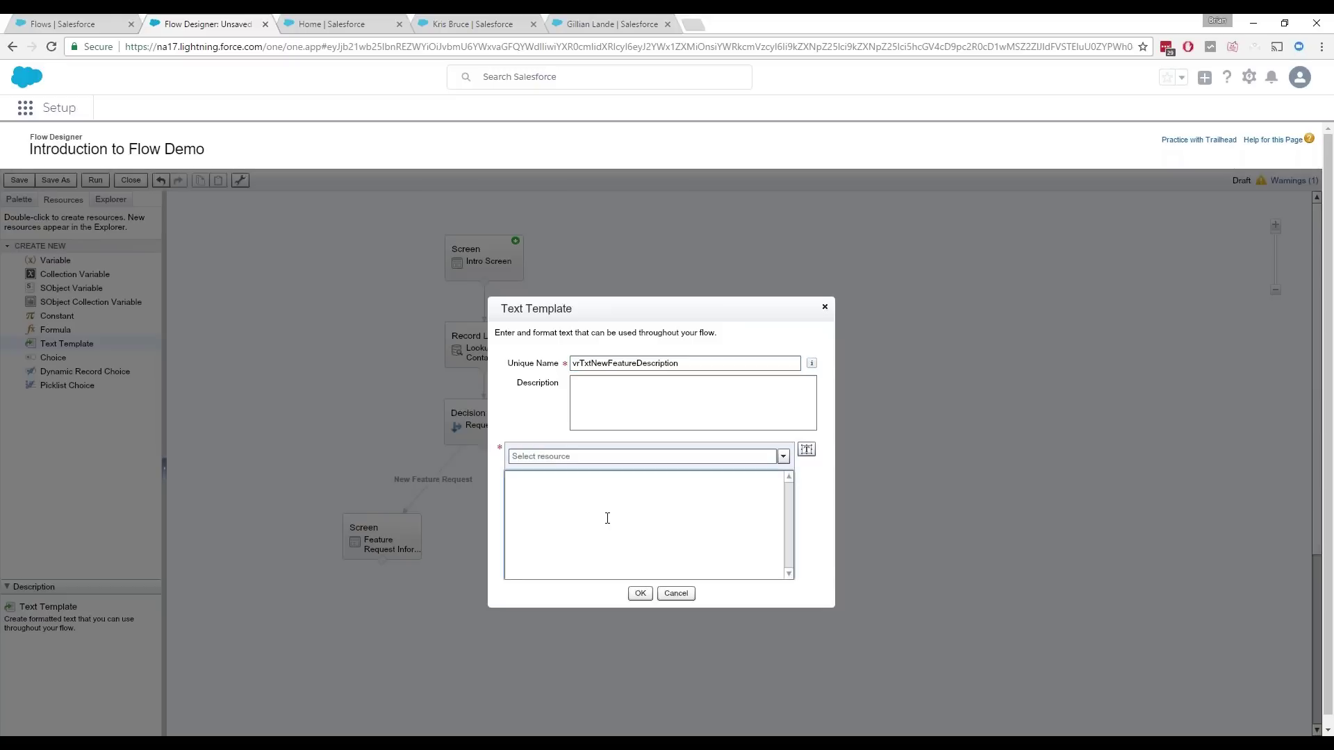
type("Executive Sponsor: {!Executive_Sponsor} Feature Description:  {!Feature_Description}")
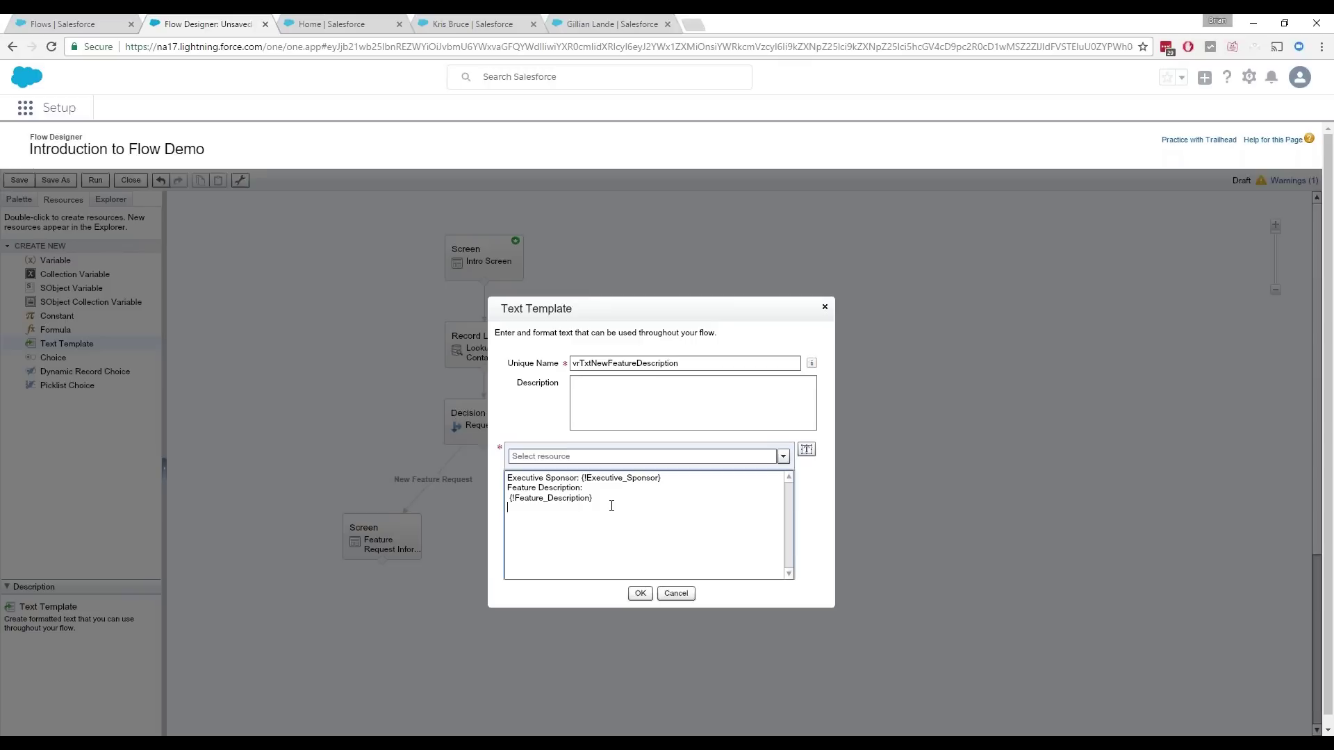
Step: Append 'Company Goals & Objectives:' with the {!Company_Goals_Objectives} merge field, then save the template
type("Company Goals & Objectives:")
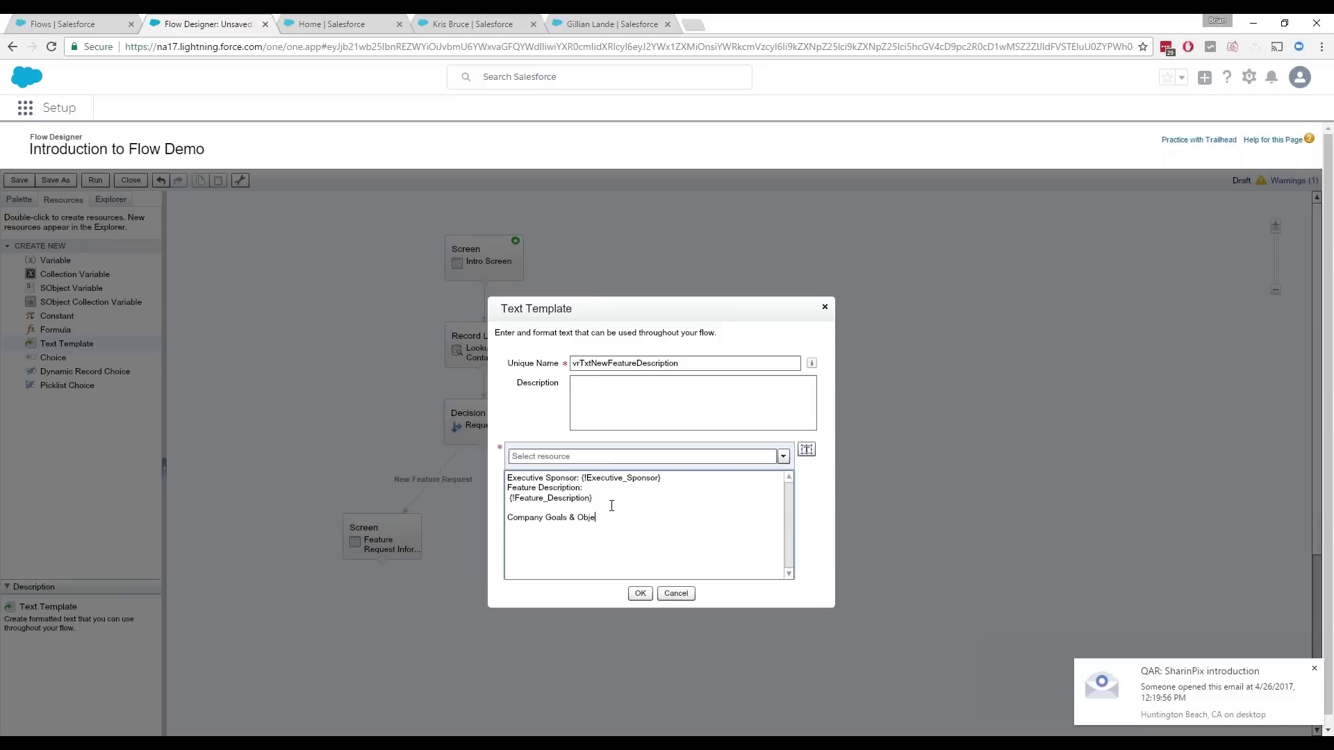
left_click(616, 456)
type("co")
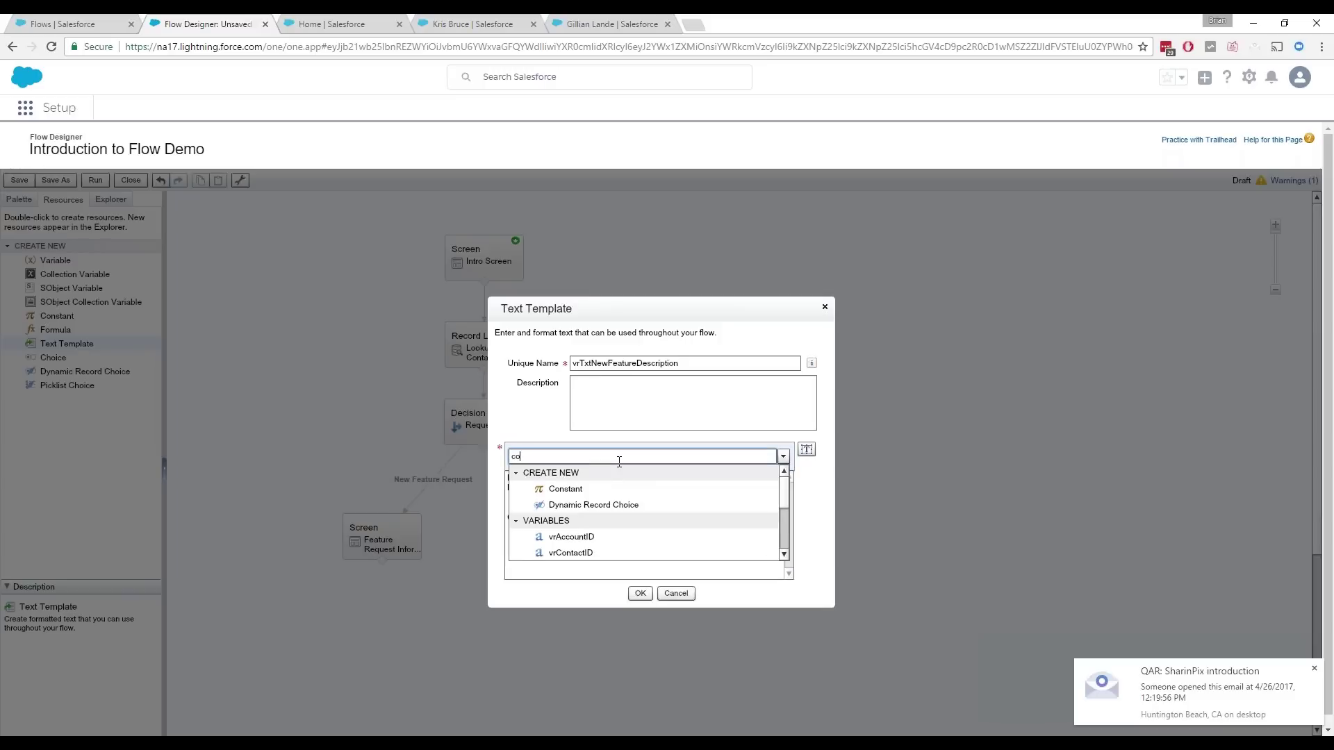
type("mpan")
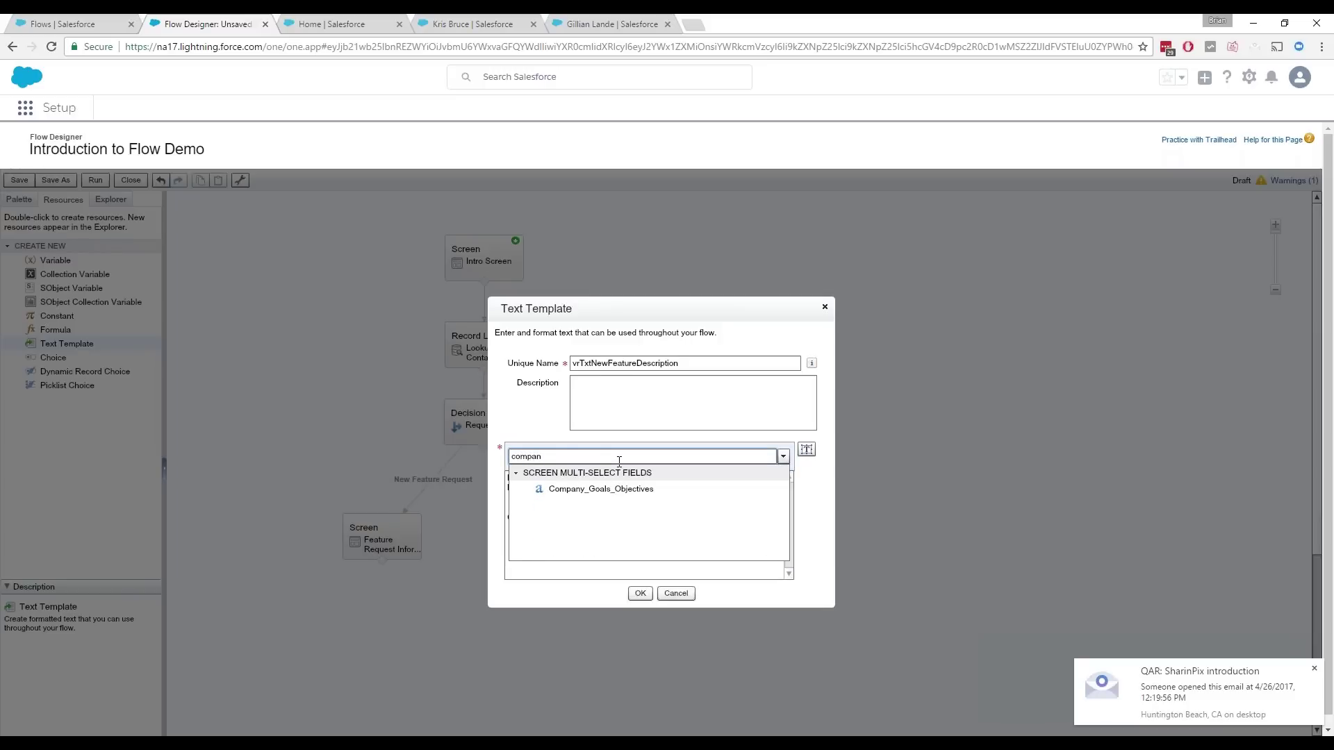
left_click(680, 491)
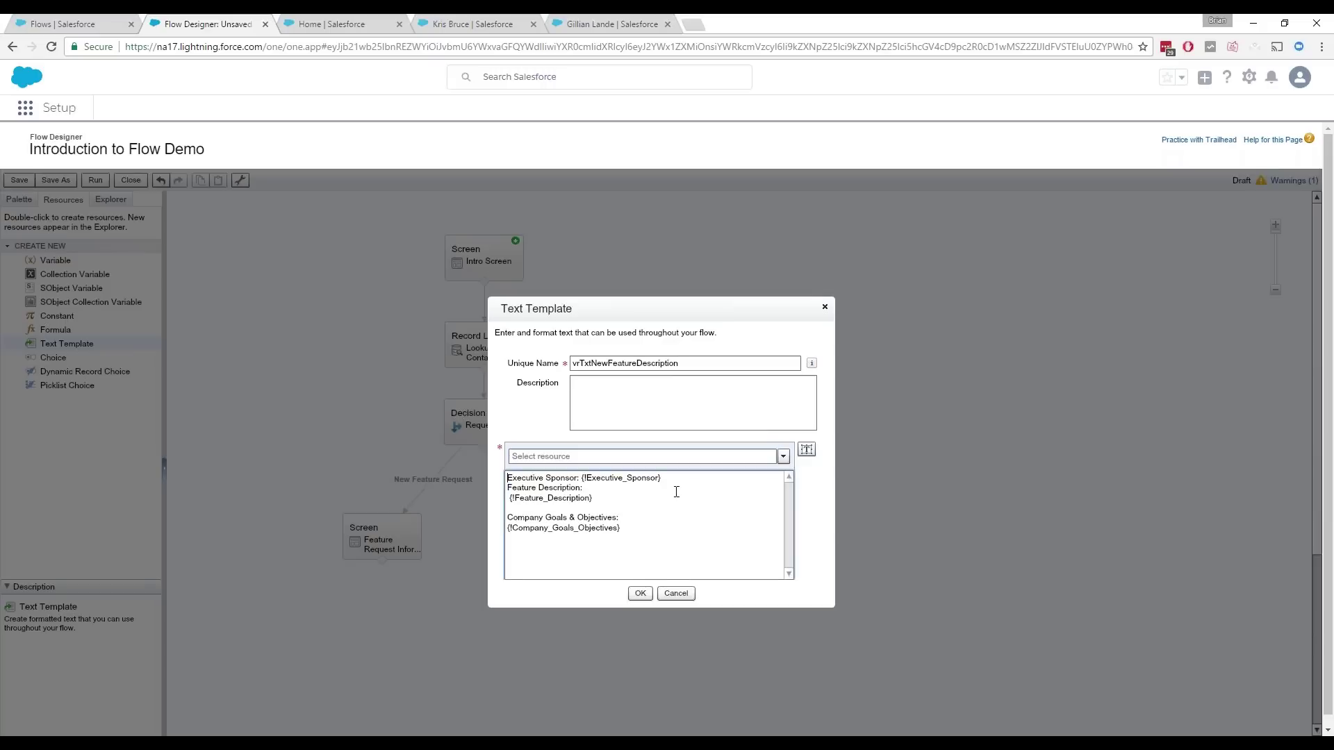
left_click_drag(642, 532, 498, 530)
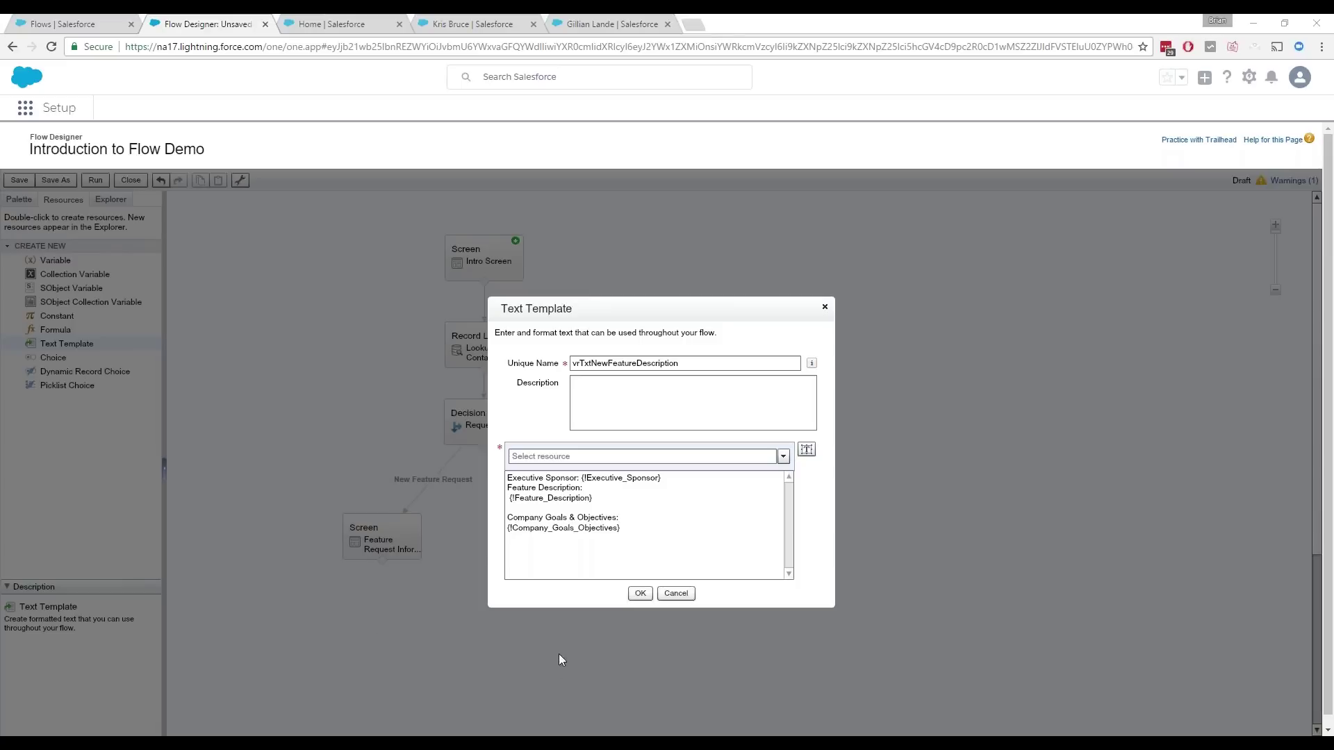
left_click(640, 594)
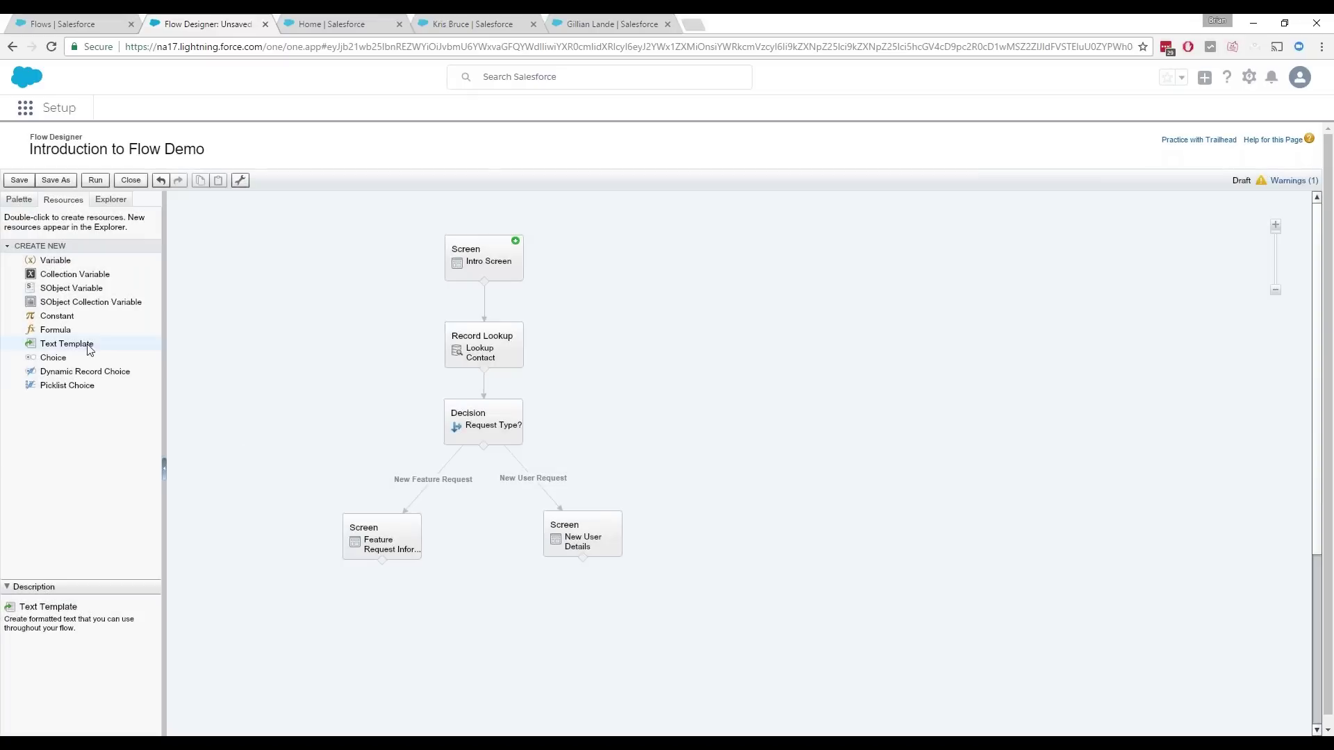
Step: Create the vrTxtNewUserDescription template with pasted Name, Email, Title, Time Zone and Manager lines
double_click(89, 347)
type("vrTxtNewUserDescription")
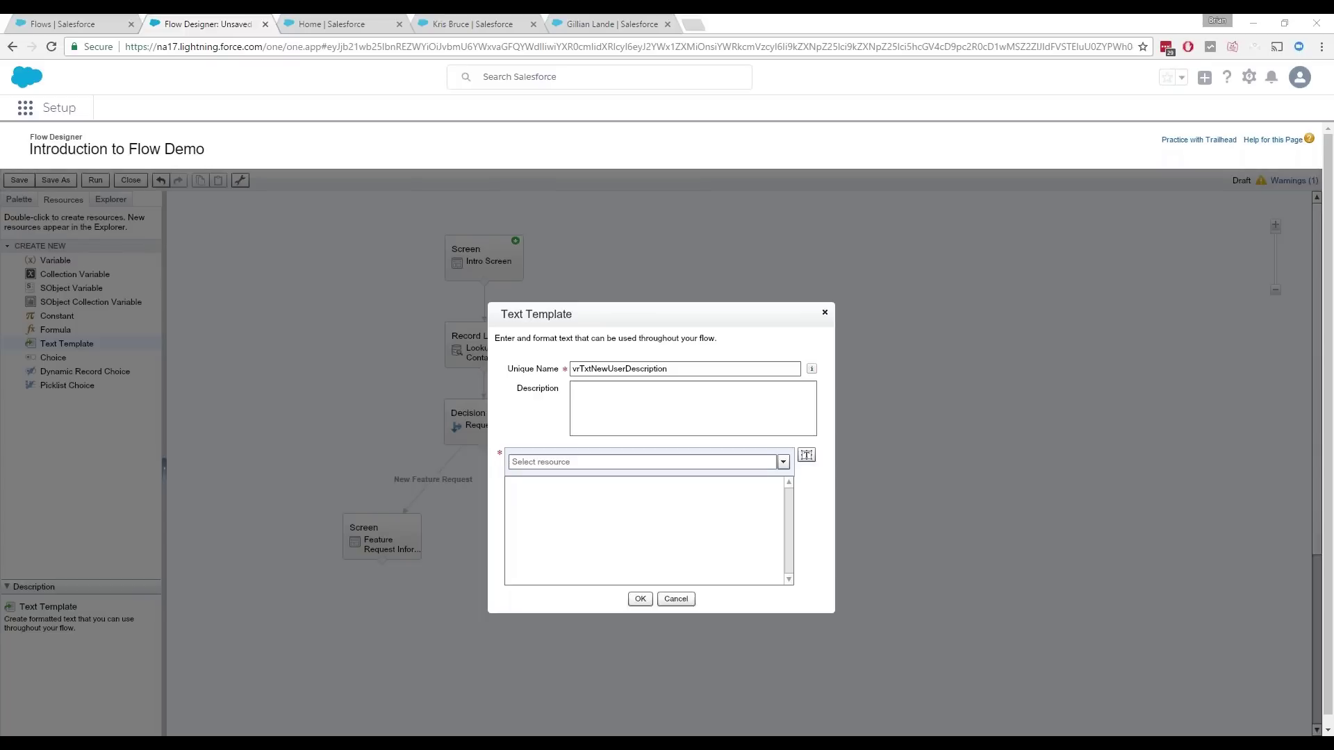
left_click(536, 484)
type("Below are the values for the new user.  Name: {!Name} Email: {!Email} Title:  {!Title} Time Zone:  {!TimeZone} Manager: {!Manager}")
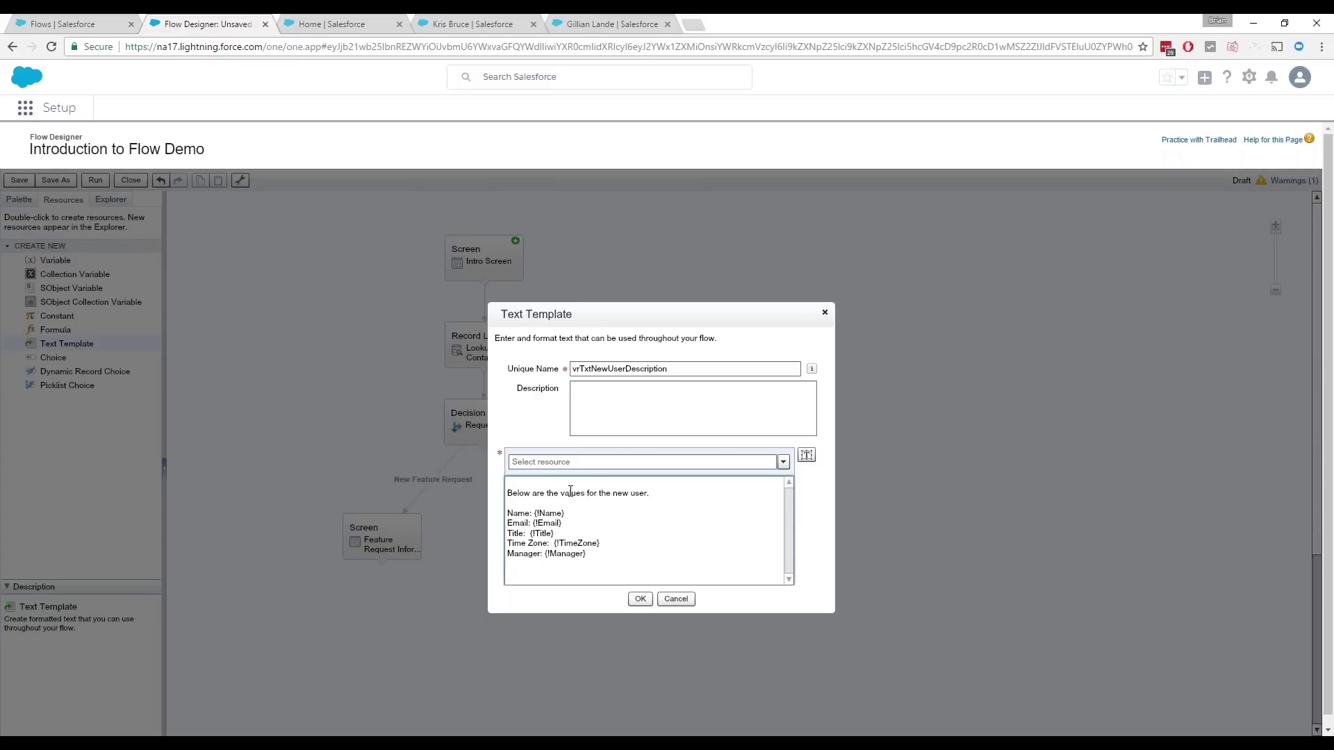
left_click(639, 599)
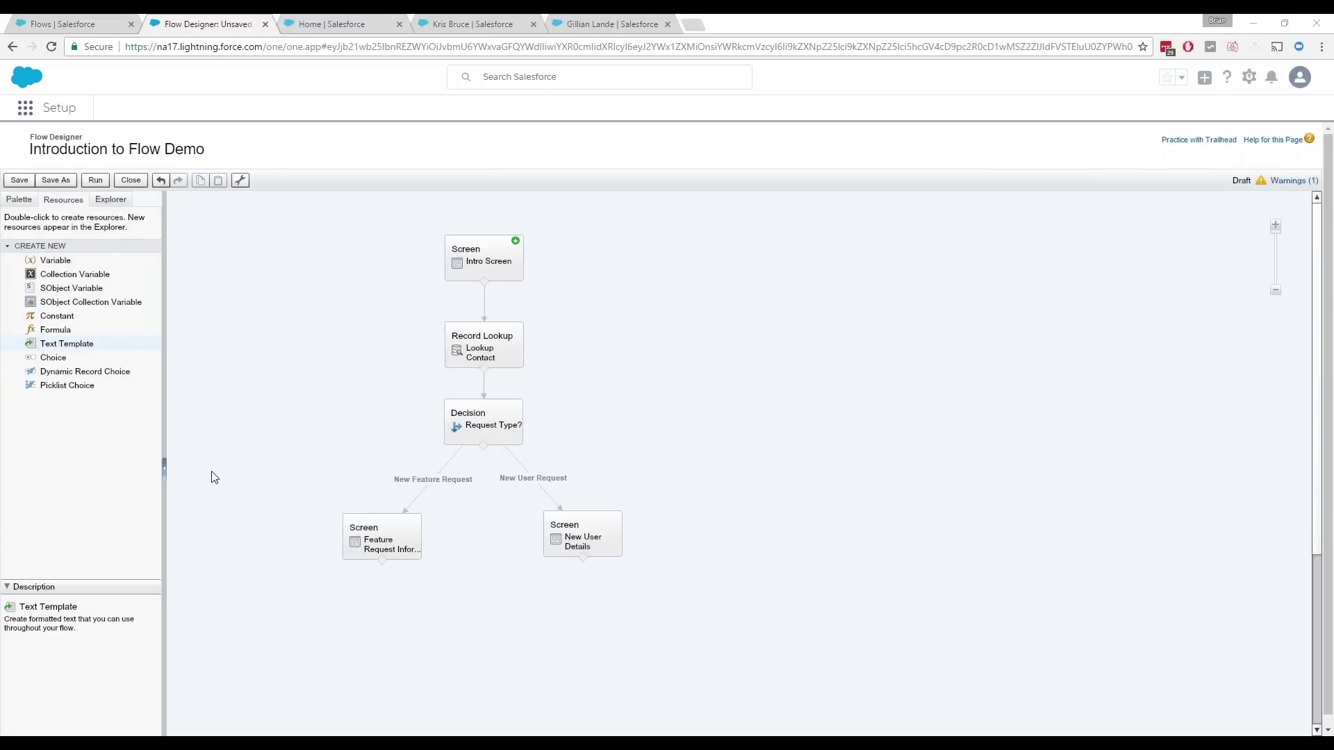
Step: Add a Record Create element named Create Case that creates a Case record
left_click(20, 201)
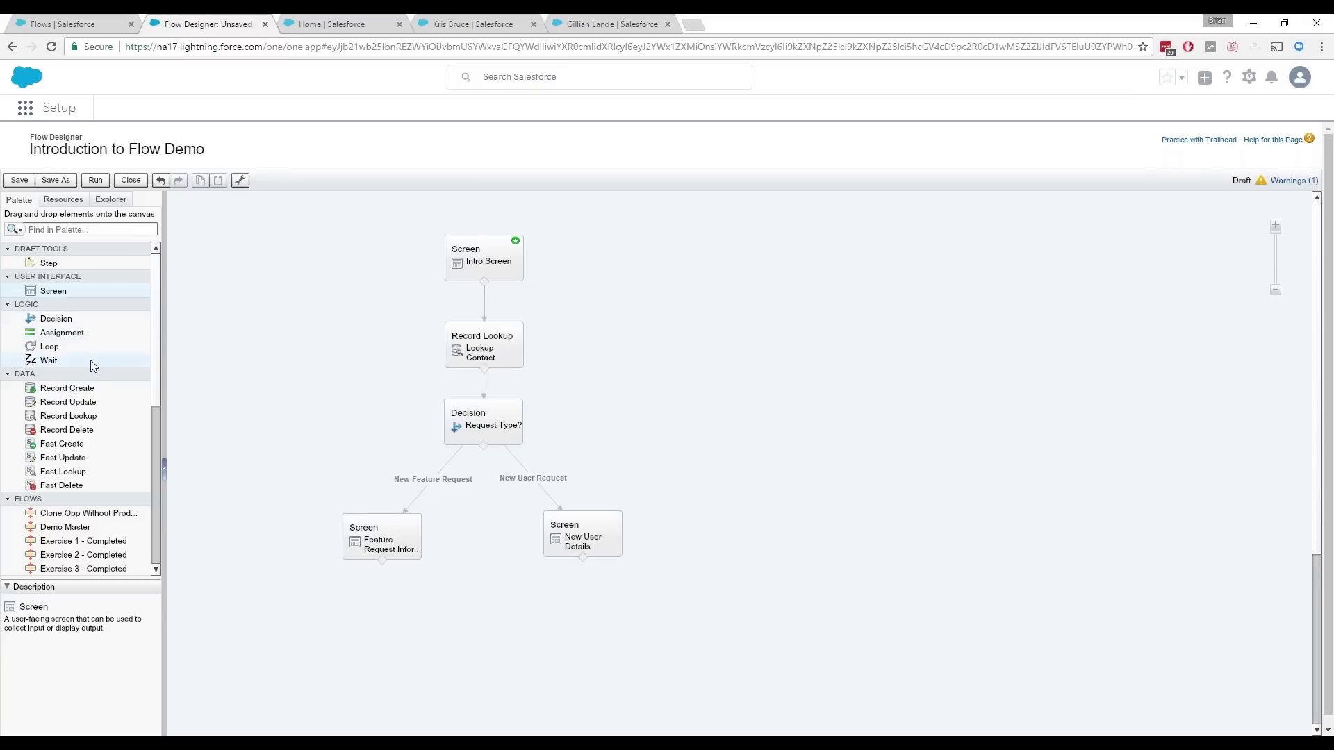
left_click_drag(89, 390, 381, 617)
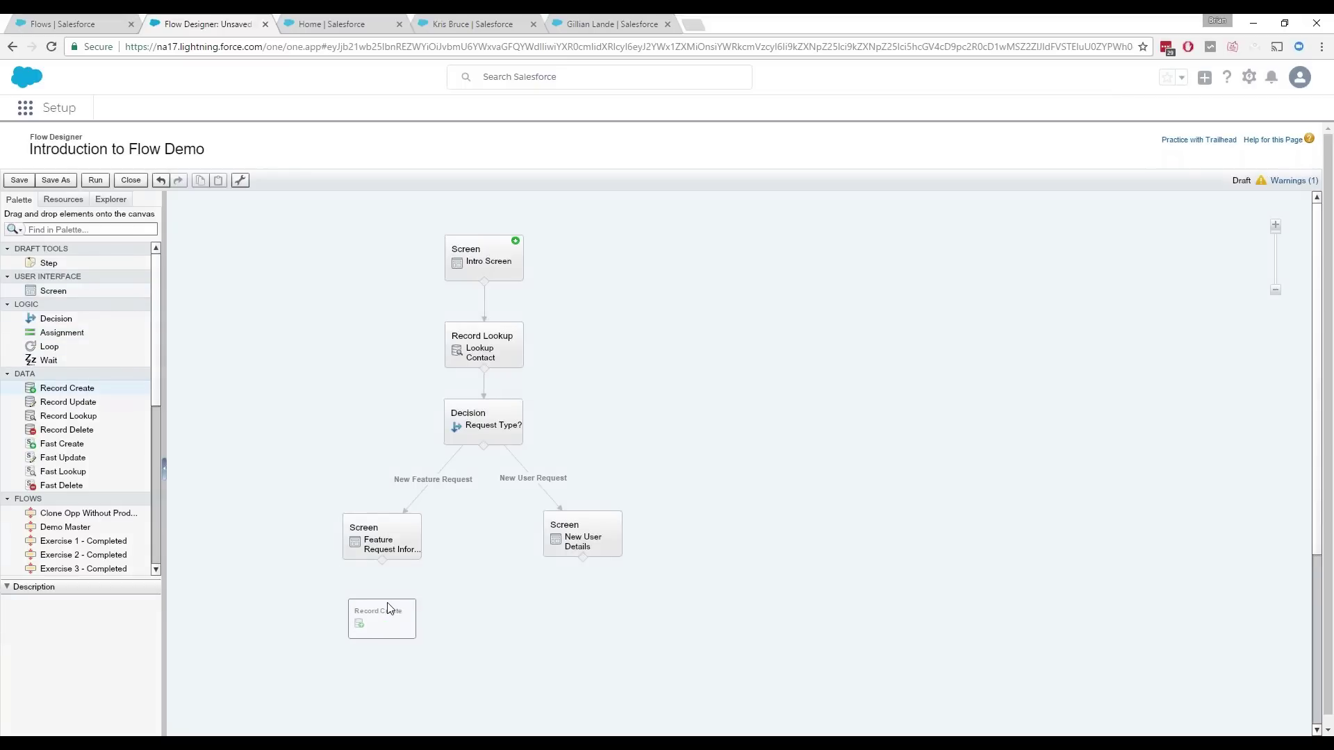
type("Create Case")
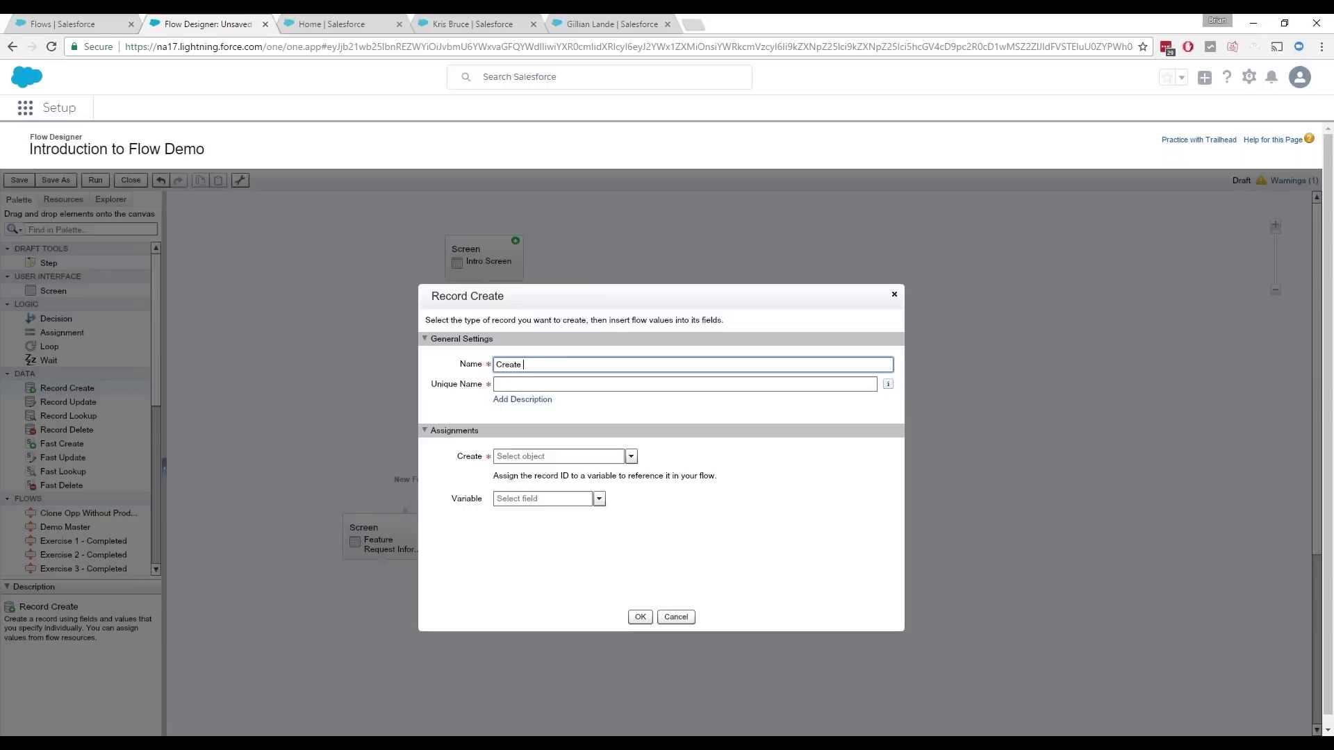
key("Tab")
left_click(574, 457)
type("Case")
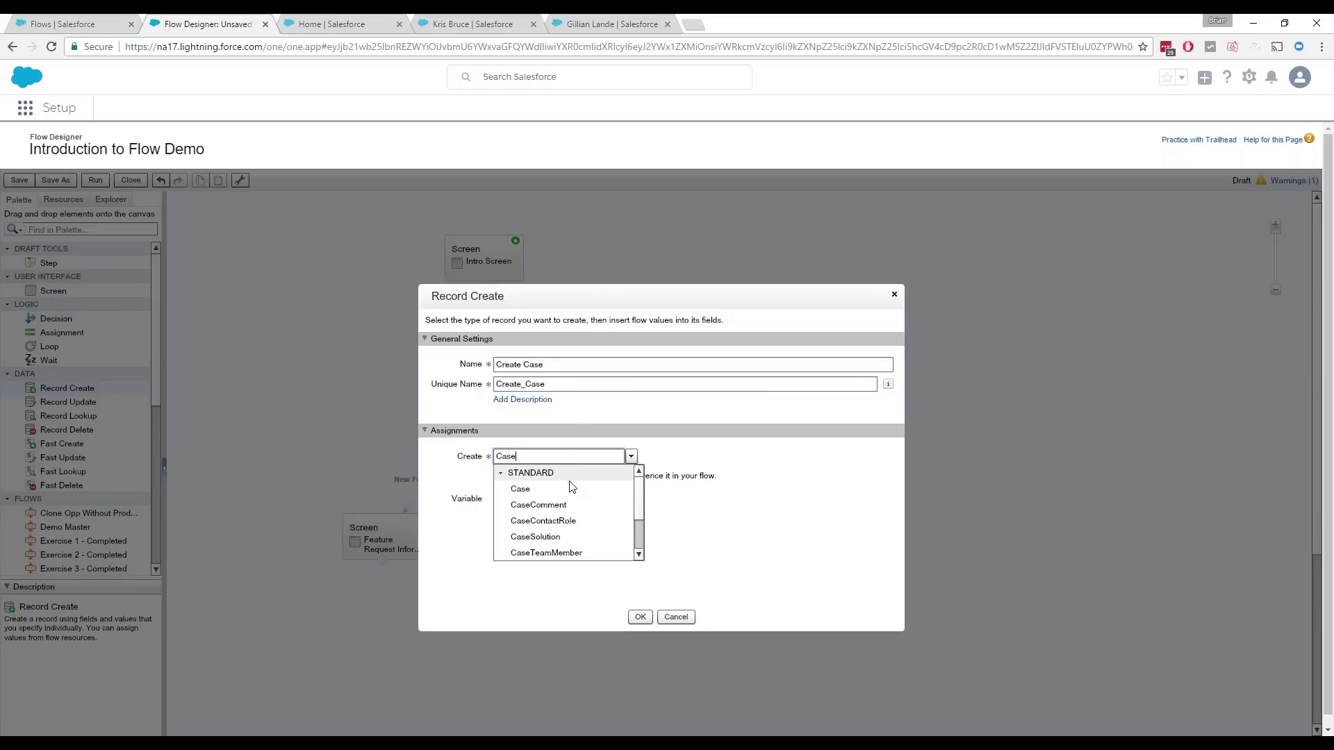
left_click(567, 485)
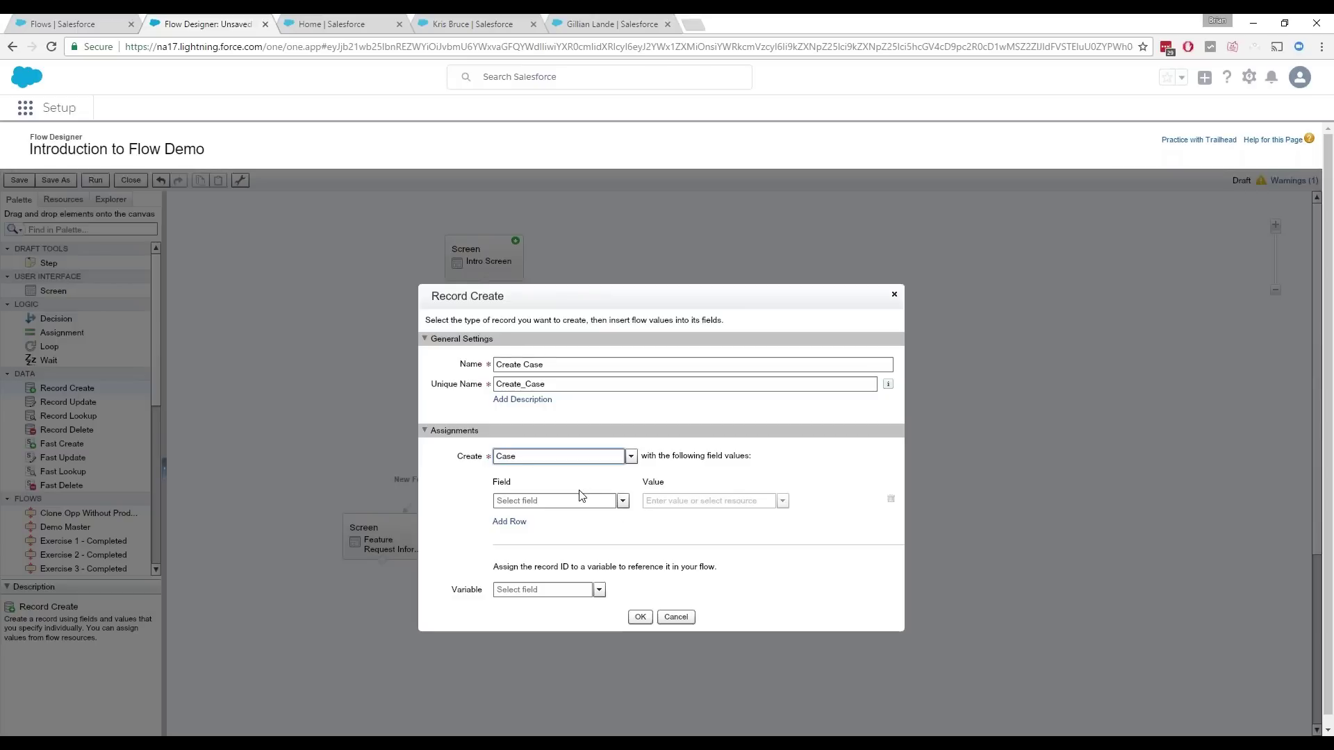
Step: Add AccountId, ContactId, Description and Subject field rows and begin choosing AccountId's value
left_click(578, 500)
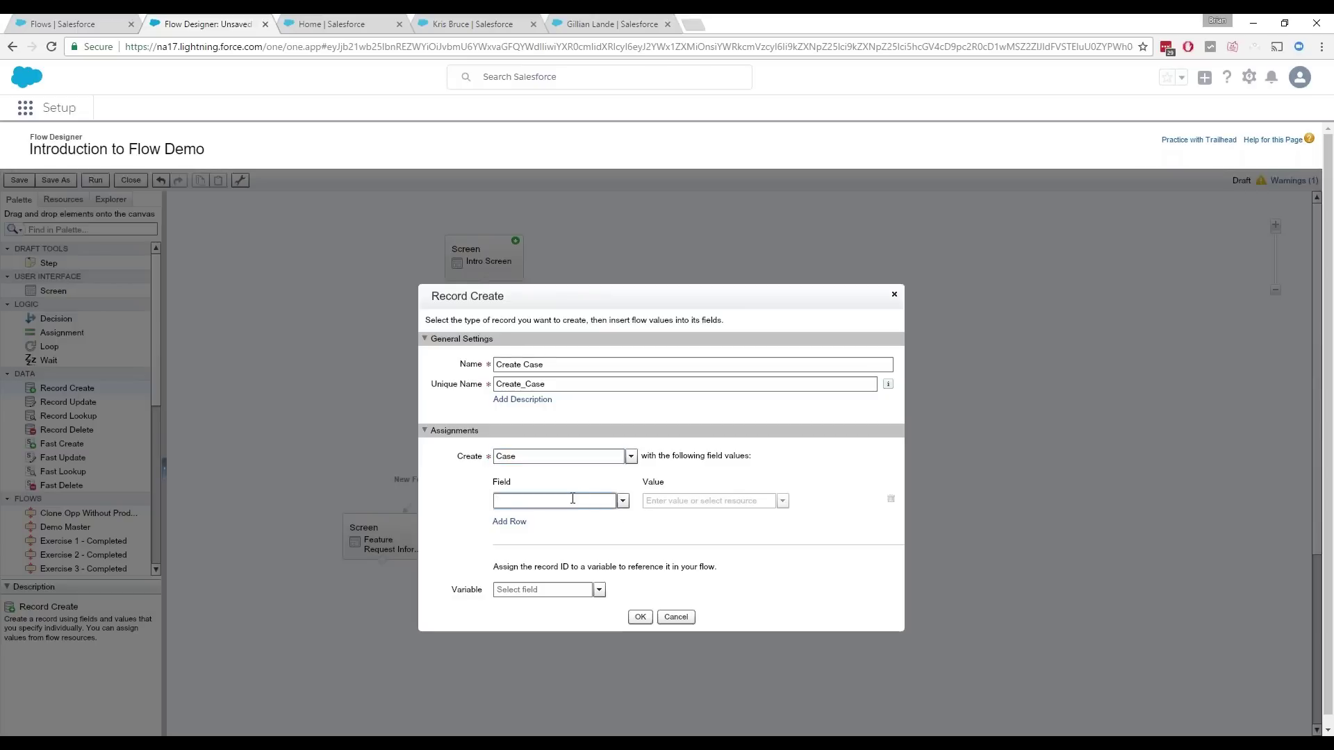
type("acc")
left_click(549, 533)
left_click(513, 540)
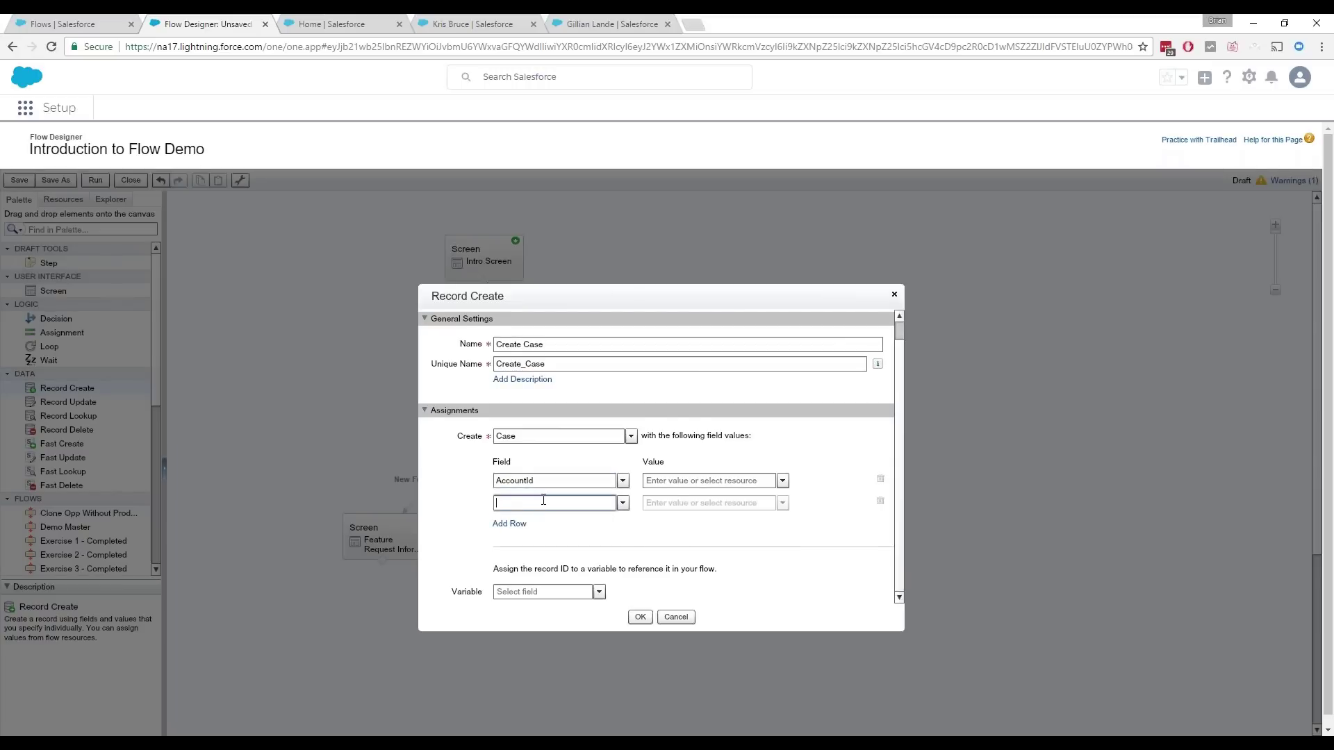
type("con")
left_click(515, 537)
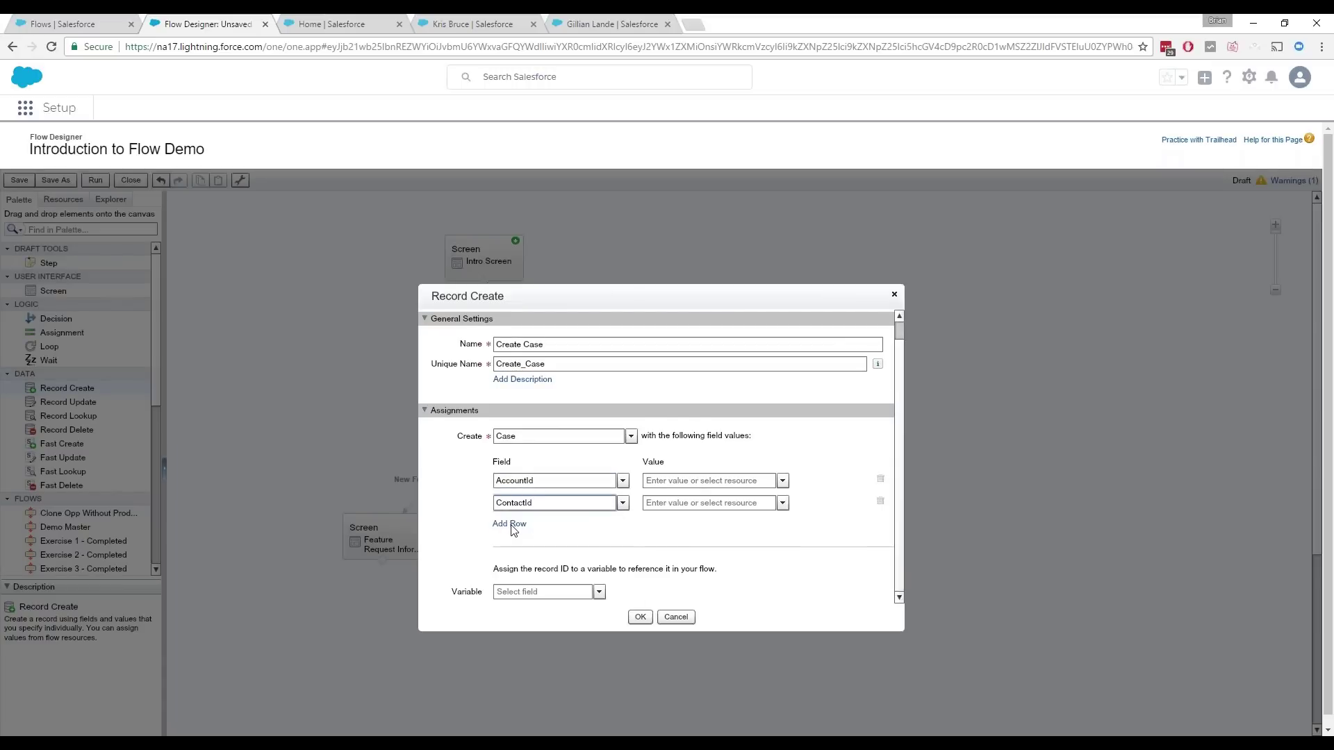
left_click(513, 526)
type("des")
left_click(532, 535)
left_click(512, 524)
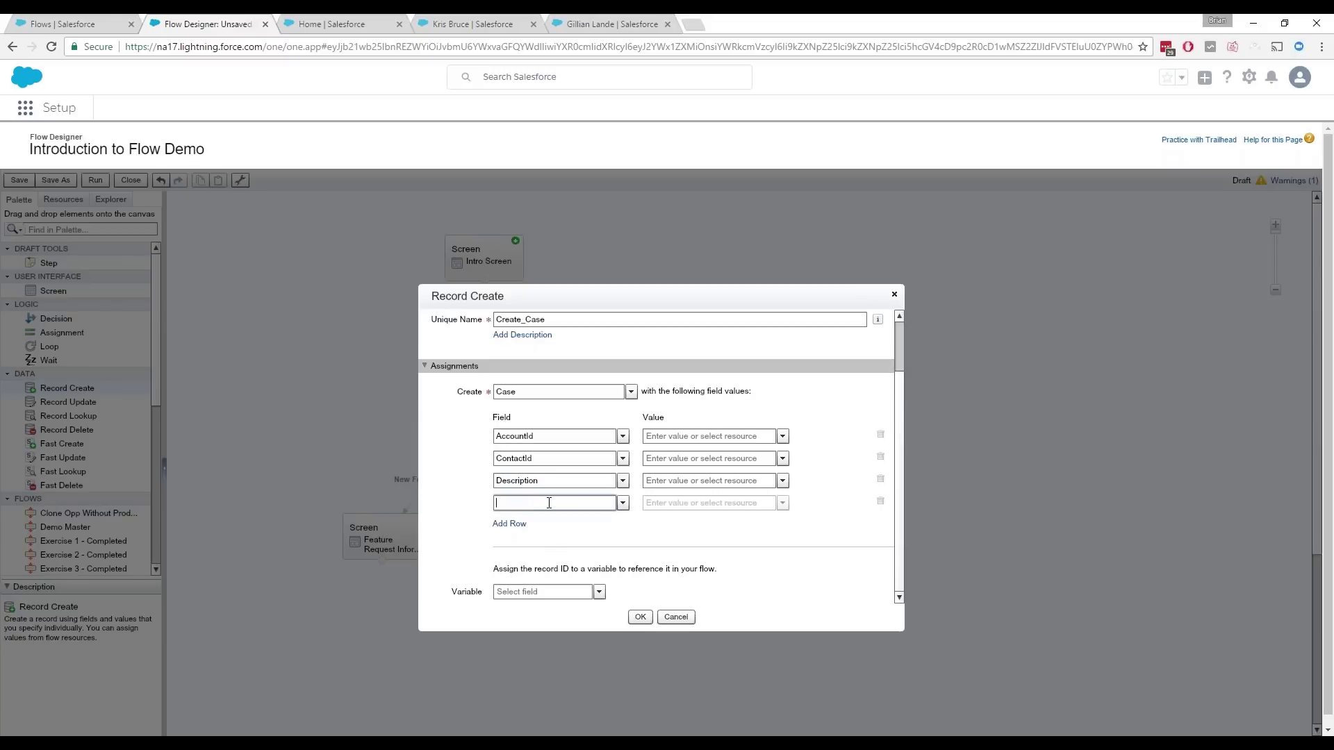
type("sub")
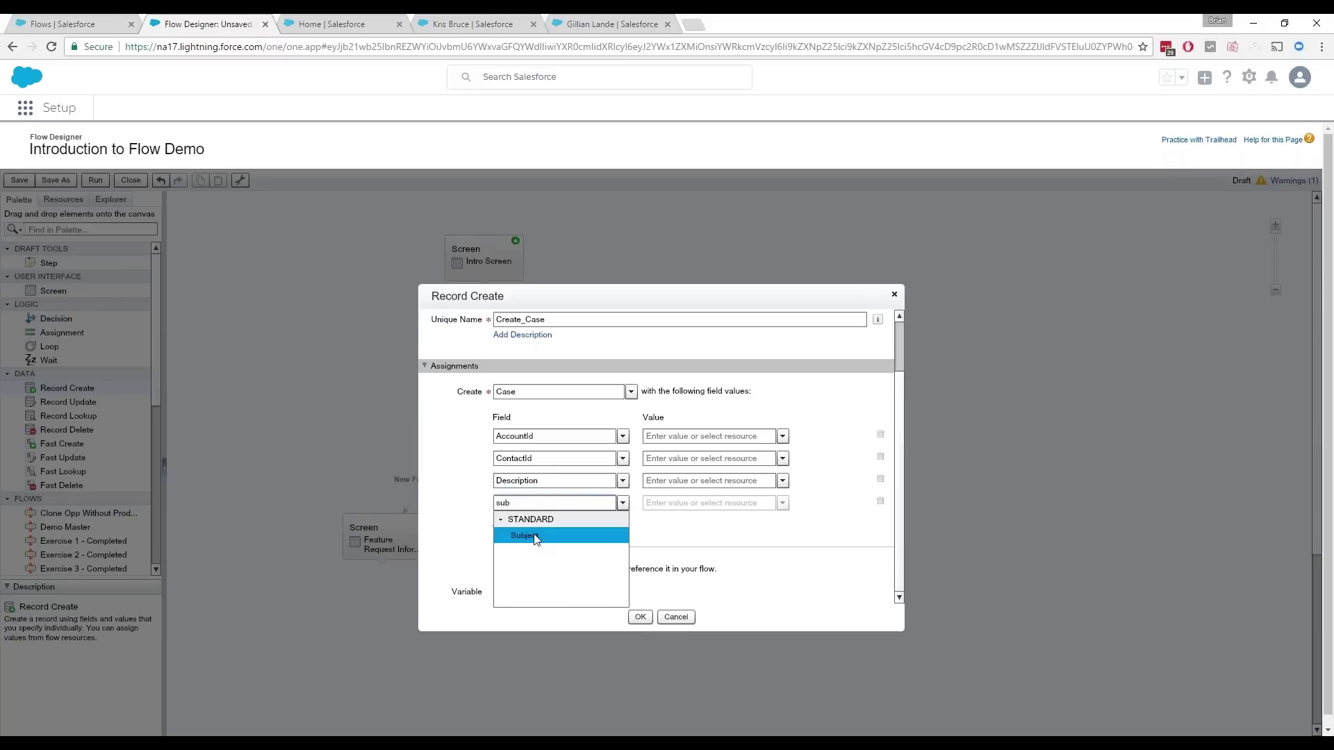
left_click(537, 533)
left_click(731, 437)
type("vr")
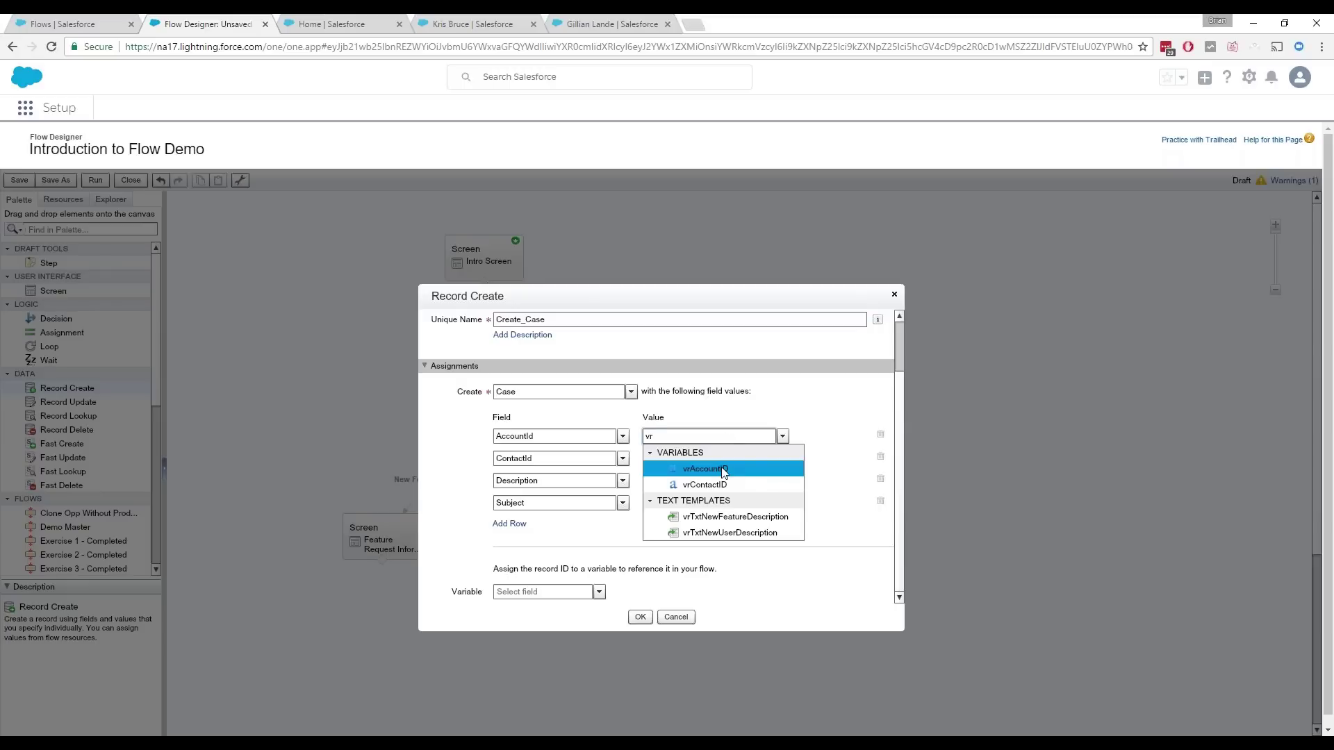
Step: Map Create Case fields: AccountId→vrAccountID, ContactId→vrContactID, Description→vrTxtNewFeatureDescription, Subject→Request_Type
left_click(723, 471)
left_click(707, 460)
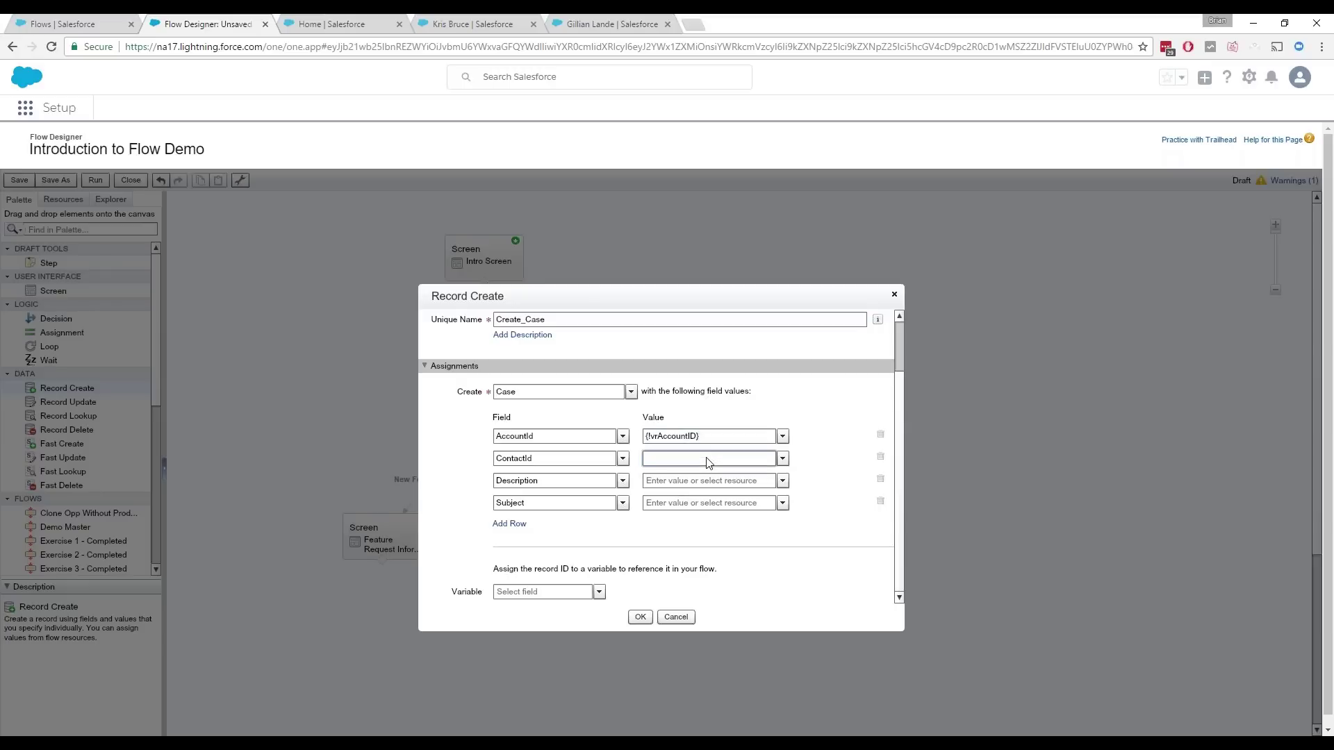
type("vr")
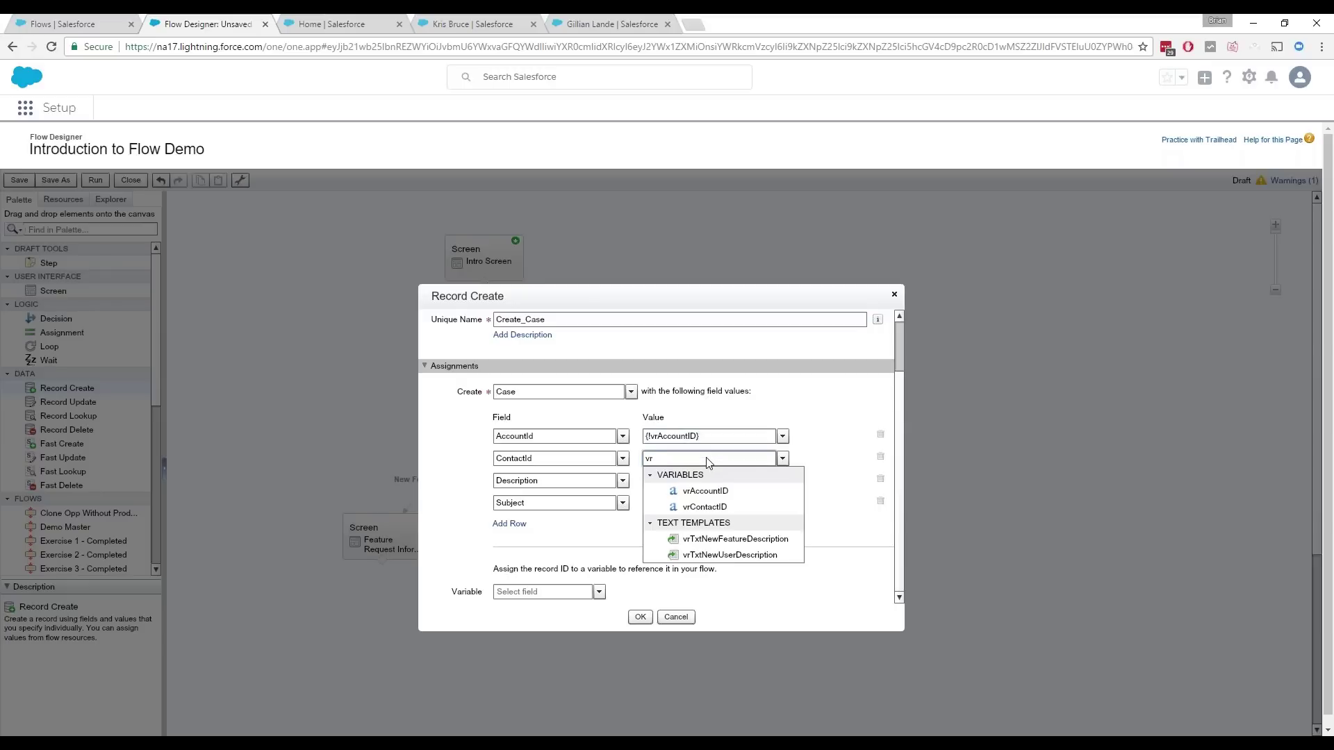
type("c")
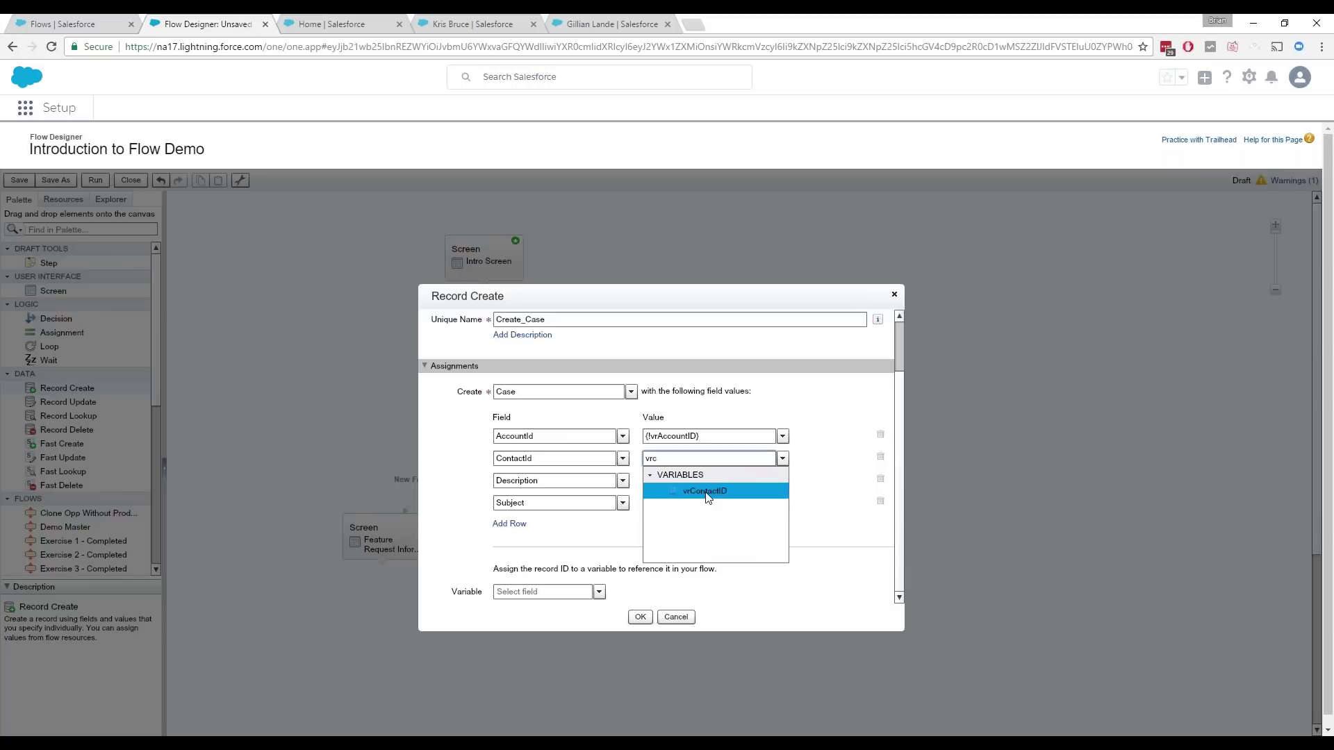
left_click(706, 492)
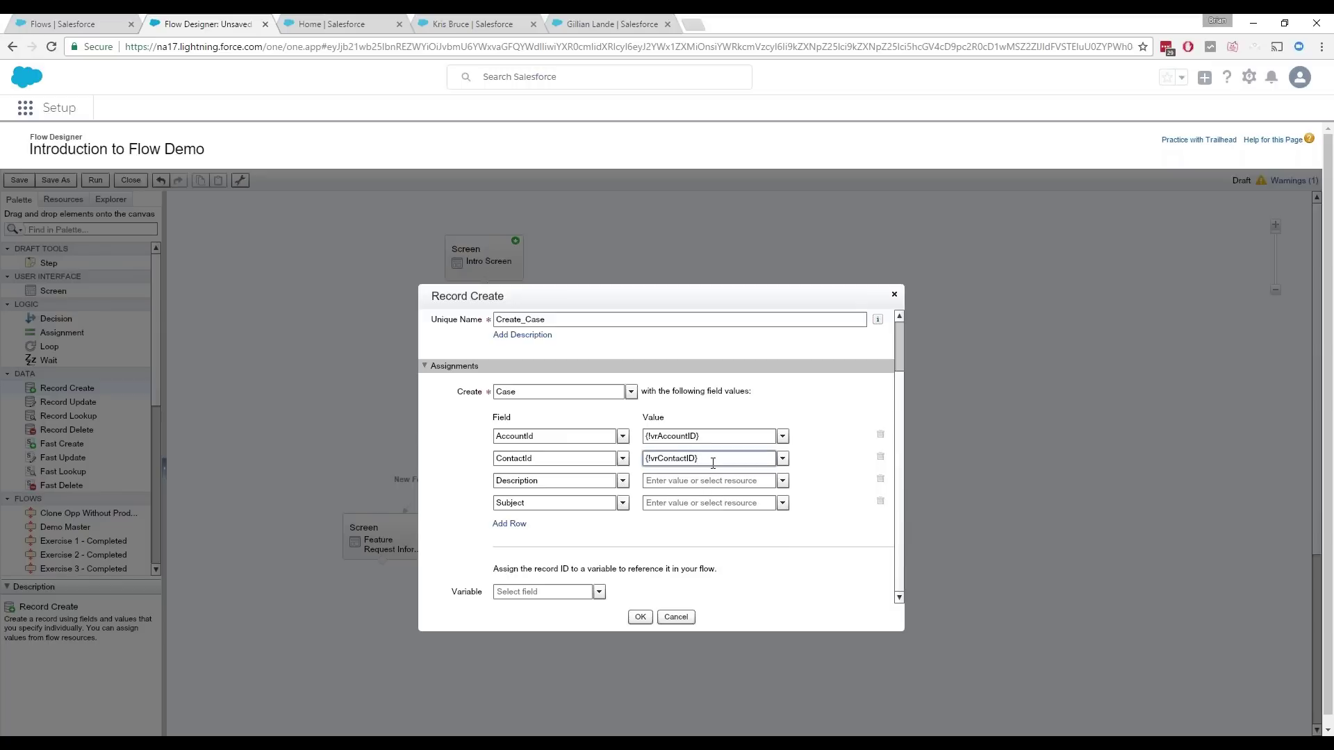
left_click(711, 484)
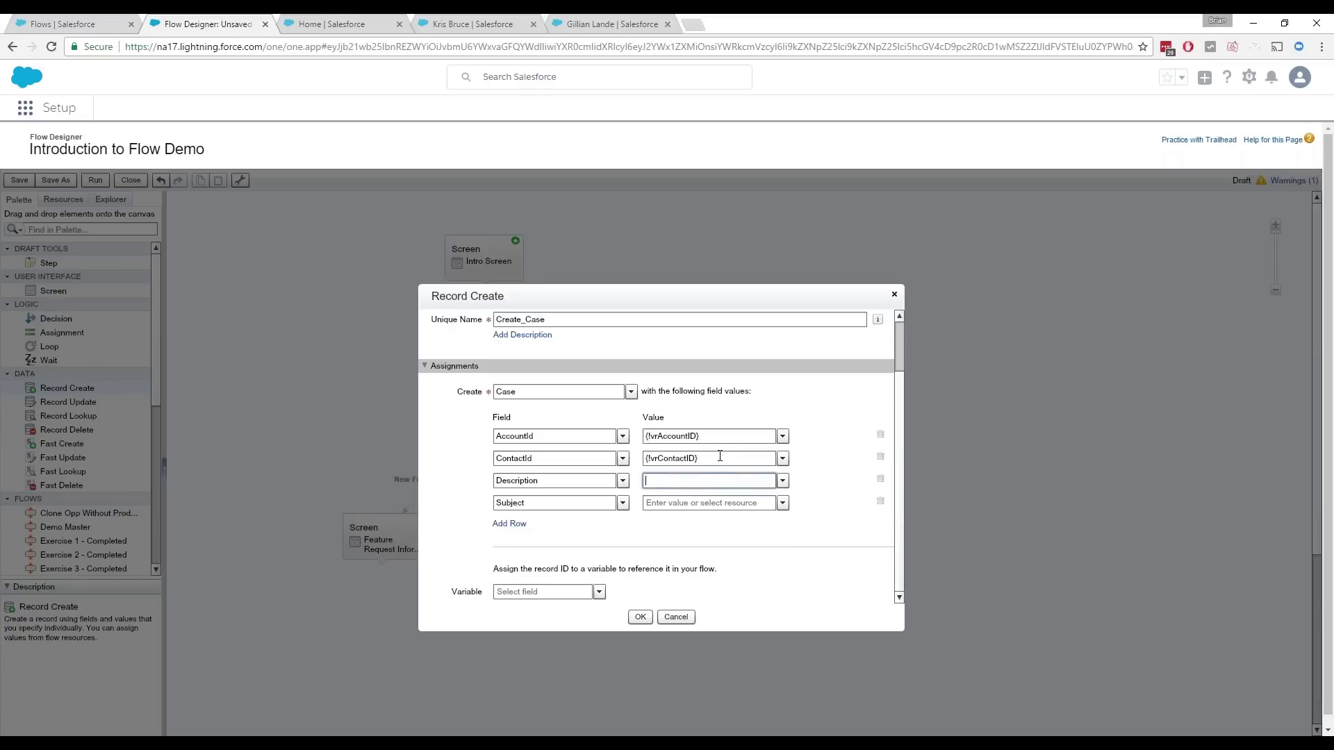
type("vrt")
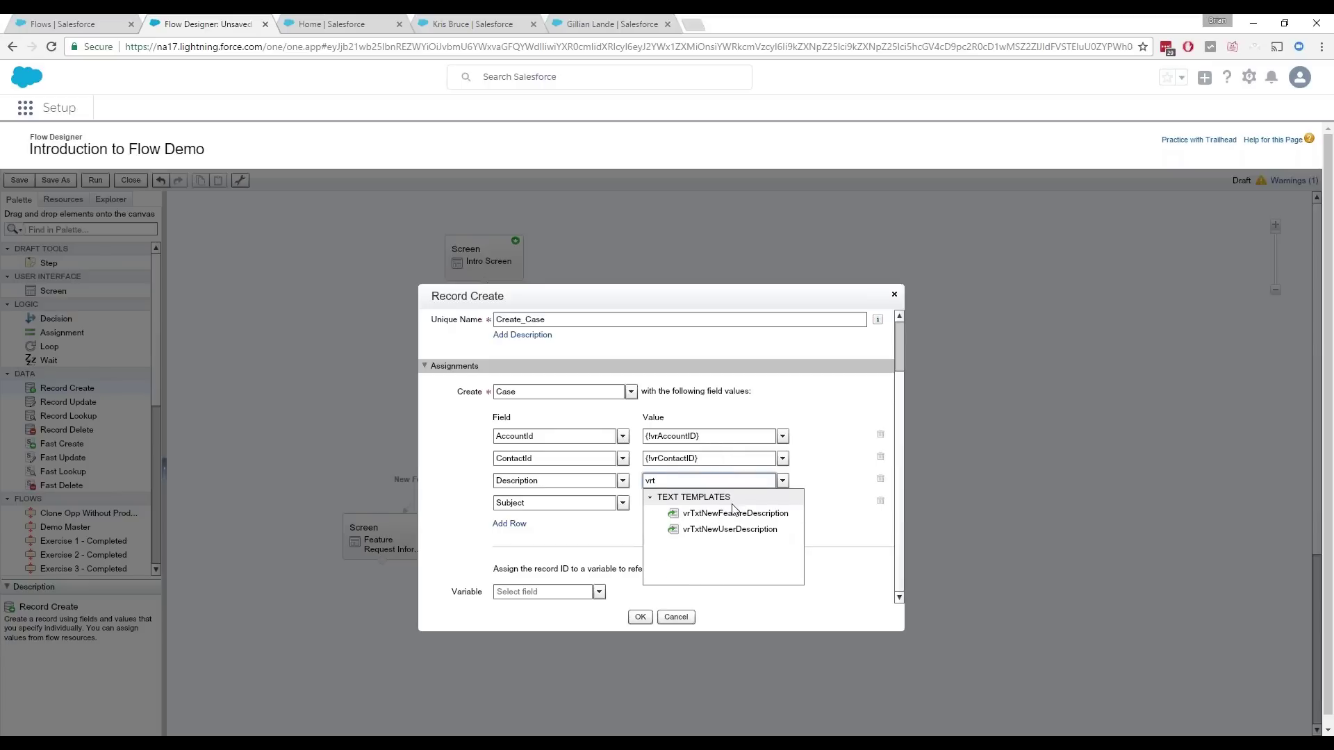
left_click(735, 514)
left_click(730, 503)
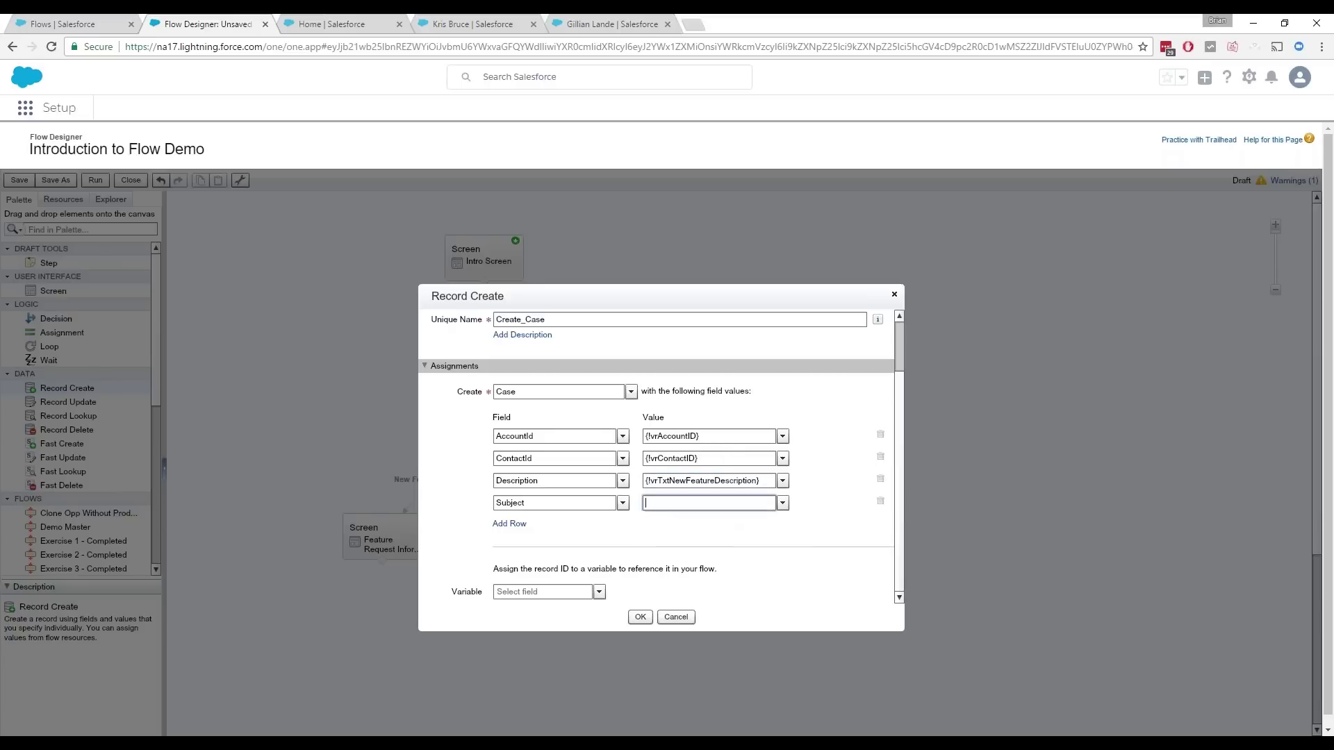
type("req")
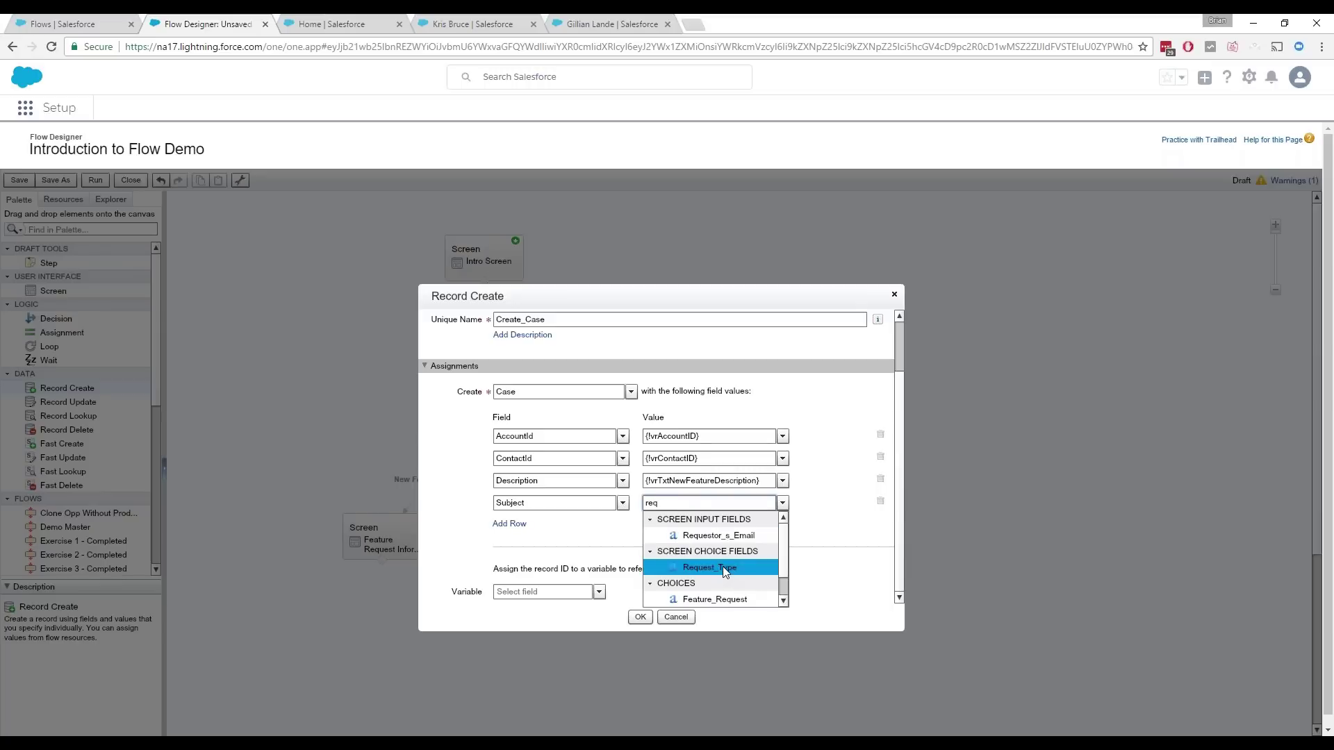
left_click(725, 569)
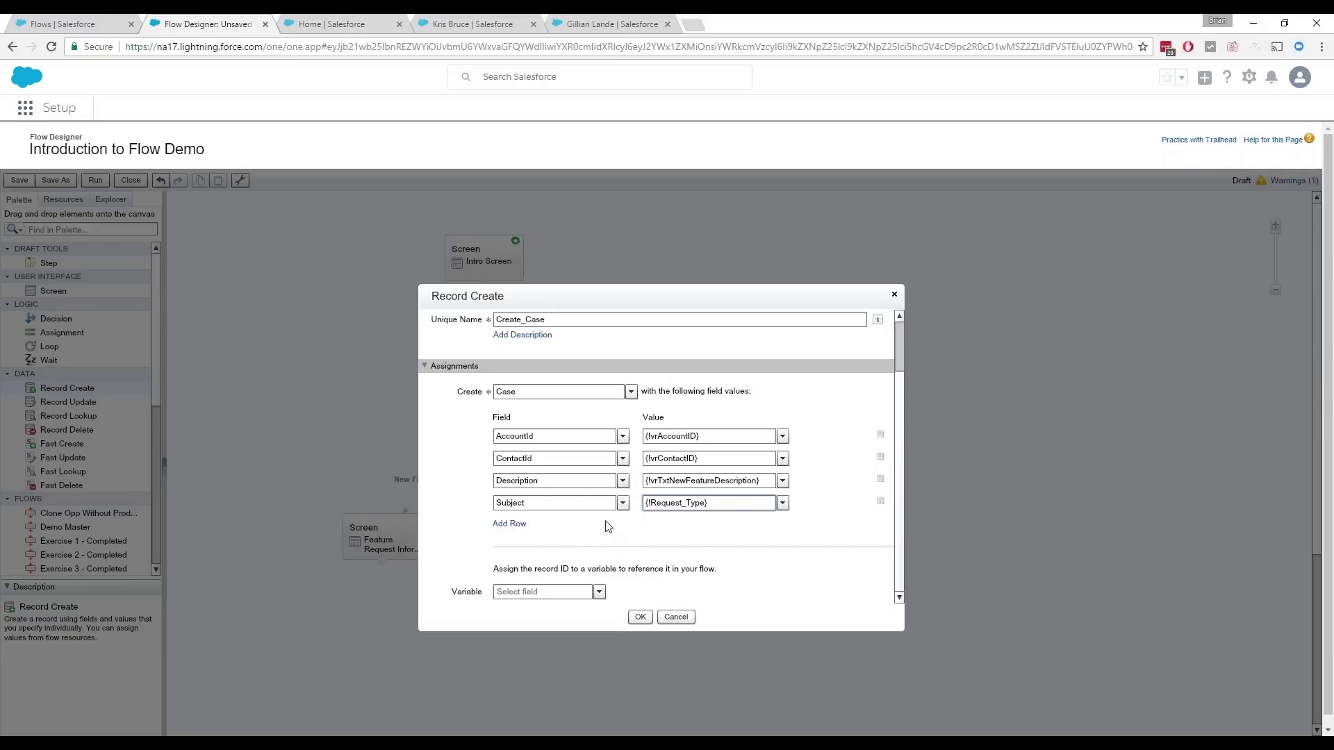
left_click(639, 619)
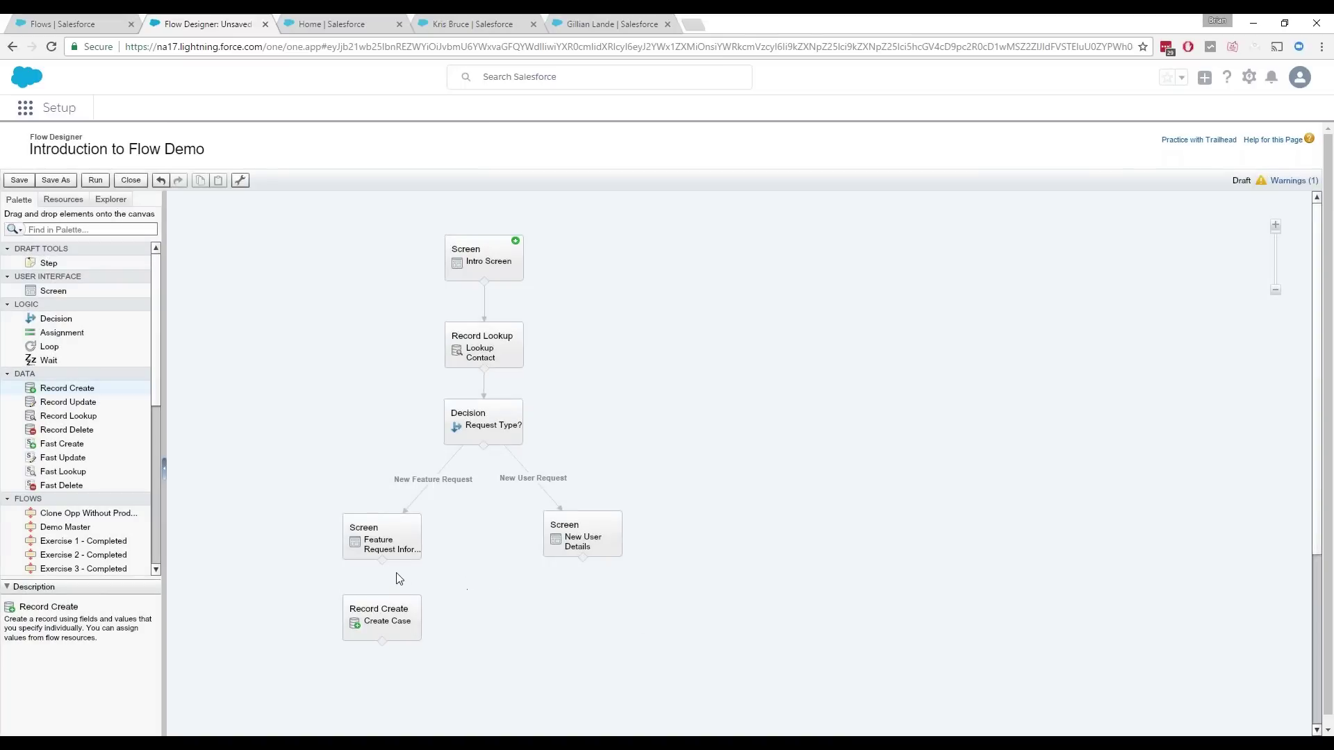
Step: Connect Feature Request to Create Case and paste a copy of Create Case under New User Details
left_click_drag(383, 561, 381, 607)
left_click(387, 629)
left_click(199, 182)
left_click(217, 185)
mouse_move(400, 638)
left_mouse_down()
mouse_move(505, 638)
mouse_move(580, 613)
left_mouse_up()
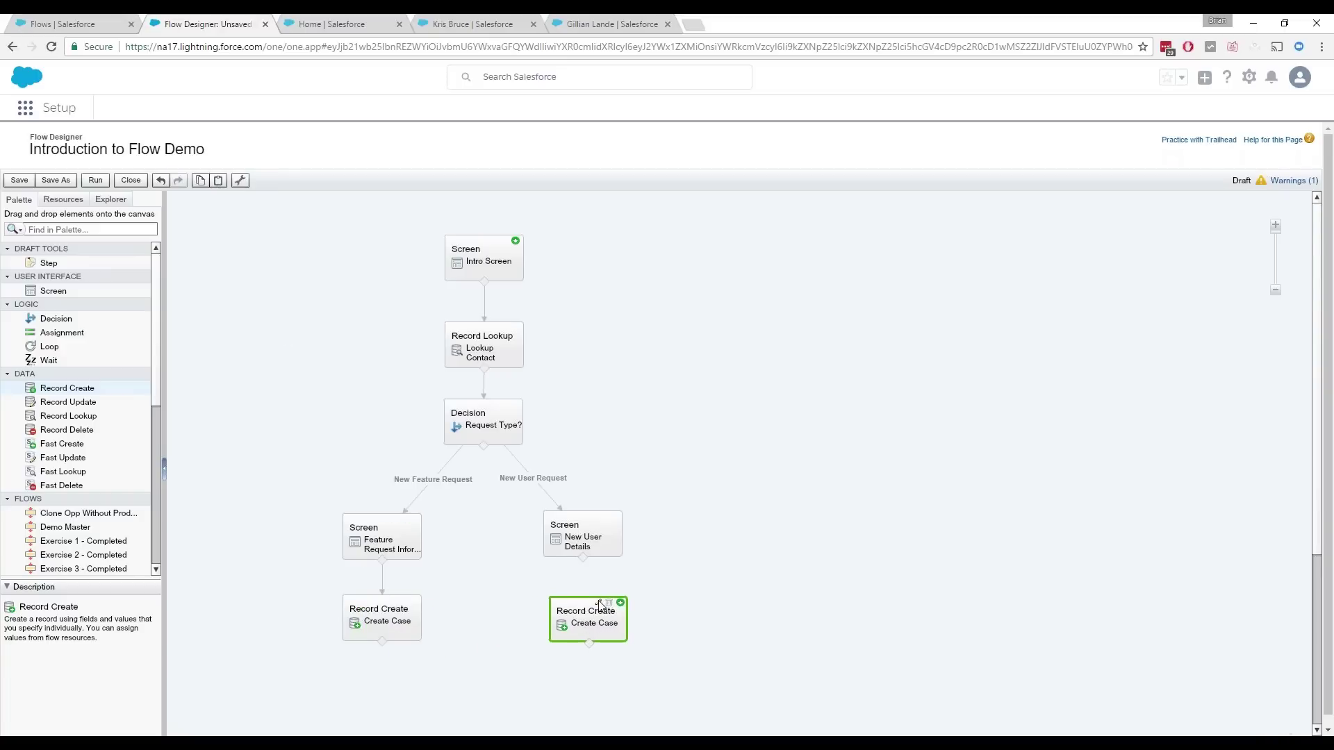
Step: Set the copied Create Case's Description to vrTxtNewUserDescription and align it under New User Details
left_click(598, 604)
left_click_drag(773, 480, 623, 490)
type("vr")
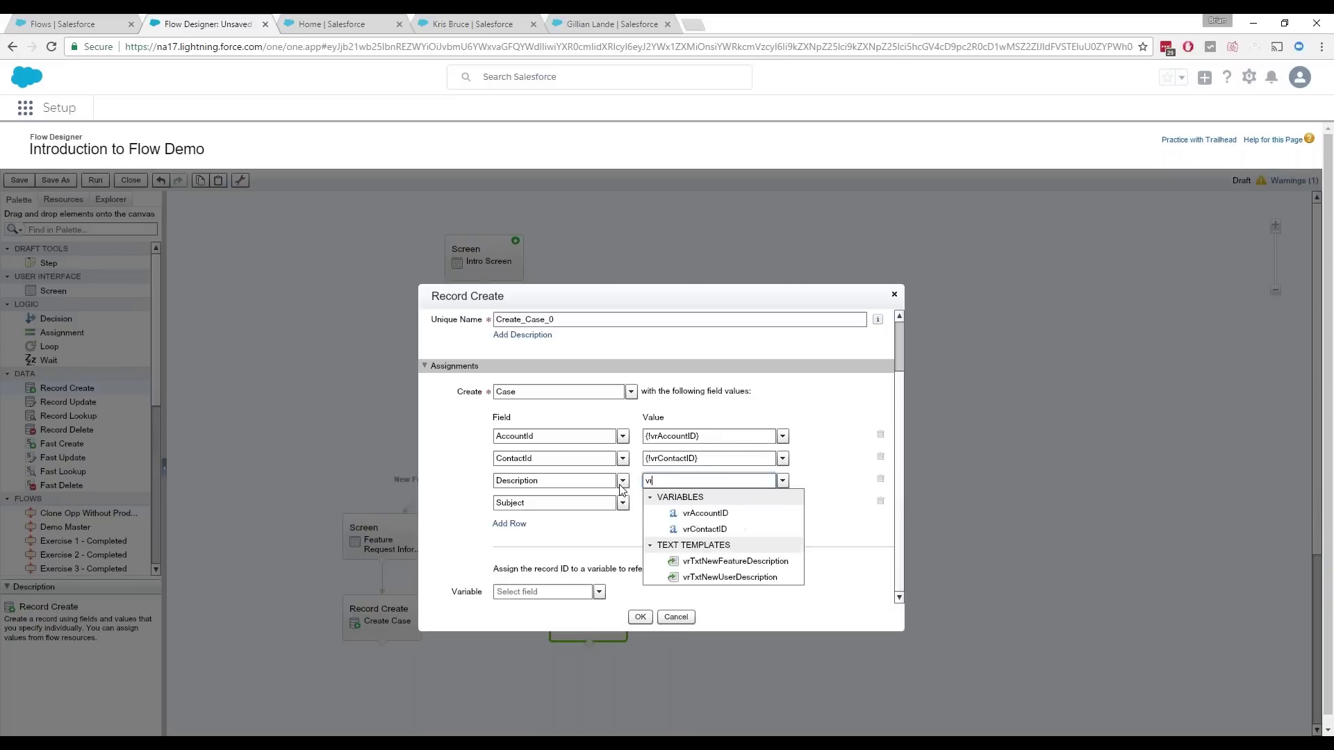
type("Txt")
left_click(717, 531)
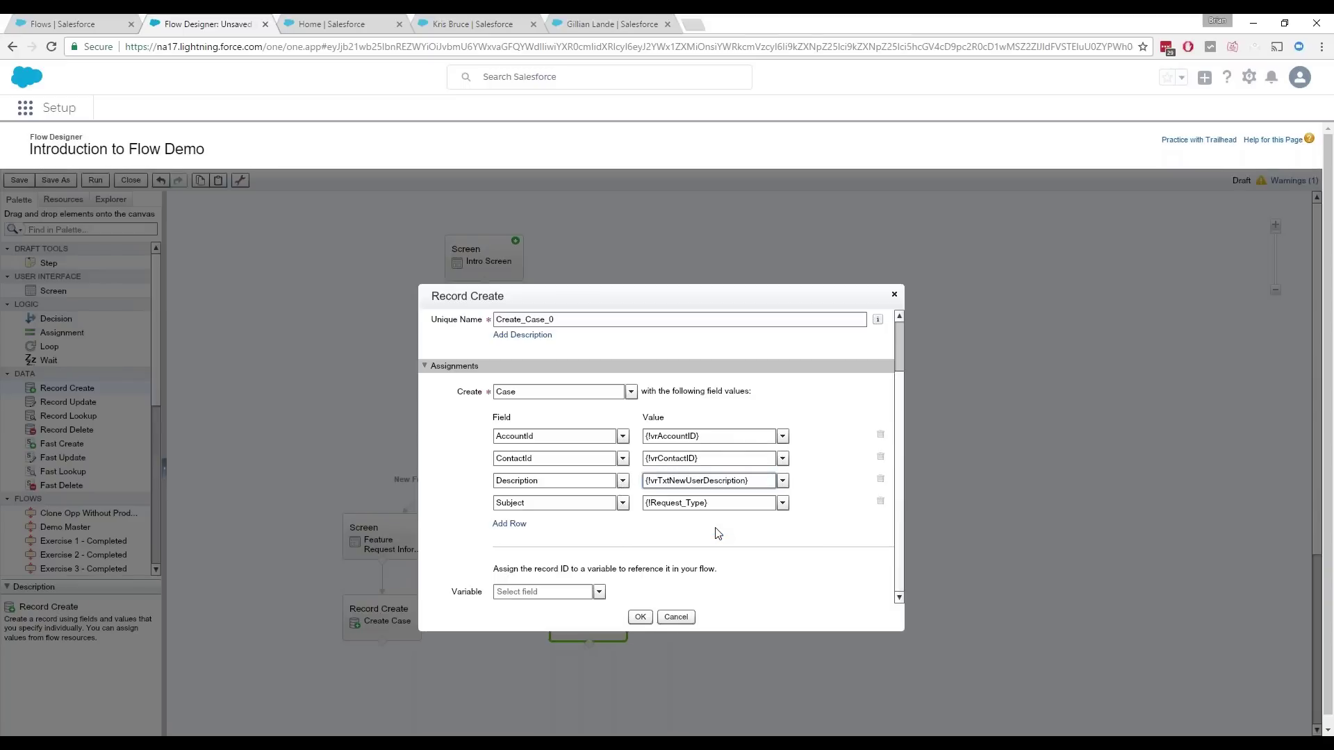
left_click(640, 617)
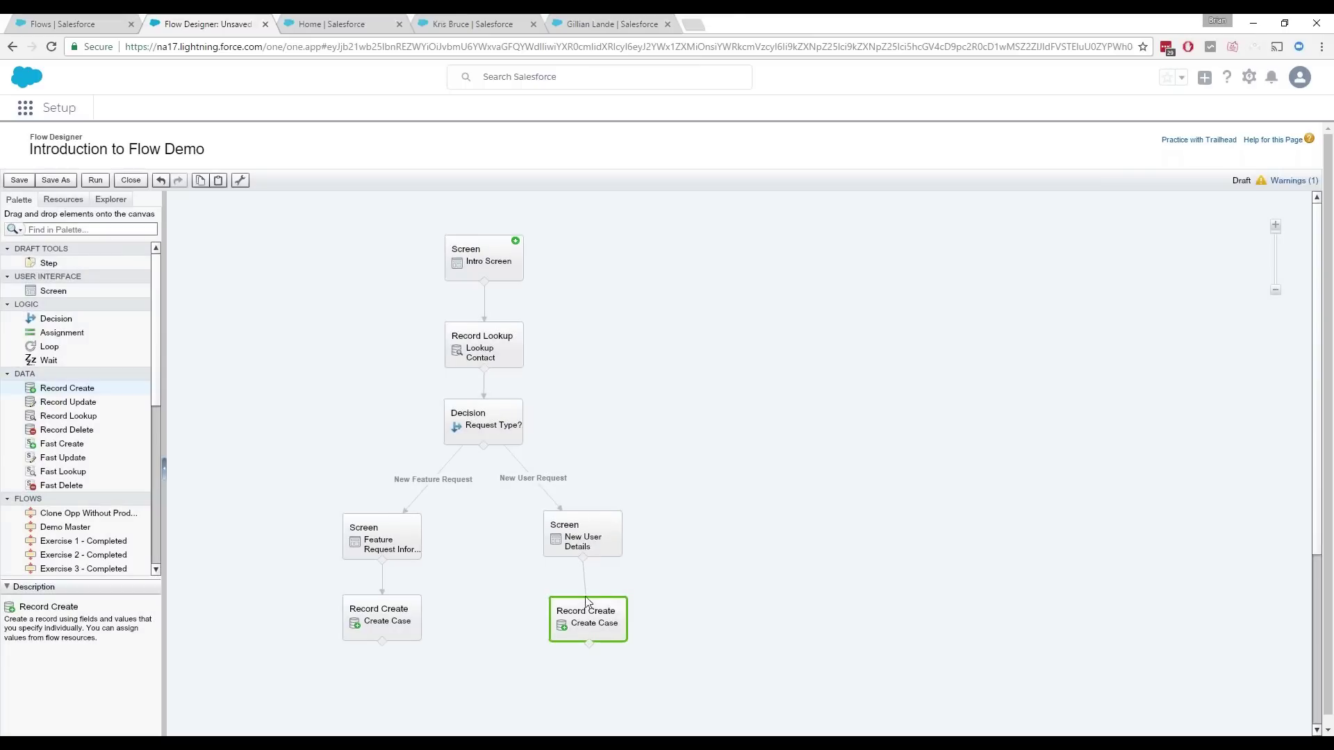
left_click_drag(580, 624, 577, 624)
Step: Add a screen named SuccessScreen containing a Display Text field
left_click_drag(46, 290, 445, 597)
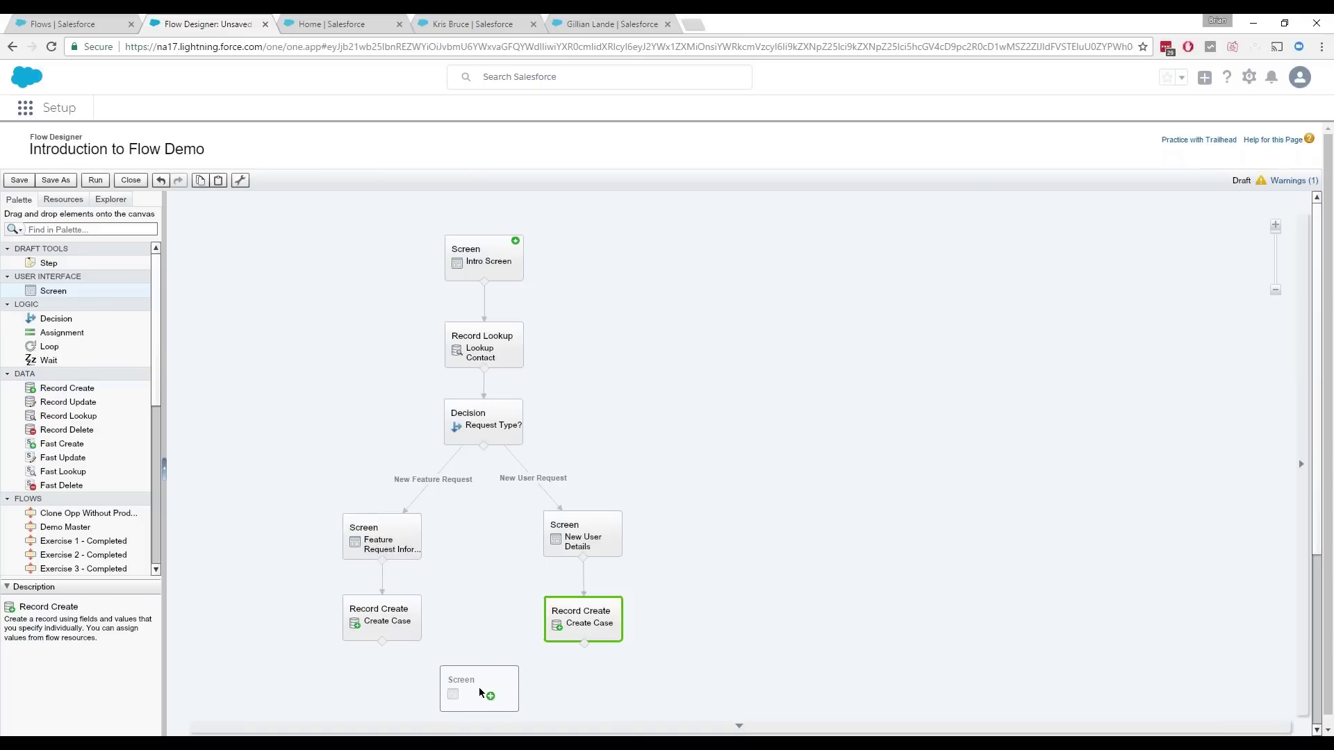
left_click_drag(478, 687, 478, 686)
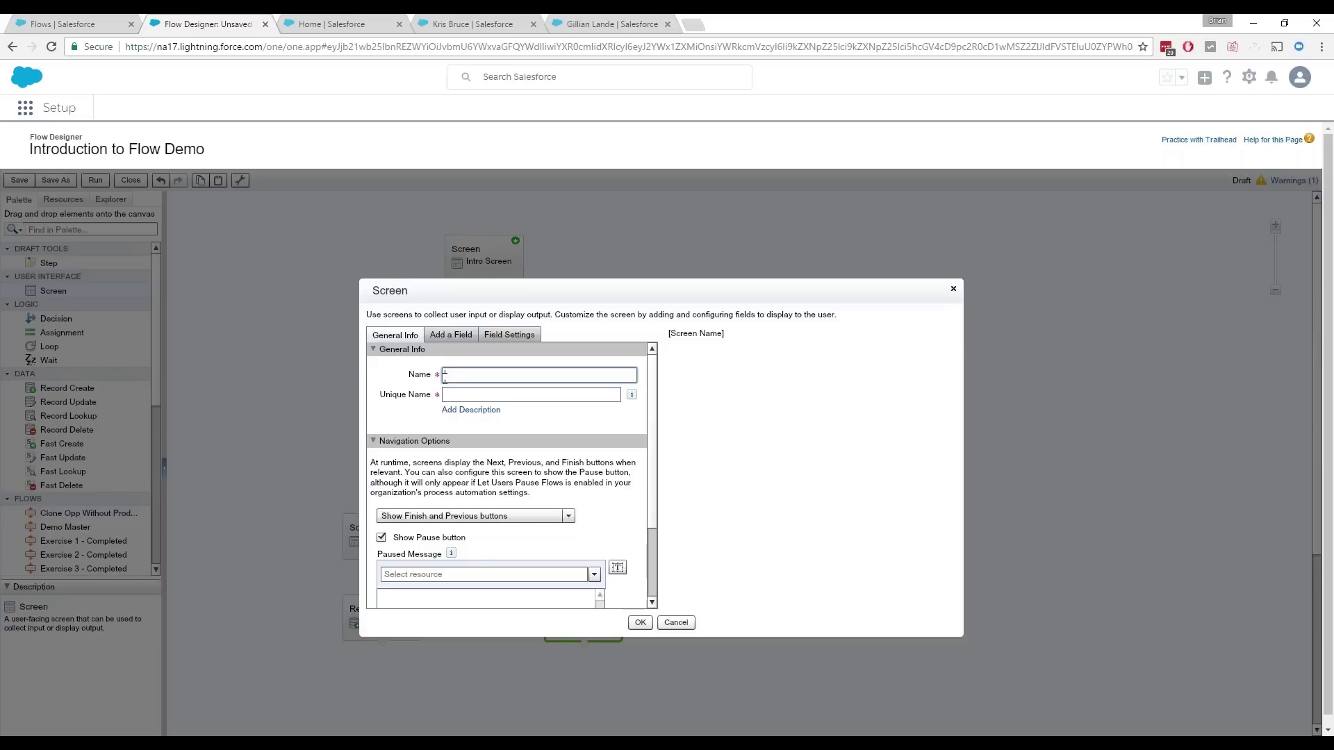
type("SuccessScreen")
key("Tab")
left_click(453, 336)
left_click_drag(431, 591, 786, 390)
Step: Name the field Success with text 'Thank you for your request. It has been submitted successfully.' and 'Have a nice day.'
left_click(727, 356)
left_click(462, 363)
type("Success")
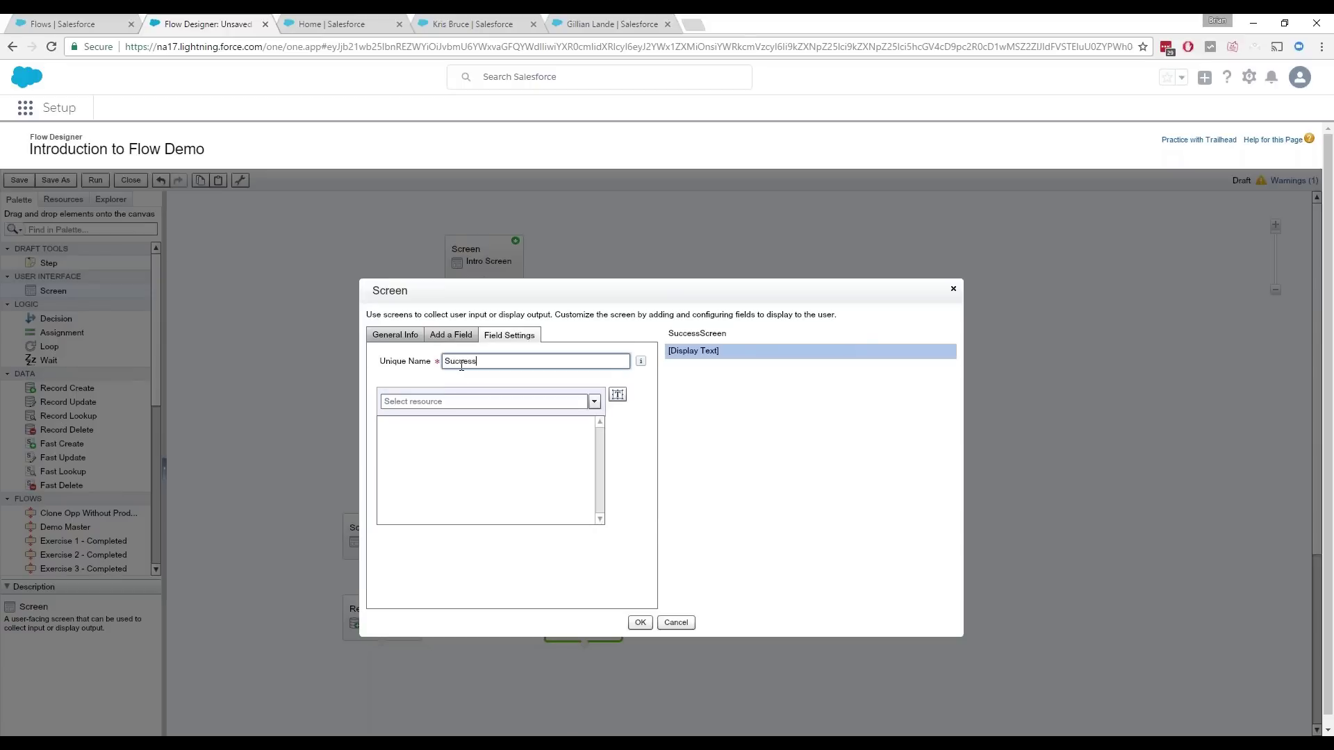
left_click(463, 435)
type("Than")
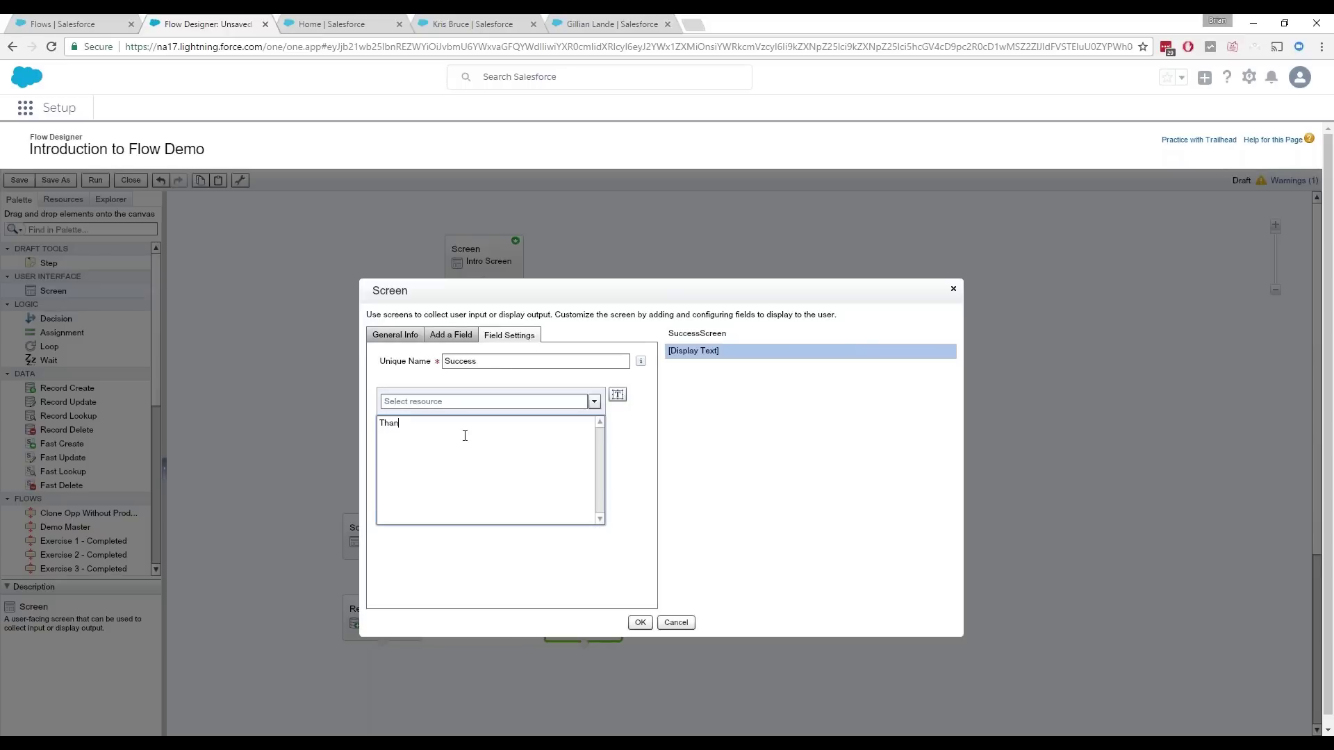
type("k you for your request. It has been submitted successfully.")
left_click(668, 598)
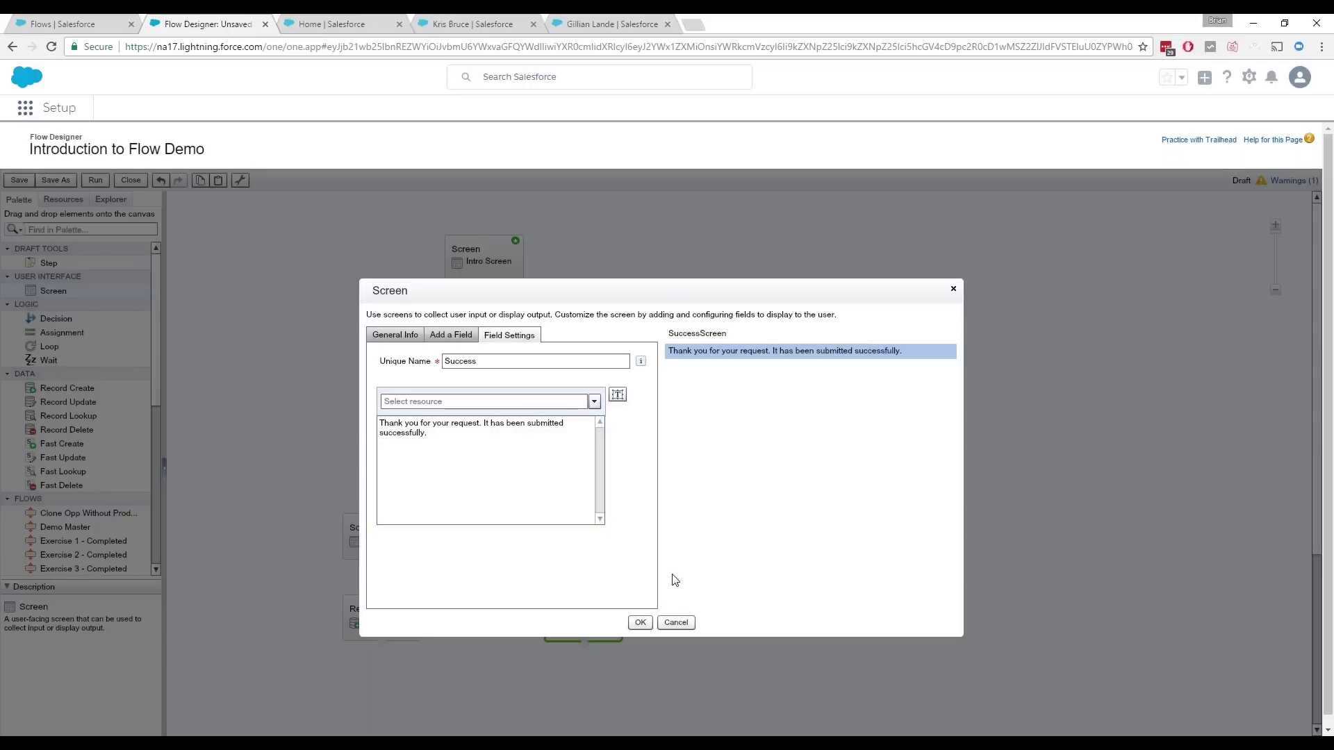
left_click(544, 485)
key("Return")
key("Return")
type("Have a nice day.")
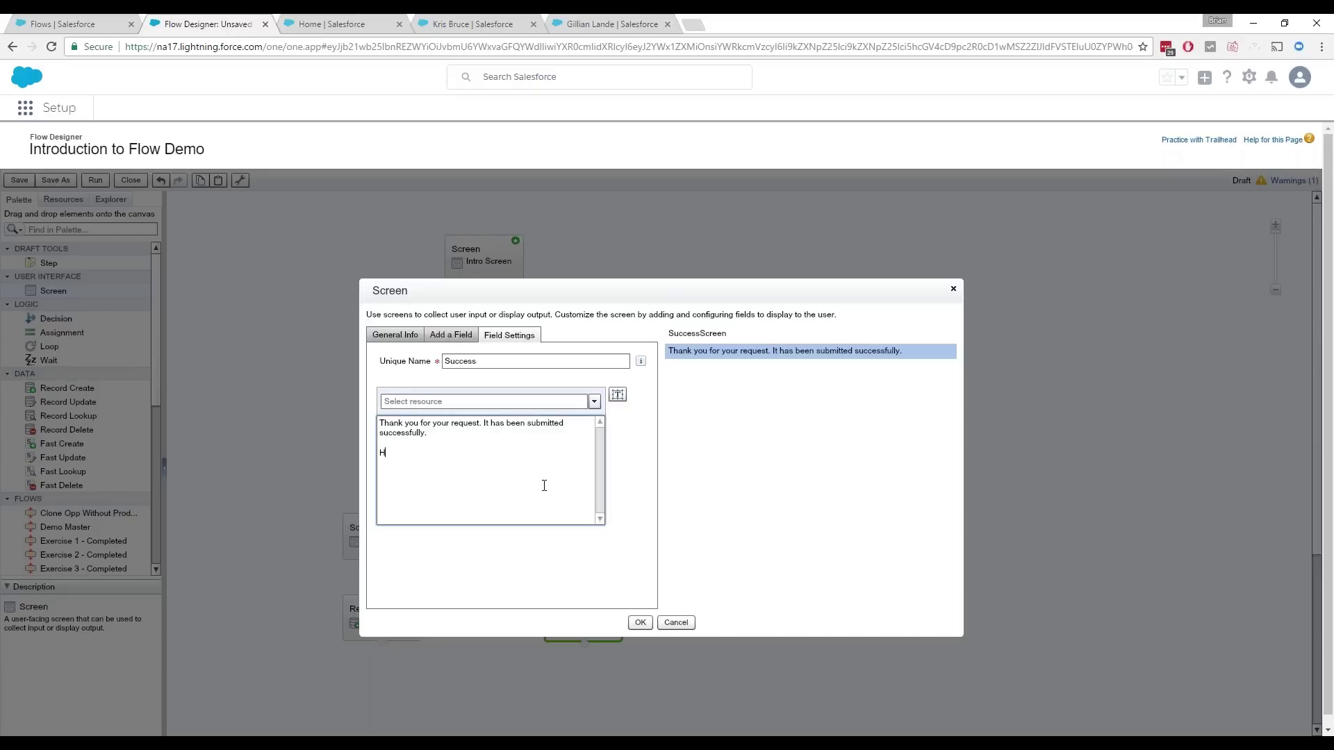
left_click(775, 512)
left_click(640, 623)
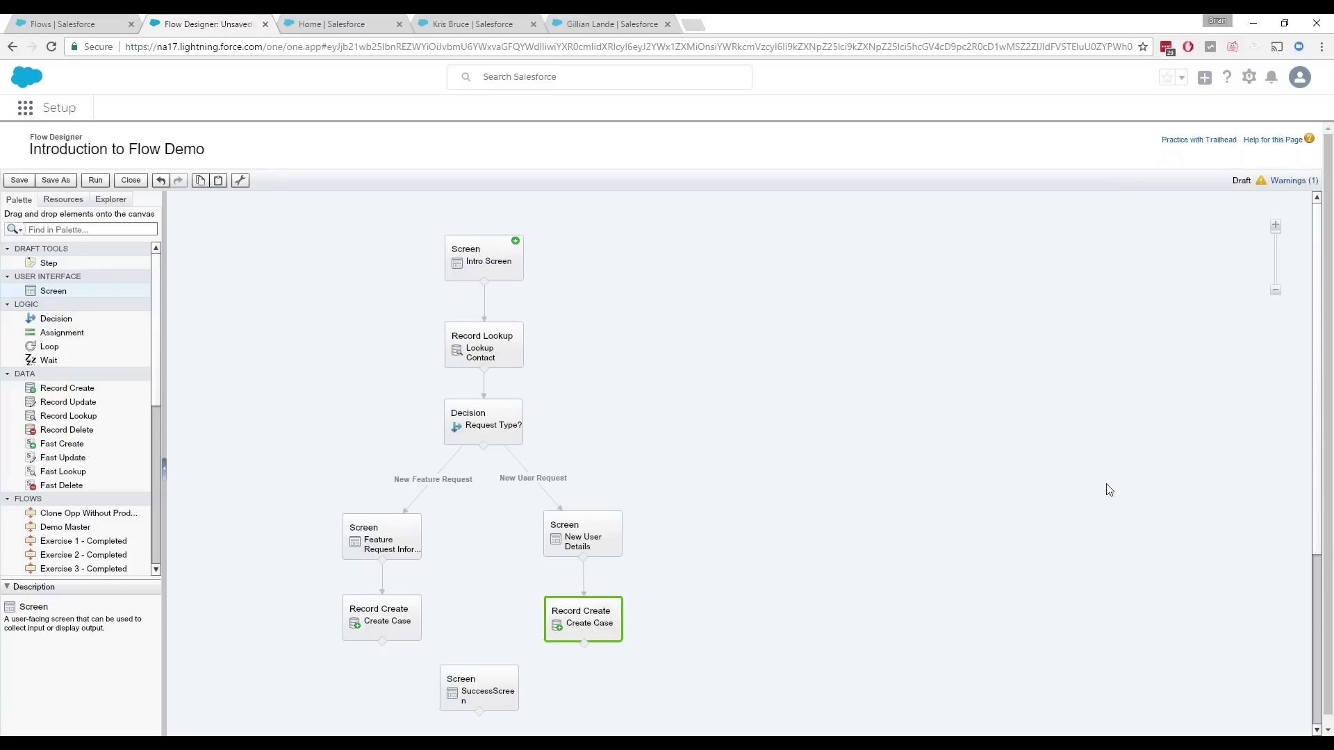
Step: Connect both Create Case elements to SuccessScreen, move the lower elements up, and save the flow
left_click_drag(387, 646, 461, 679)
left_click_drag(585, 644, 481, 698)
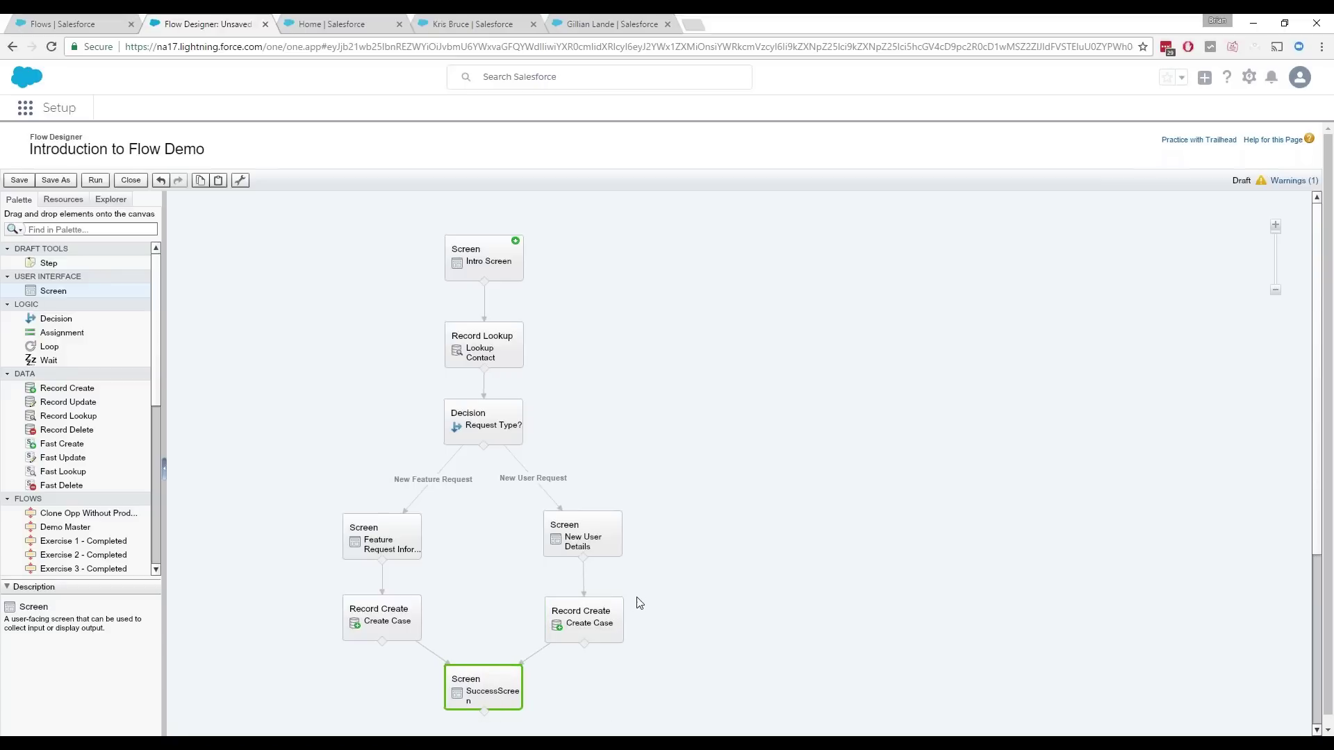
left_click_drag(292, 488, 868, 736)
left_click_drag(599, 547, 597, 530)
left_click(685, 602)
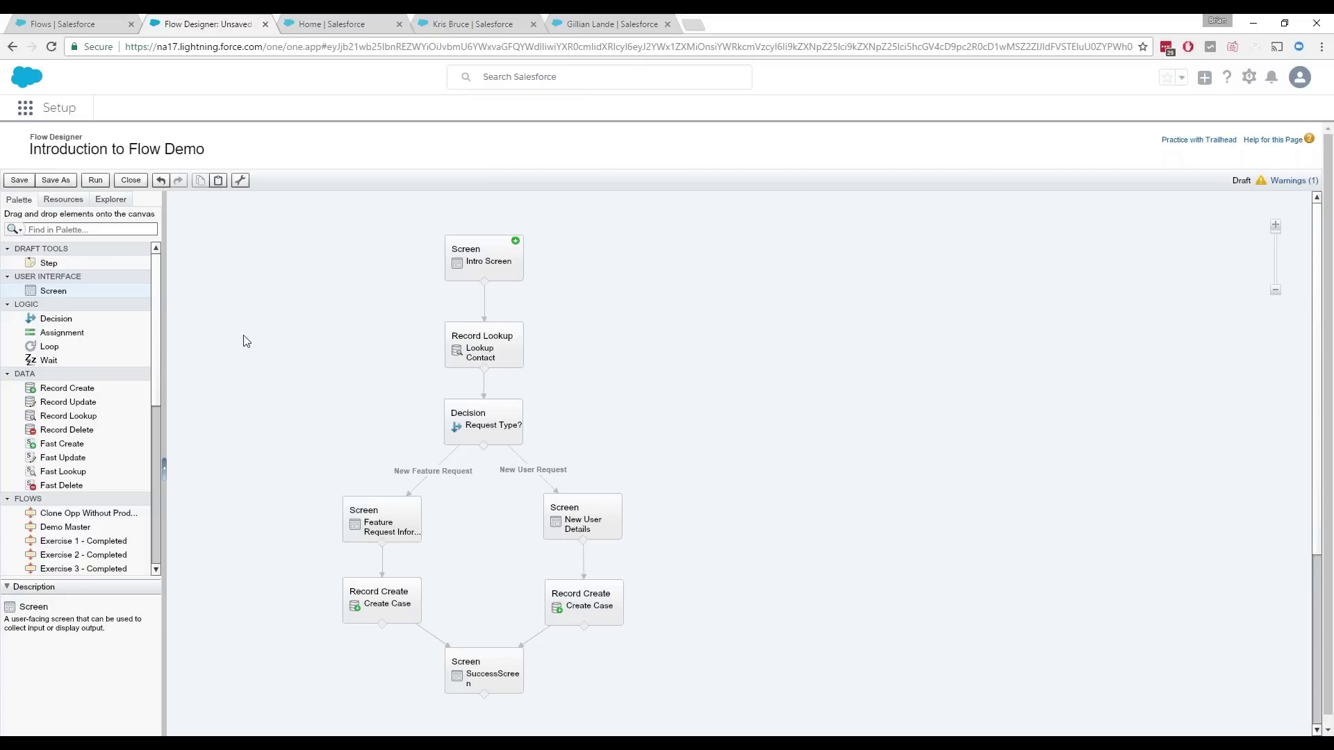
left_click(20, 182)
Step: Close the Flow Designer to return to the Introduction to Flow Demo detail page
left_click(142, 182)
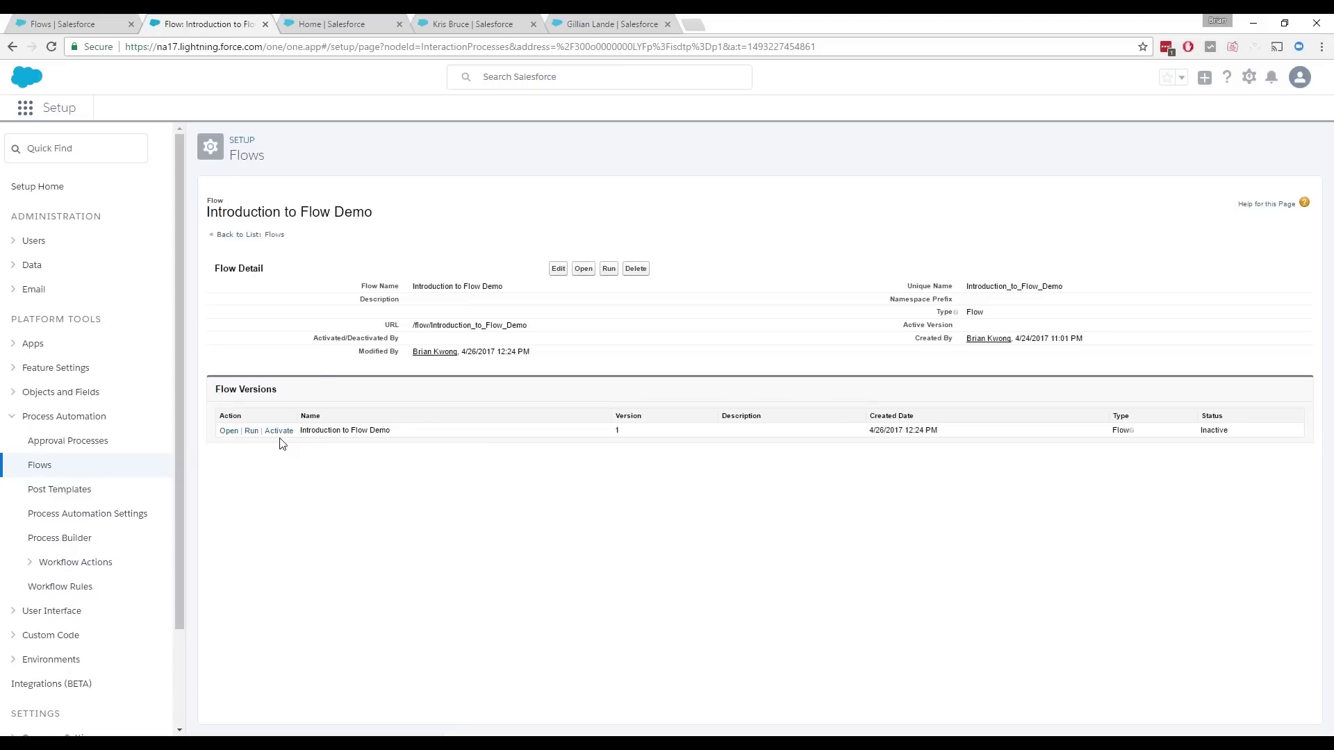
left_click_drag(688, 449, 188, 428)
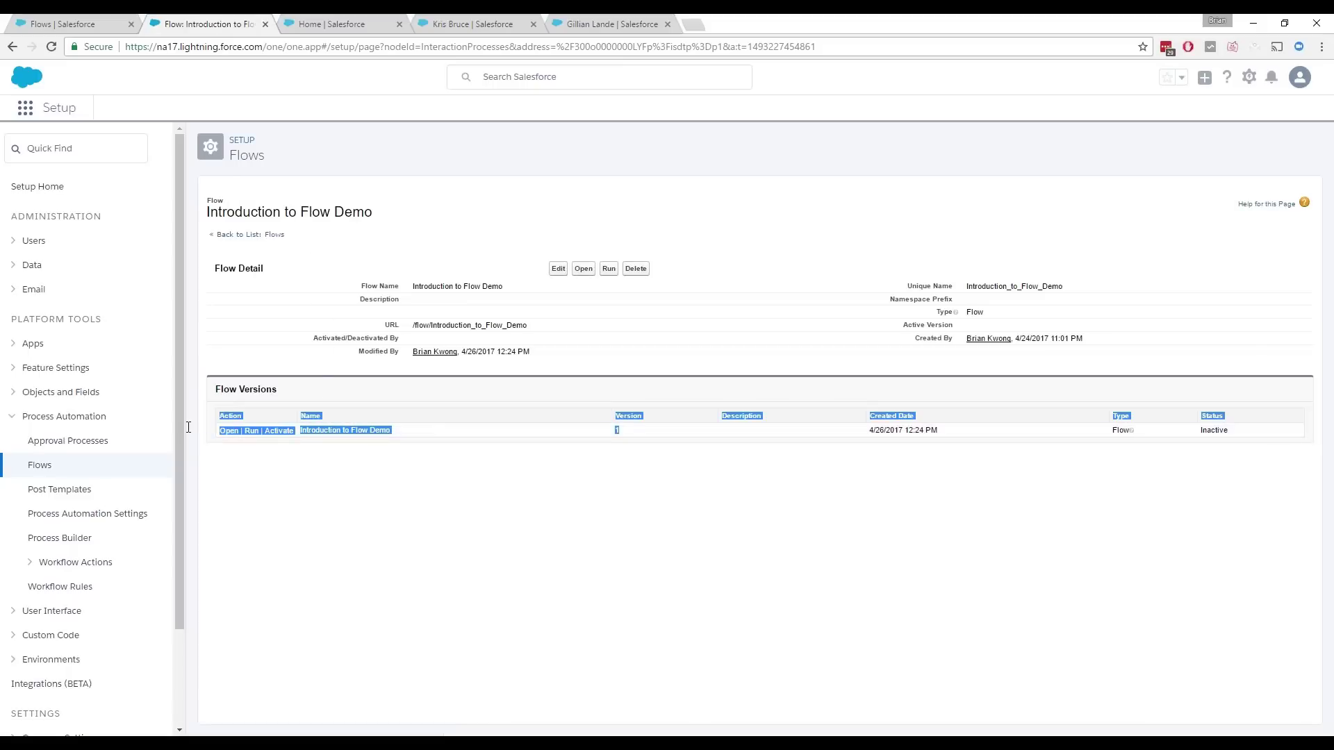
left_click(282, 425)
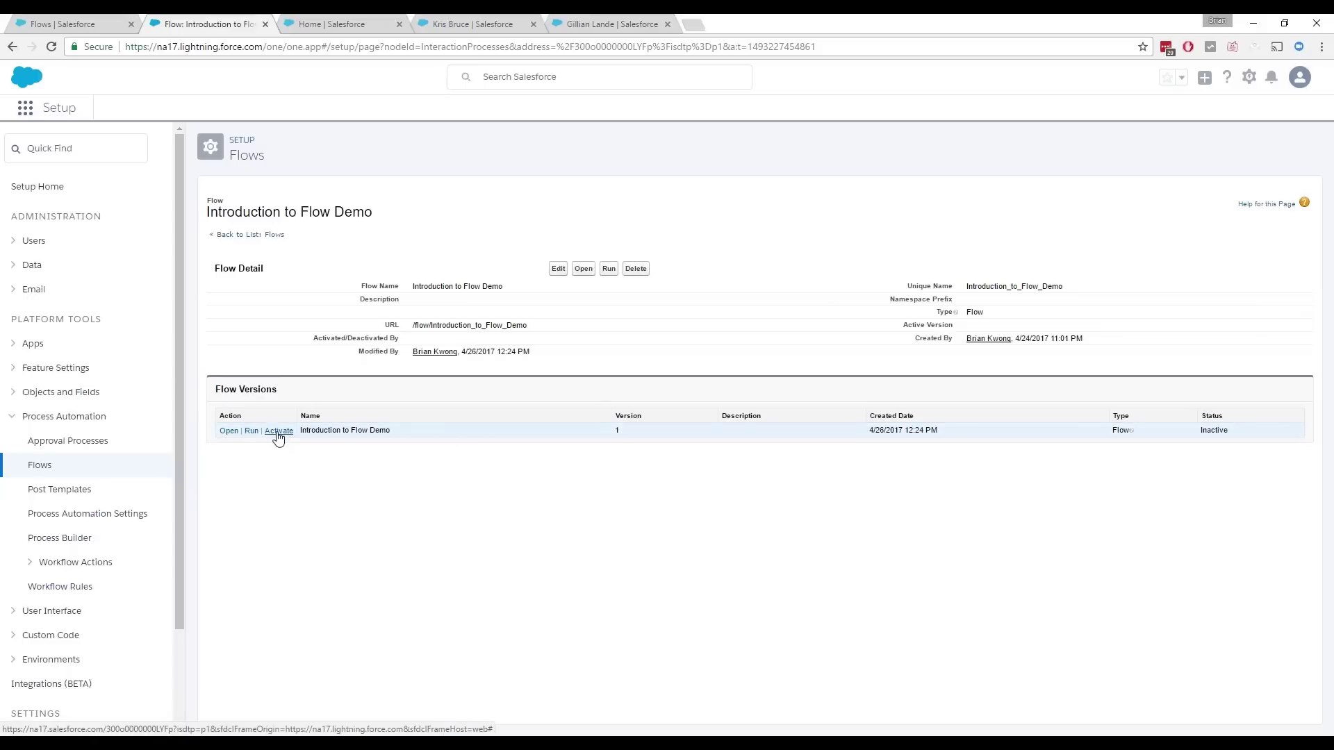
Step: Activate version 1 of Introduction to Flow Demo and switch to the Home page
left_click(278, 433)
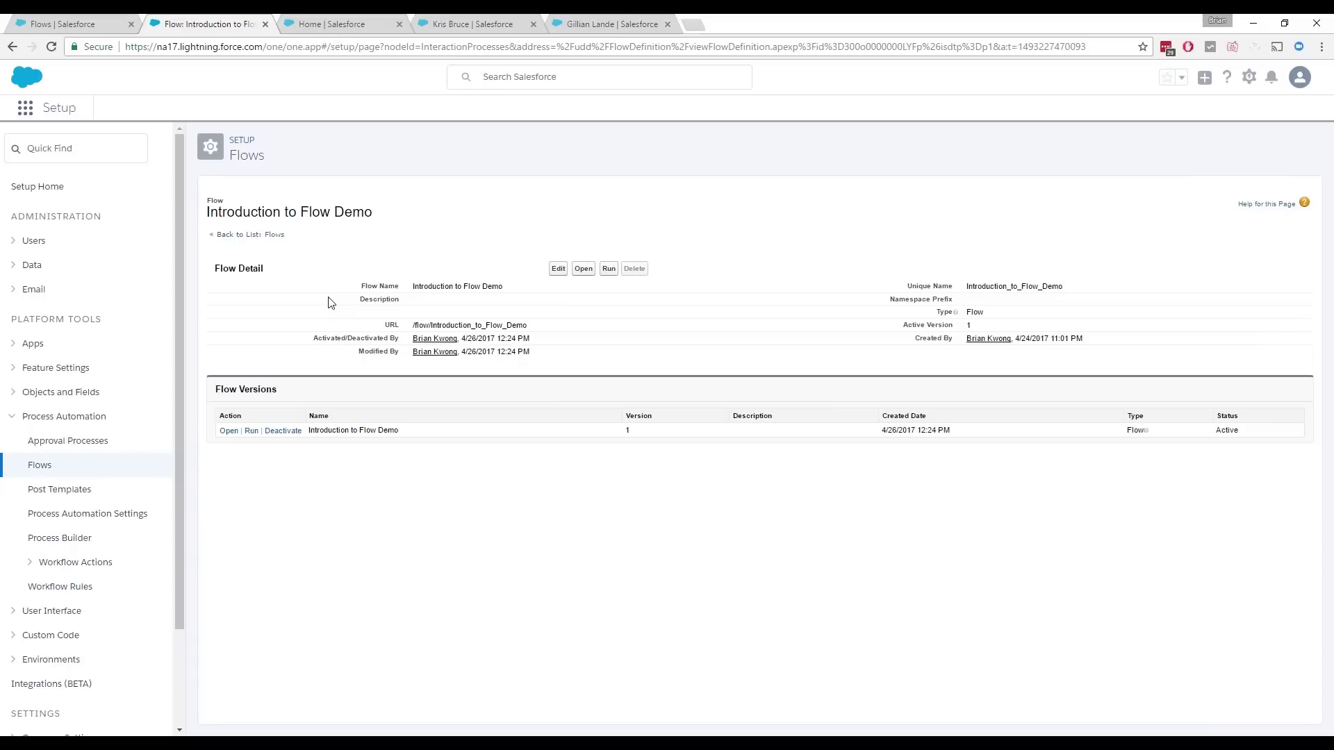
left_click(340, 33)
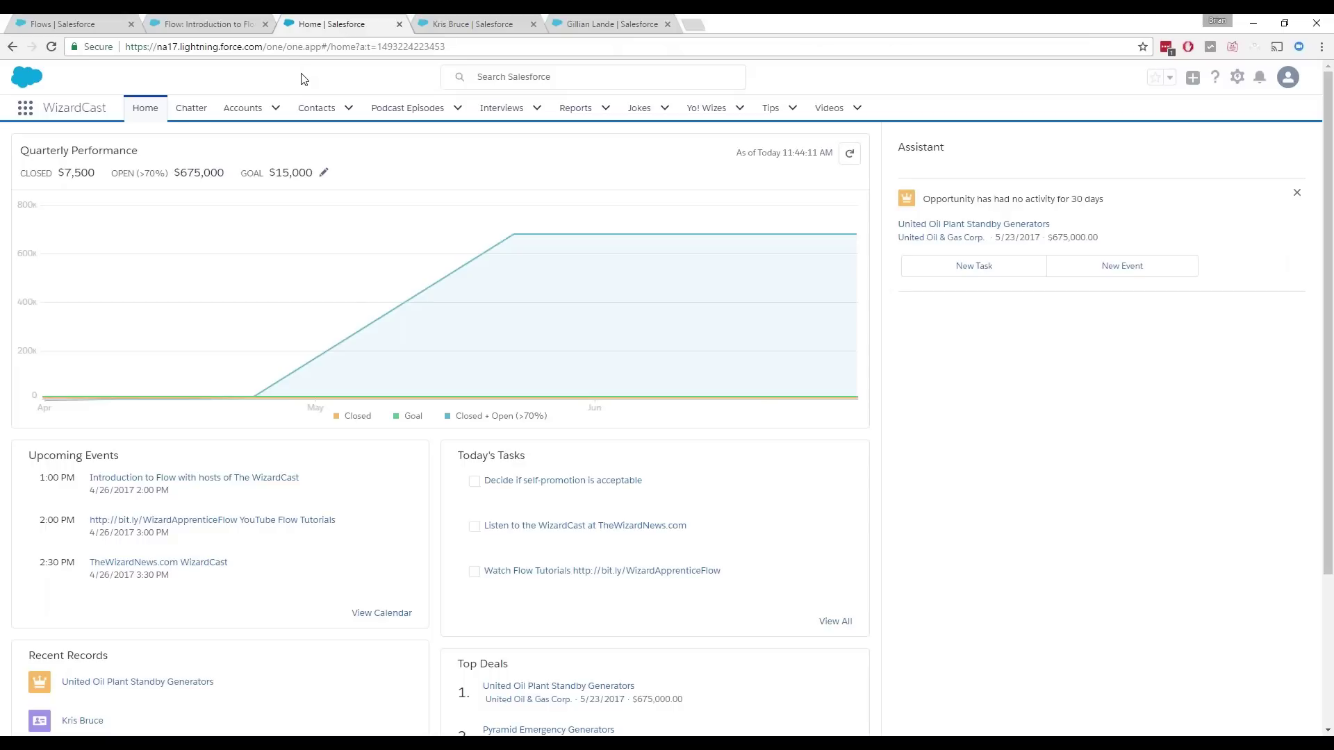
Step: Edit the Home page and add a Flow component above the Assistant
mouse_move(518, 215)
left_click(1238, 77)
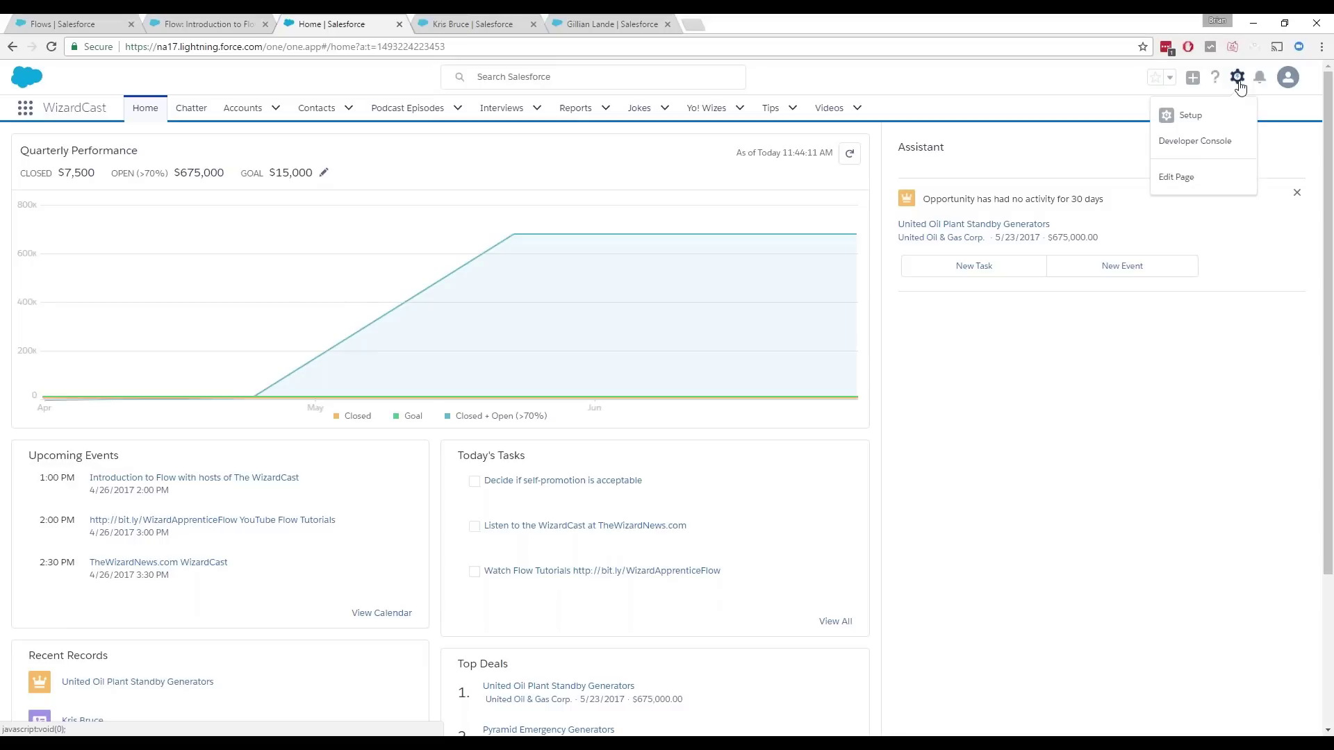
left_click(1203, 179)
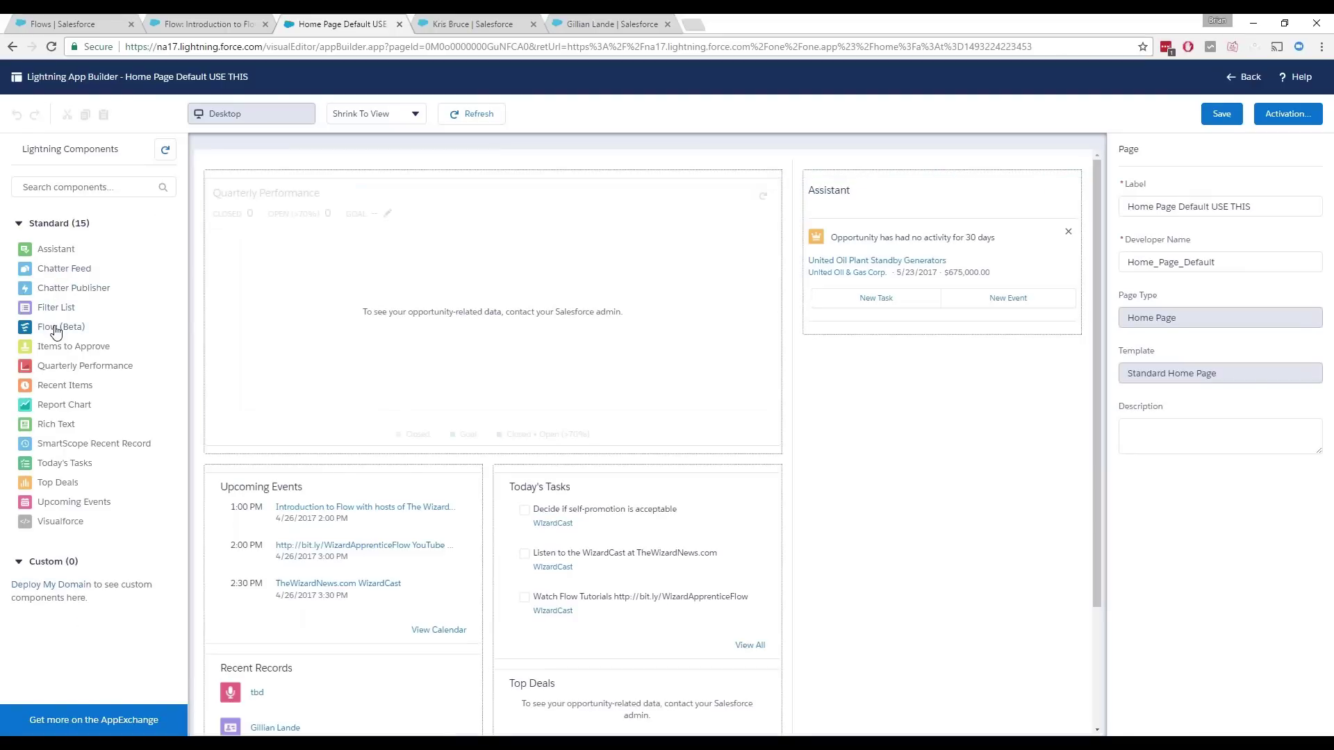
left_click_drag(56, 327, 870, 204)
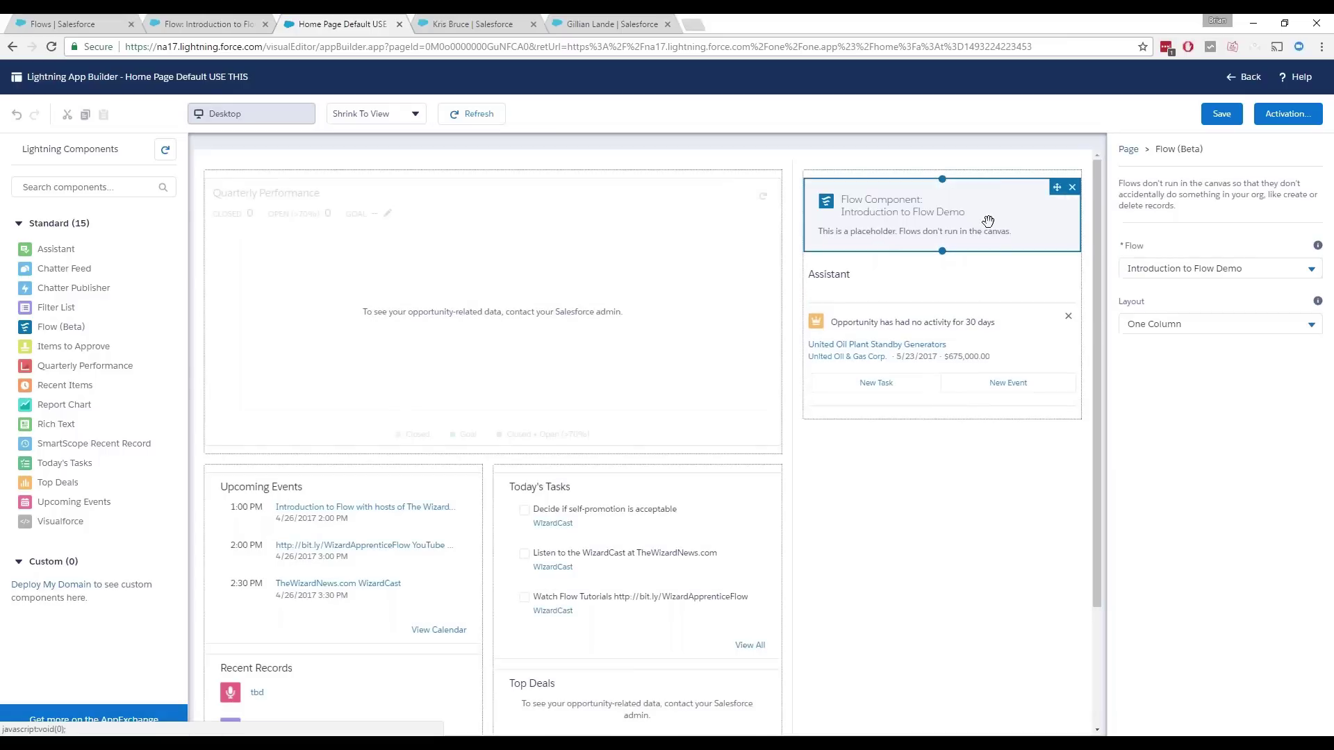
Step: Set the component to Introduction to Flow Demo with One Column layout, save, and go back Home
left_click(1157, 275)
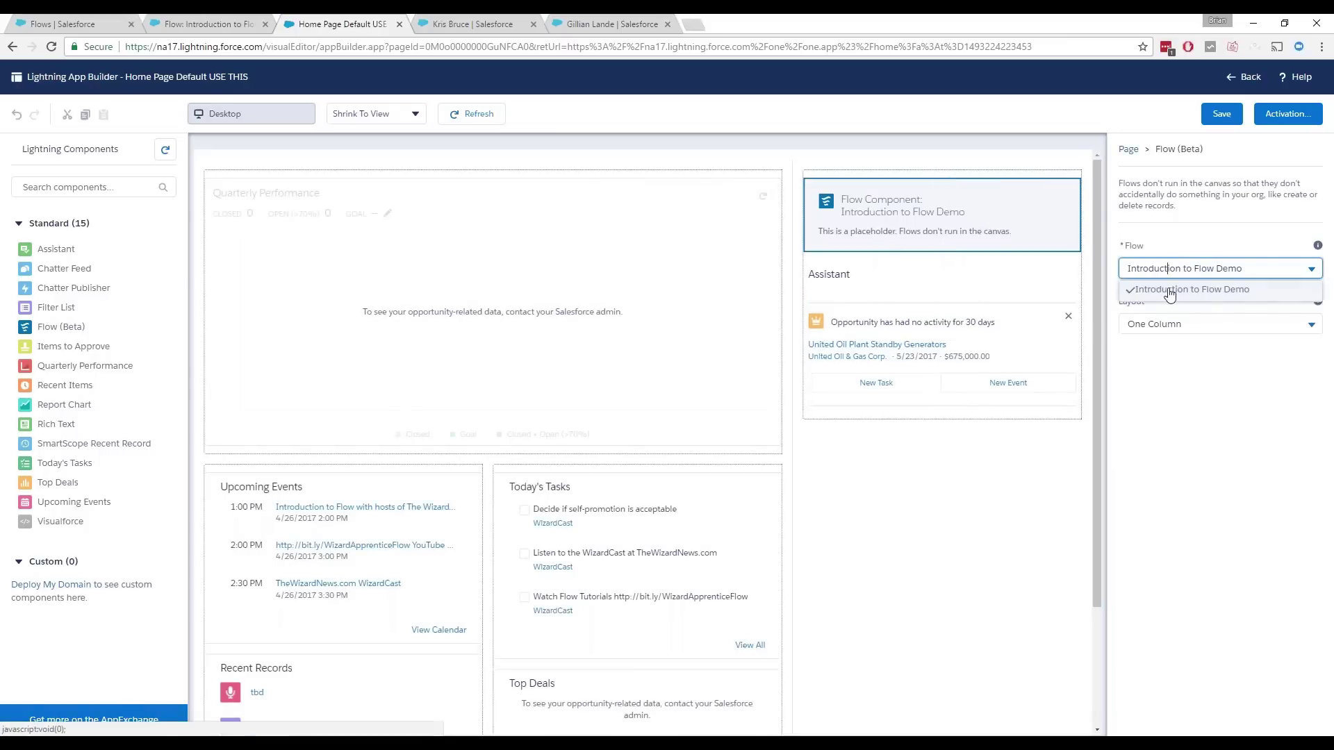
left_click(1237, 291)
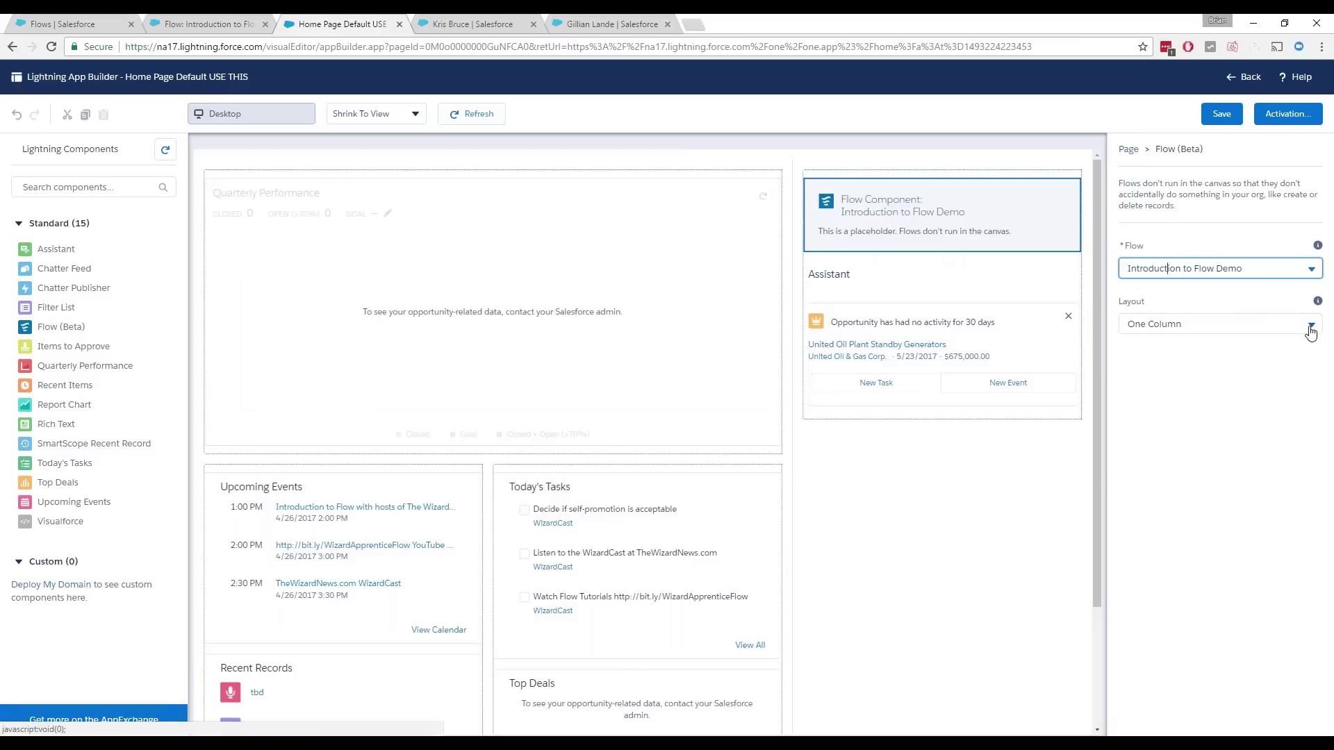
left_click(1311, 328)
left_click(1272, 349)
left_click(1278, 332)
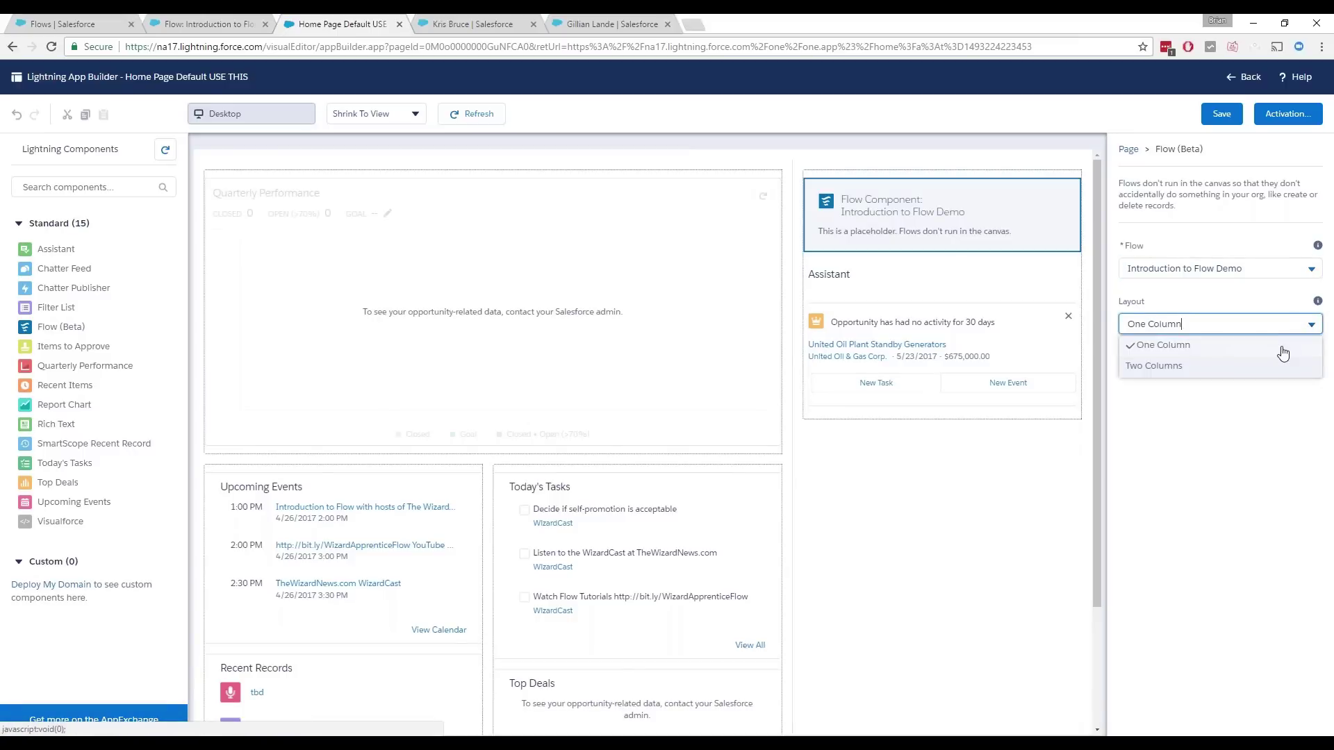
left_click(1283, 351)
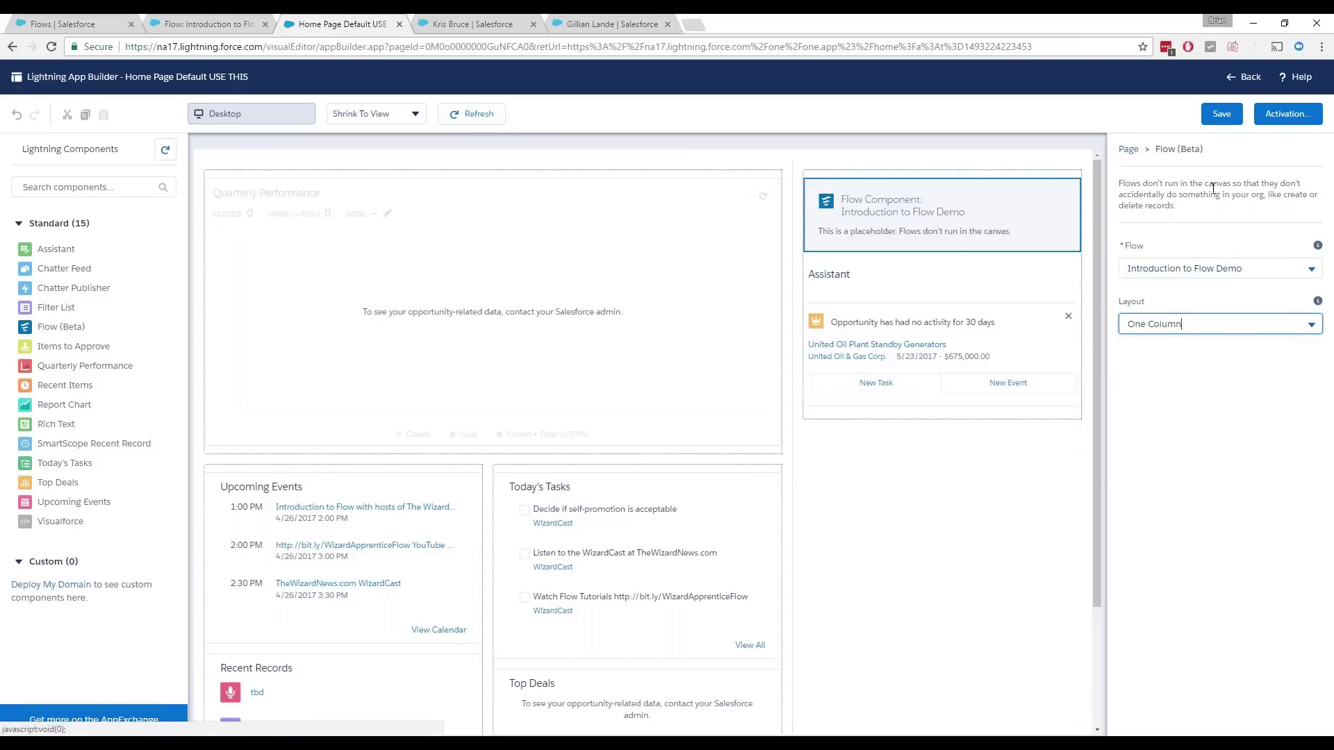
left_click(1219, 120)
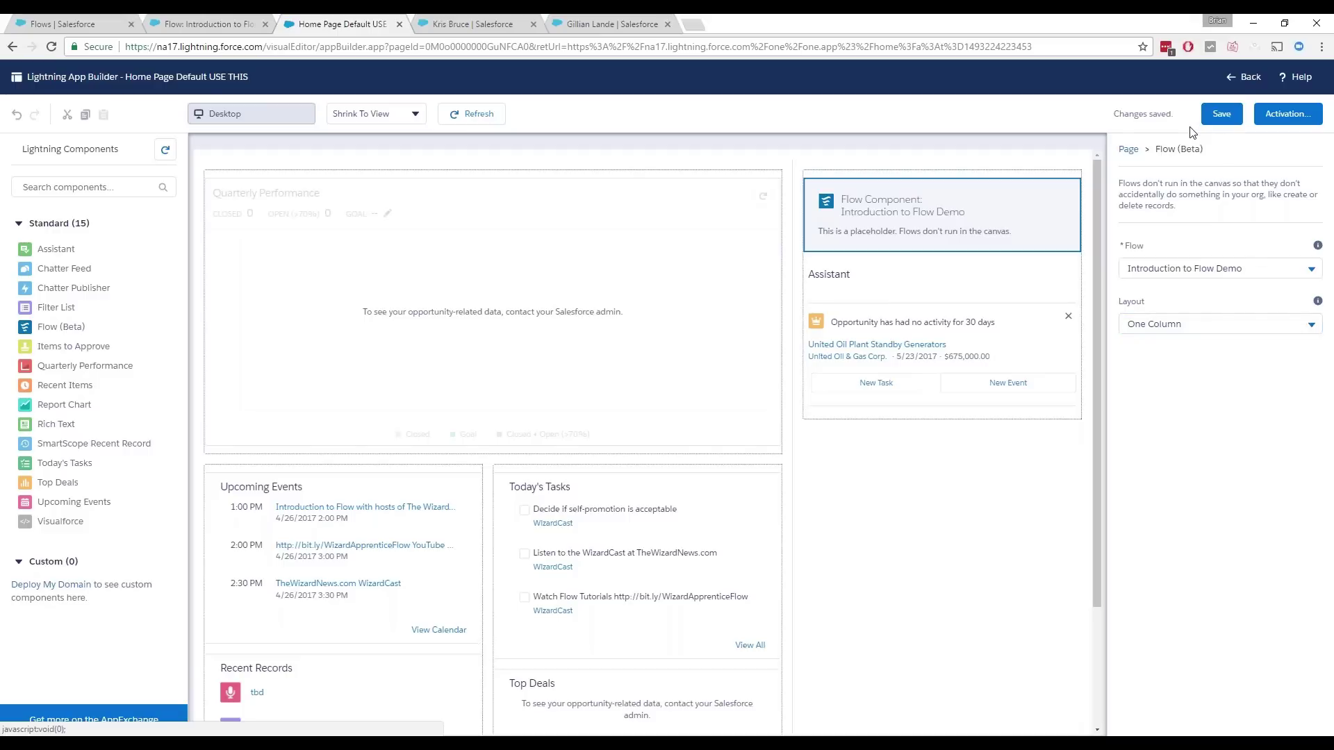
left_click(1244, 75)
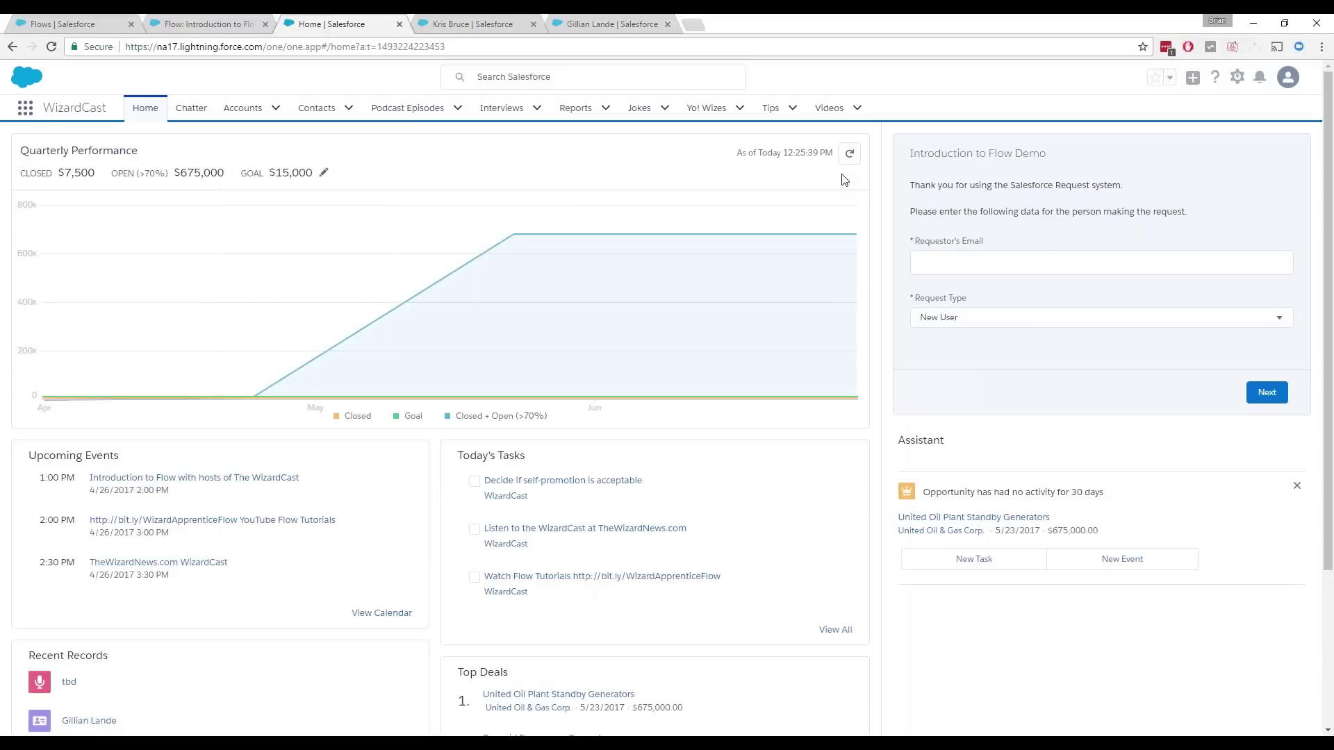
Step: Enter the requester's e-mail and choose Feature Request as the request type
left_click(935, 272)
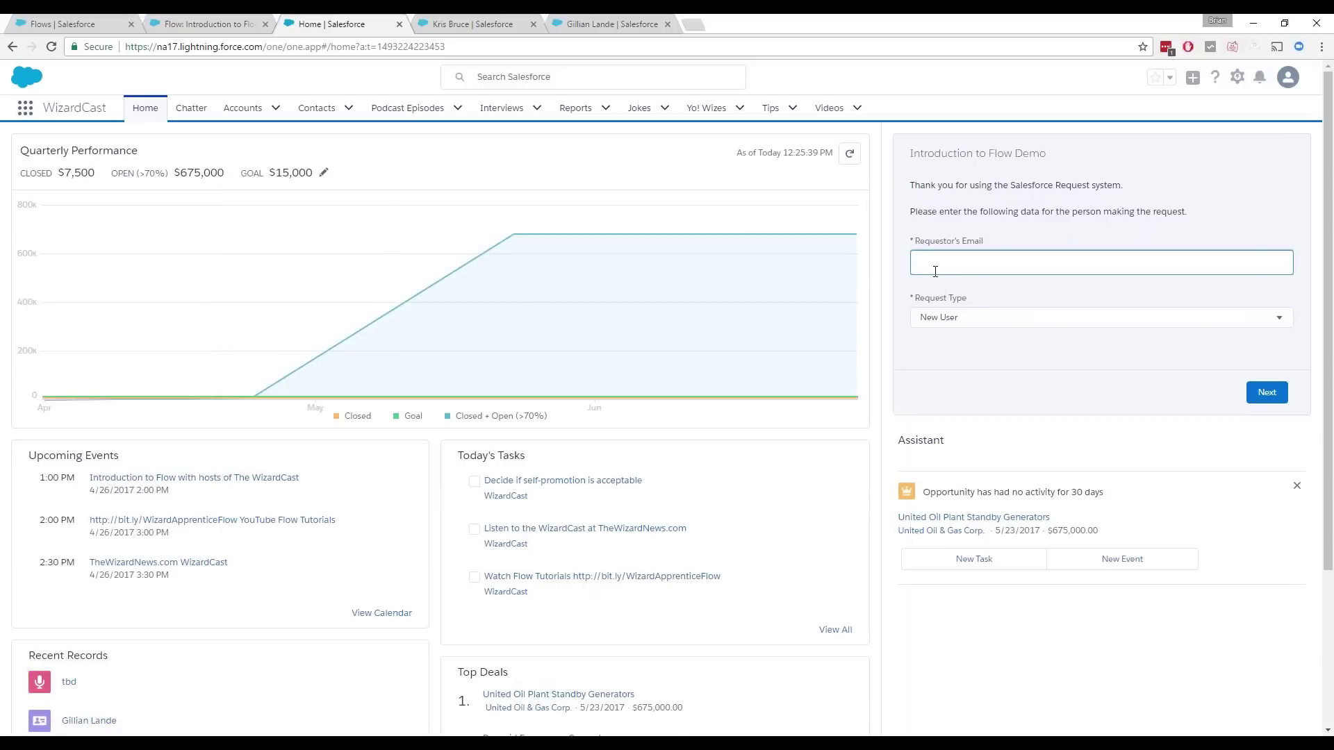
left_click(948, 317)
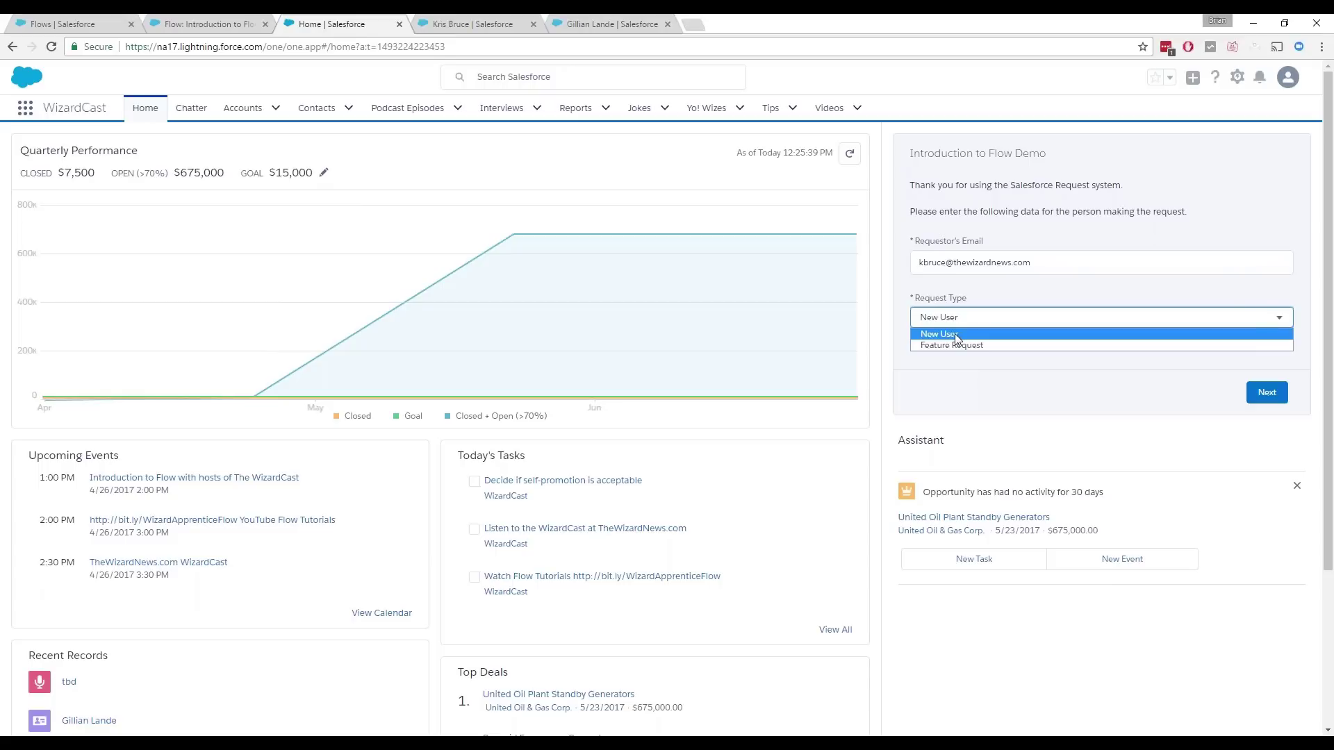
left_click(954, 334)
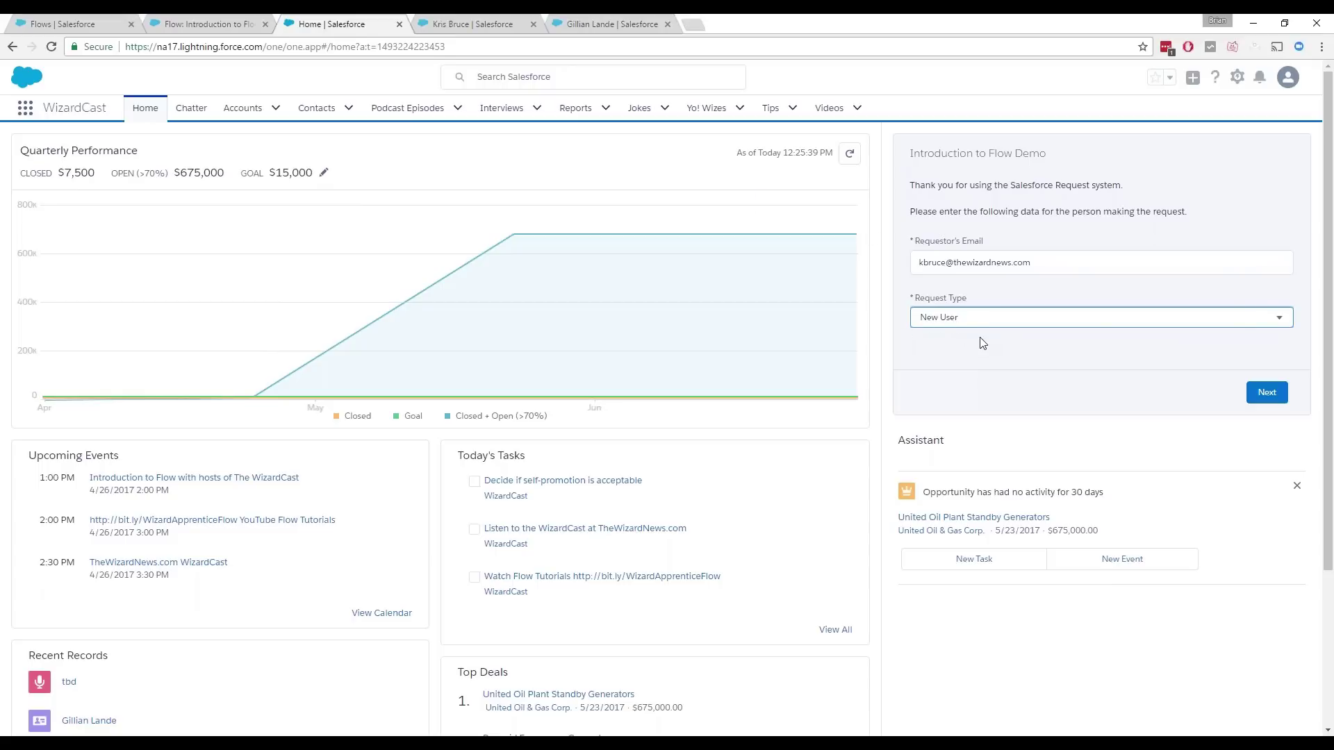
left_click(975, 321)
left_click(973, 344)
left_click(1254, 394)
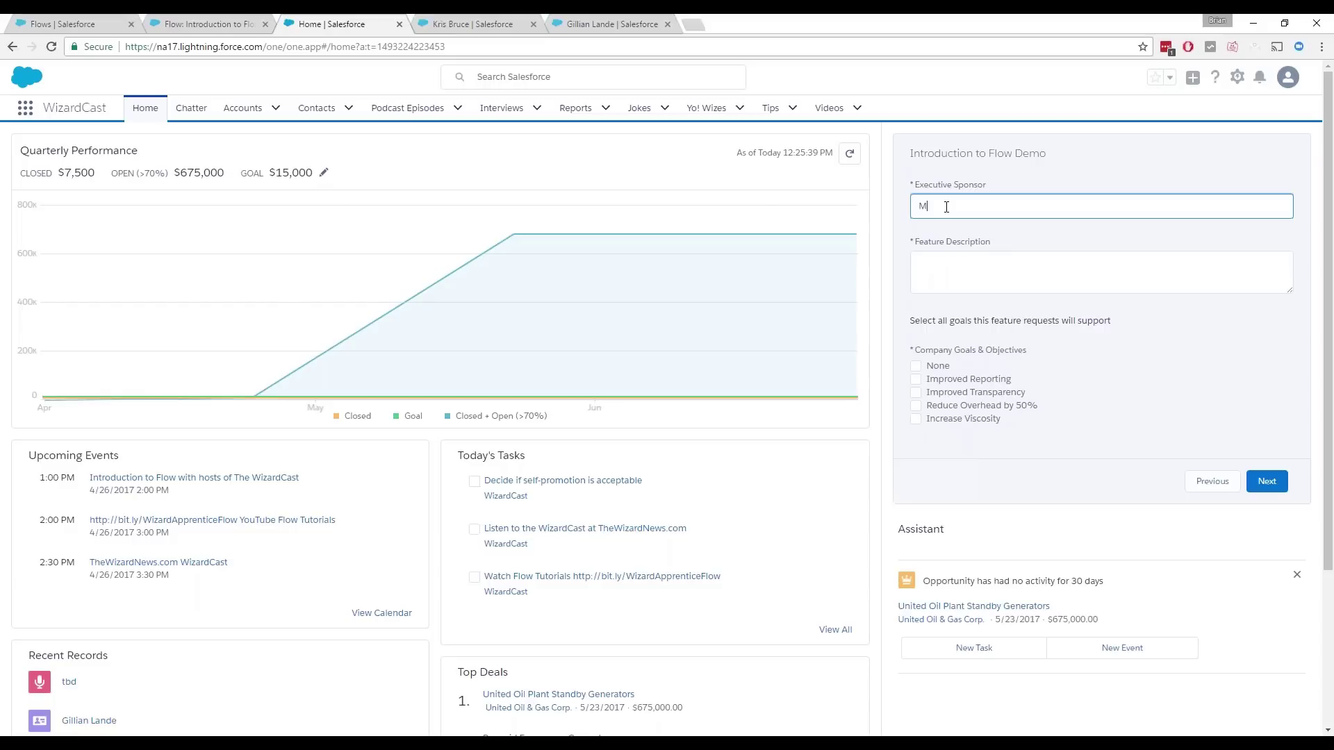
Step: Enter the sponsor's name, description 'Submit new feature requests in flow', tick Improved Reporting, Improved Transparency, Increase Viscosity, submit and finish
key("Tab")
type("Sub")
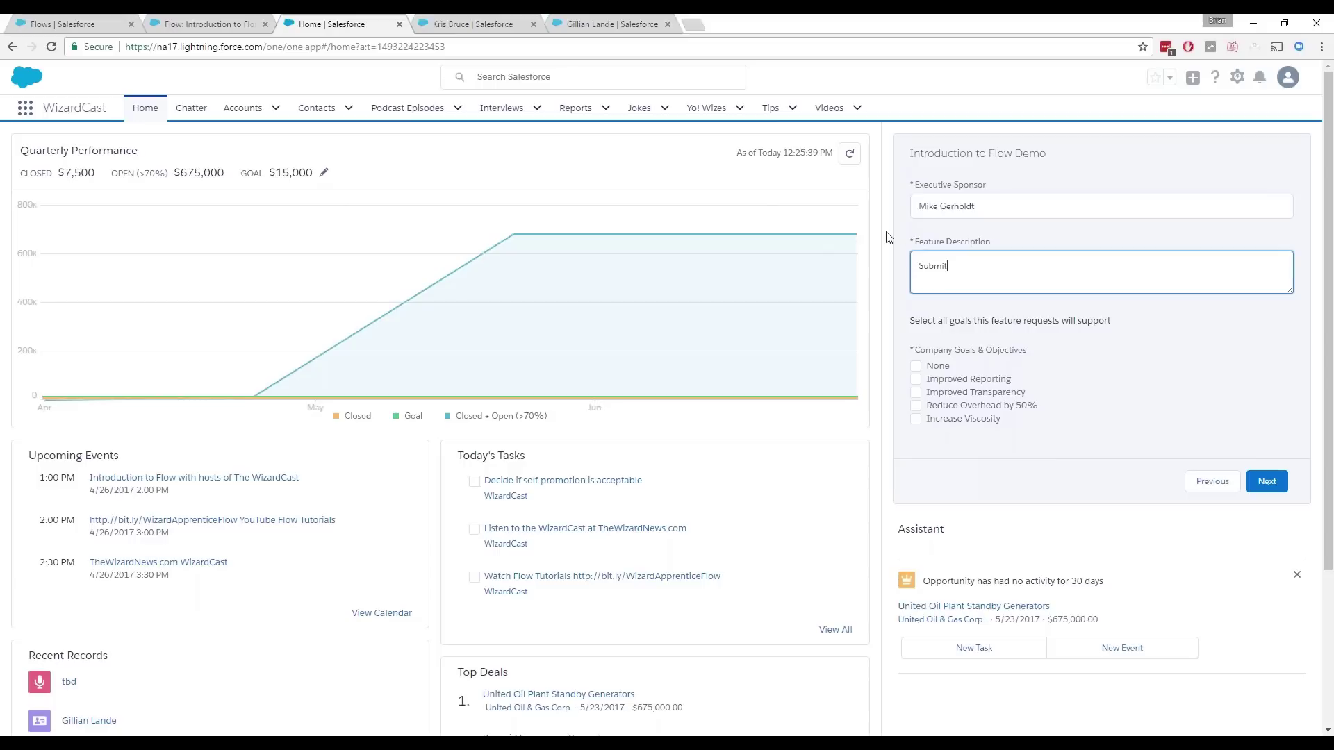
type("mit new feature requests in flow")
left_click(916, 380)
left_click(916, 393)
left_click(918, 419)
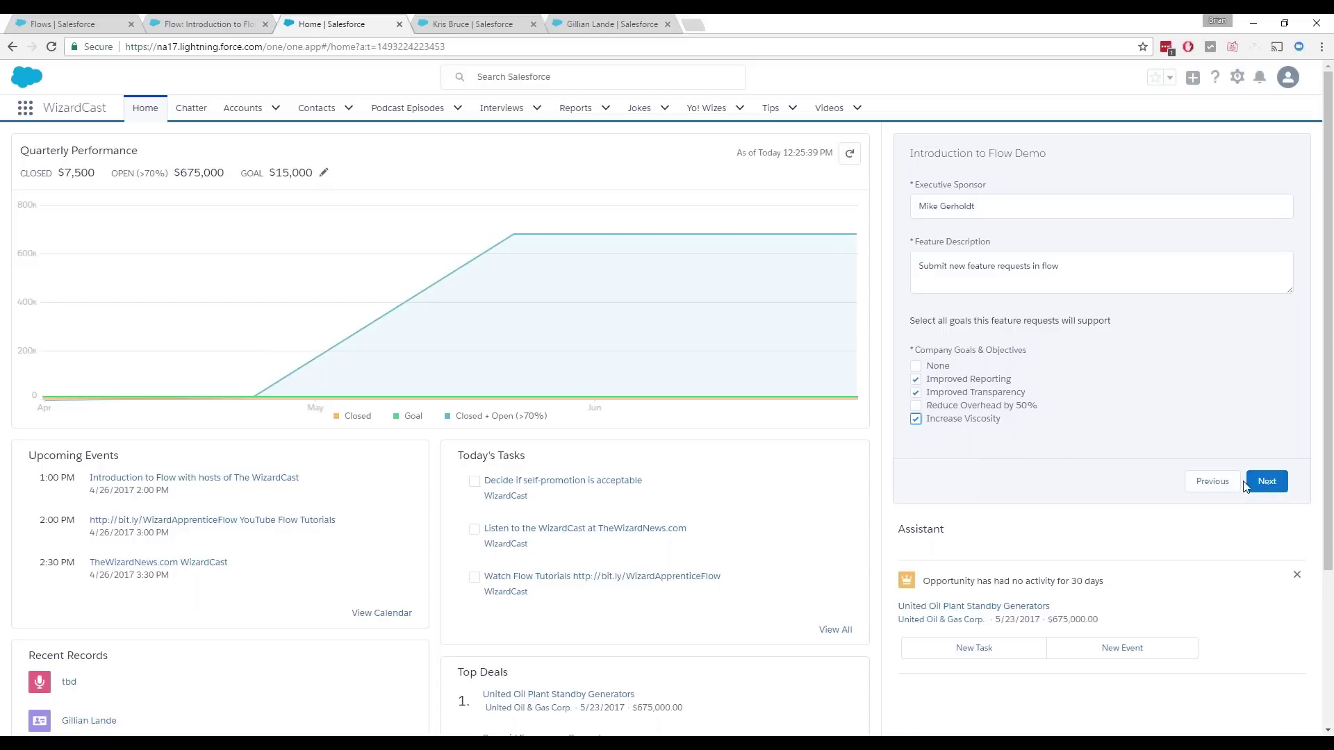
left_click(1269, 482)
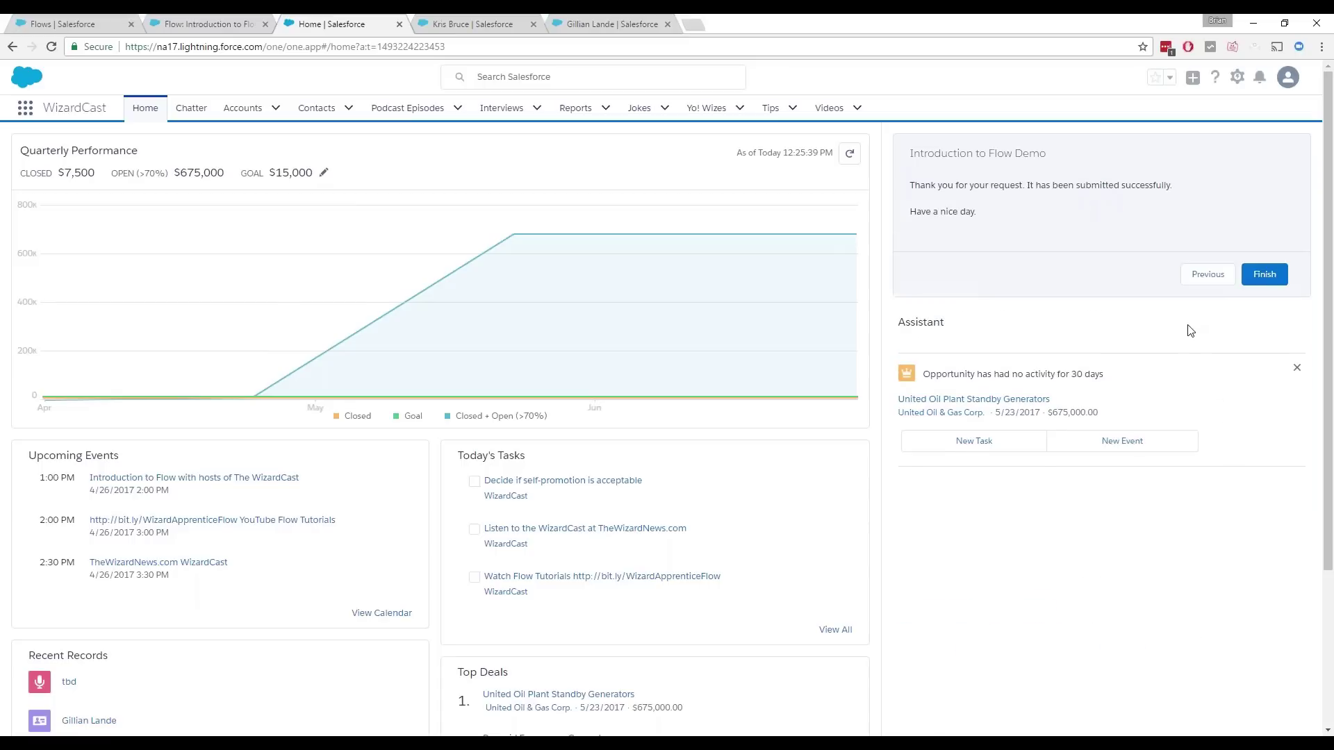
left_click(1261, 275)
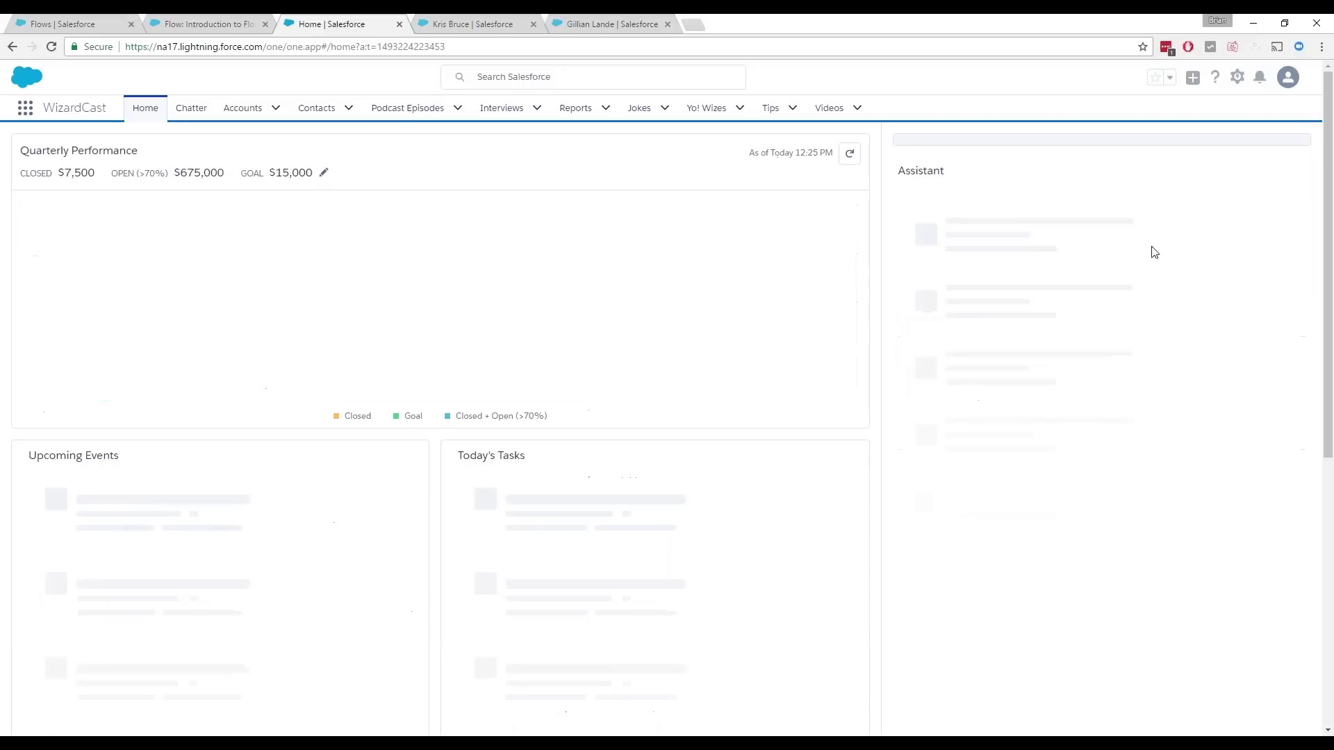
Step: Enter the second requester's e-mail and advance to the New User details screen
left_click(956, 265)
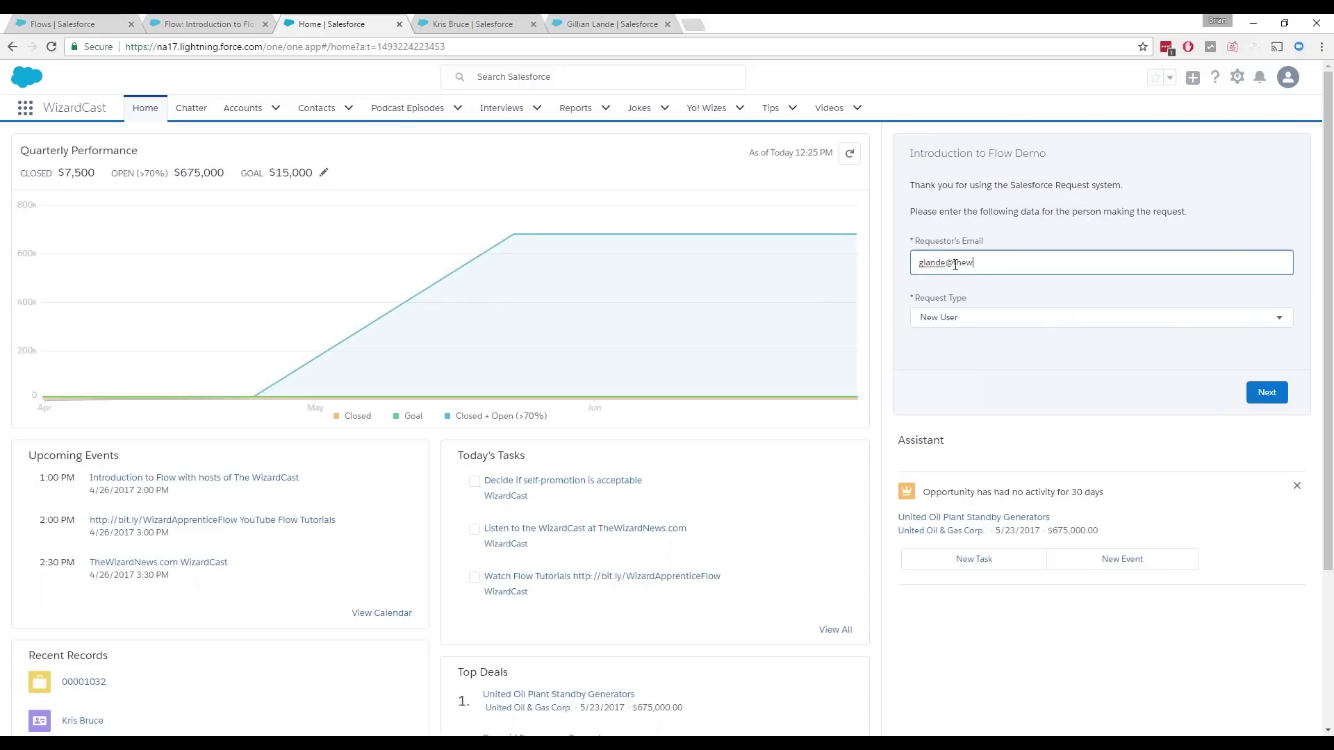
left_click(1151, 412)
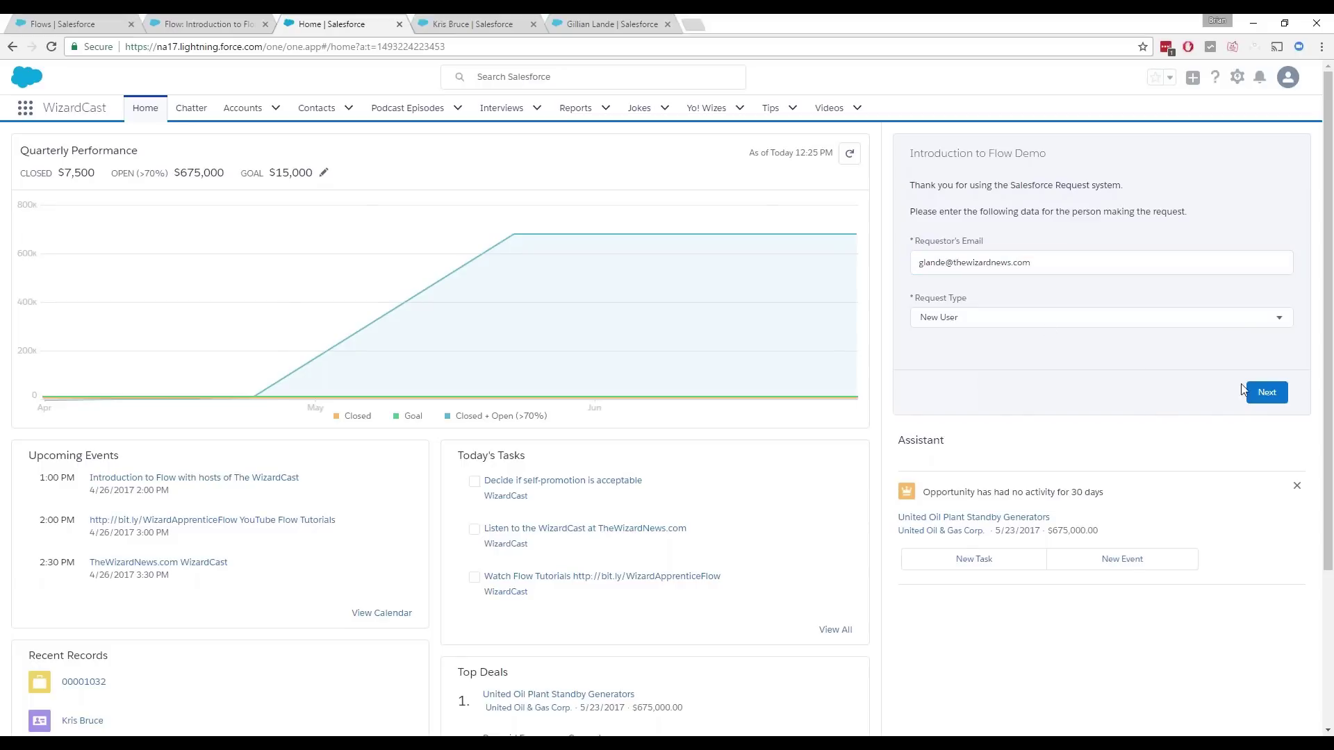
left_click(1266, 395)
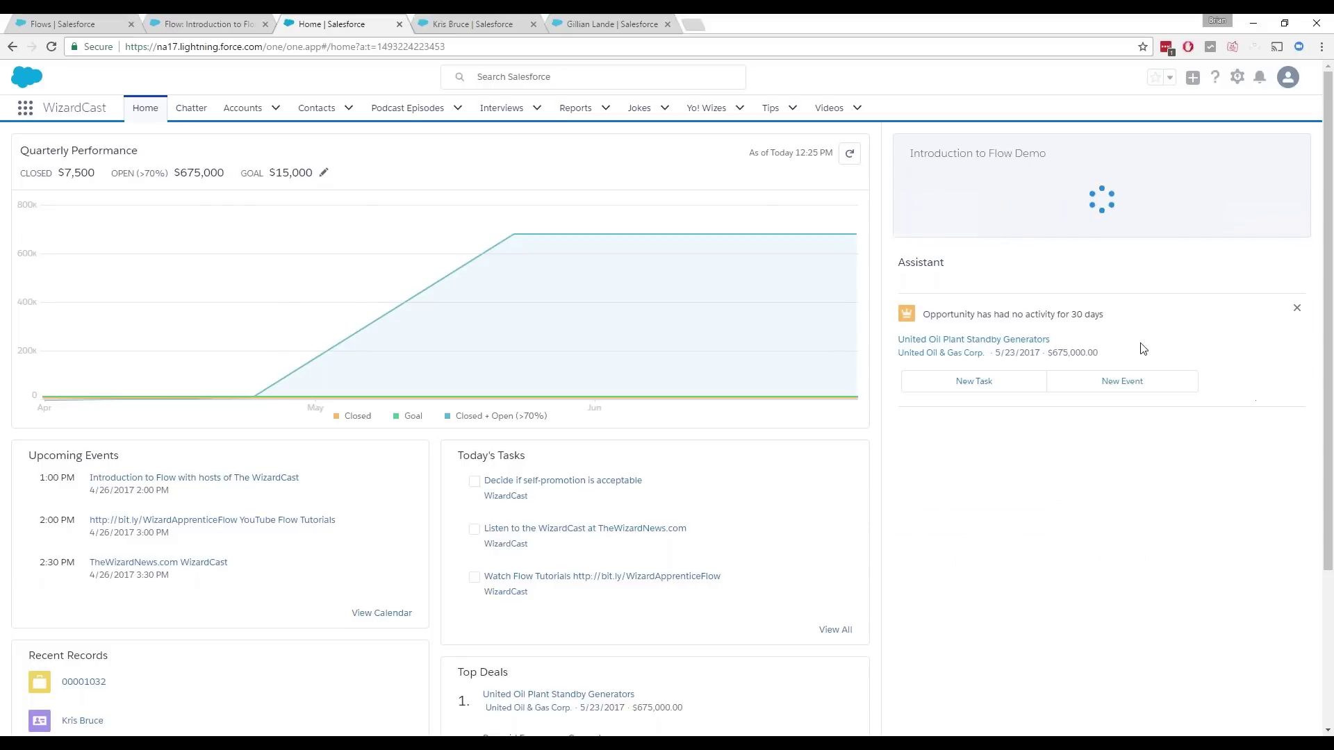
Step: Enter the new user's full name, title 'VP of Awesome', and e-mail address
key("Tab")
type("VP of Awesome")
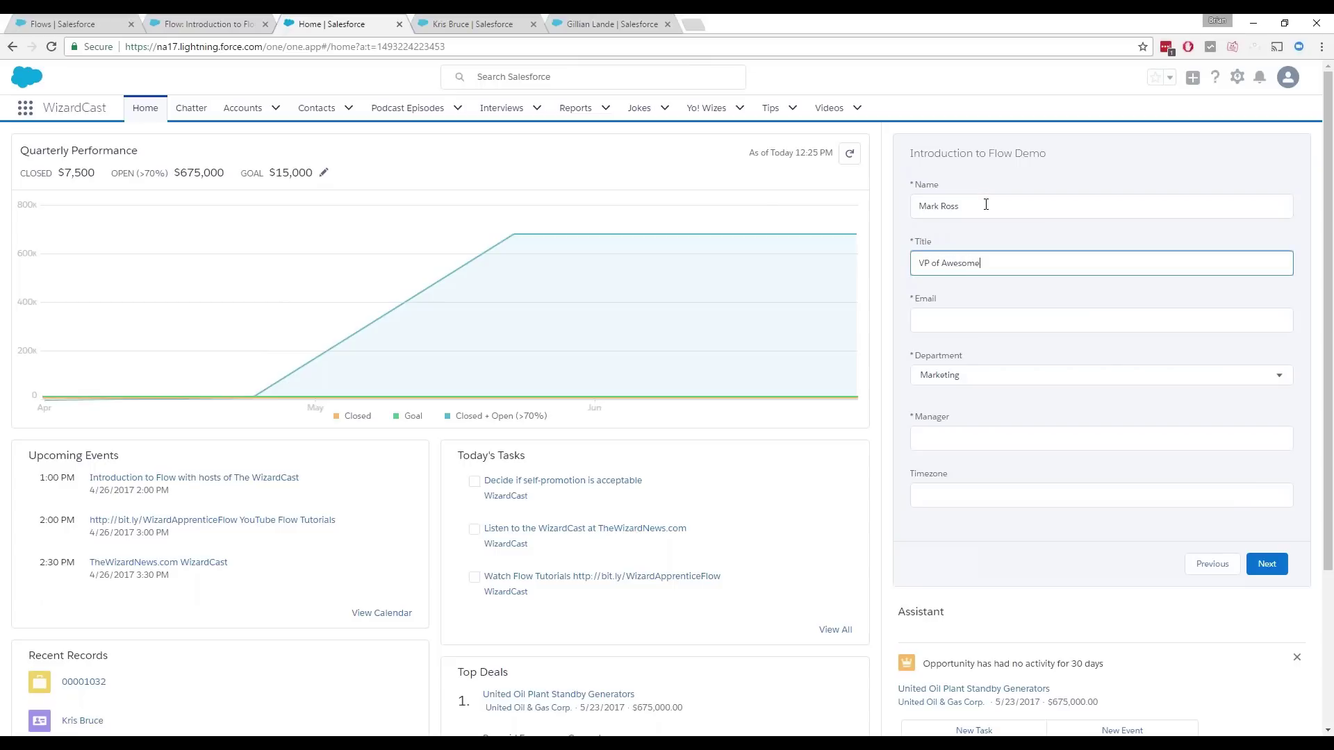
key("Tab")
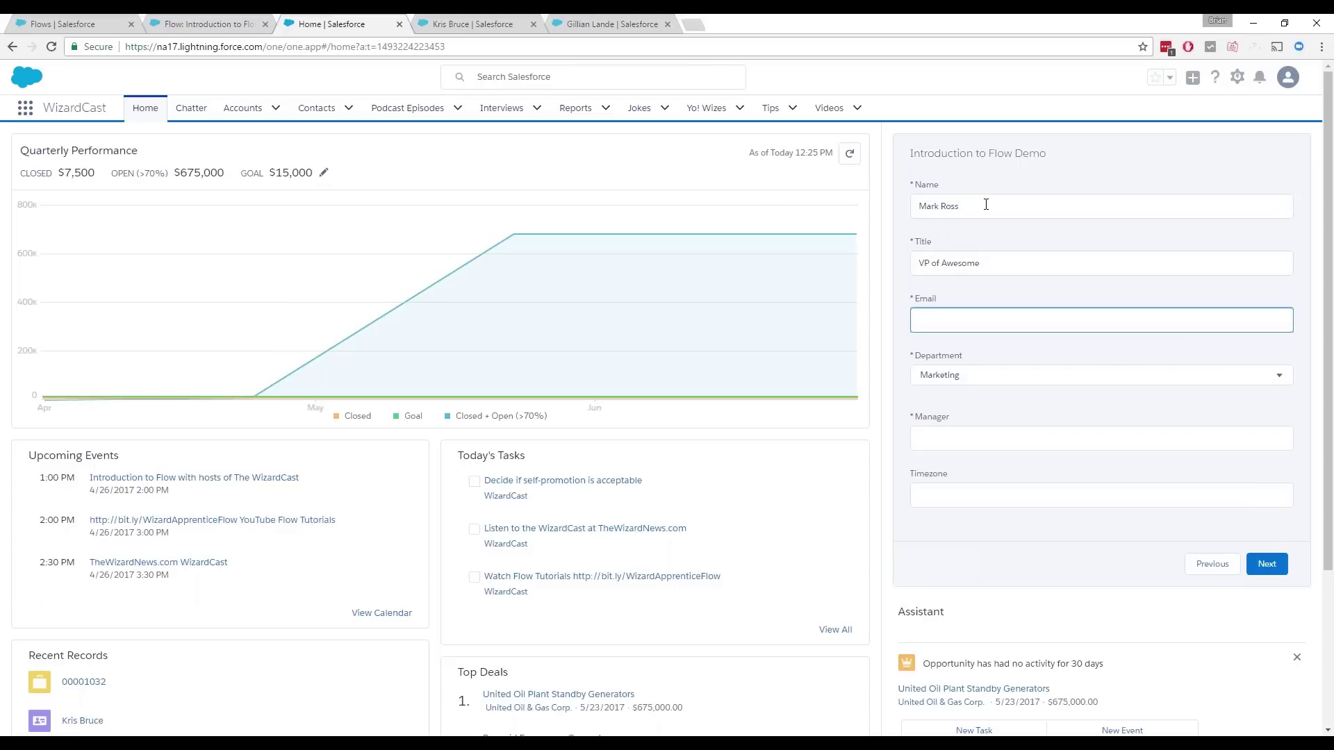
key("Tab")
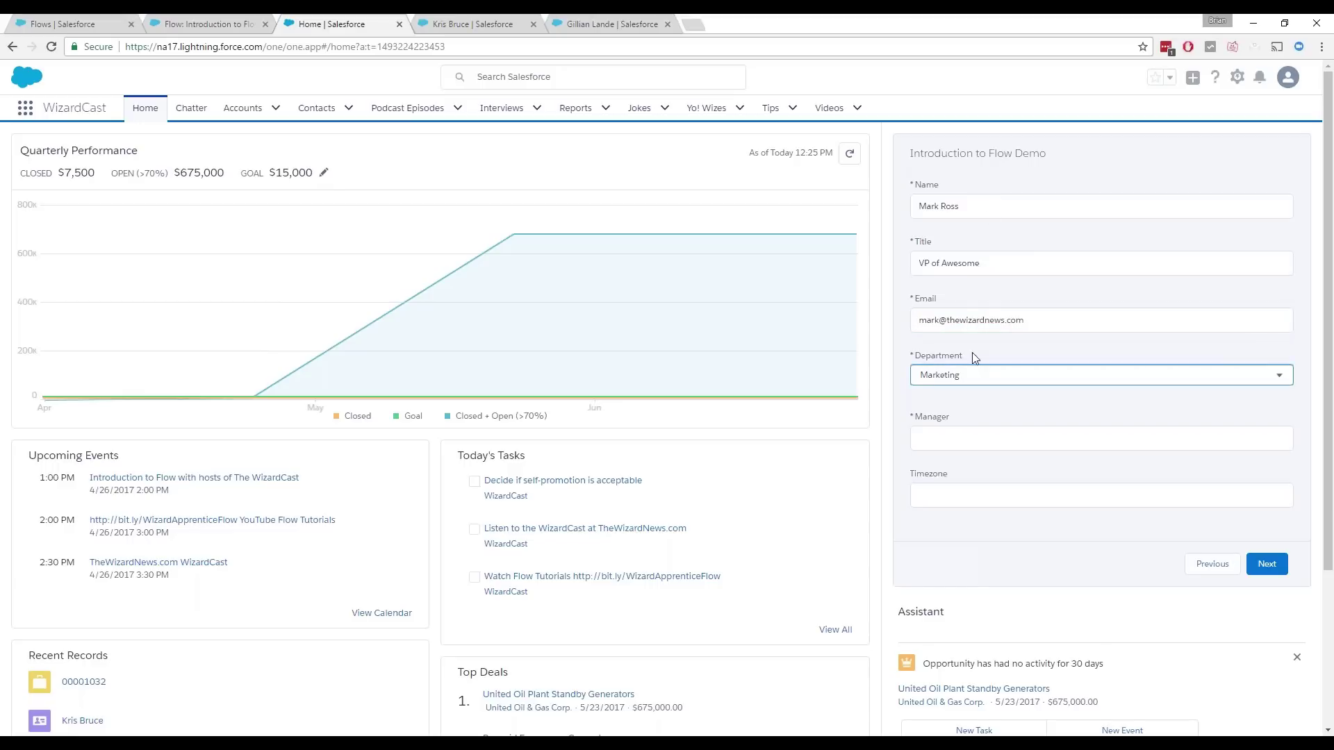
Step: Set Department to Sales, enter the manager's name and Central Time Zone, then submit and finish
left_click(980, 380)
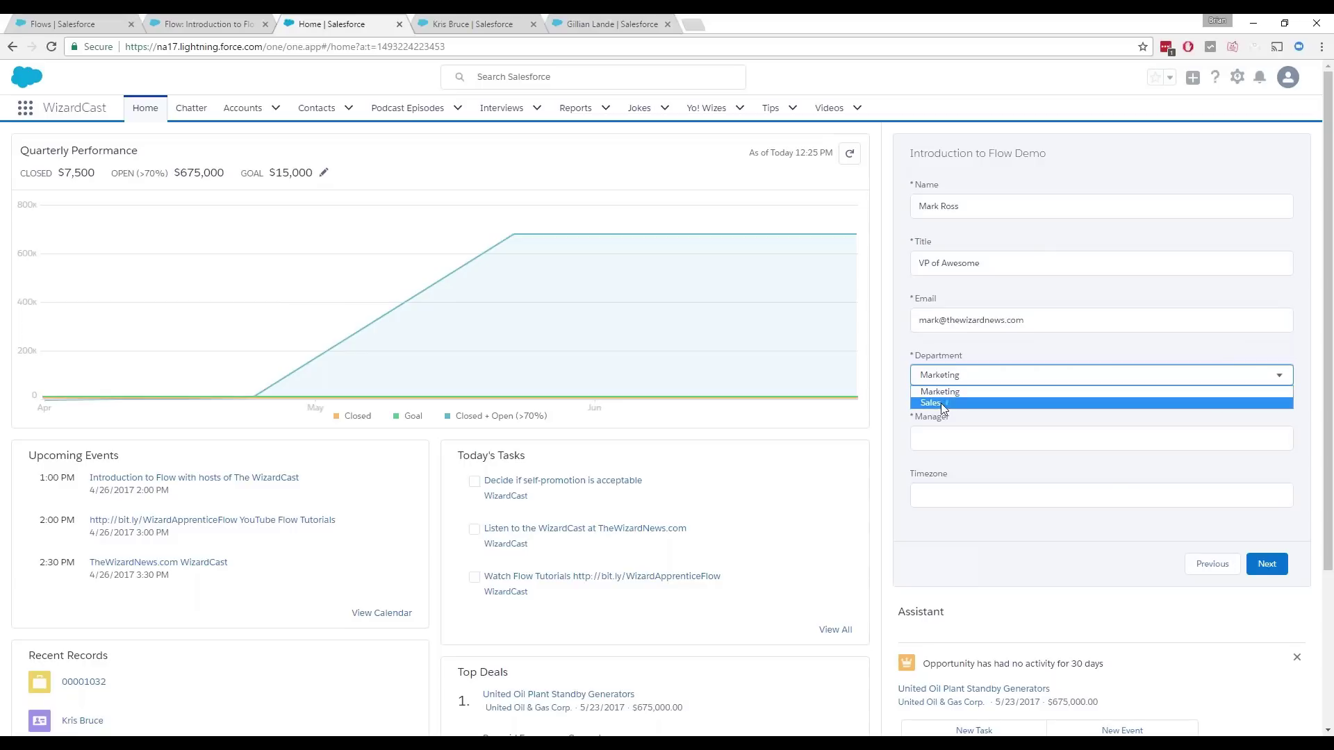
left_click(941, 403)
left_click(943, 437)
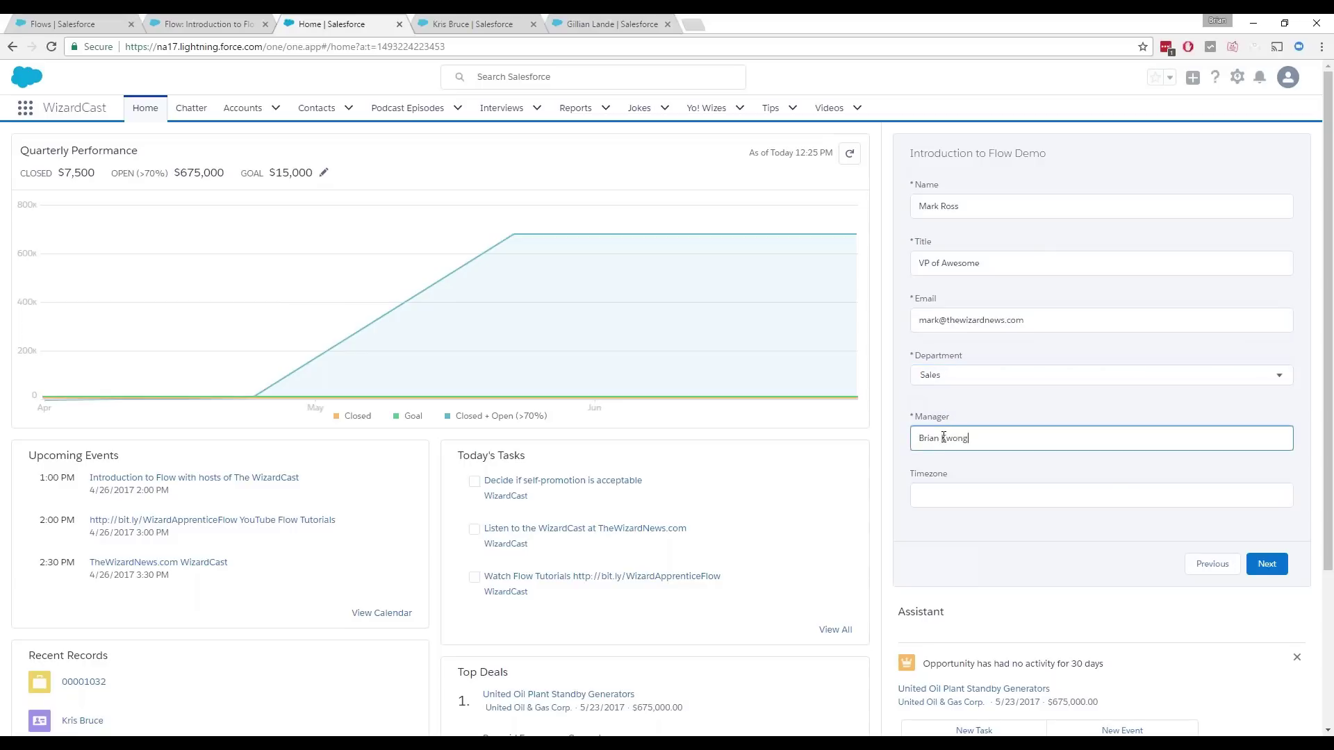
key("Tab")
type("Central Time Z")
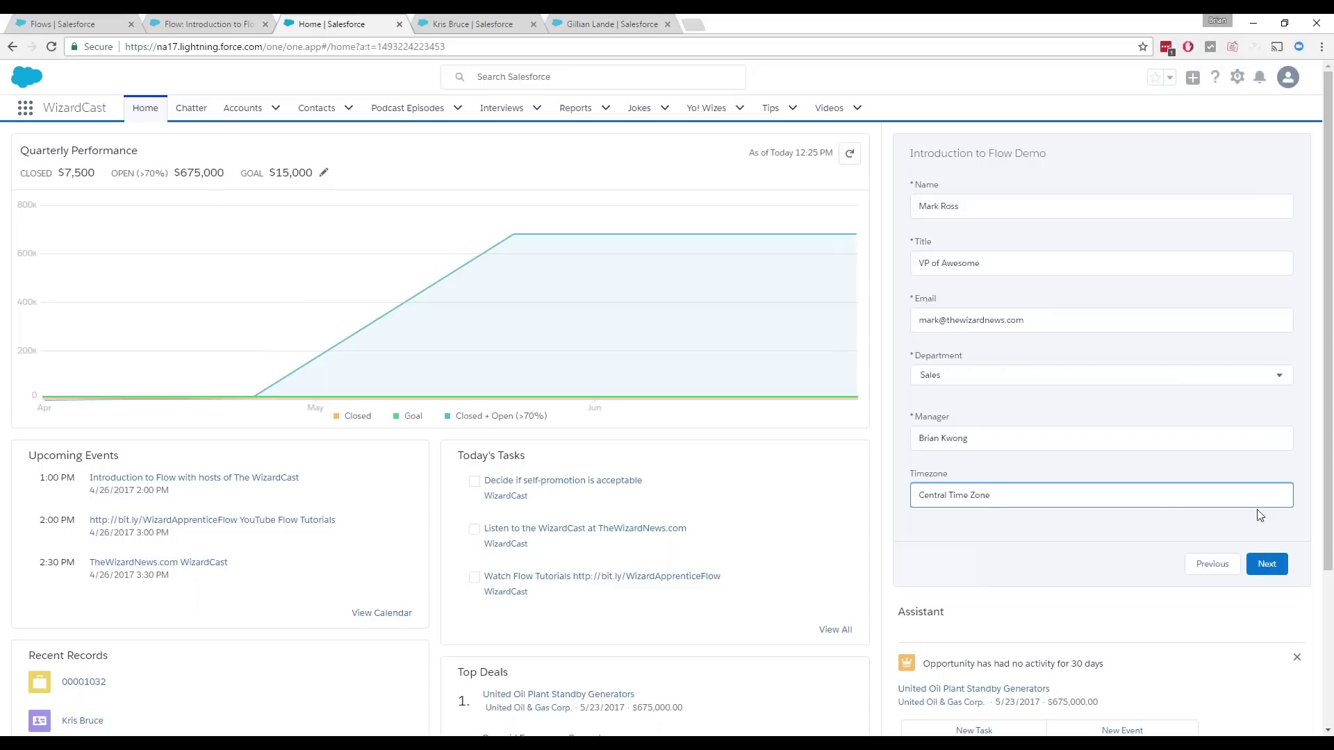
left_click(1269, 564)
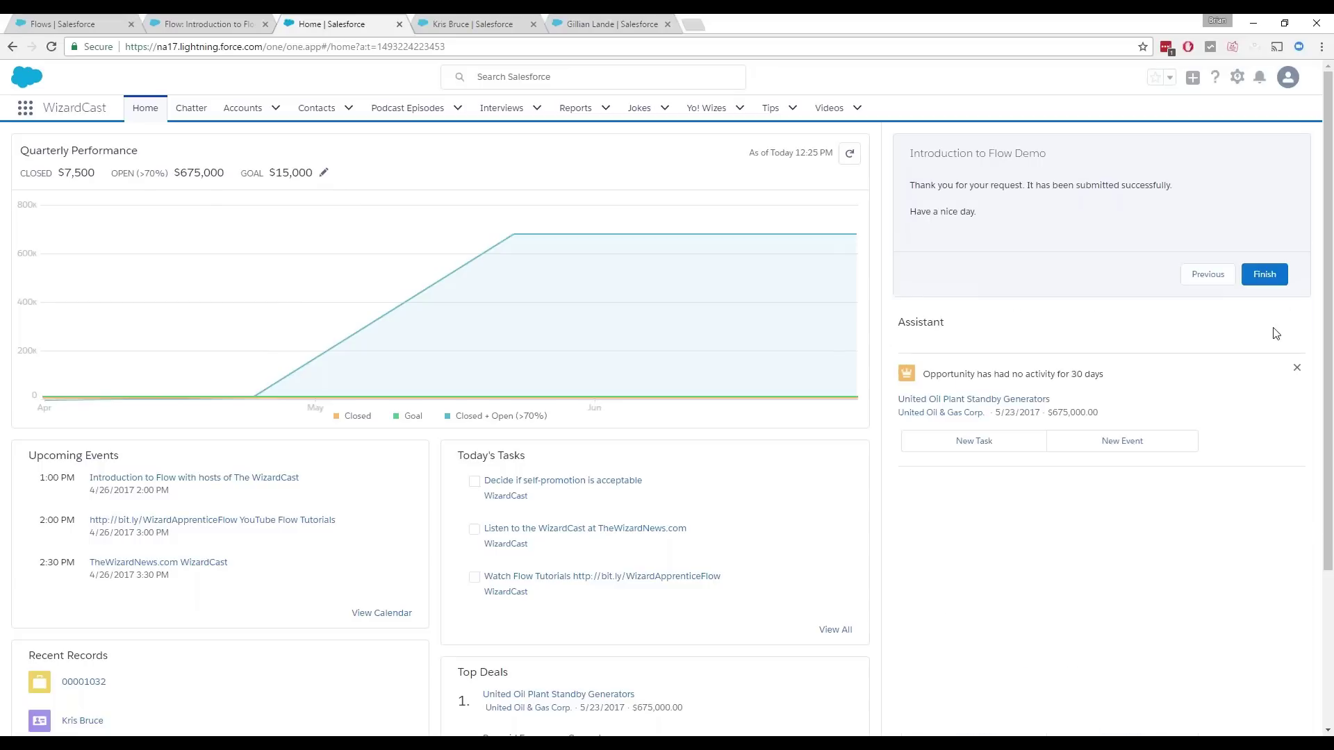
left_click(1275, 275)
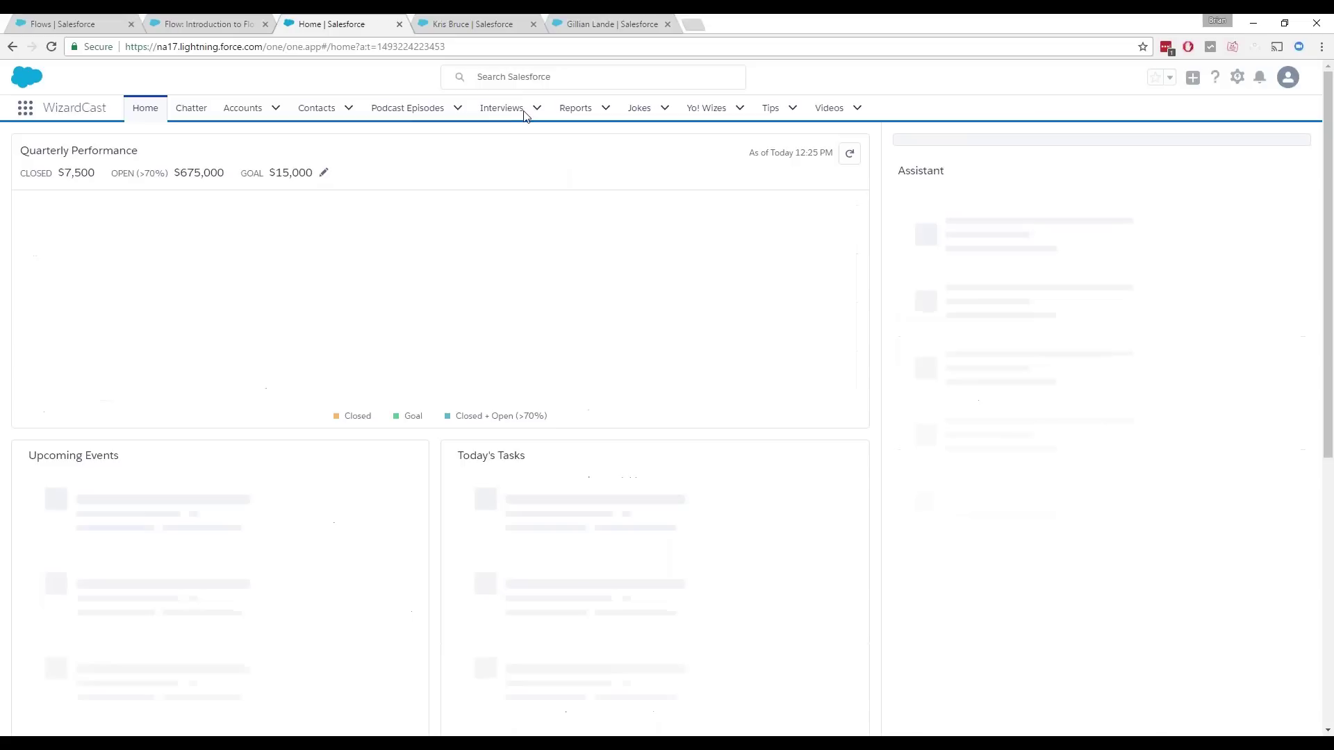
Step: Review the first requester's new case description, then reload the second requester's contact page
left_click(489, 27)
left_click(51, 47)
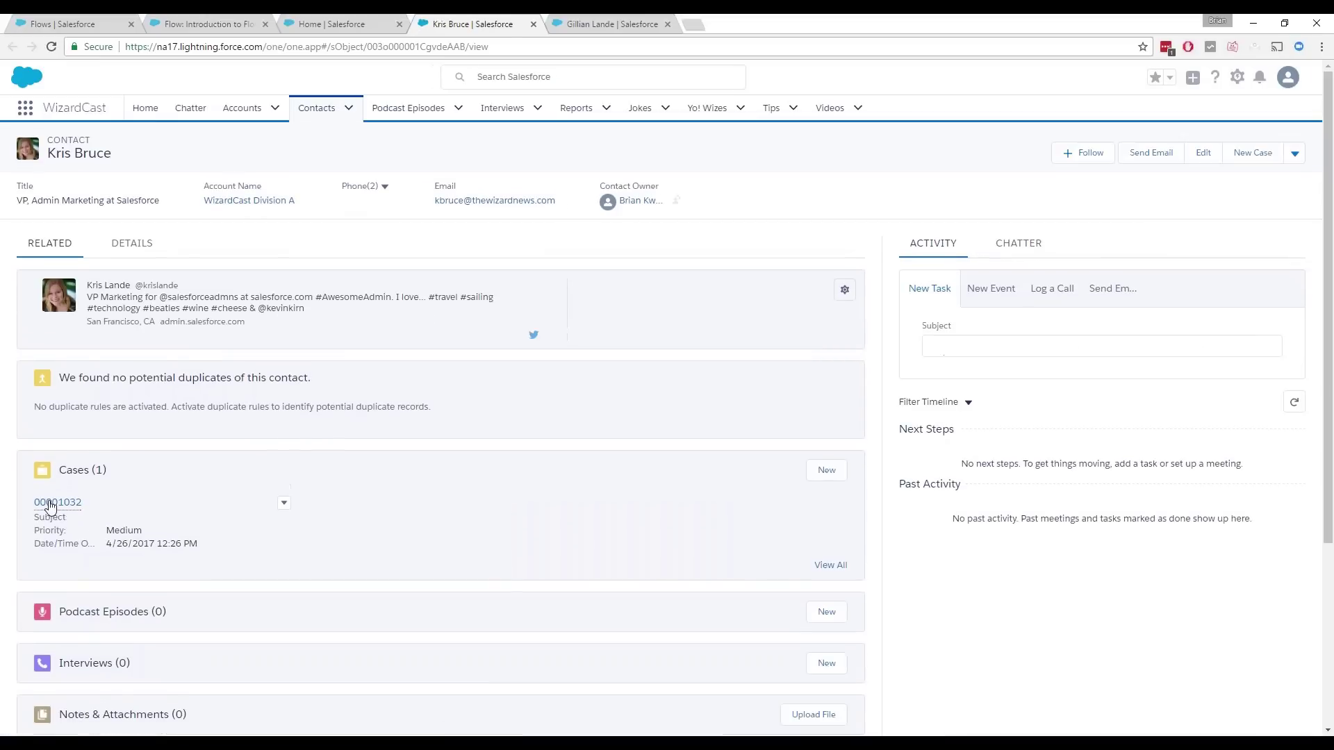
left_click(50, 507)
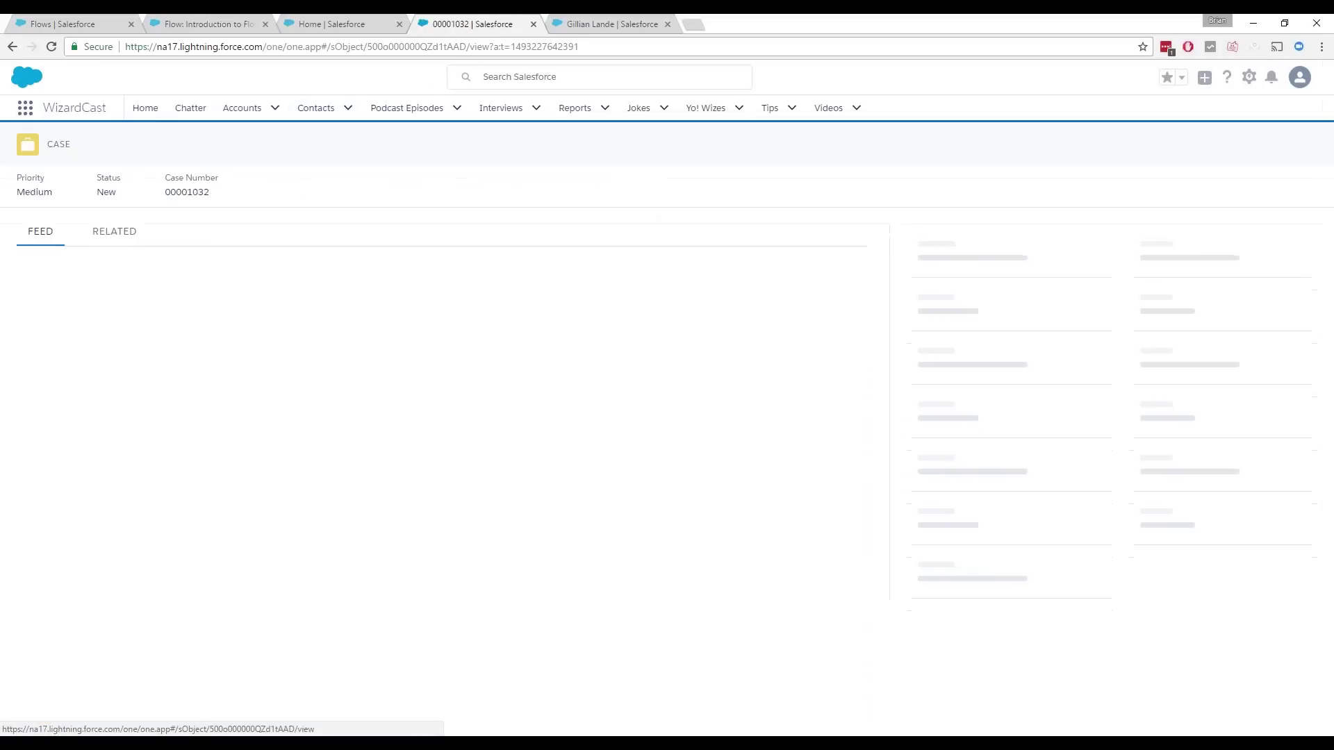
scroll(1162, 514, "down", 1)
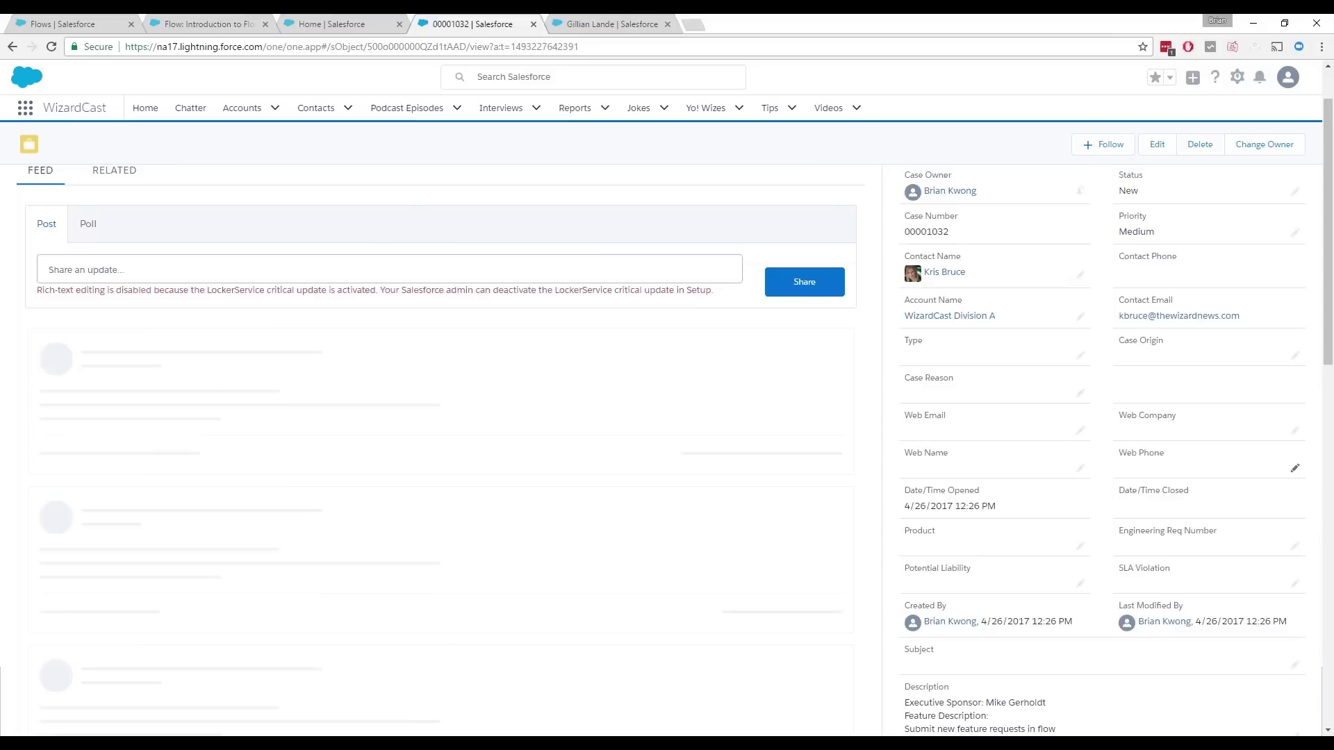
scroll(1063, 580, "down", 2)
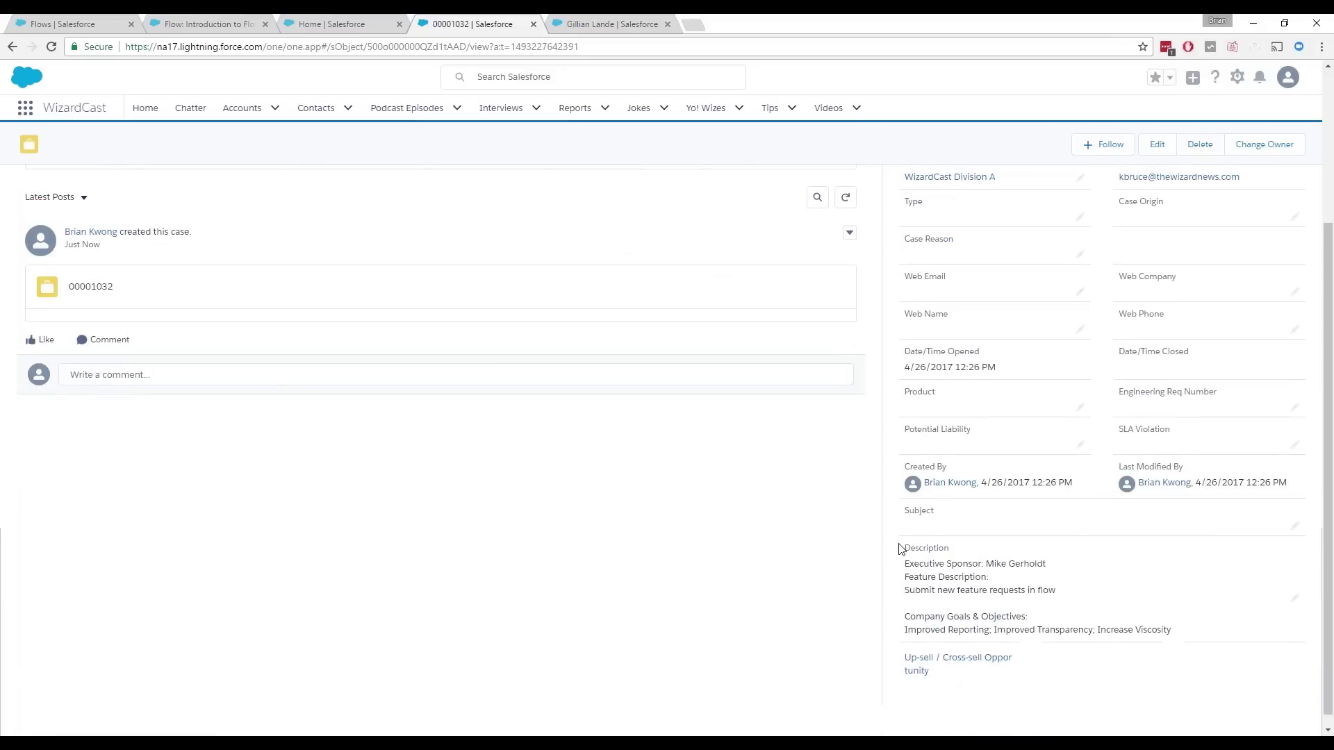
left_click(619, 26)
left_click(51, 50)
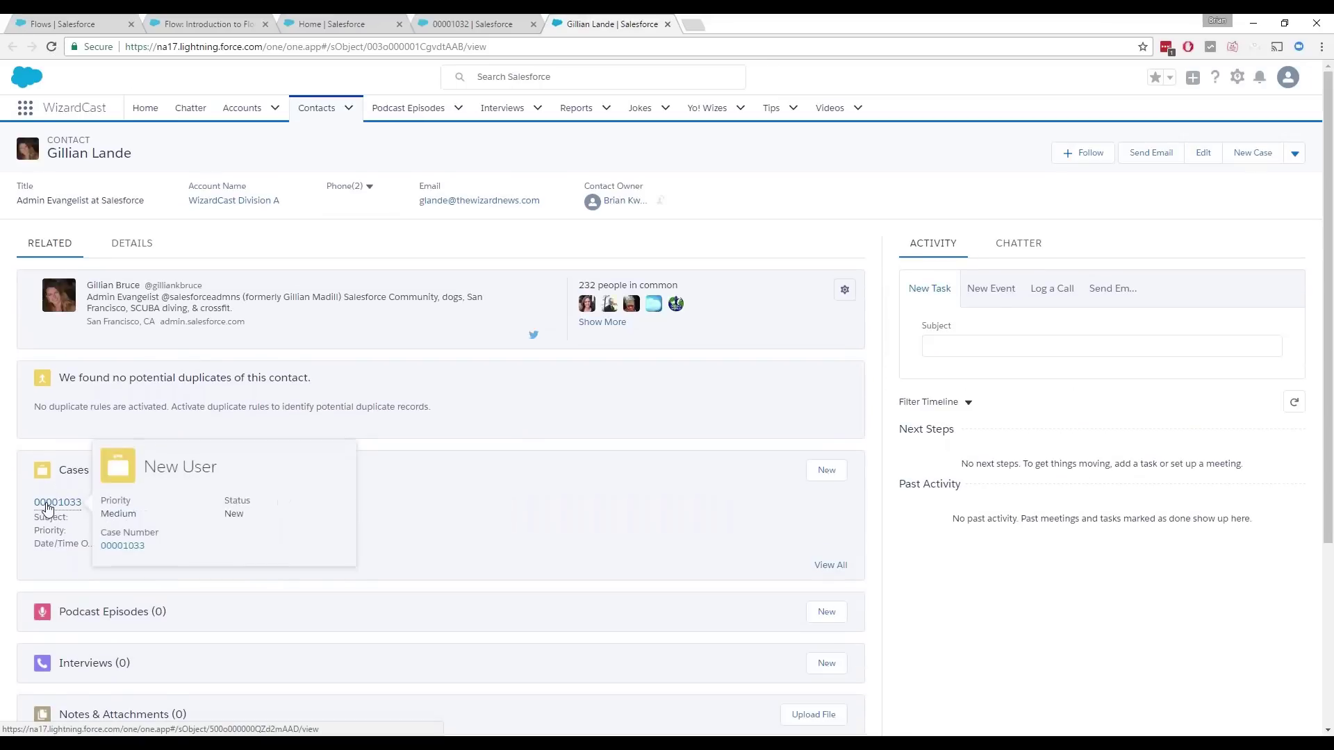
Step: Check the New User case's template description, then go back Home and advance to the Additional Resources slide
left_click(50, 503)
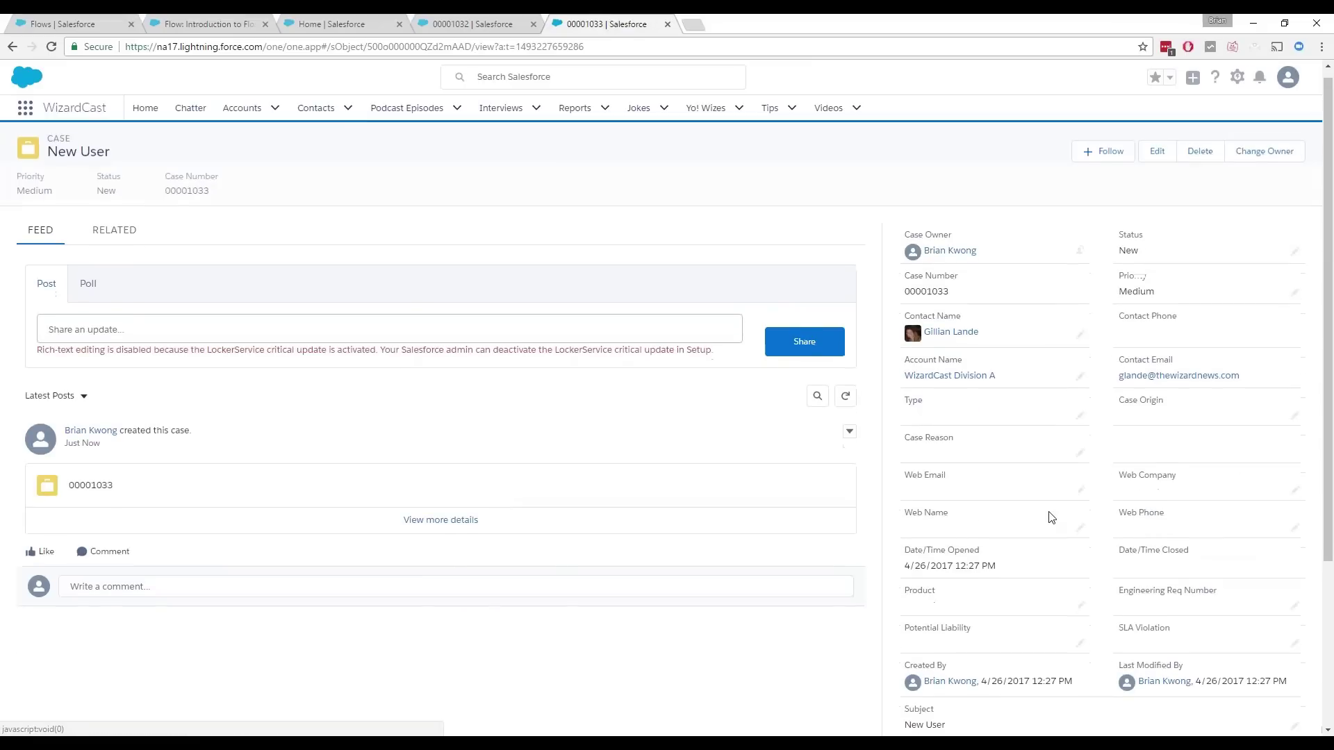
scroll(1050, 516, "down", 2)
scroll(1052, 517, "down", 2)
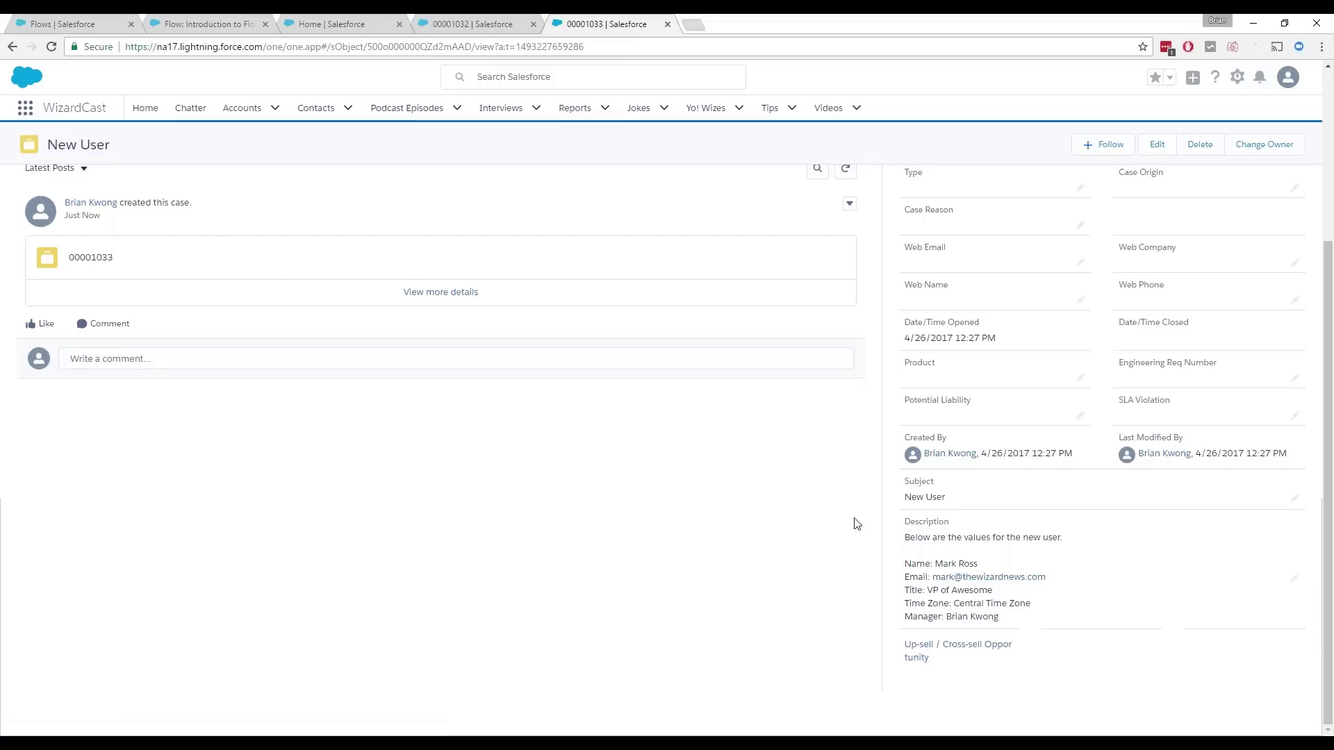
left_click(334, 24)
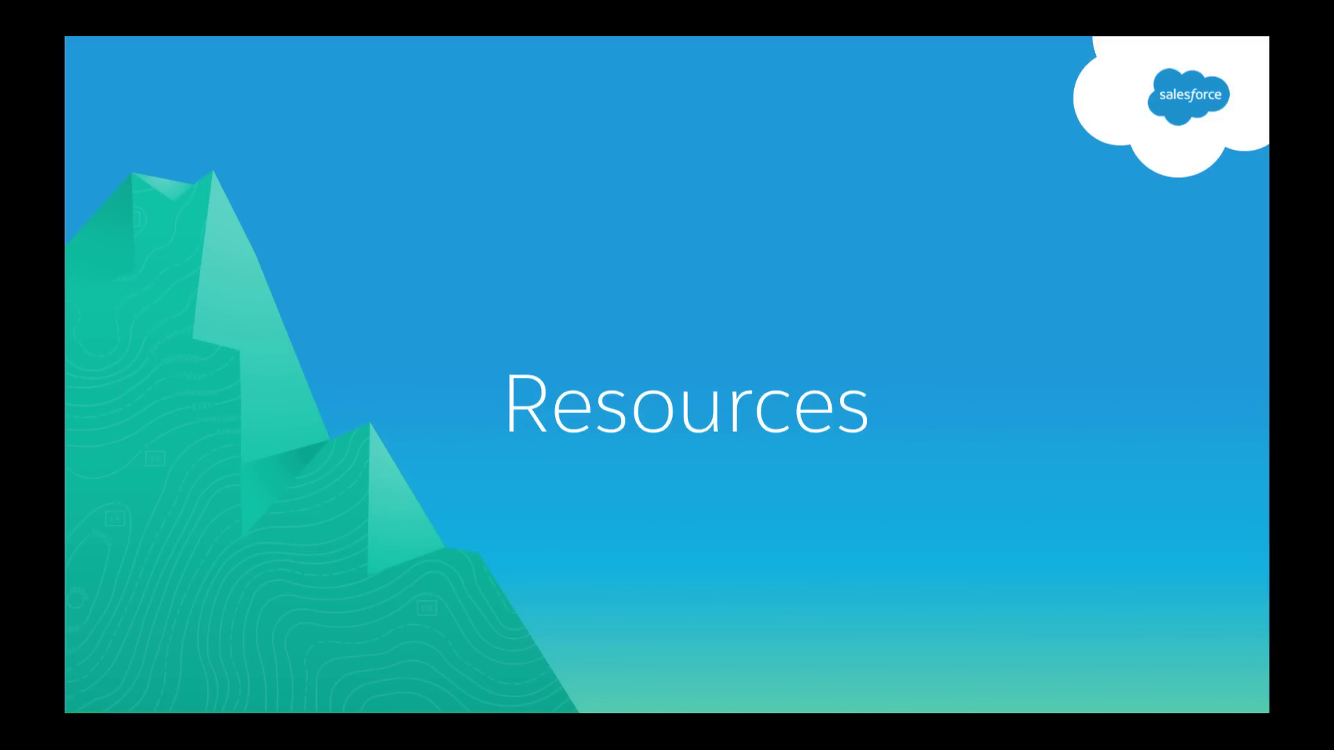
left_click(557, 495)
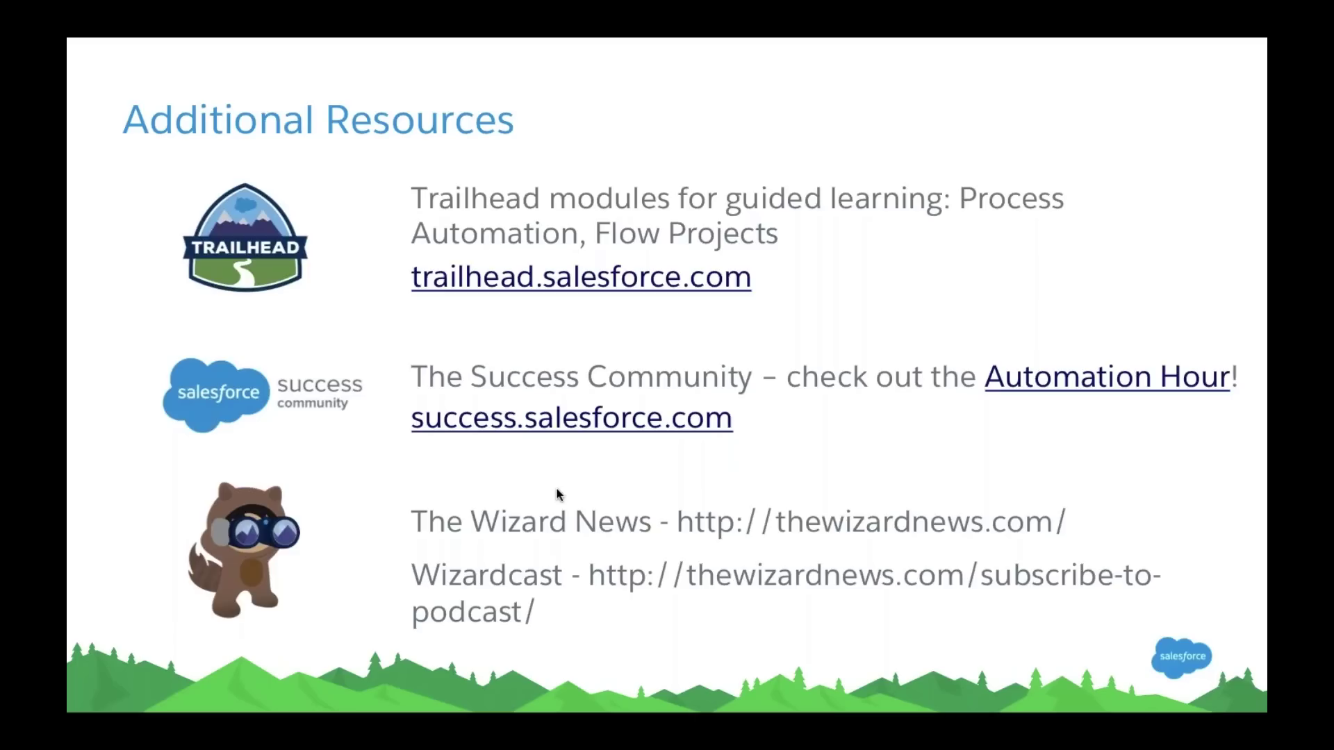